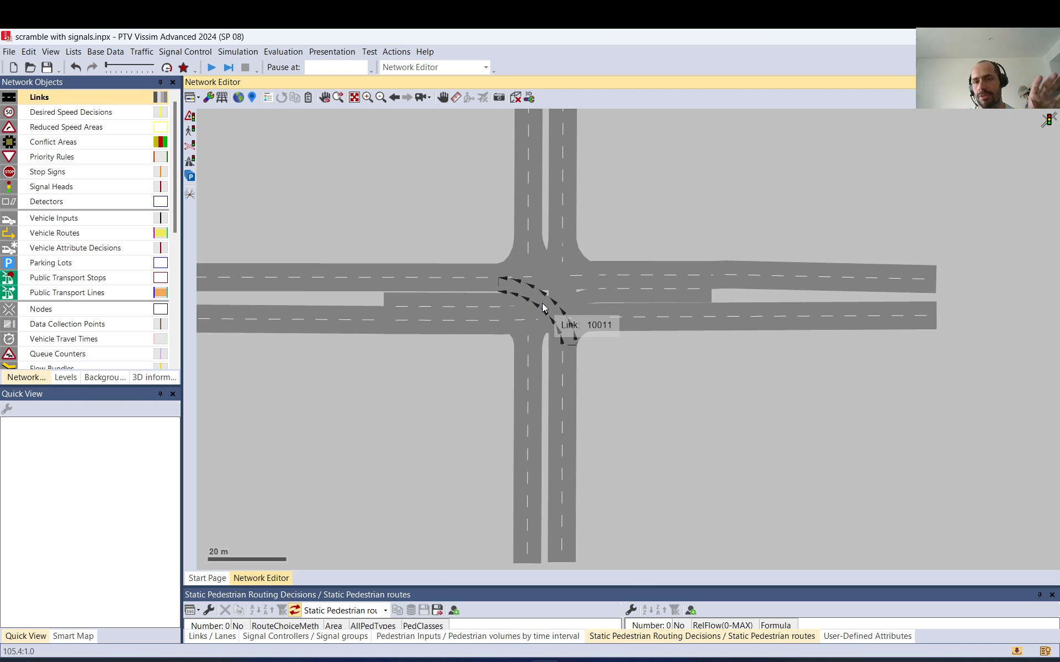
click(446, 313)
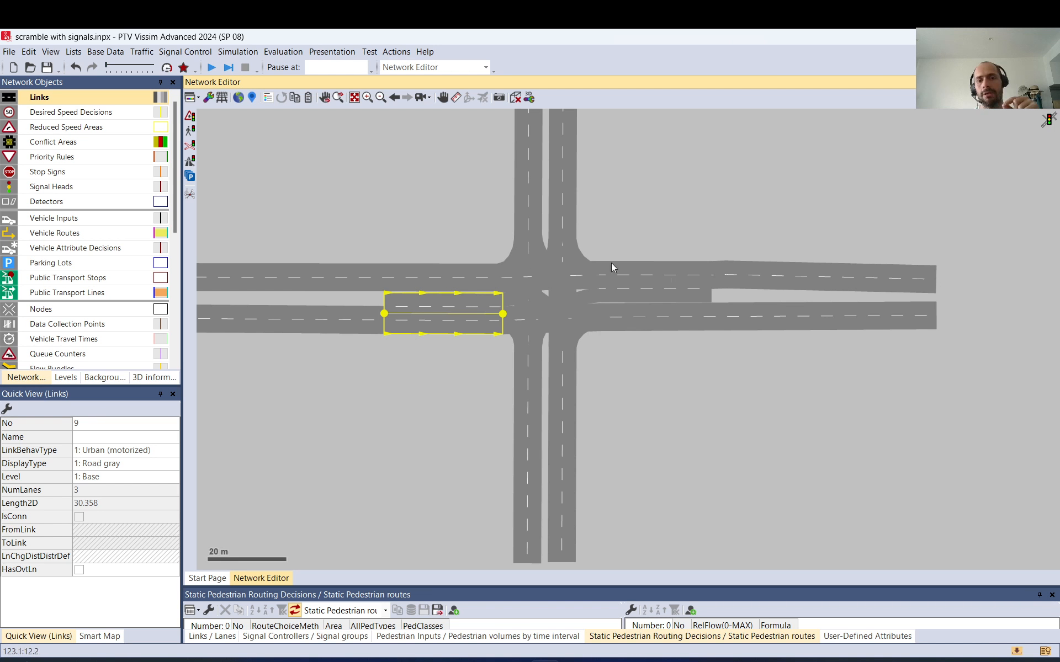
click(569, 435)
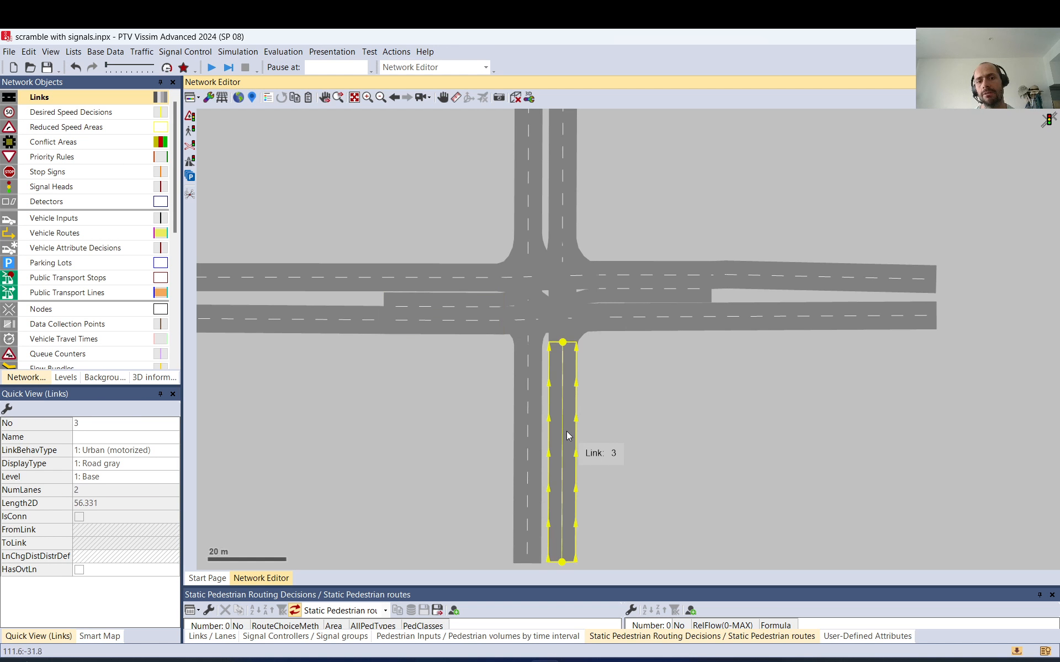
click(536, 176)
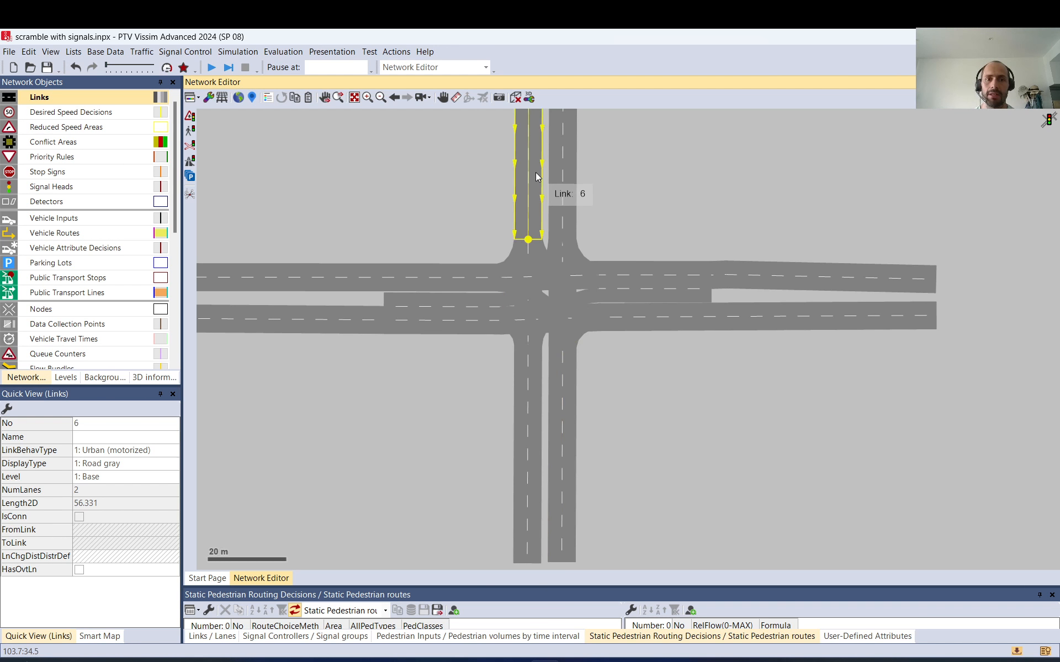
click(631, 223)
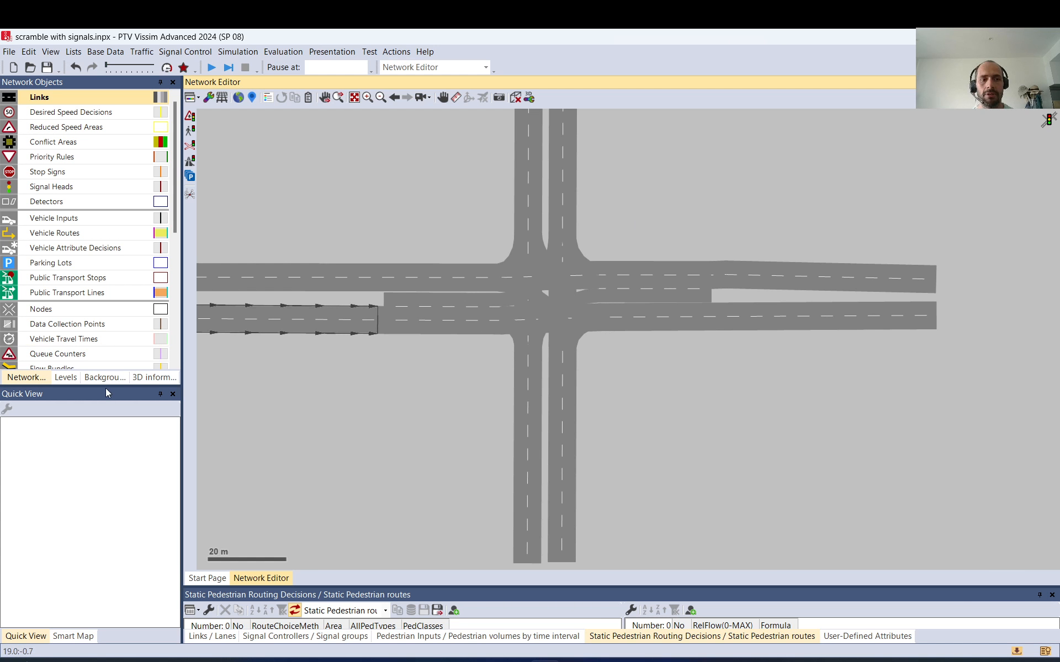
- Enlarge the network object list and display the signal controllers list in a taller pane below the network
drag(107, 390, 107, 523)
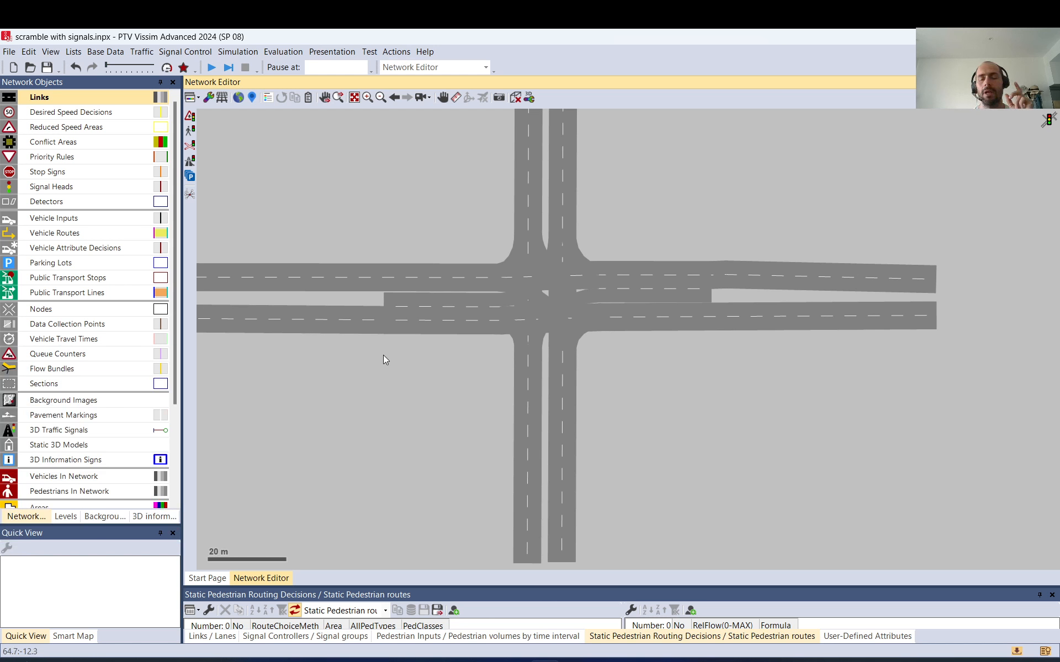
scroll(99, 431, down, 3)
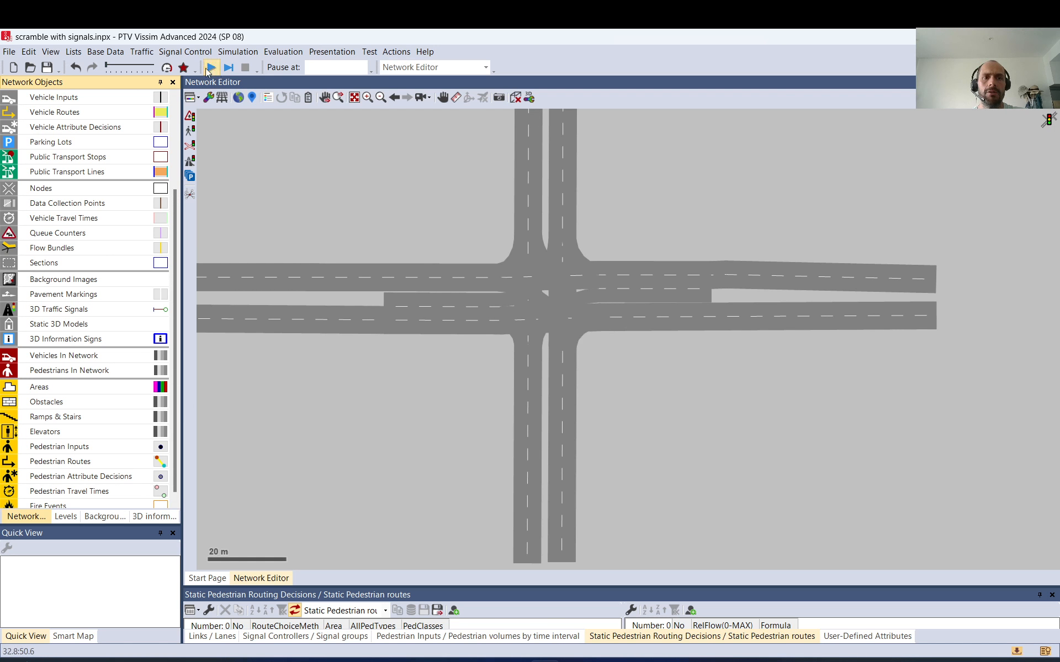
click(175, 52)
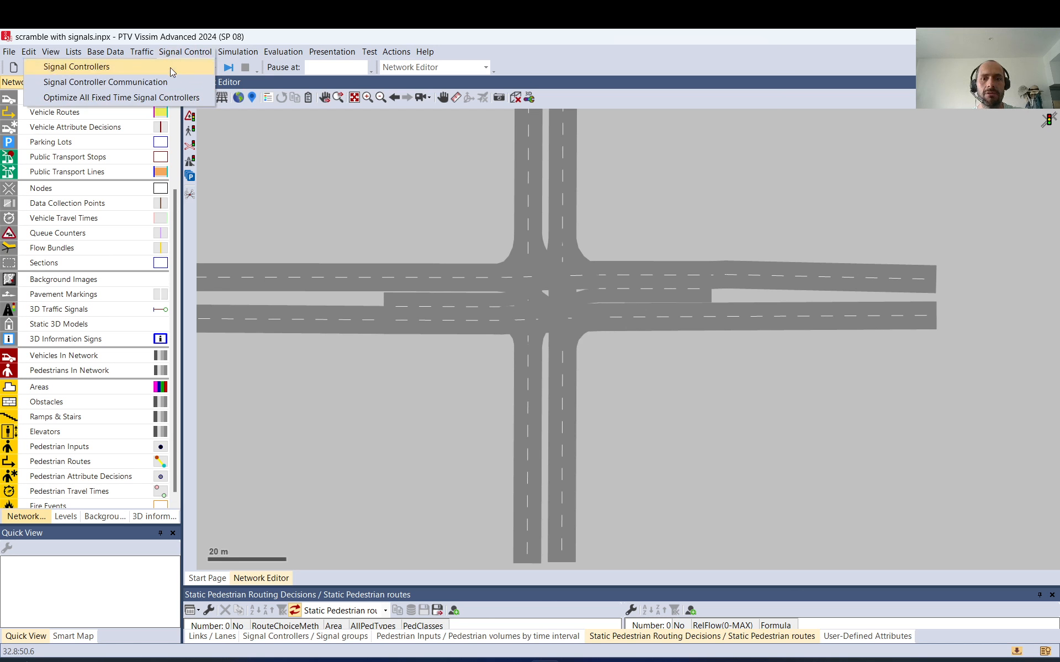
click(170, 68)
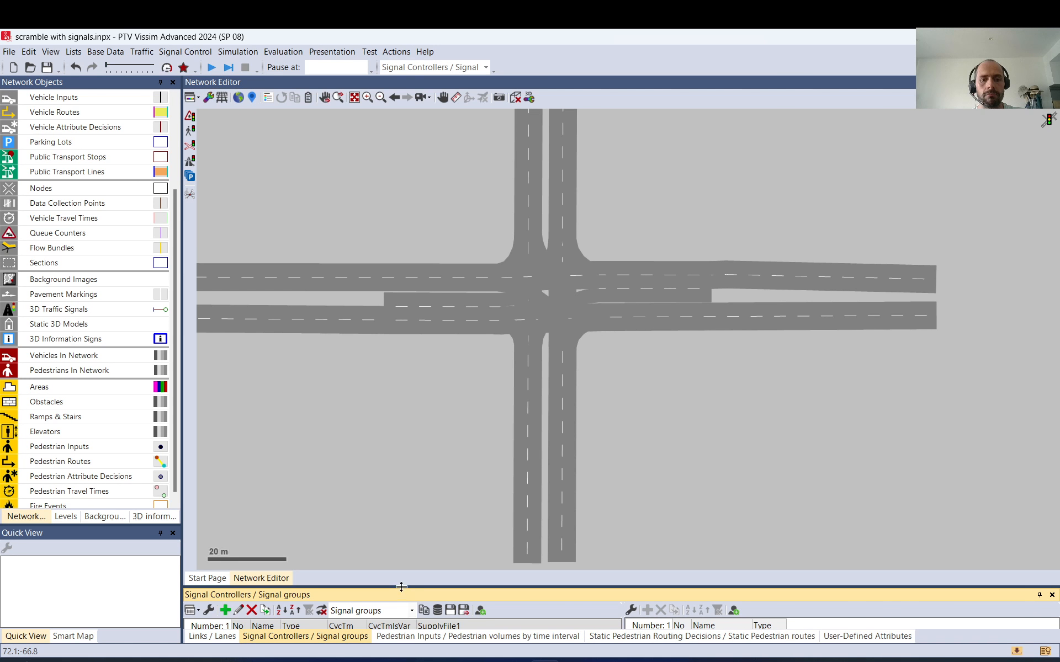
drag(402, 587, 403, 457)
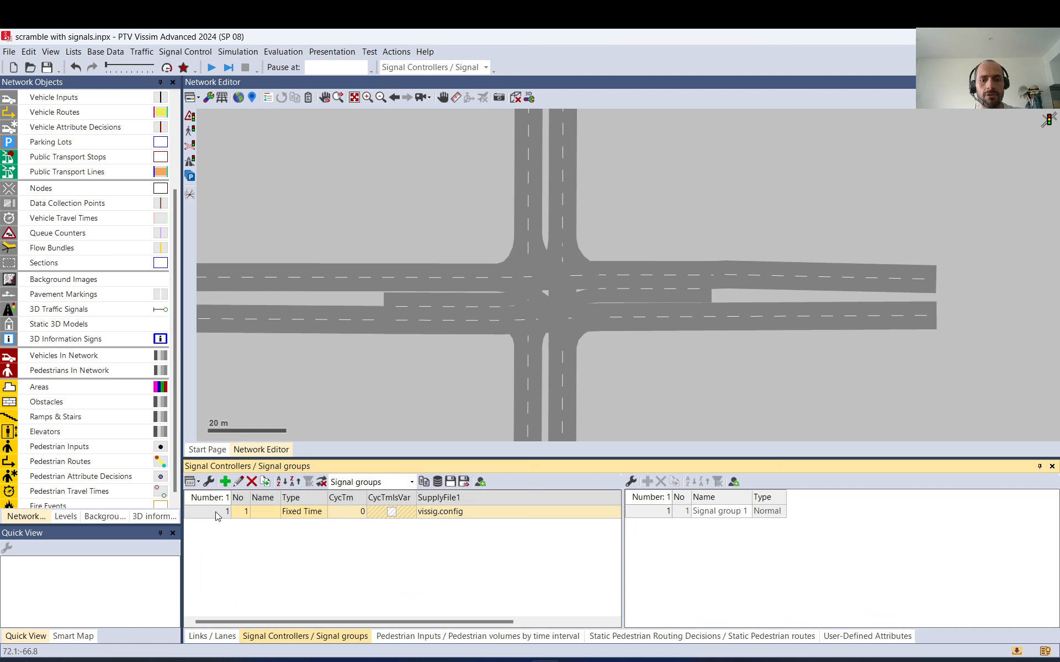
- Open the controller data of fixed-time signal controller 1 for editing
double_click(215, 516)
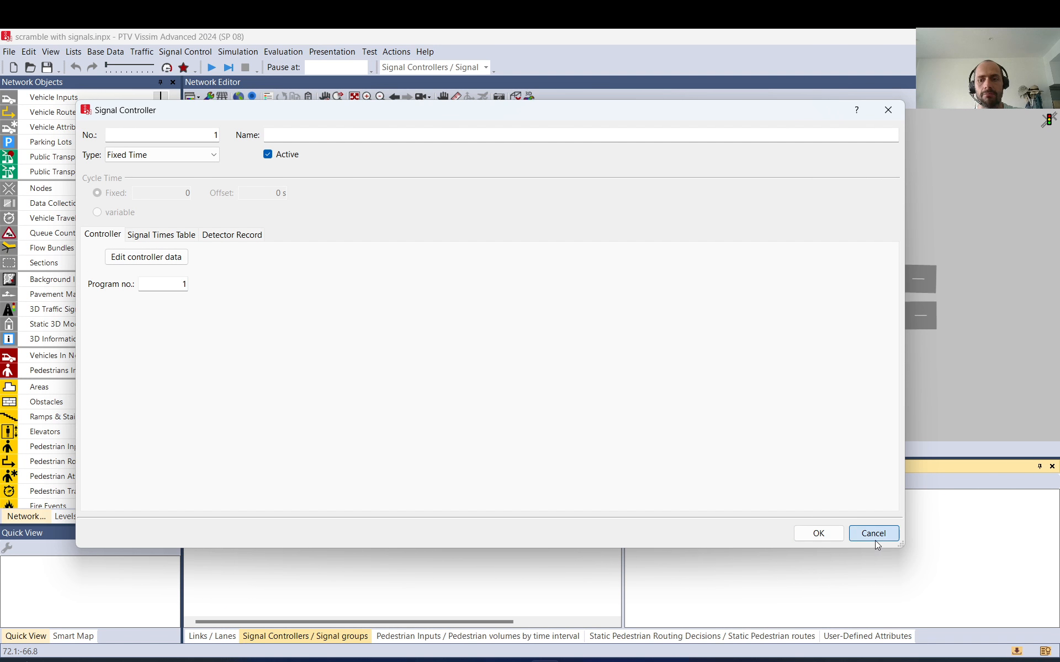
click(870, 533)
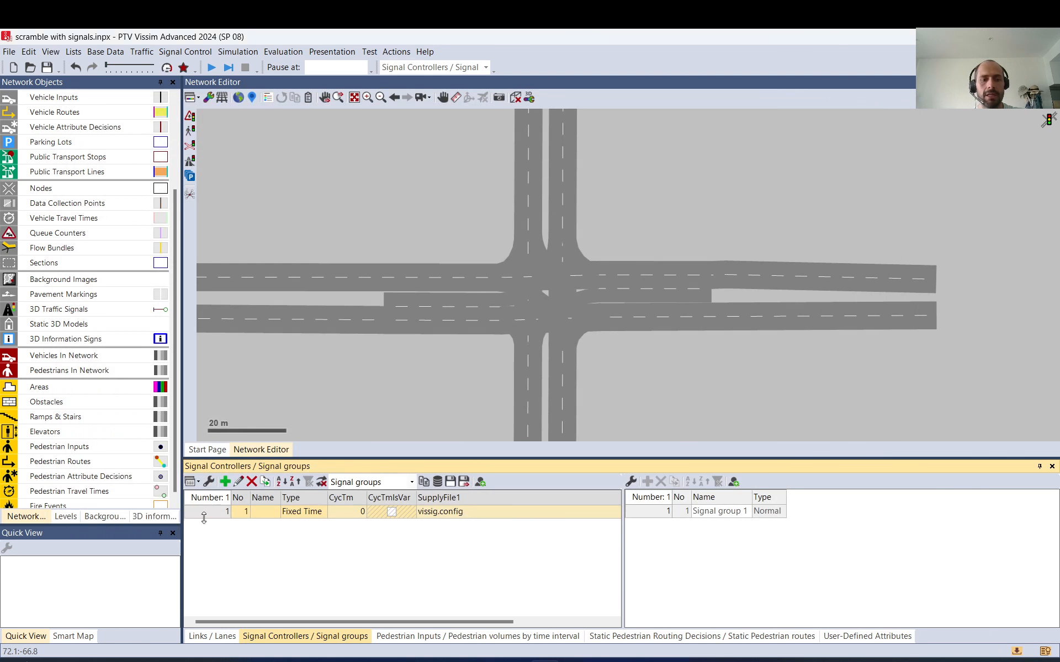
click(251, 482)
click(223, 484)
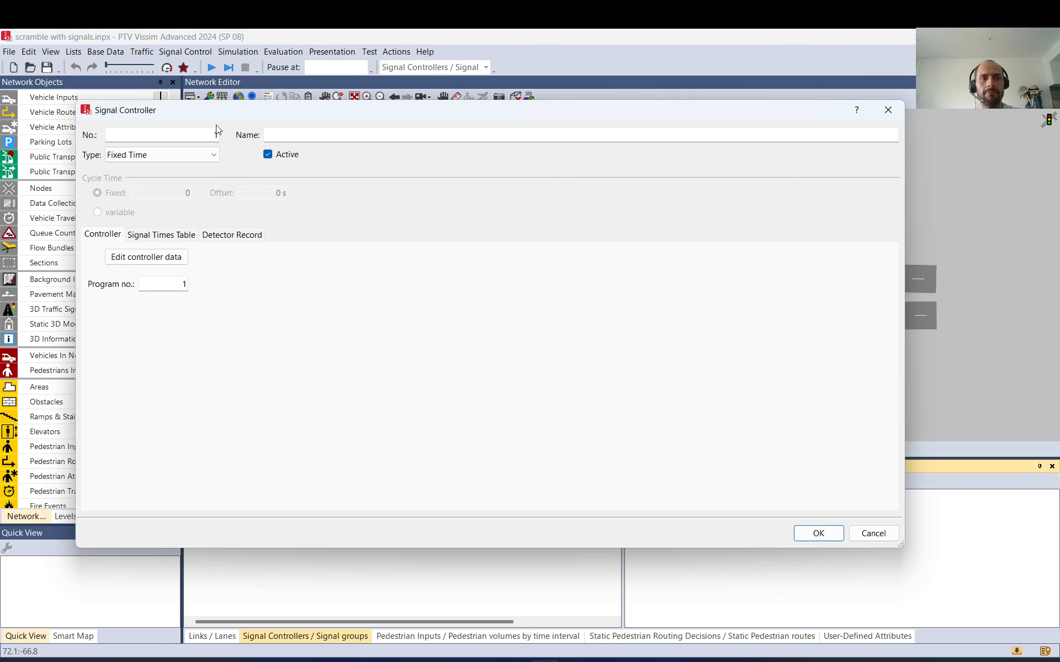
drag(216, 125, 451, 223)
click(373, 362)
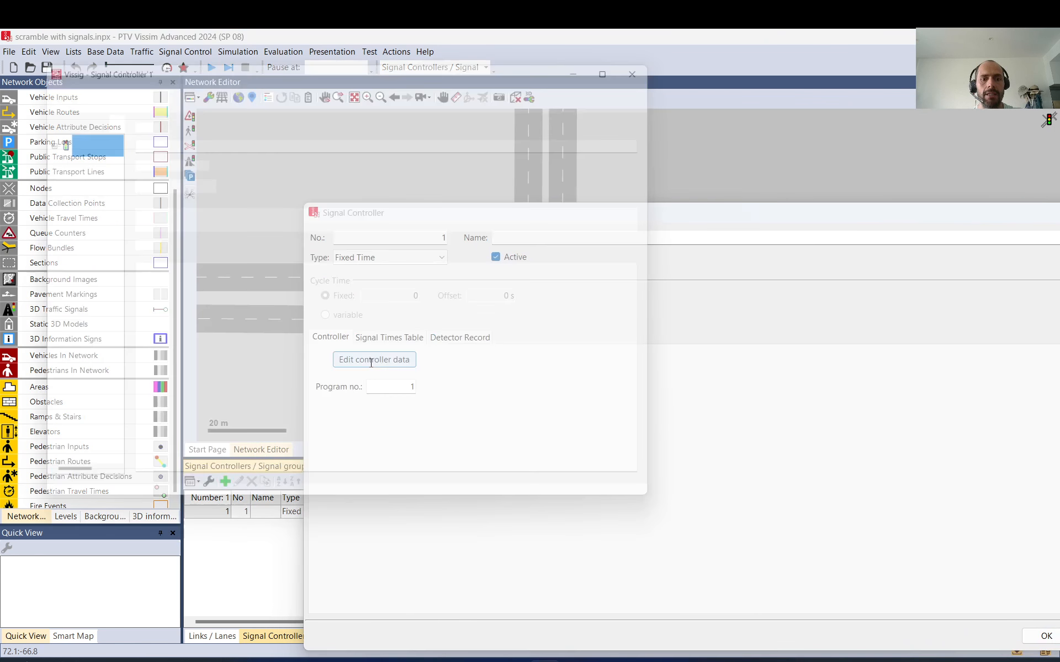
- Add six signal groups to signal controller 1
click(60, 162)
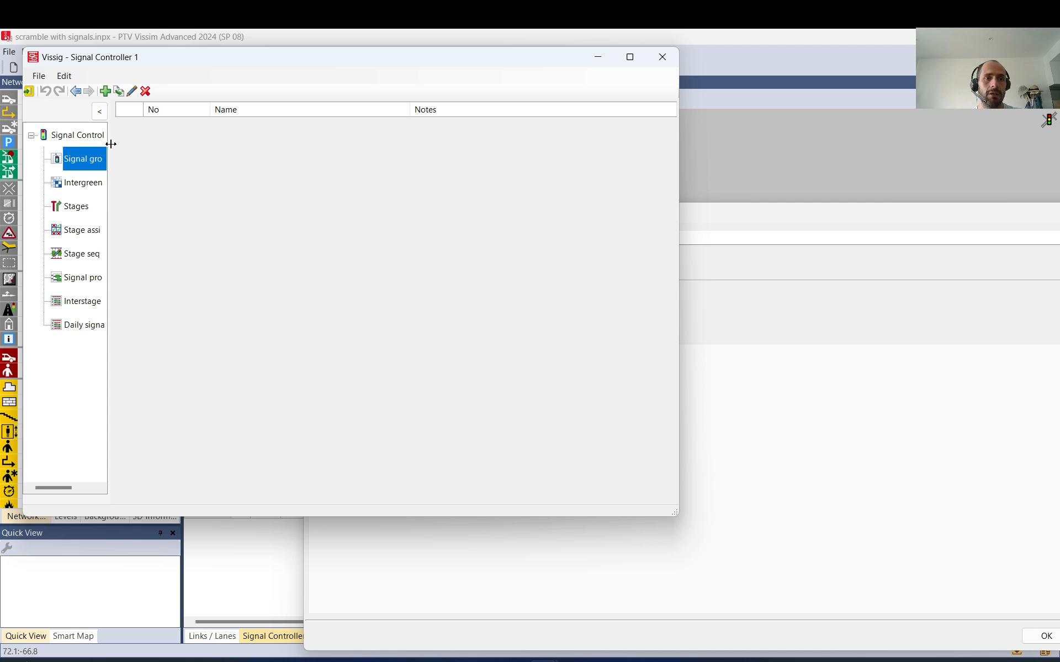
click(105, 93)
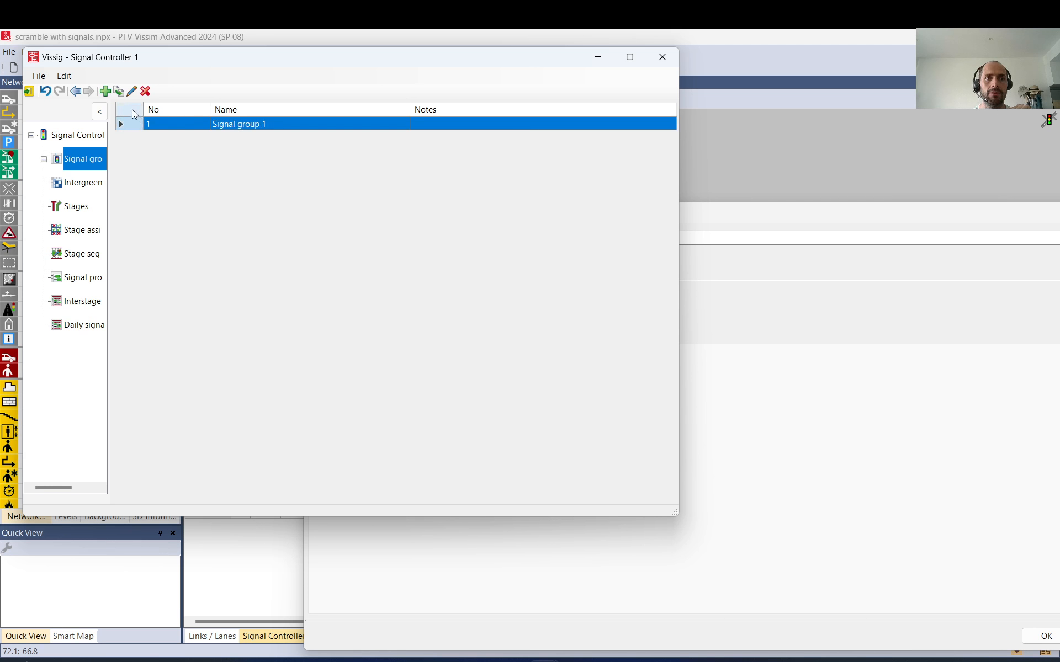
click(105, 92)
click(105, 91)
click(105, 91)
click(105, 92)
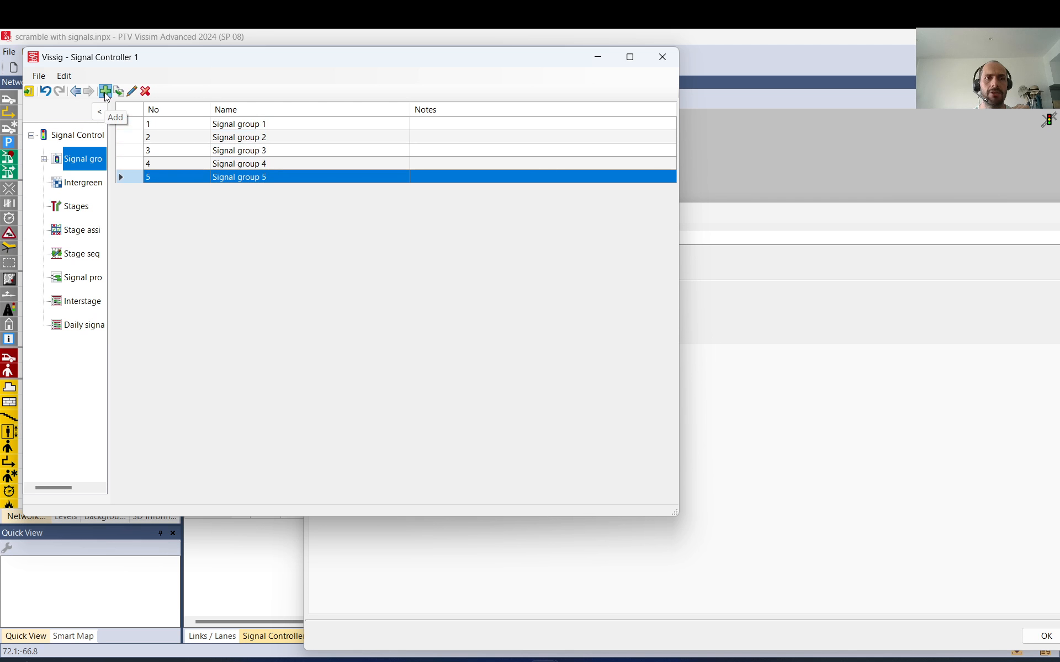
click(105, 92)
- Rename signal group 1 as Main LT
click(269, 125)
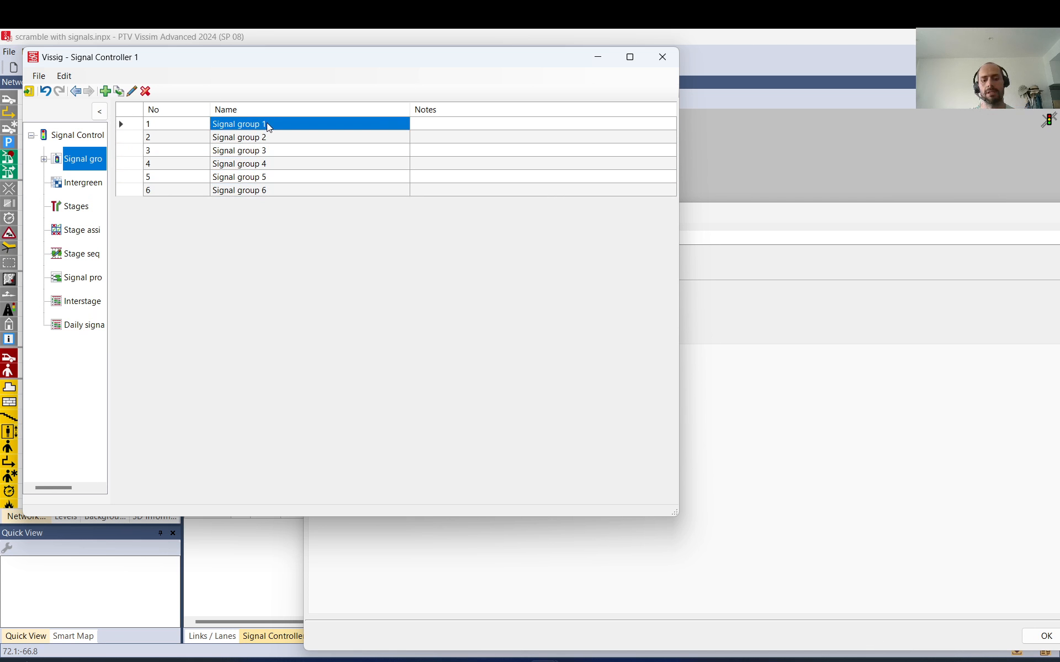
text(Main )
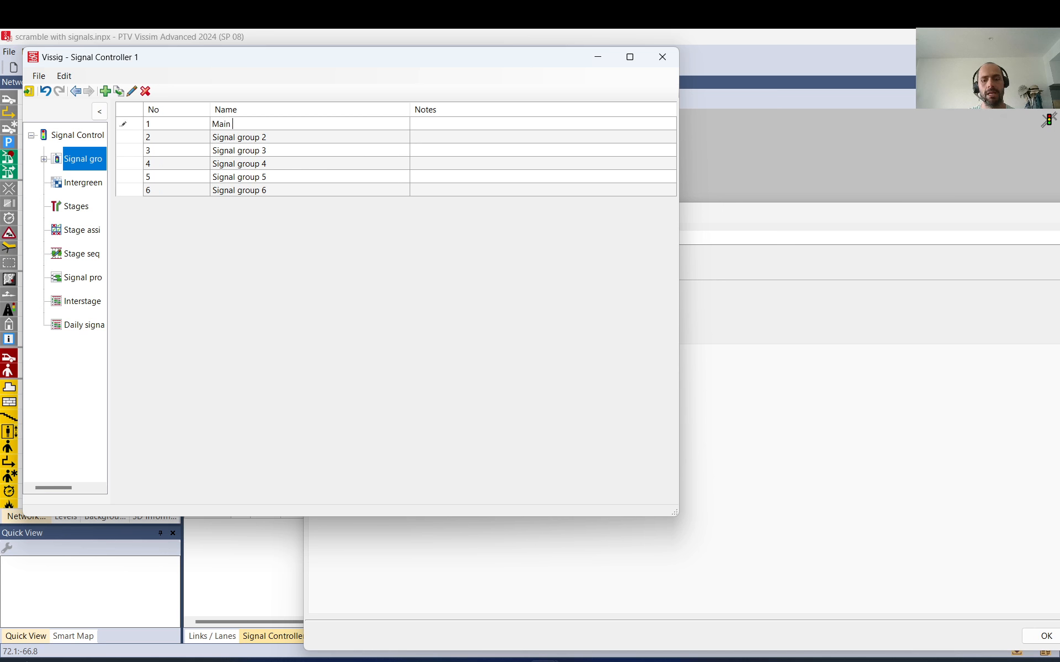
text(LT)
key(Return)
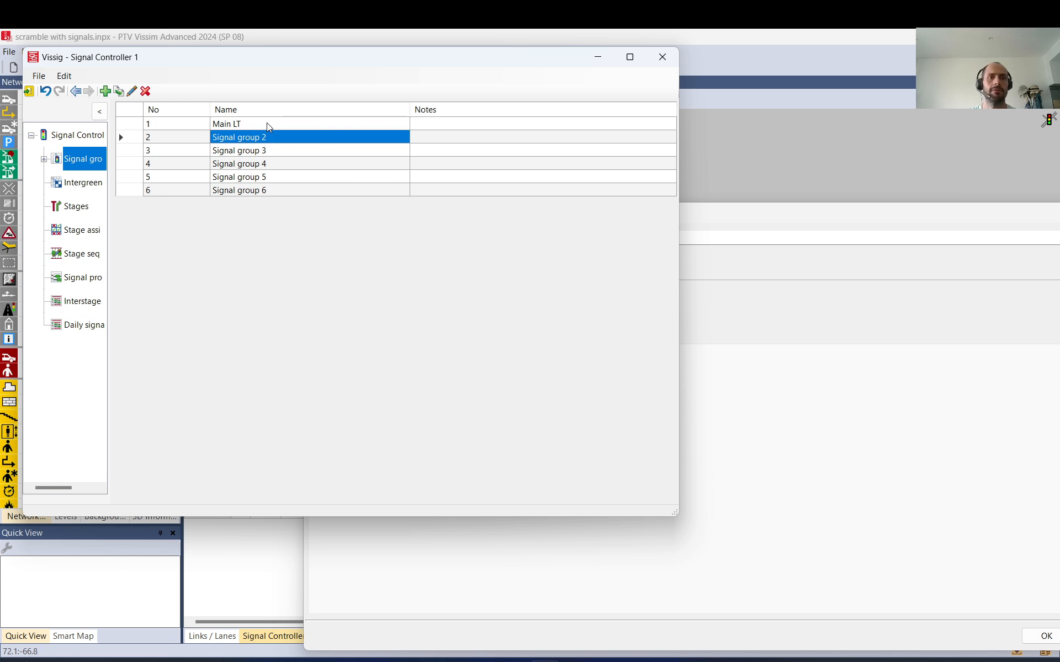
- Rename signal group 2 as Main thru
click(266, 136)
key(BackSpace)
key(BackSpace)
key(BackSpace)
key(BackSpace)
key(BackSpace)
key(BackSpace)
key(BackSpace)
key(BackSpace)
key(BackSpace)
key(BackSpace)
key(BackSpace)
key(BackSpace)
key(BackSpace)
key(BackSpace)
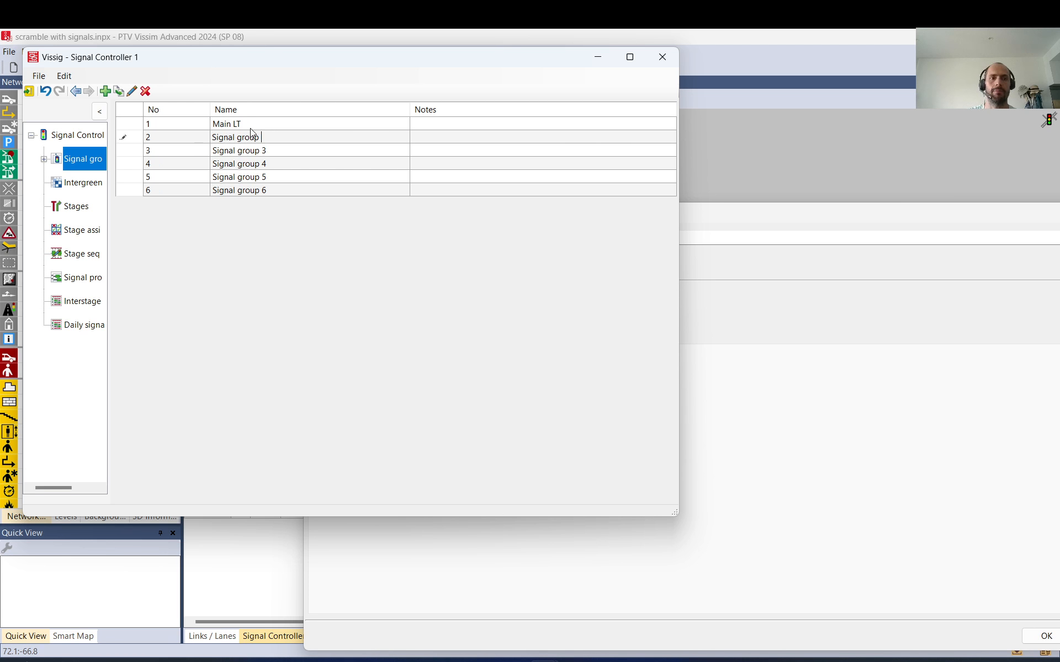
text(Main thru)
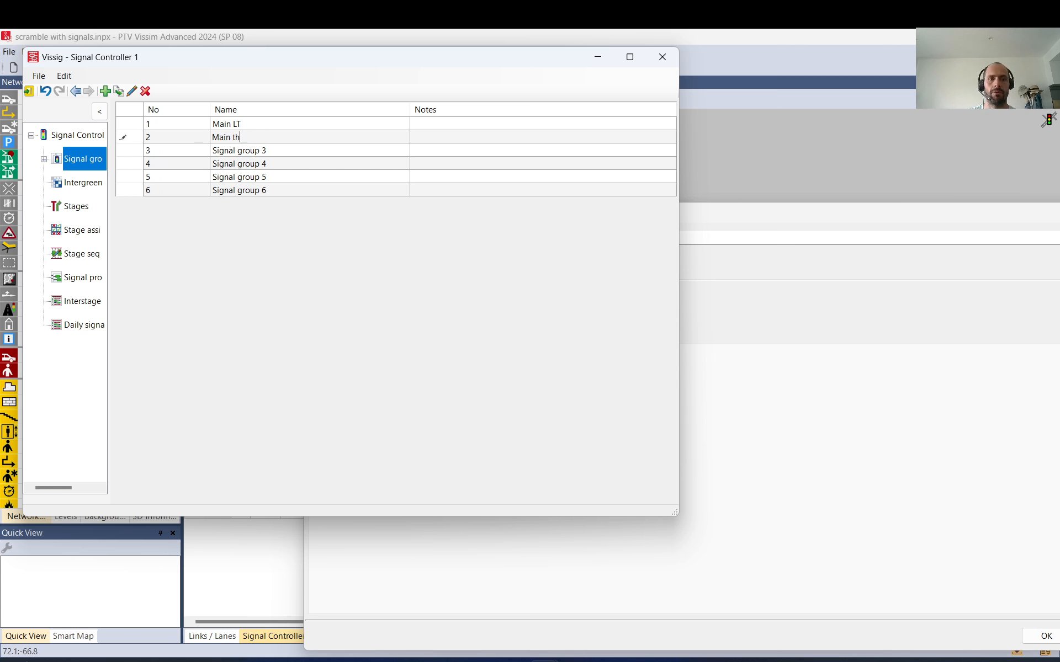
- Rename signal group 3 as South NB and signal group 4 as North SB
click(252, 150)
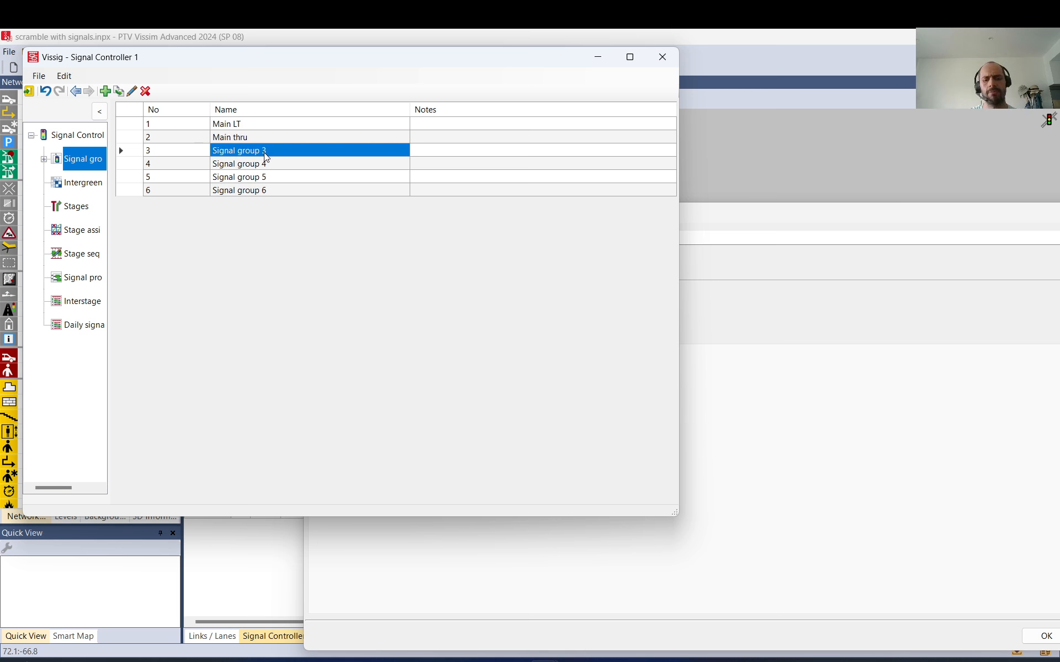
text(South NB)
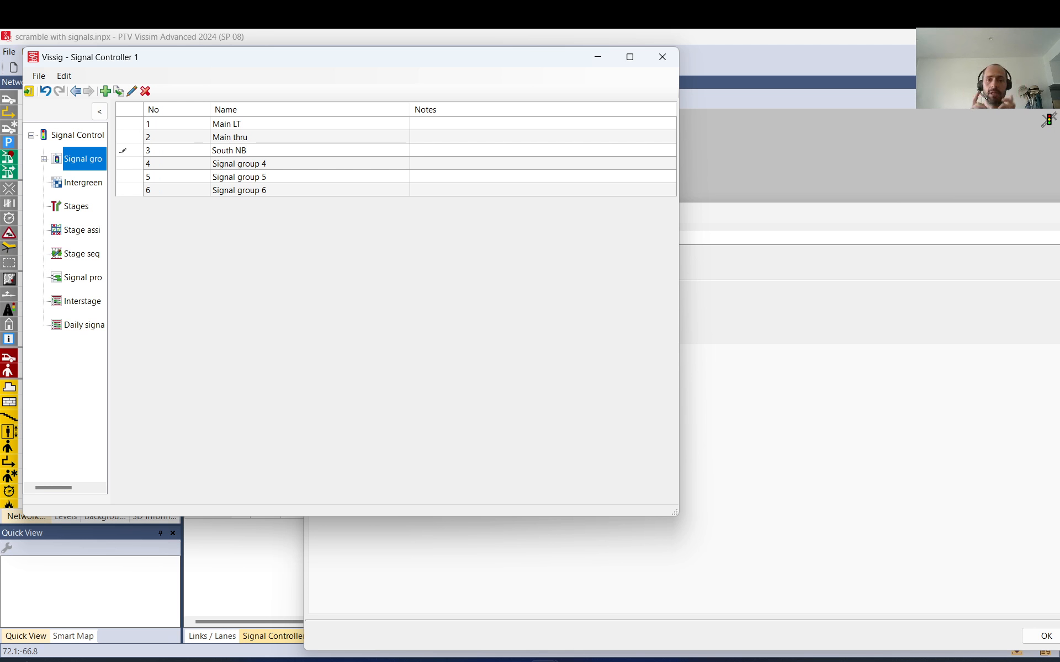
click(265, 165)
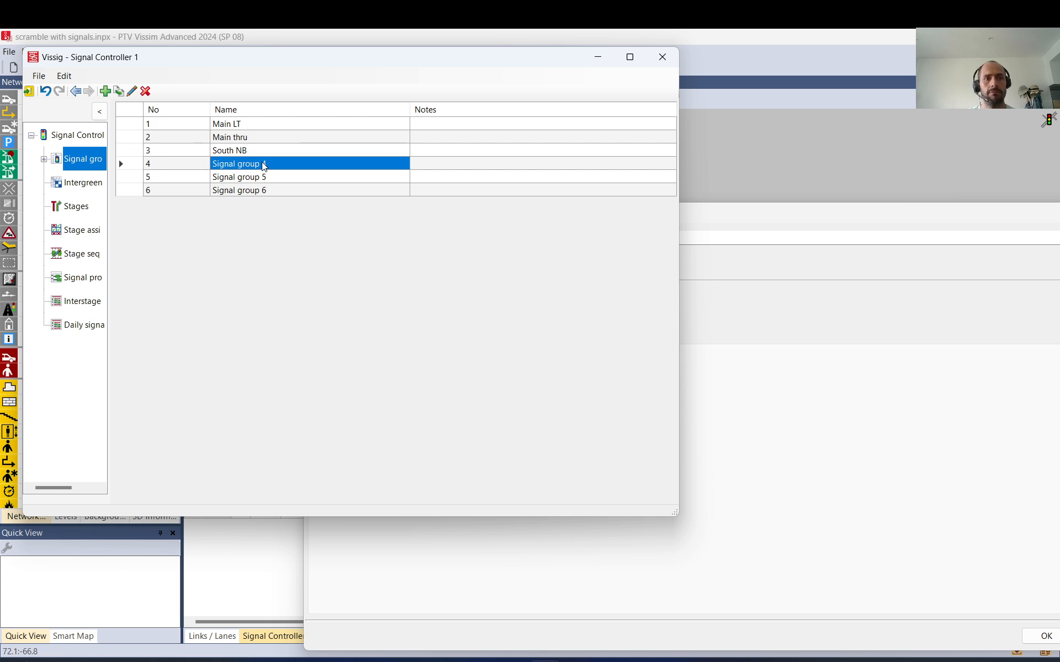
text(North)
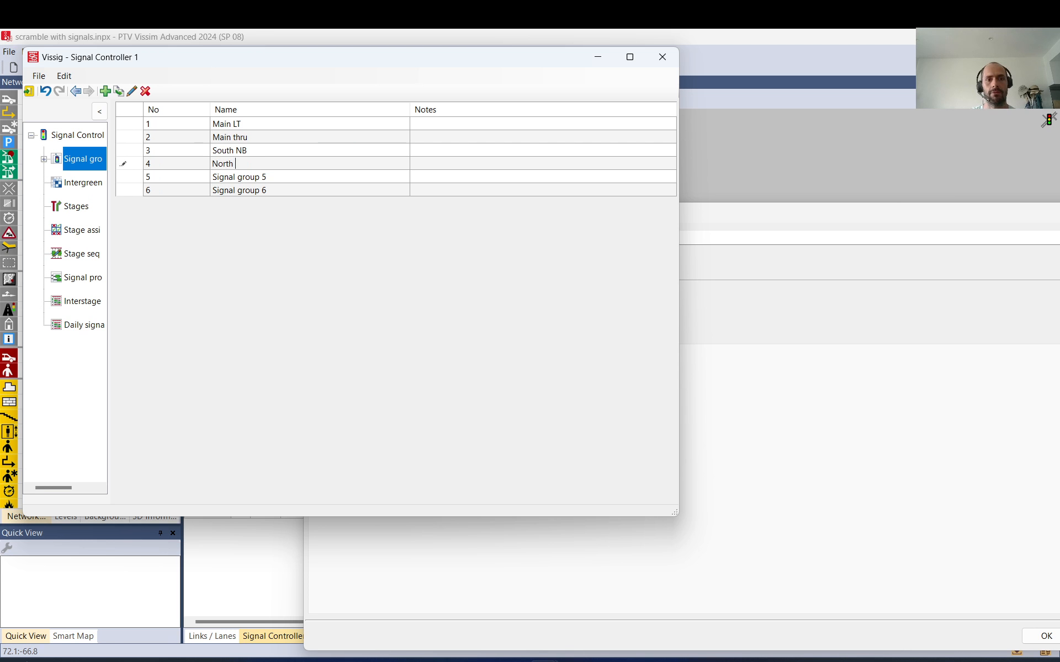
text( SB)
key(Return)
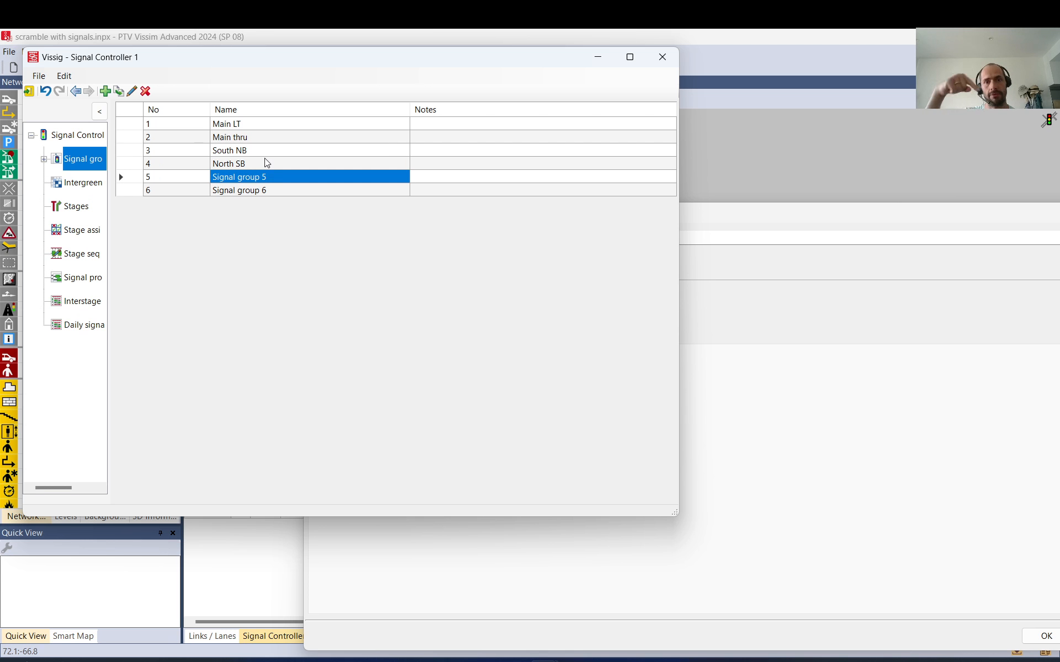
- Rename signal group 5 as Pedestrian and delete the surplus signal group 6
click(248, 176)
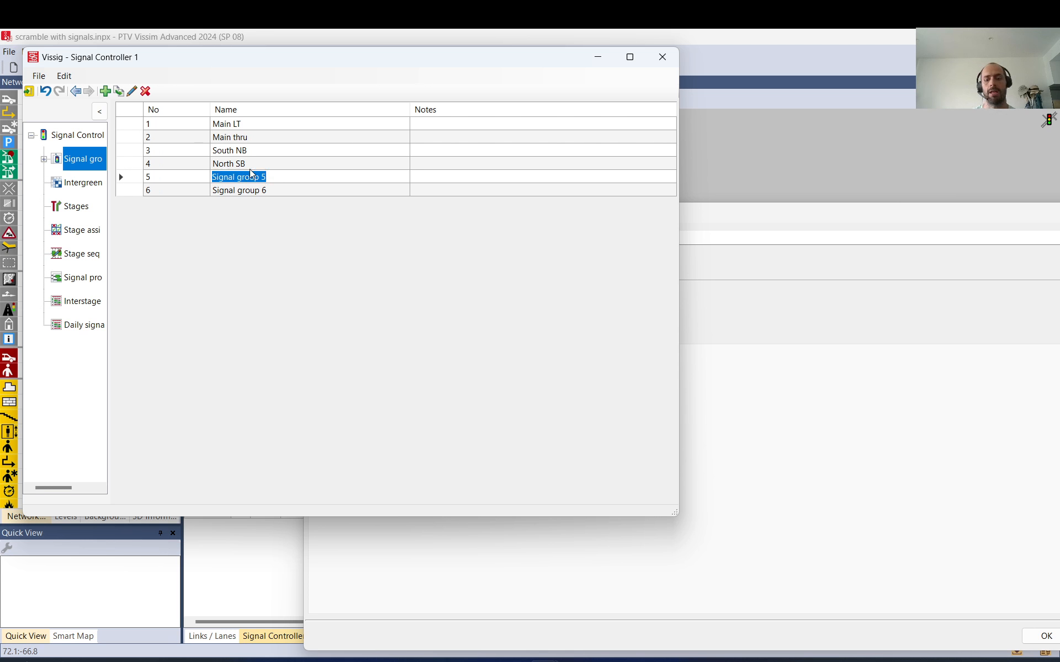
text(Pede)
text(strian)
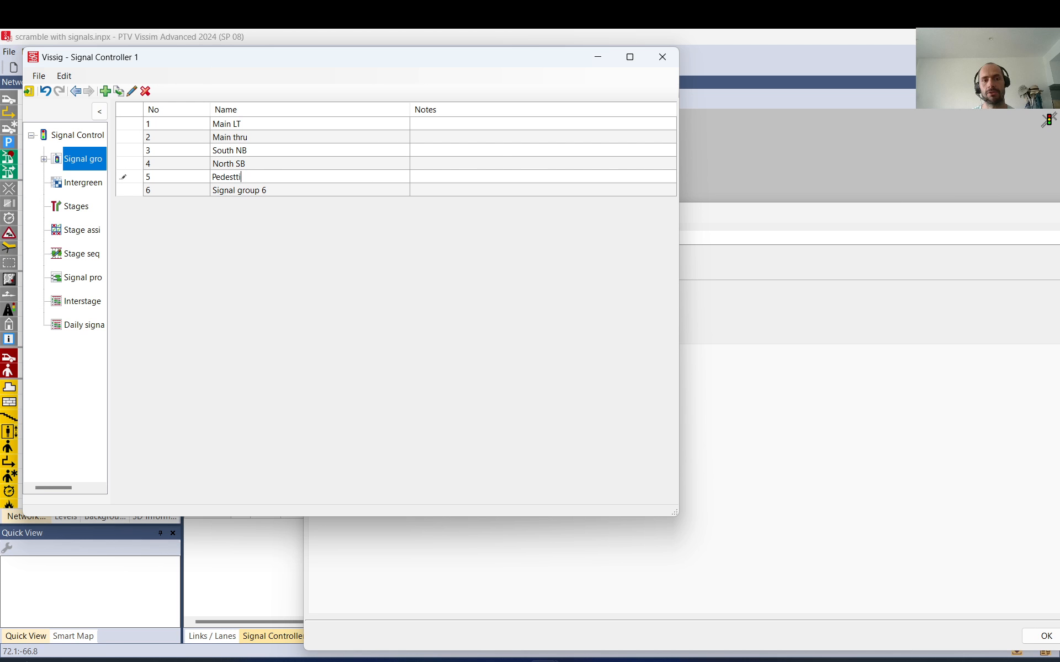
key(BackSpace)
key(BackSpace)
key(BackSpace)
key(BackSpace)
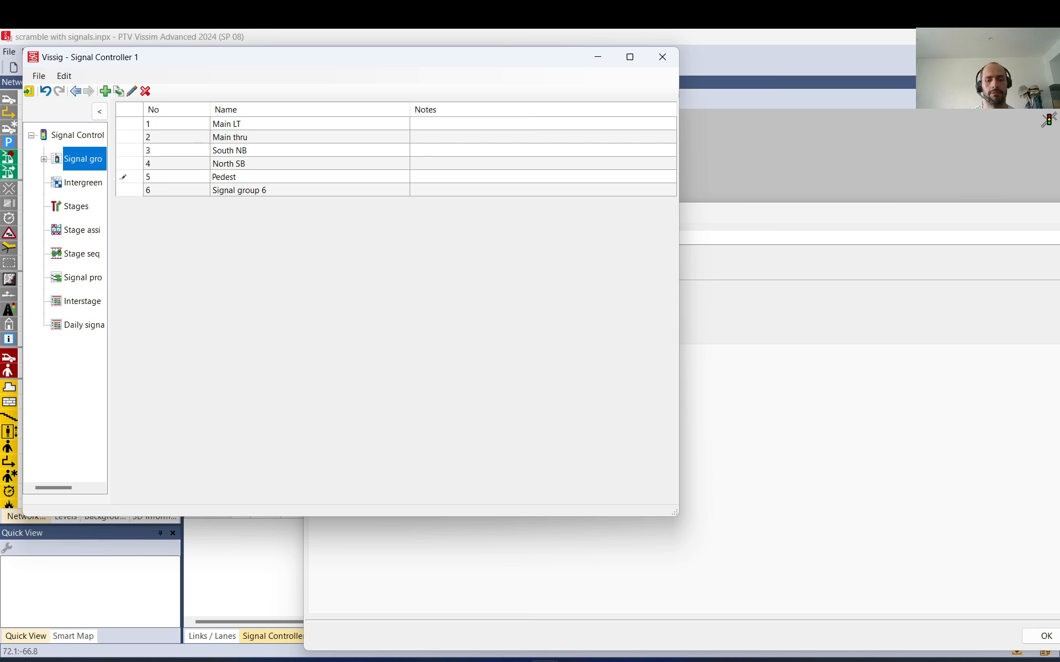
text(rian)
key(Return)
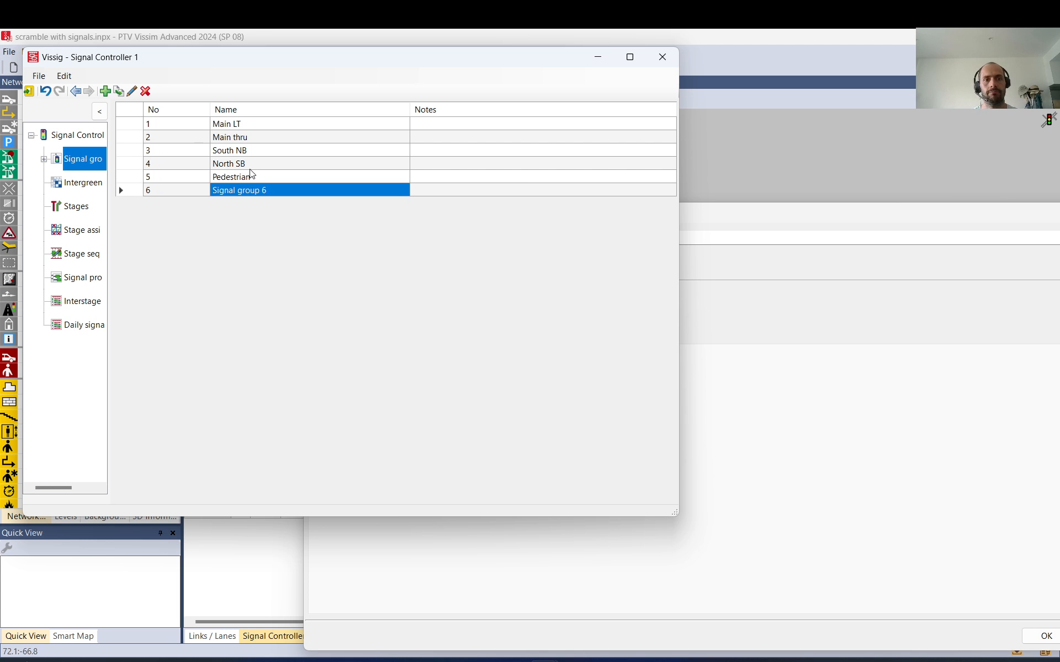
click(149, 92)
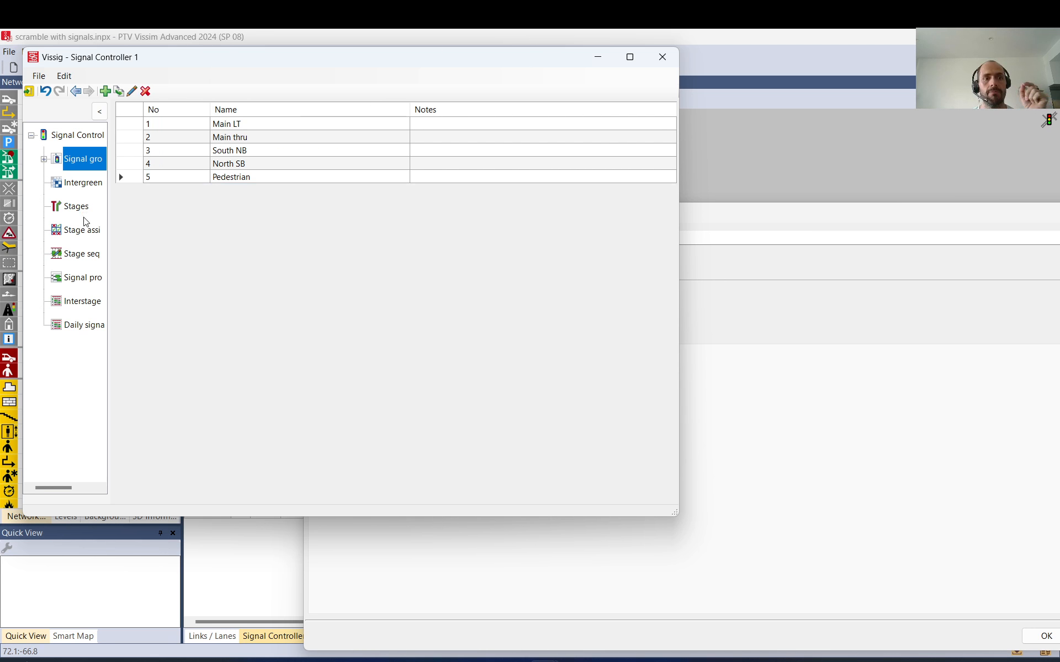
- Add a new signal program to the controller and set its cycle time to 150
click(87, 280)
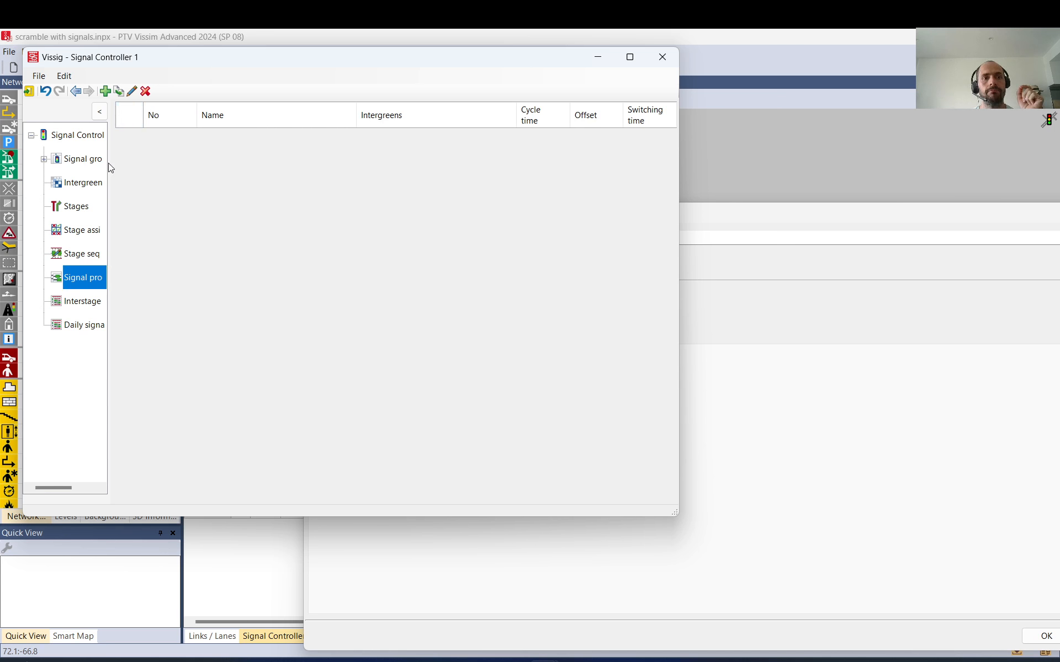
click(105, 91)
double_click(128, 136)
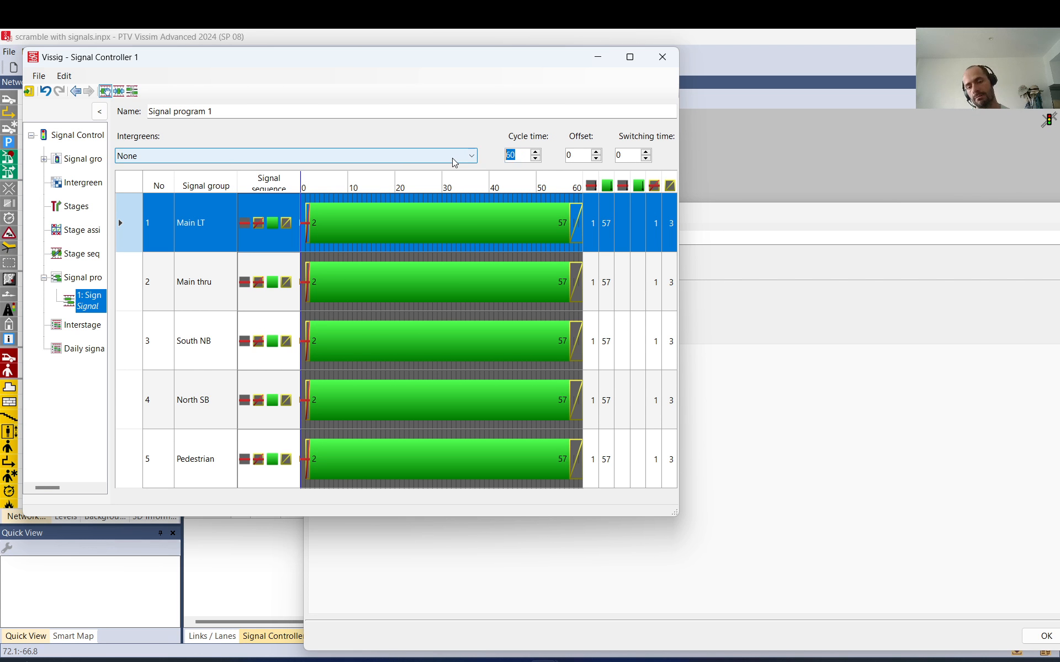
text(150)
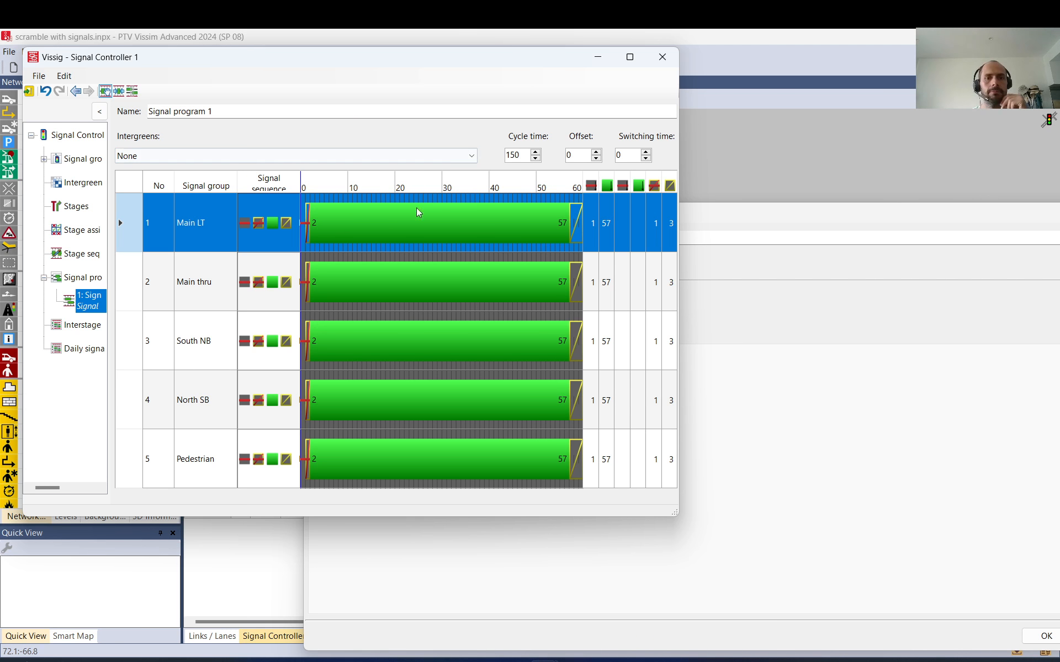
click(395, 222)
click(261, 245)
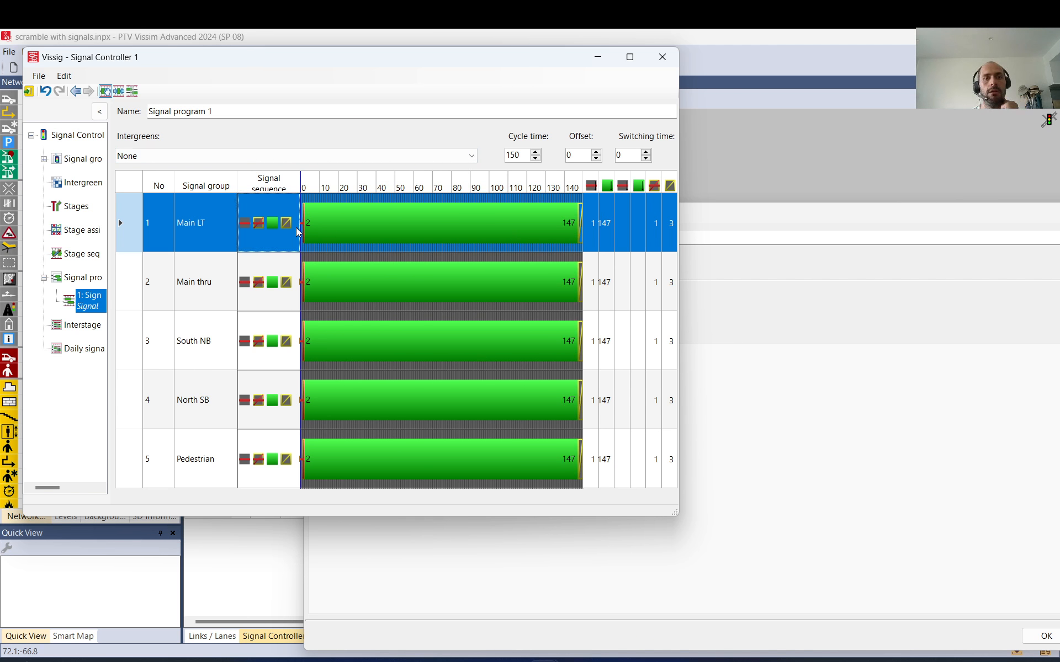
- Maximize the signal controller window and look through the signal sequence options for Main LT, keeping its sequence
click(619, 64)
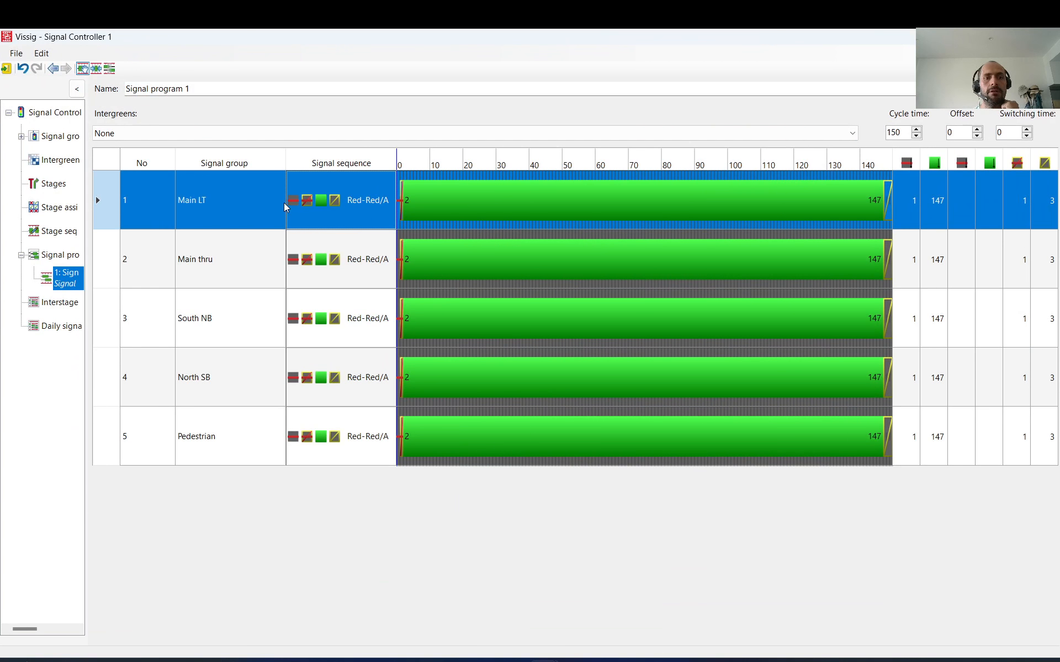
click(389, 207)
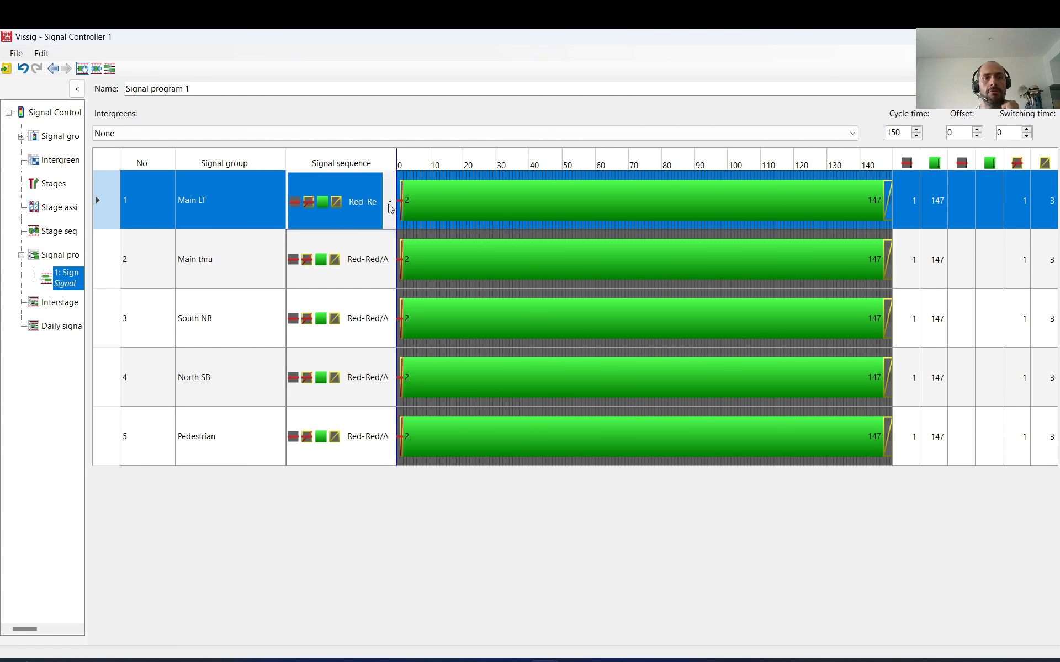
click(390, 204)
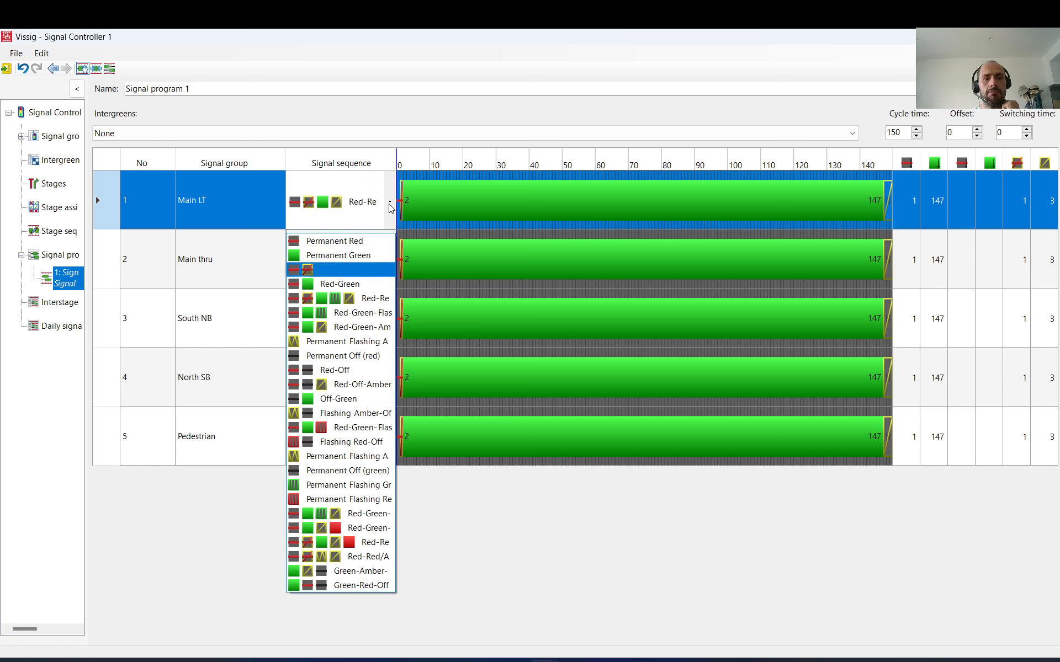
click(381, 269)
click(392, 246)
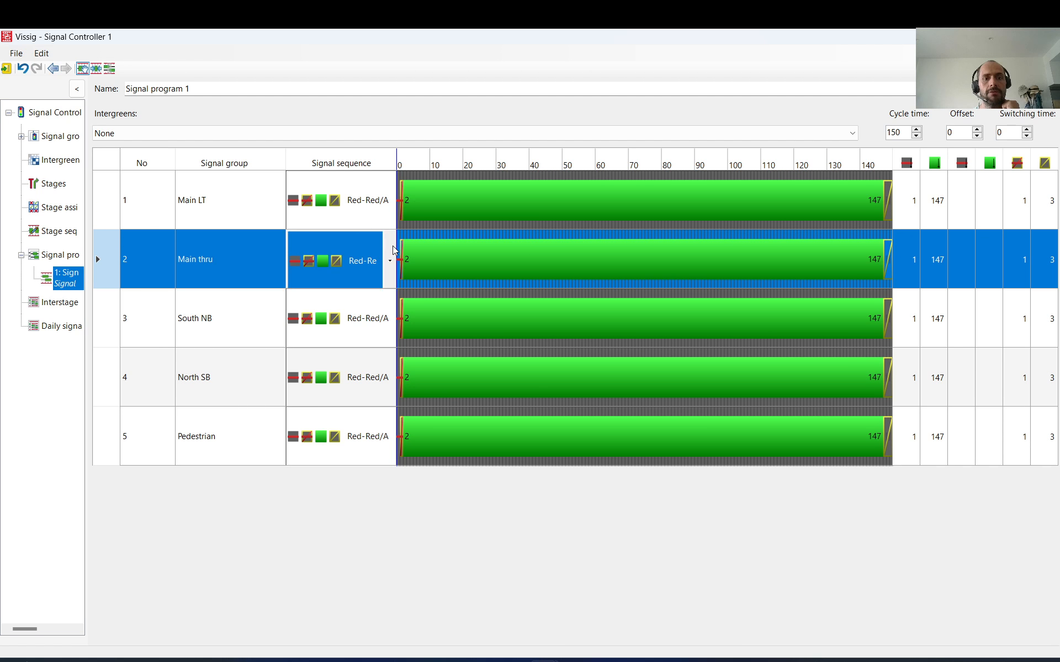
click(393, 246)
- Assign the red, green, flashing red signal sequence to the Pedestrian signal group
click(411, 459)
click(411, 460)
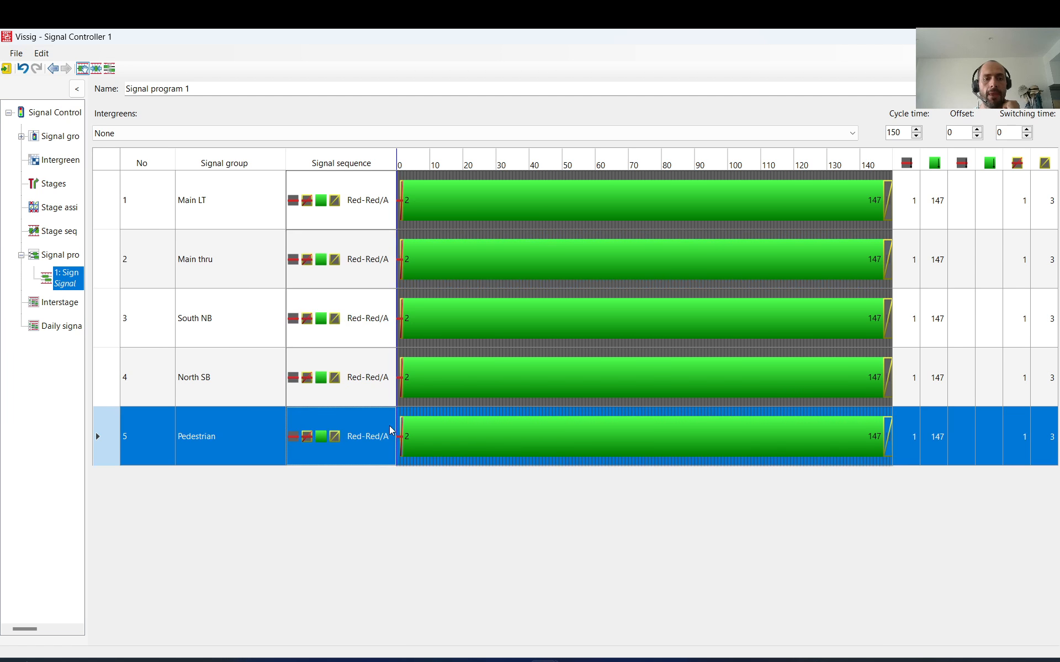
click(390, 434)
click(389, 435)
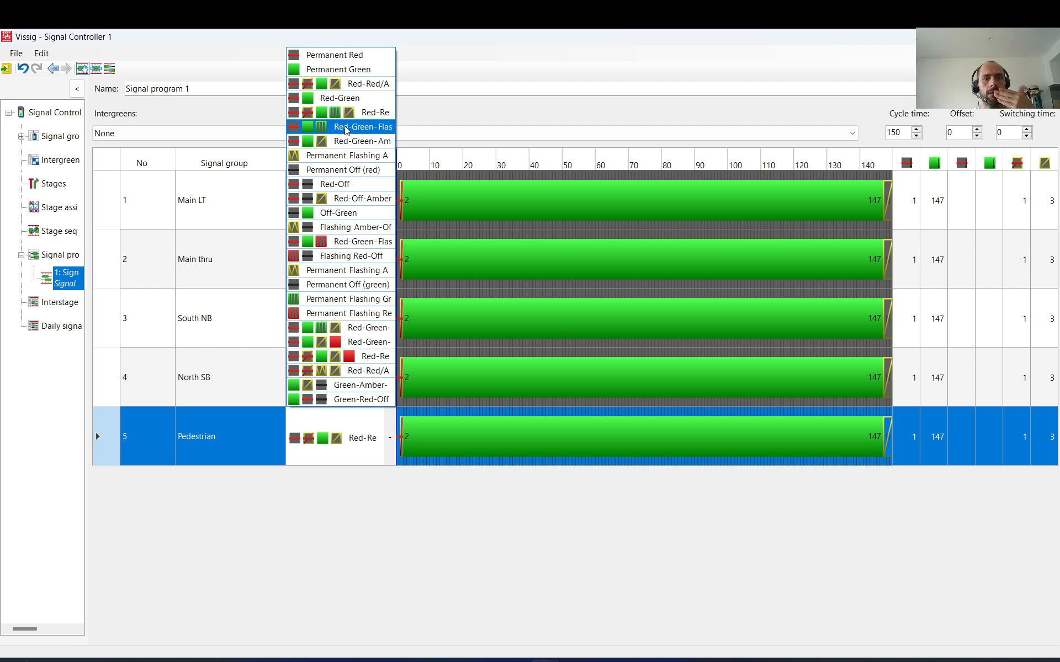
click(343, 246)
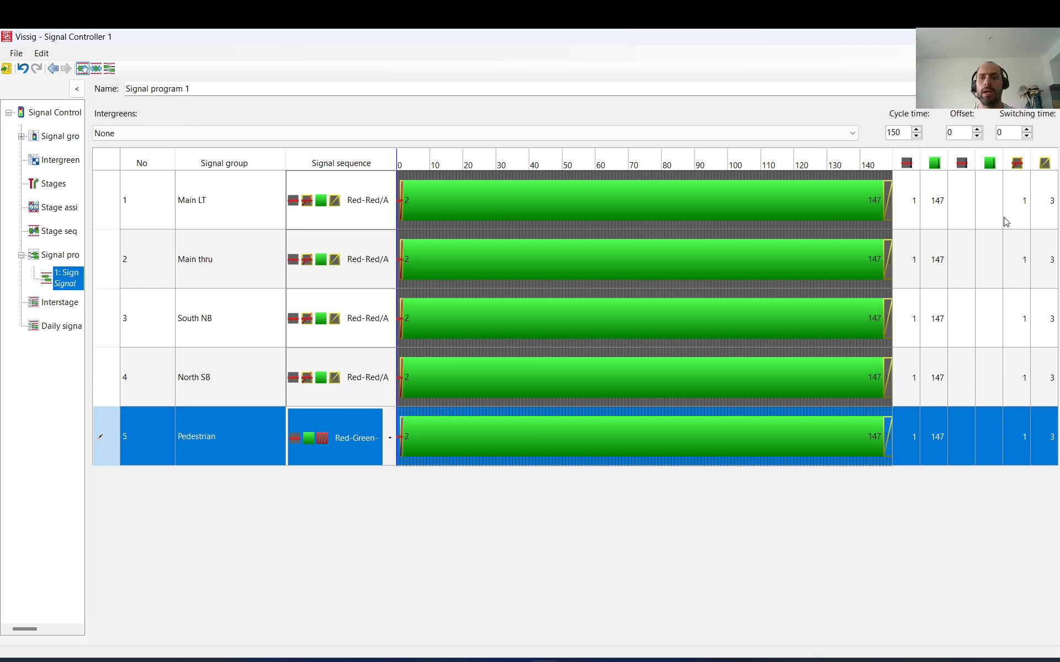
click(1018, 222)
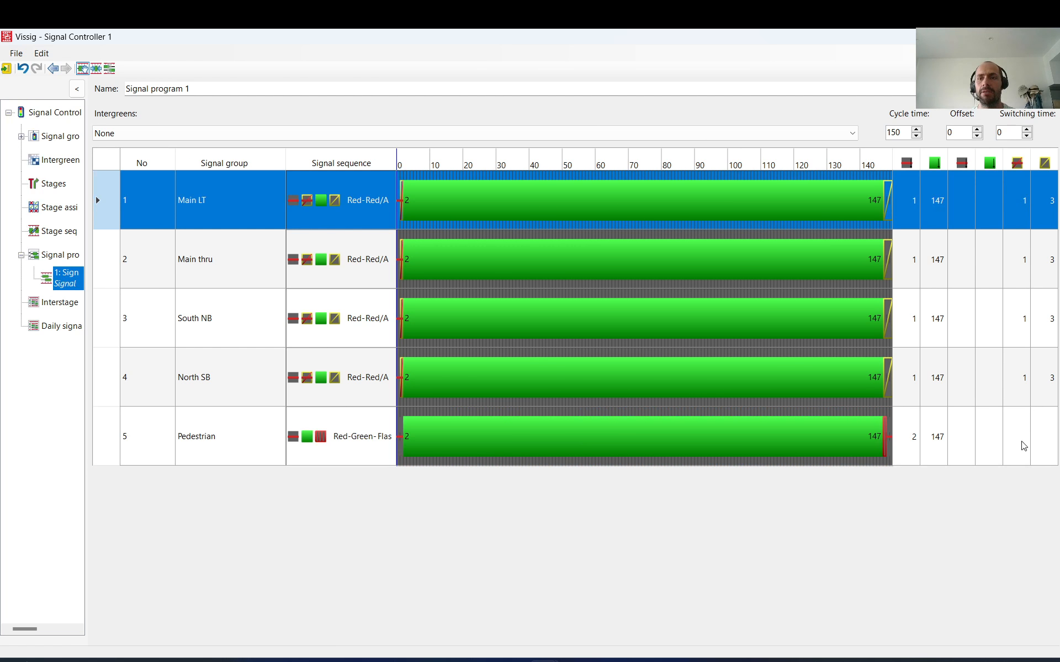
- Shorten the Main LT green so that it ends at second 10
drag(880, 201, 676, 200)
click(1023, 204)
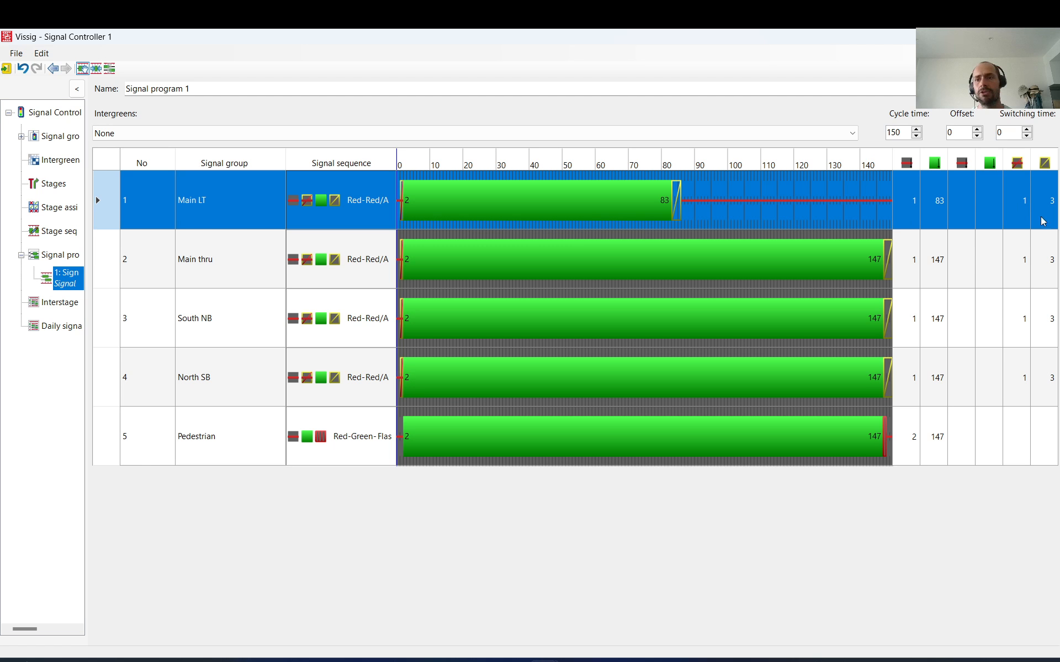
drag(676, 209, 528, 221)
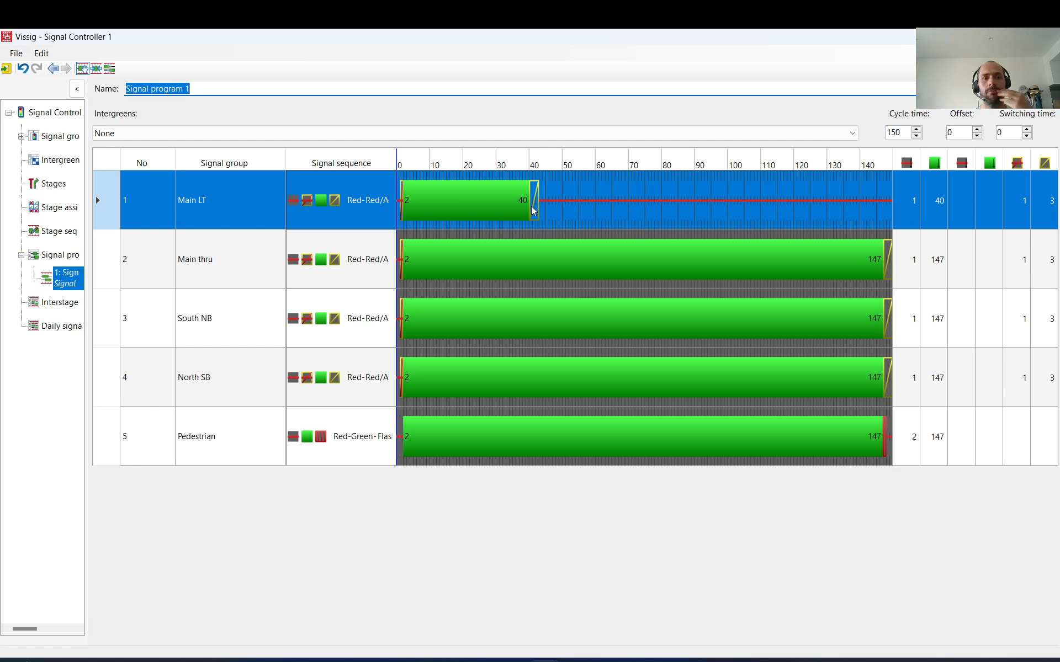
drag(533, 208, 430, 218)
- Set the Main thru green to run from second 16 to second 46
click(438, 263)
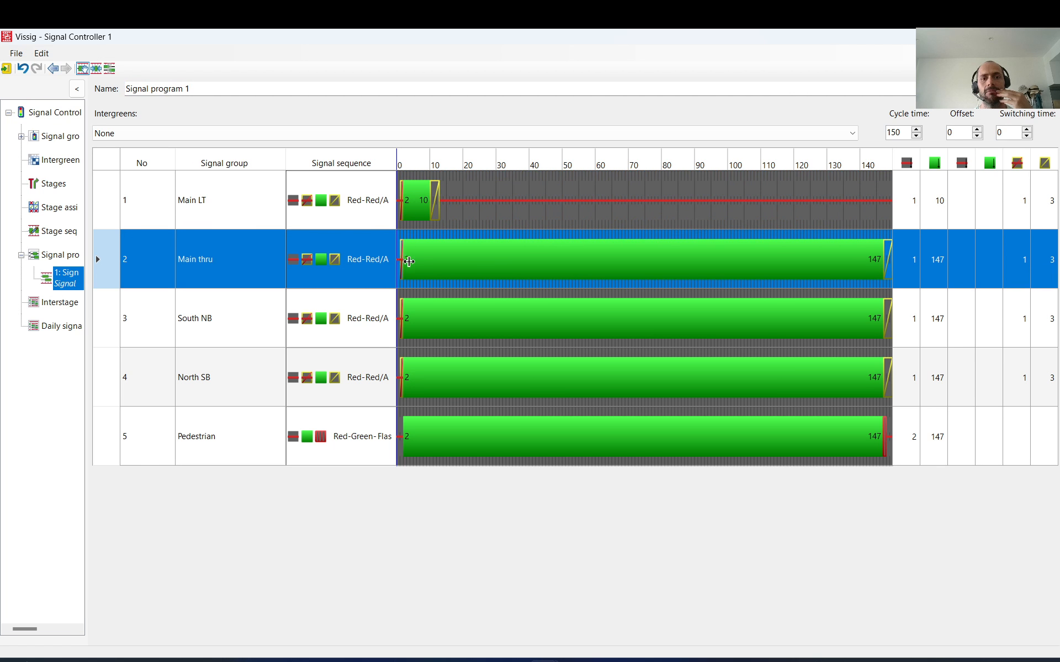
drag(408, 261, 447, 280)
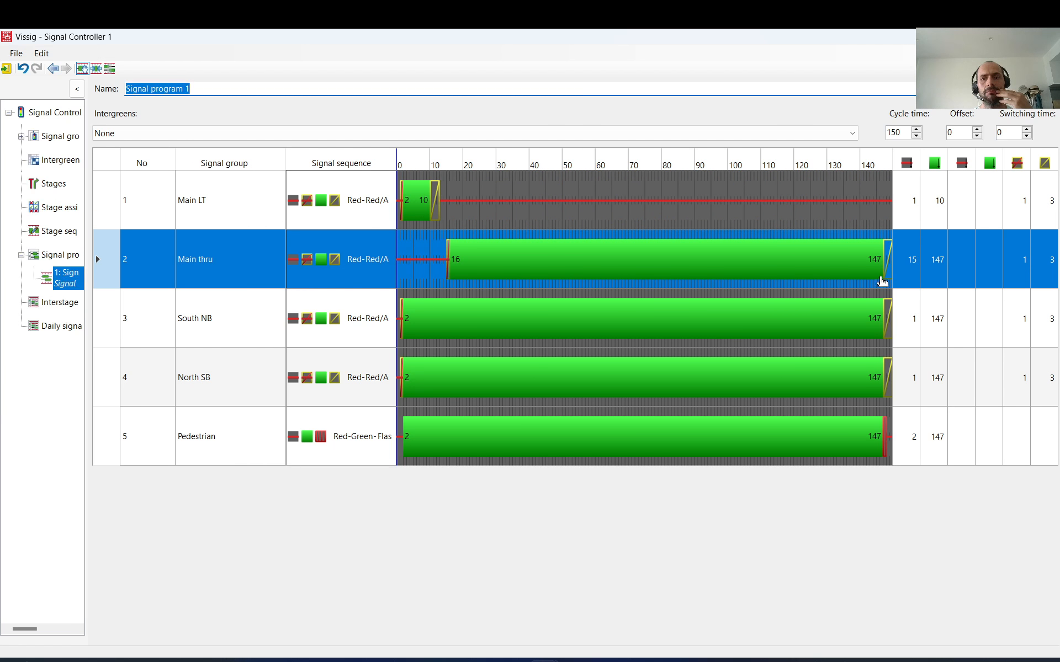
drag(881, 282, 519, 280)
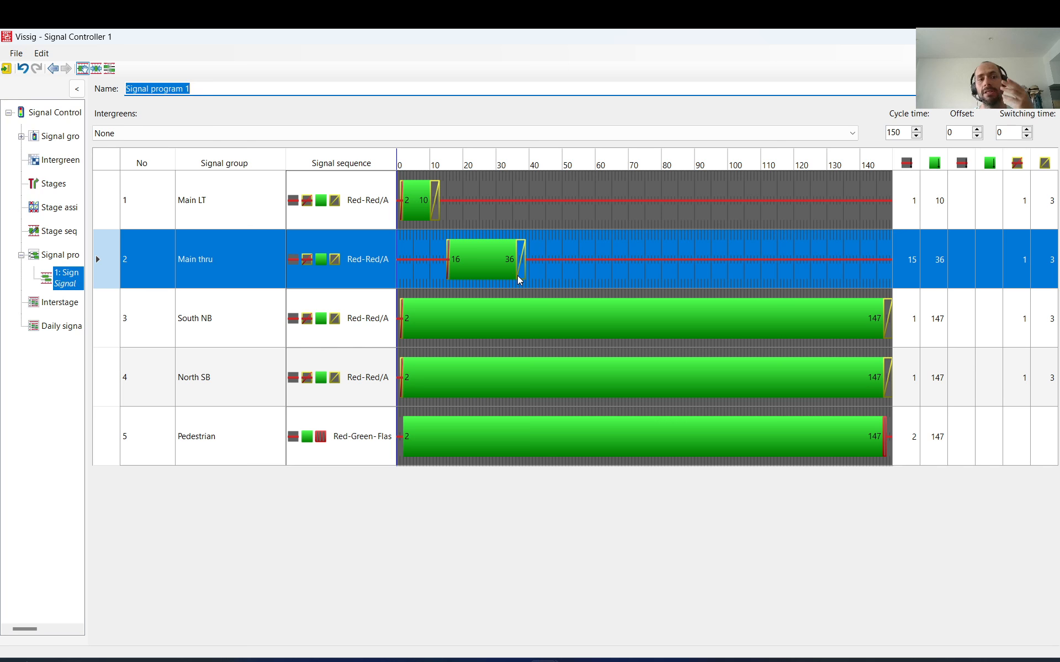
click(436, 322)
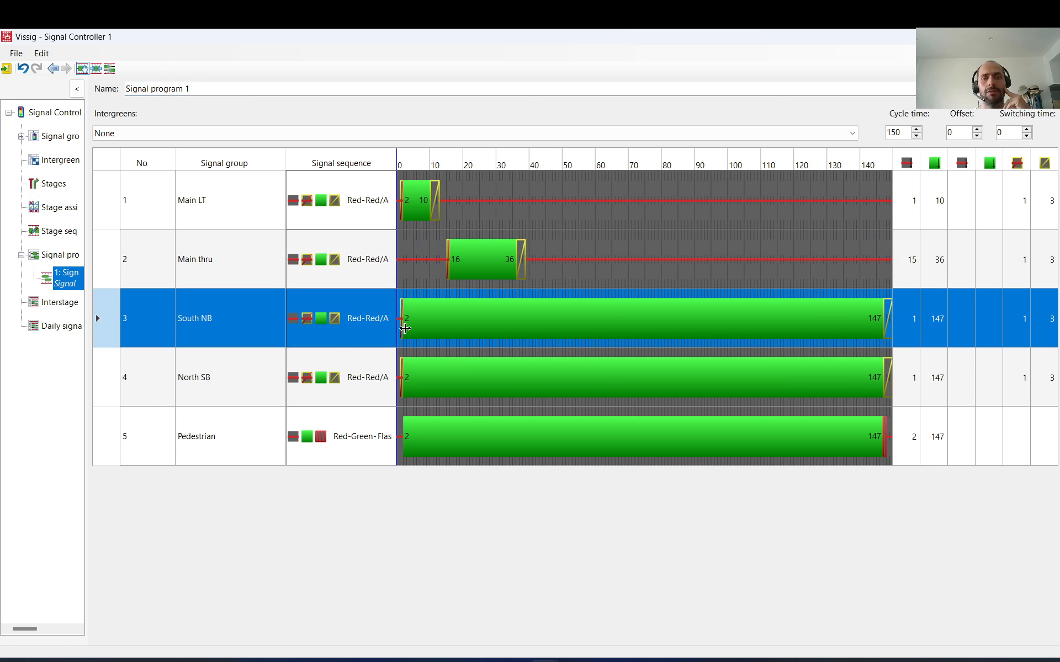
drag(514, 274, 546, 268)
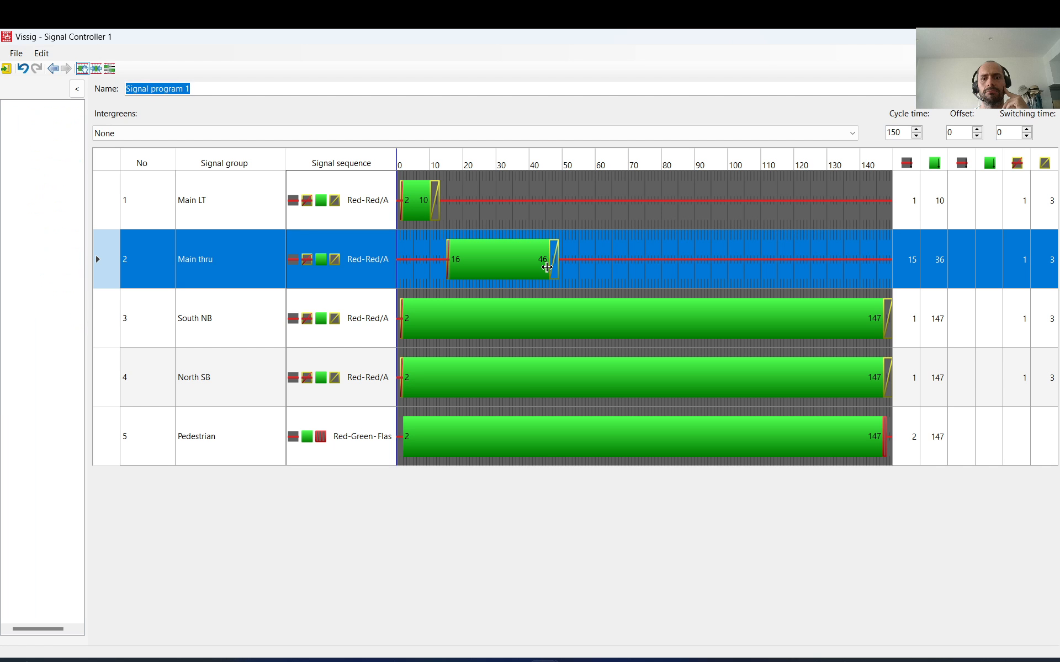
- Set the South NB green to run from second 52 to second 62
click(438, 309)
drag(403, 313, 571, 334)
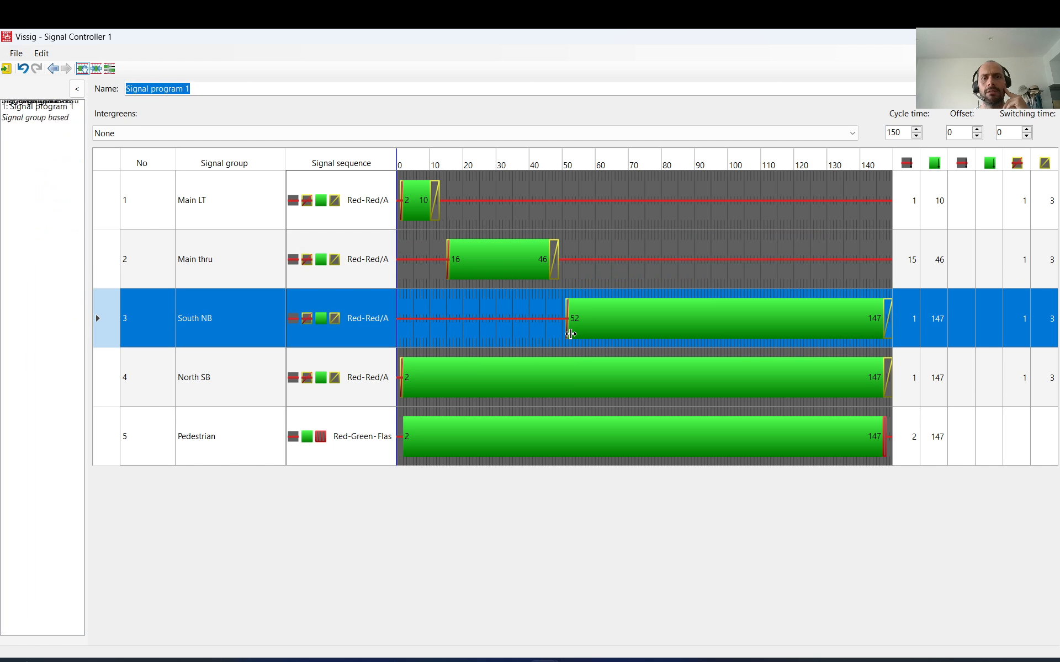
drag(881, 342, 601, 339)
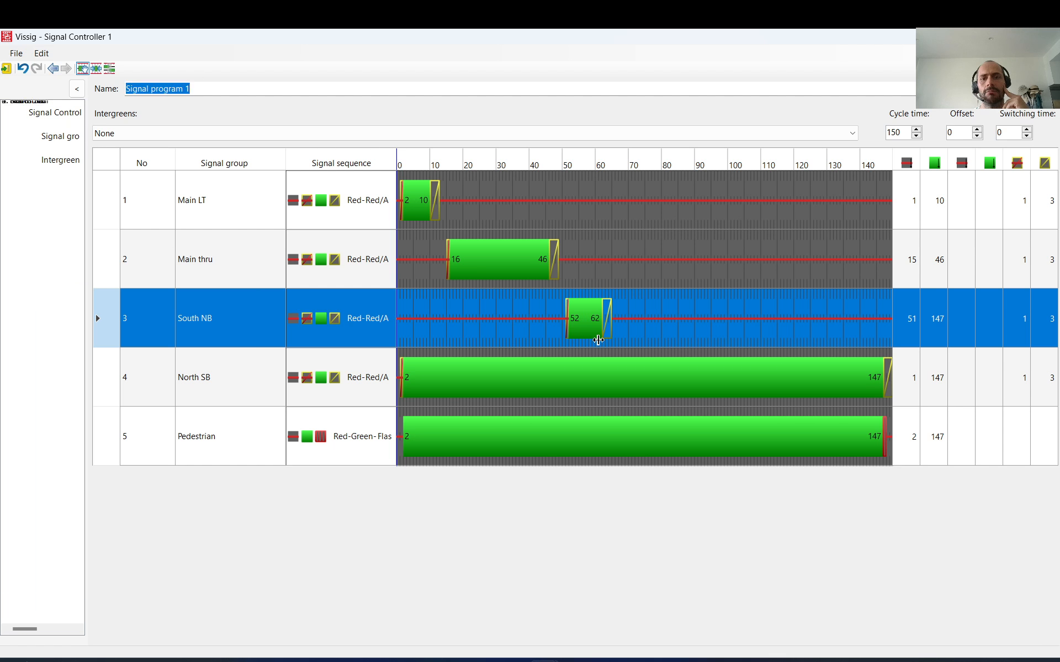
- Set the North SB green to run from second 68 to second 78
click(502, 377)
drag(404, 376, 624, 396)
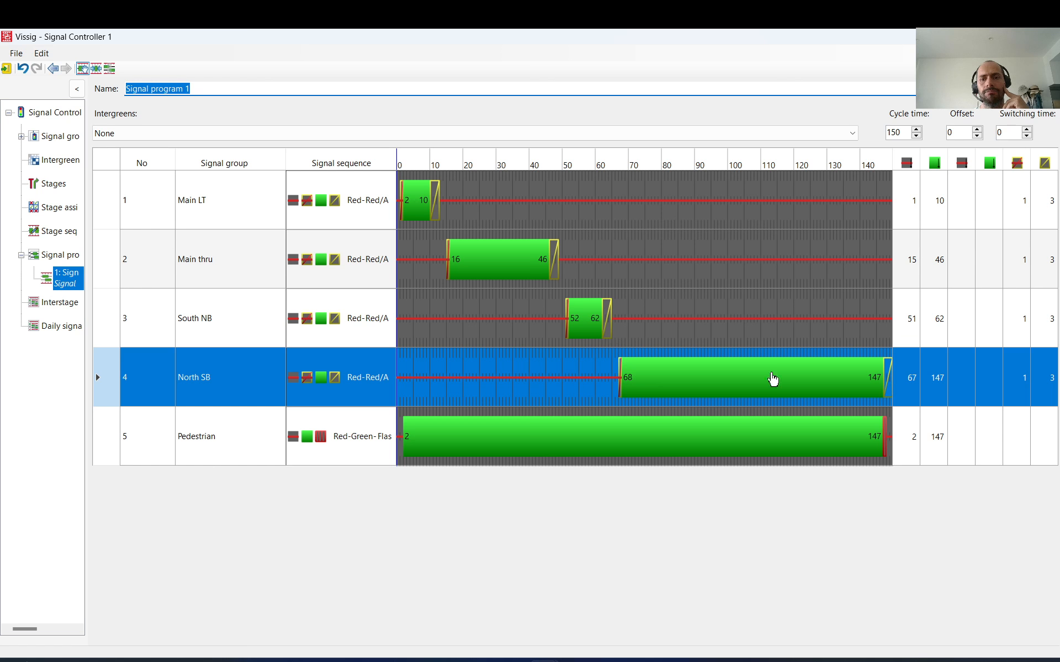
drag(877, 381, 649, 387)
drag(885, 391, 653, 393)
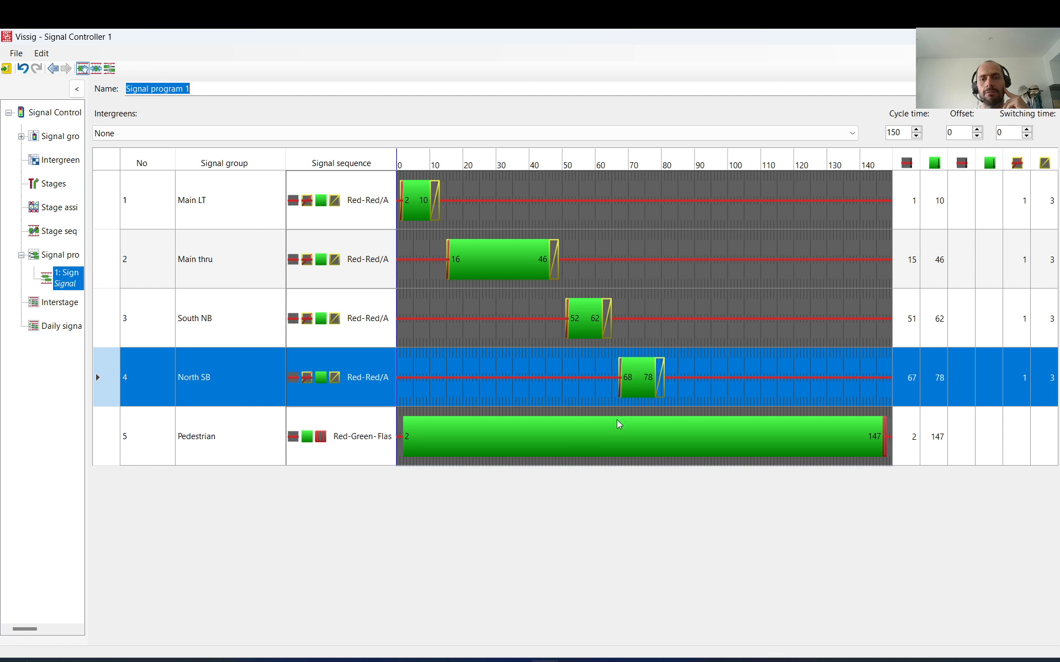
- Set the Pedestrian green to run from second 84 to second 94
click(411, 454)
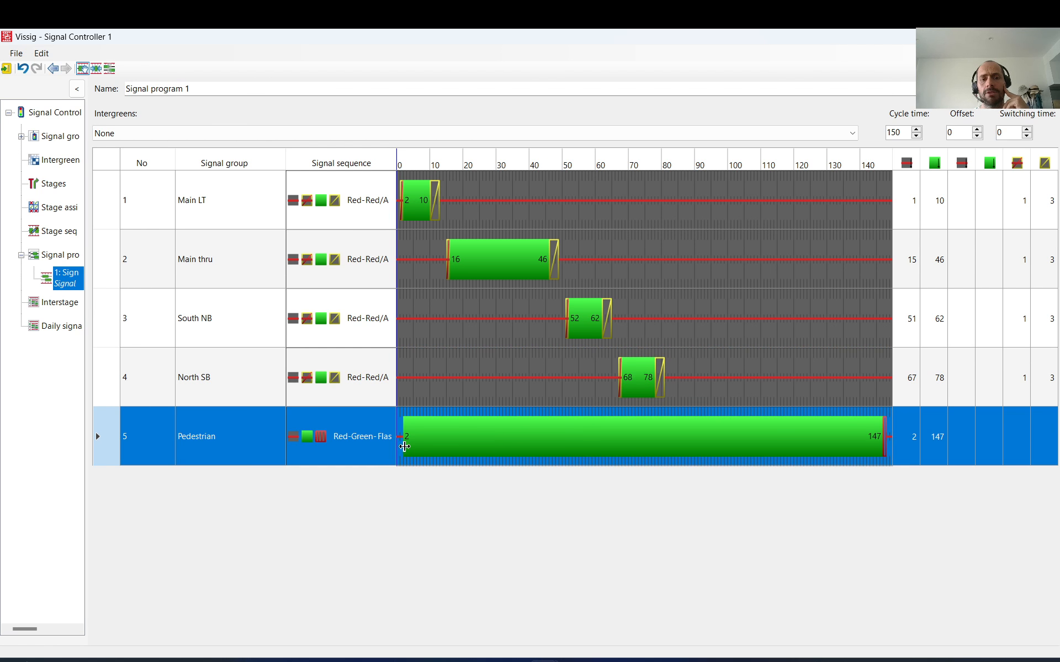
drag(404, 437, 675, 438)
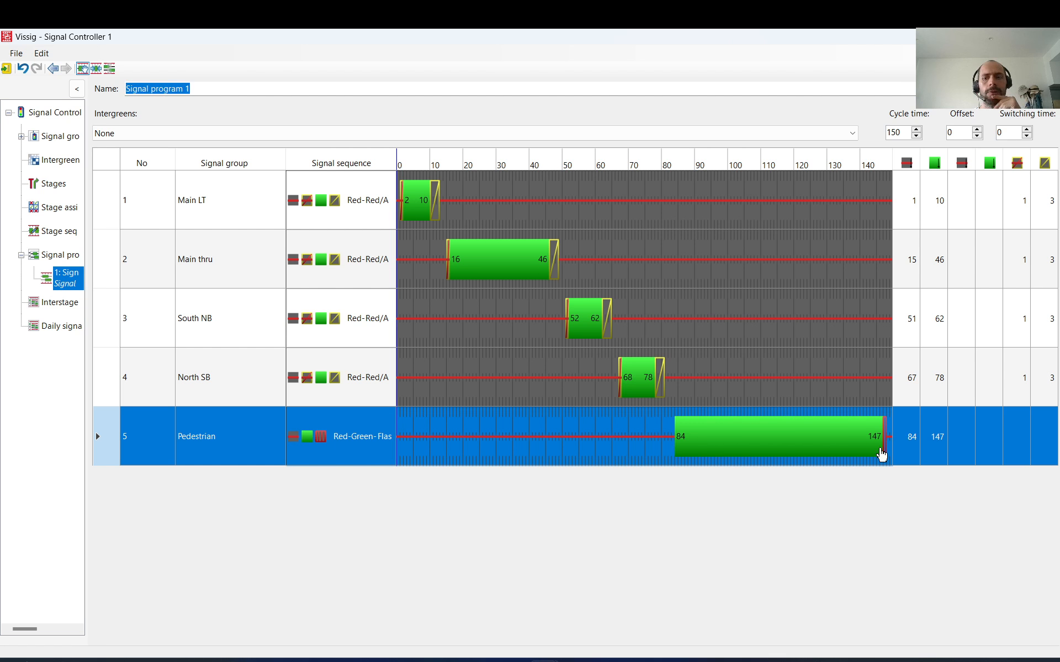
drag(881, 454, 703, 452)
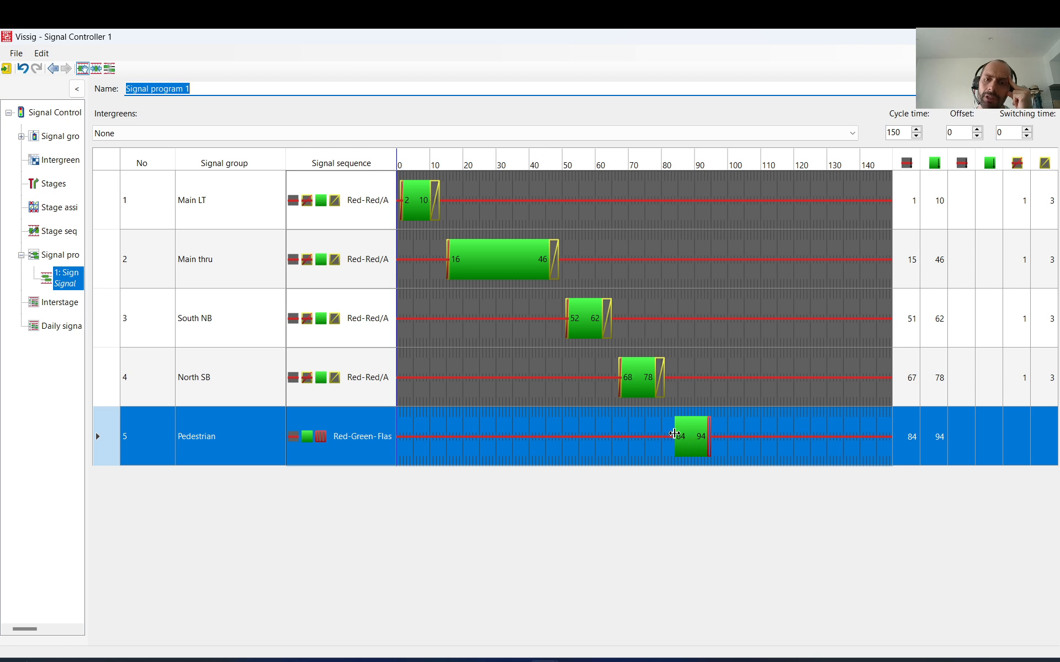
mouse_move(707, 443)
mouse_down()
mouse_move(690, 448)
mouse_move(716, 449)
mouse_move(714, 438)
mouse_up()
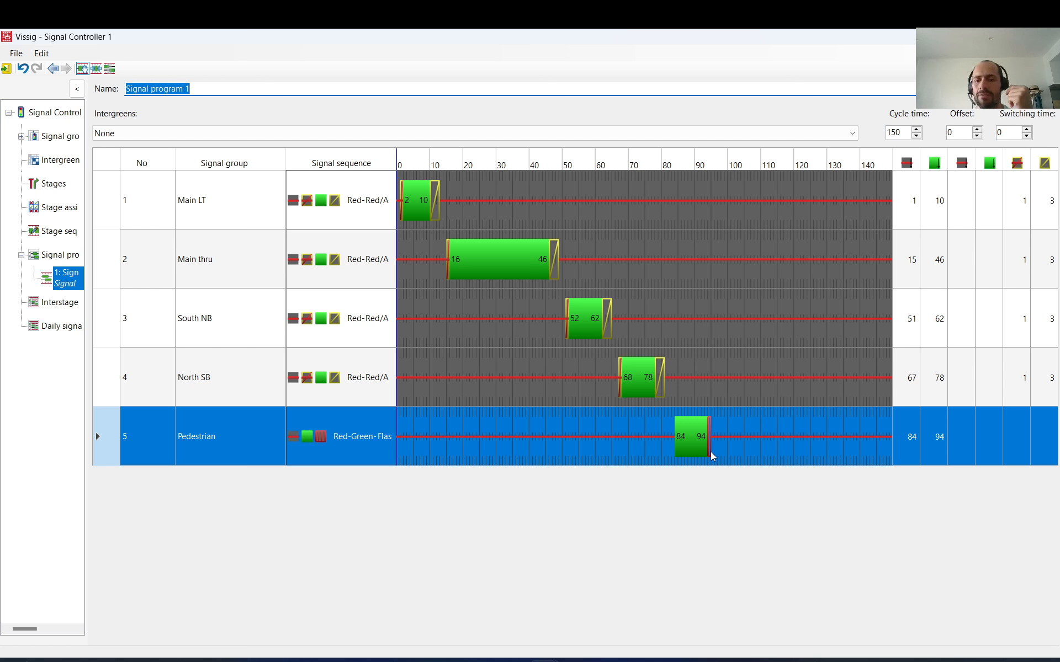
- Change the Pedestrian signal sequence to red, green, flashing green
click(393, 437)
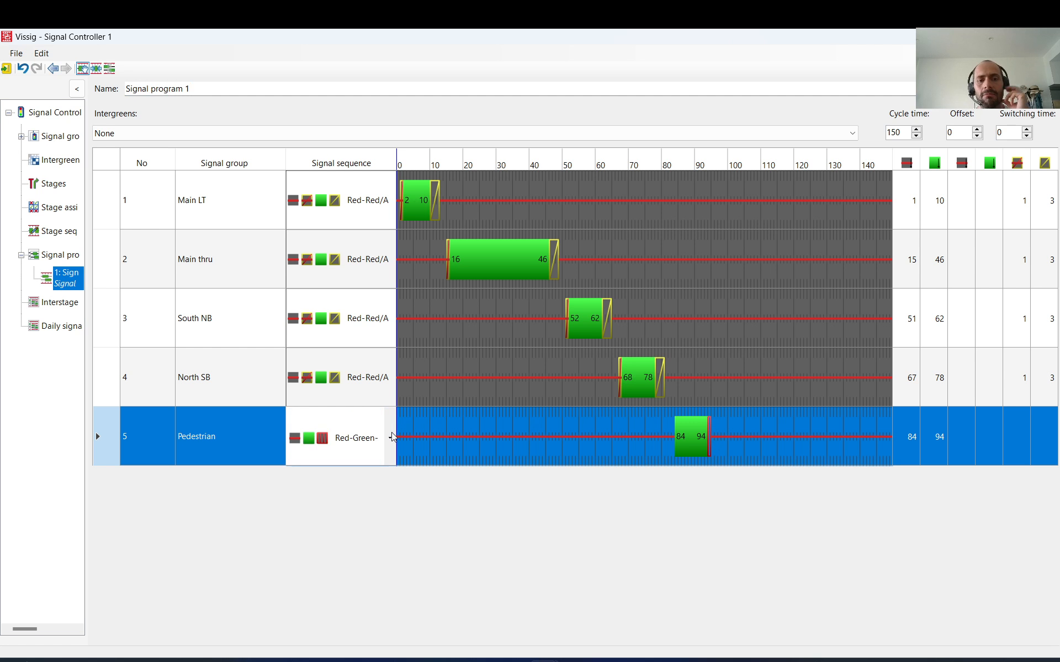
click(391, 437)
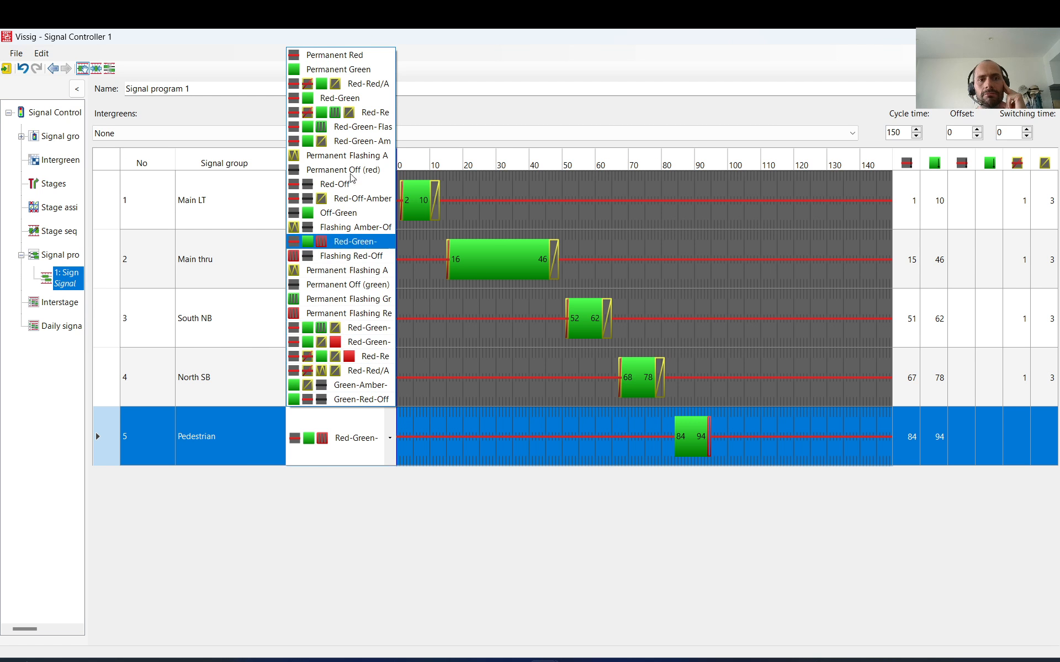
click(353, 126)
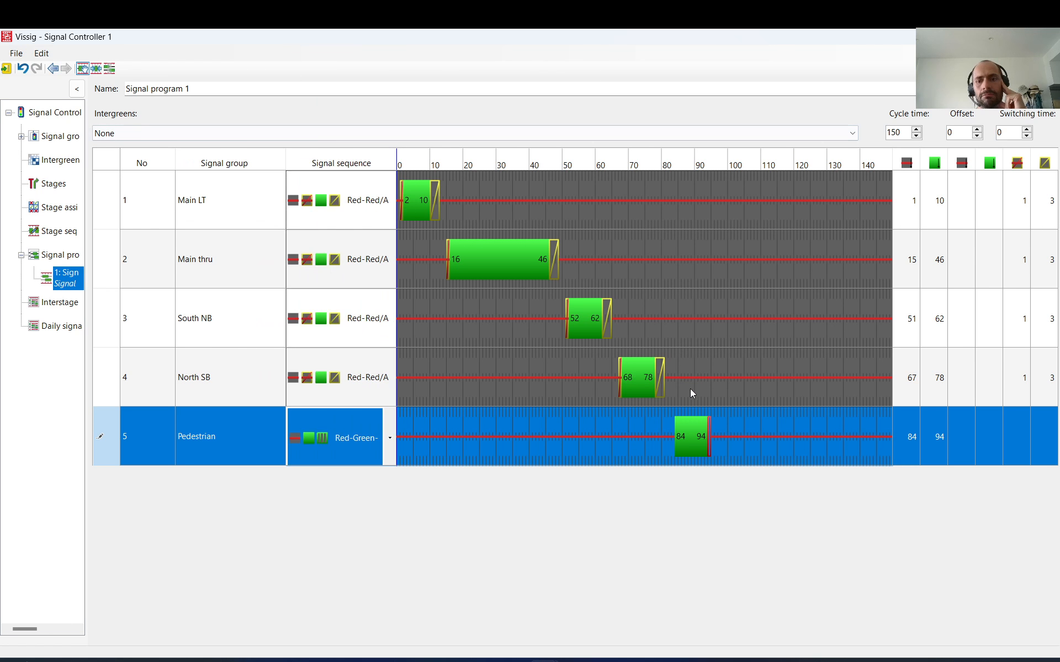
click(727, 440)
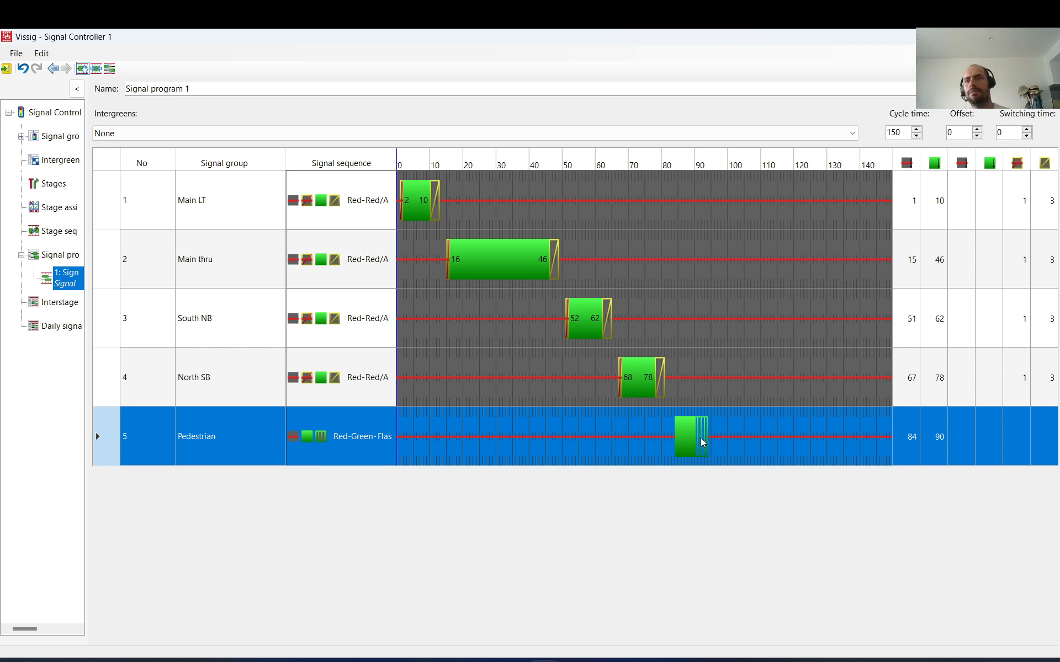
- Reduce the signal program's cycle time to 100
click(915, 137)
click(916, 136)
click(915, 136)
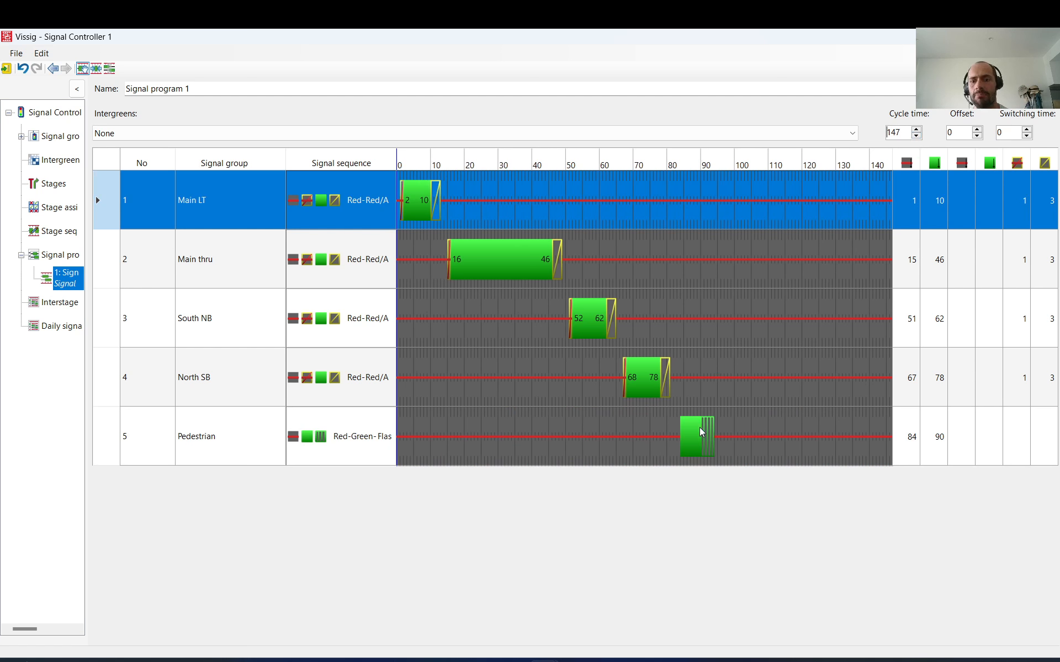
click(916, 136)
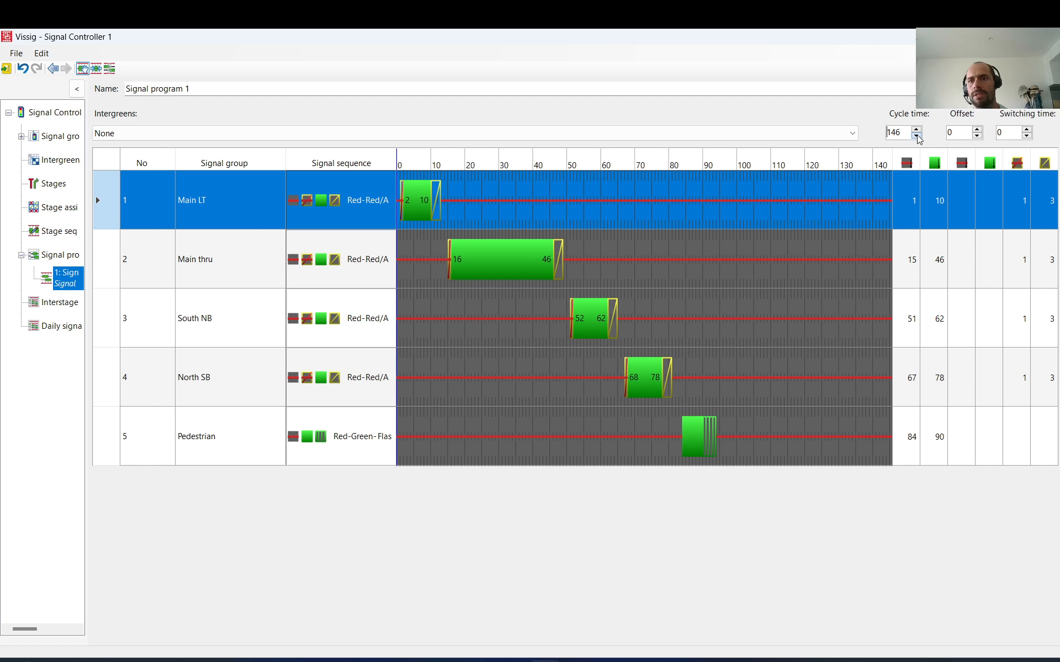
click(917, 136)
click(917, 137)
click(918, 135)
click(917, 136)
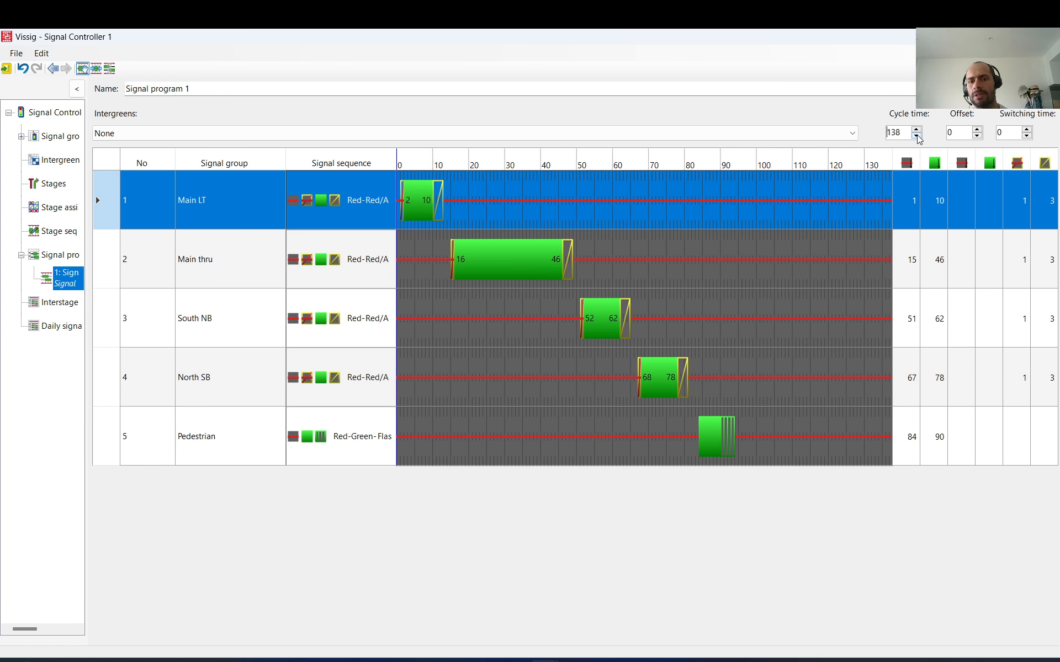
click(918, 135)
click(918, 136)
click(917, 135)
click(917, 136)
click(917, 135)
click(917, 135)
click(917, 136)
click(918, 136)
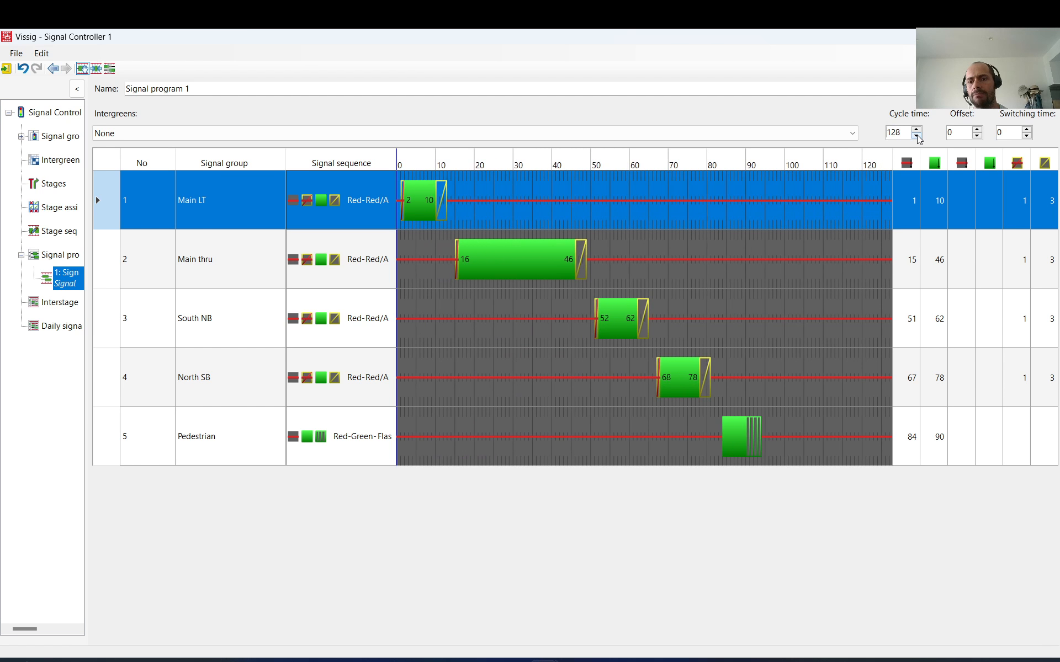
click(917, 136)
click(917, 136)
click(917, 136)
click(918, 135)
click(917, 136)
click(917, 136)
click(917, 136)
click(917, 136)
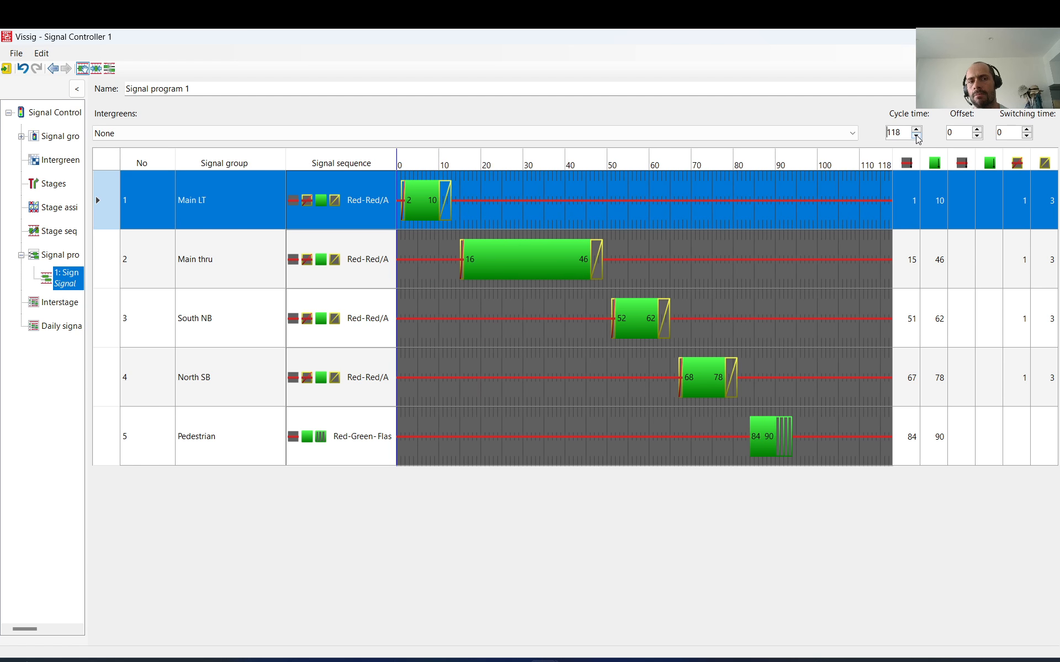
click(917, 136)
click(918, 136)
click(917, 136)
click(918, 136)
click(917, 136)
click(917, 135)
click(917, 136)
click(918, 135)
click(917, 136)
click(917, 136)
click(917, 136)
click(918, 136)
click(917, 136)
click(918, 135)
click(918, 136)
click(917, 135)
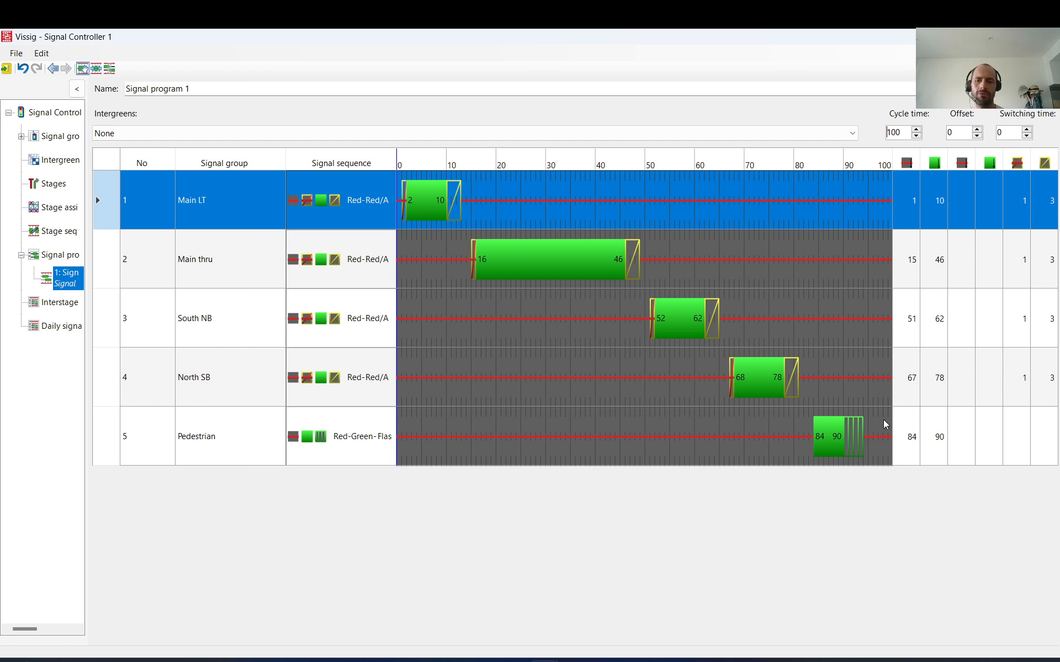
- Extend the Pedestrian green to end at second 94 and raise the cycle time to 106
click(859, 441)
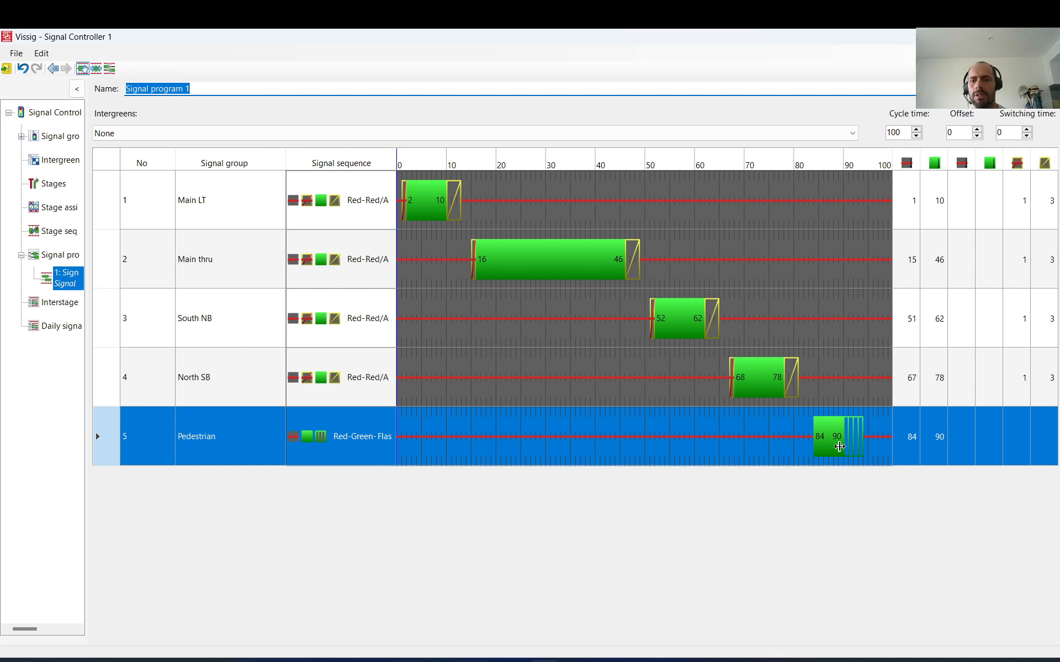
drag(840, 447, 858, 449)
click(916, 130)
click(916, 130)
click(916, 130)
click(916, 130)
click(916, 129)
click(916, 129)
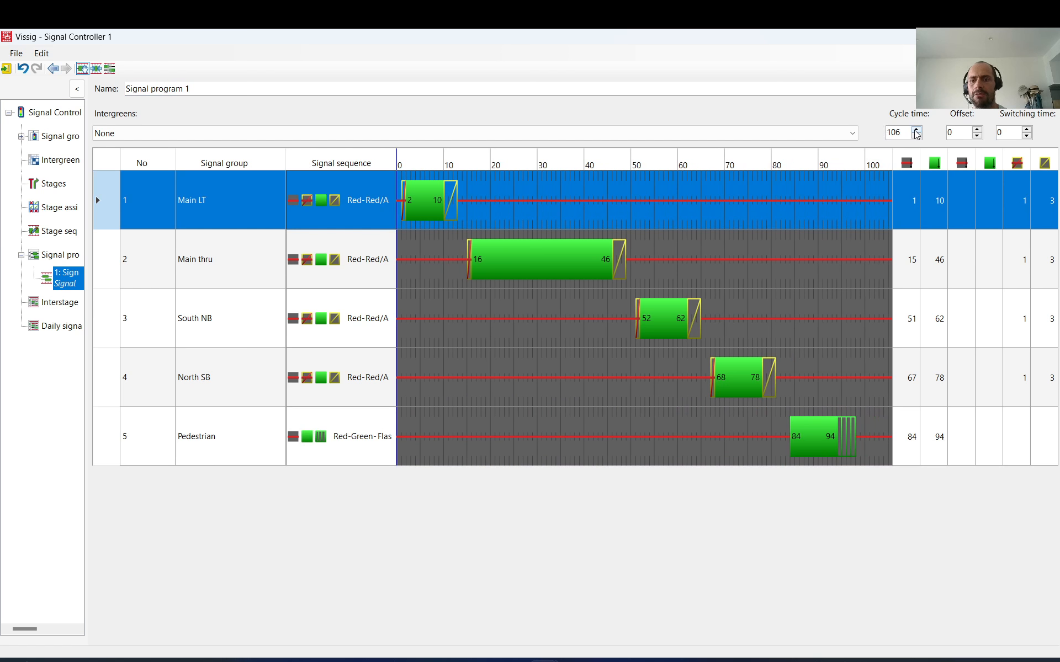
- Raise the signal program's cycle time to 110
click(843, 446)
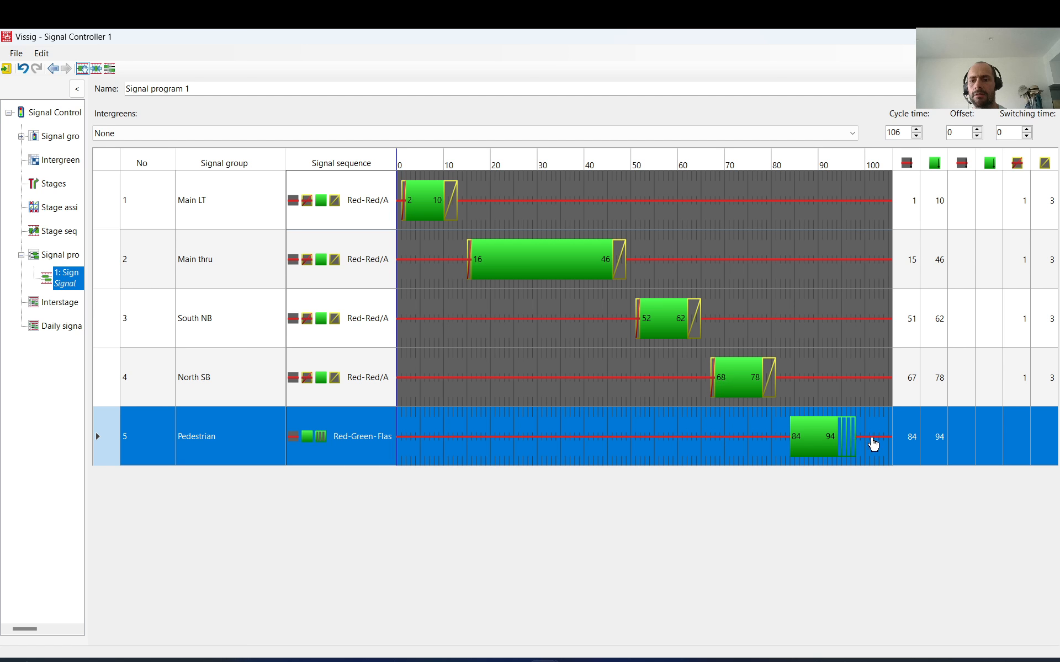
click(919, 130)
click(918, 130)
click(920, 131)
click(919, 130)
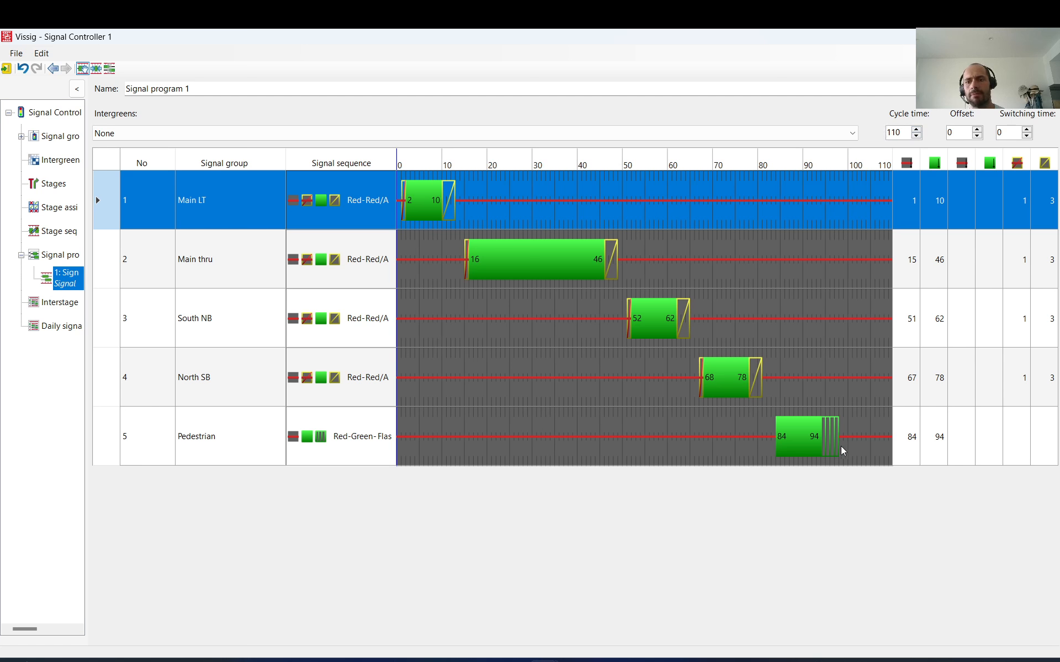
- Lower the signal program's cycle time to 105 and raise it back to 110
click(818, 437)
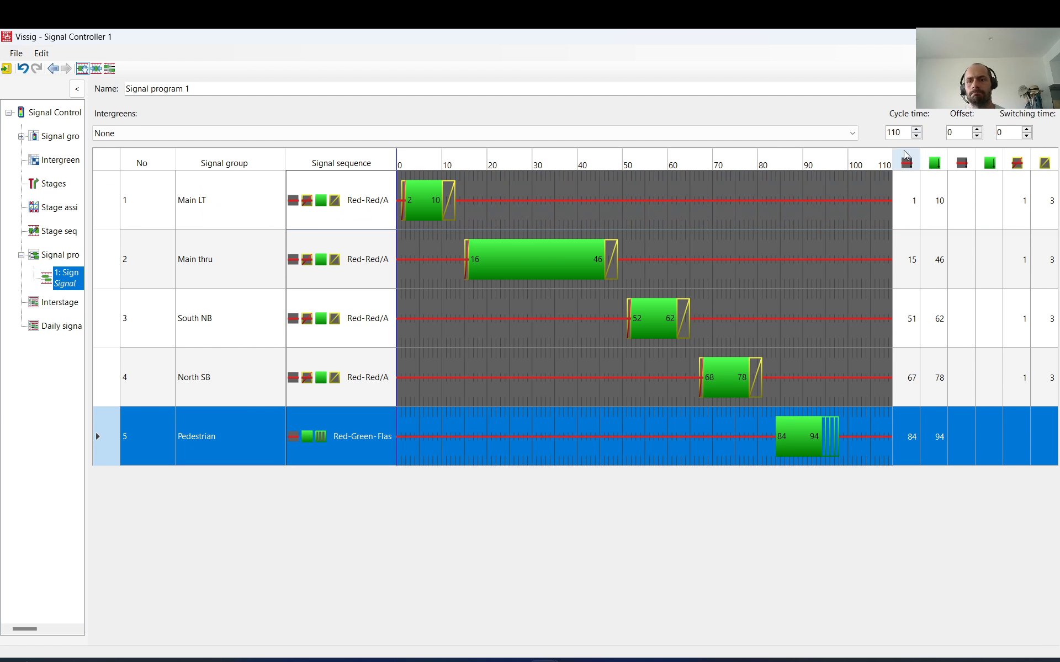
click(917, 136)
click(917, 136)
click(916, 136)
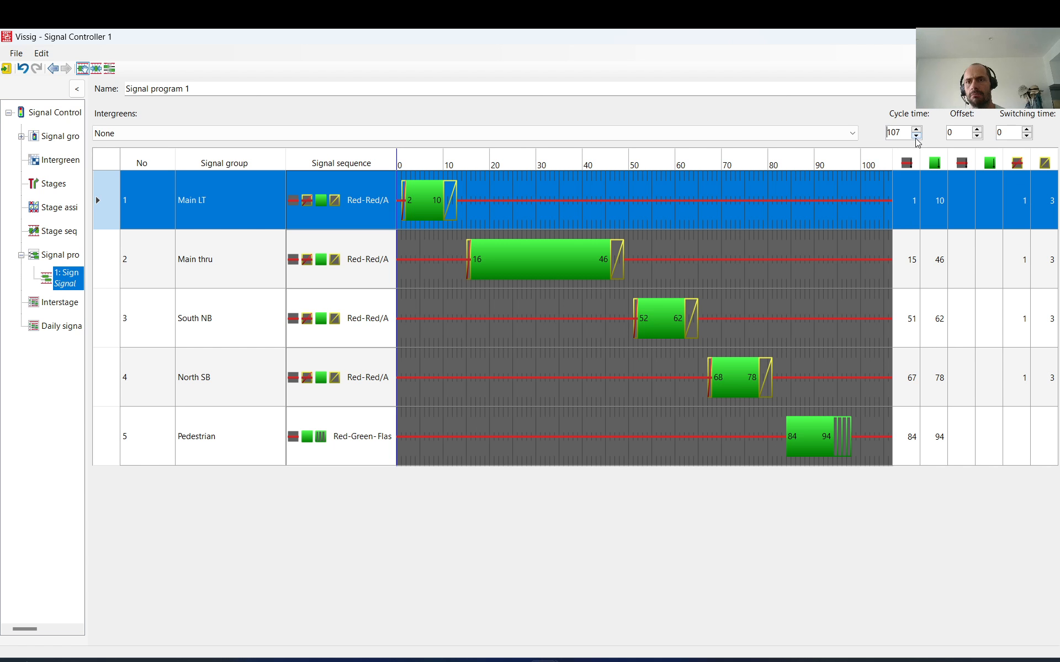
click(916, 136)
click(916, 136)
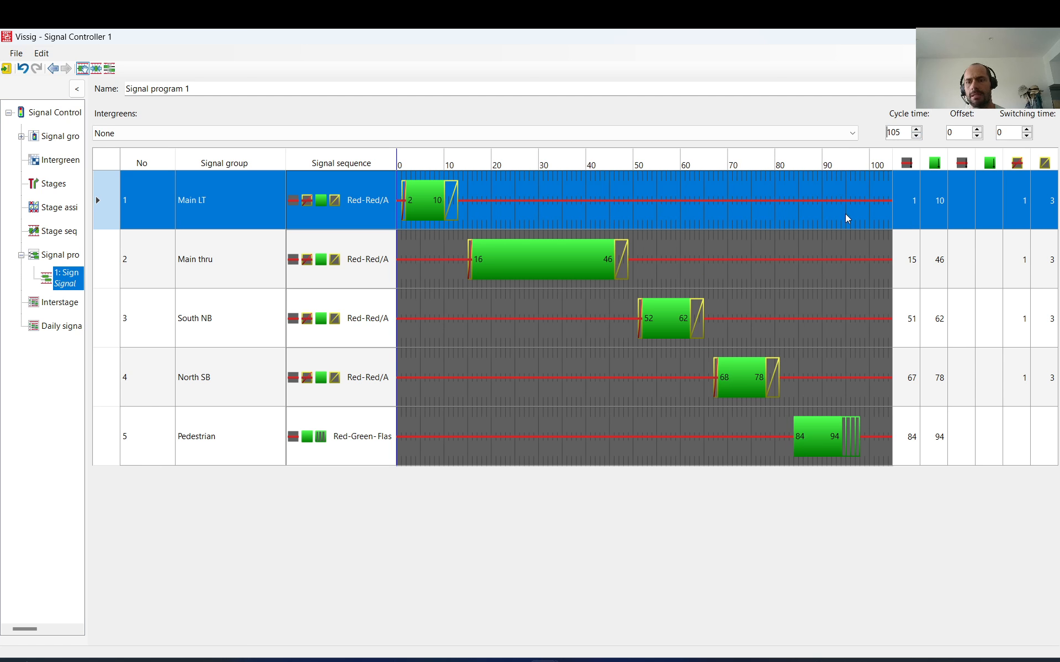
click(916, 129)
click(917, 130)
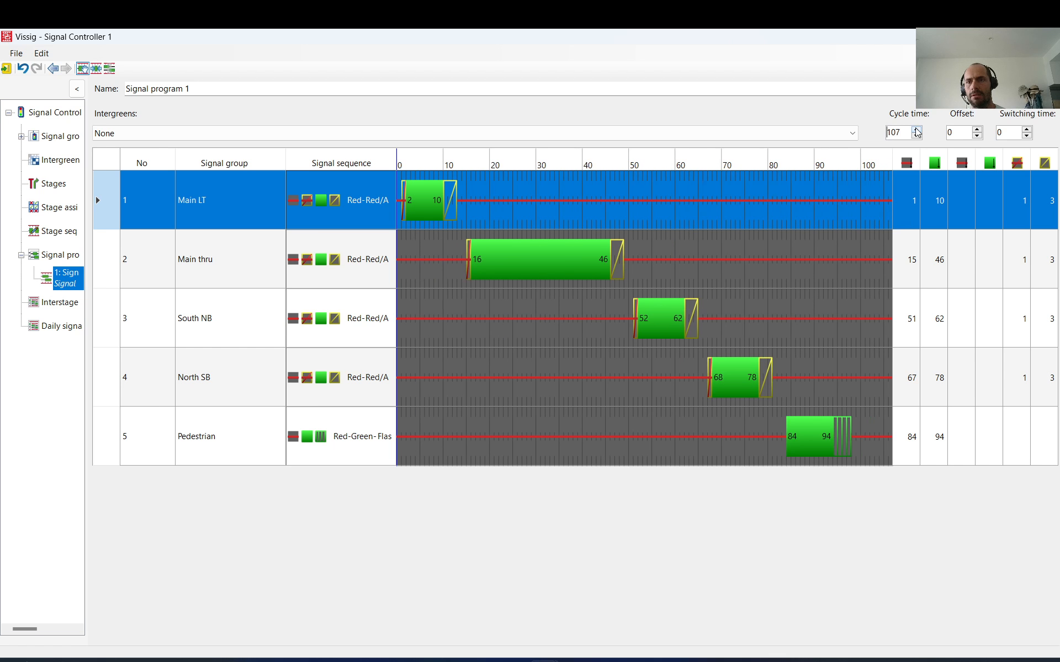
click(916, 130)
click(917, 130)
click(916, 130)
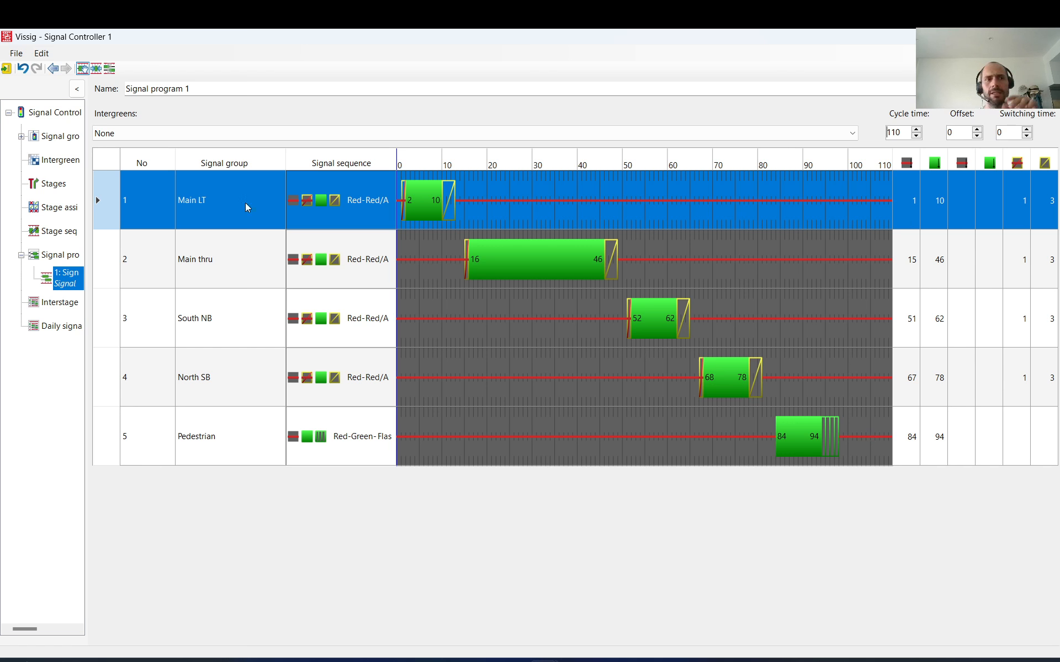
- Leave the signal program editor and accept the settings of signal controller 1
click(7, 69)
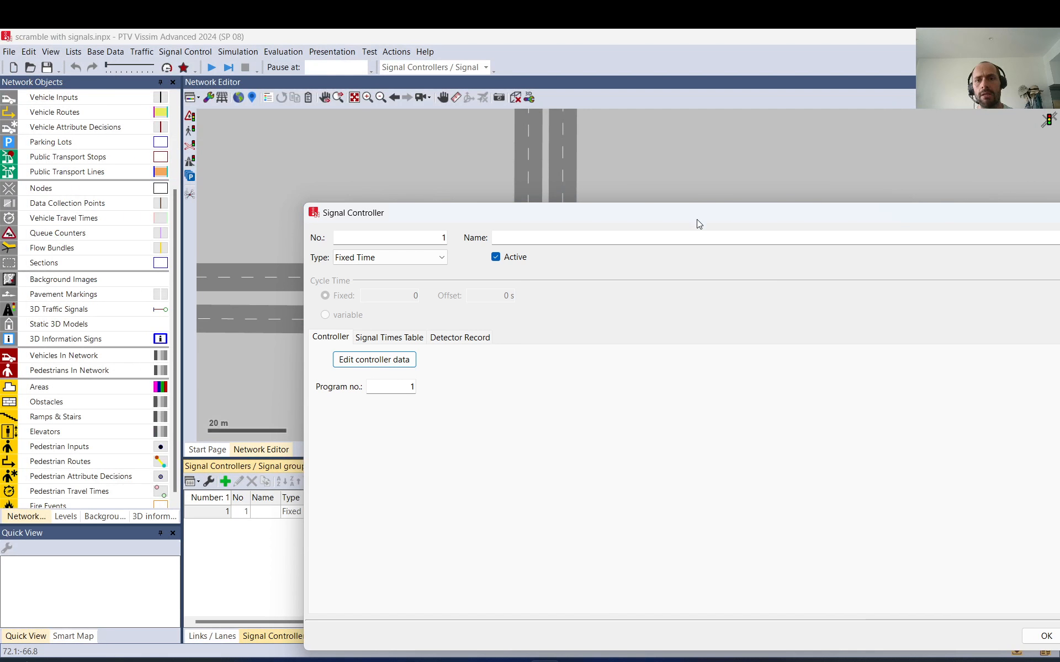
drag(699, 224, 539, 128)
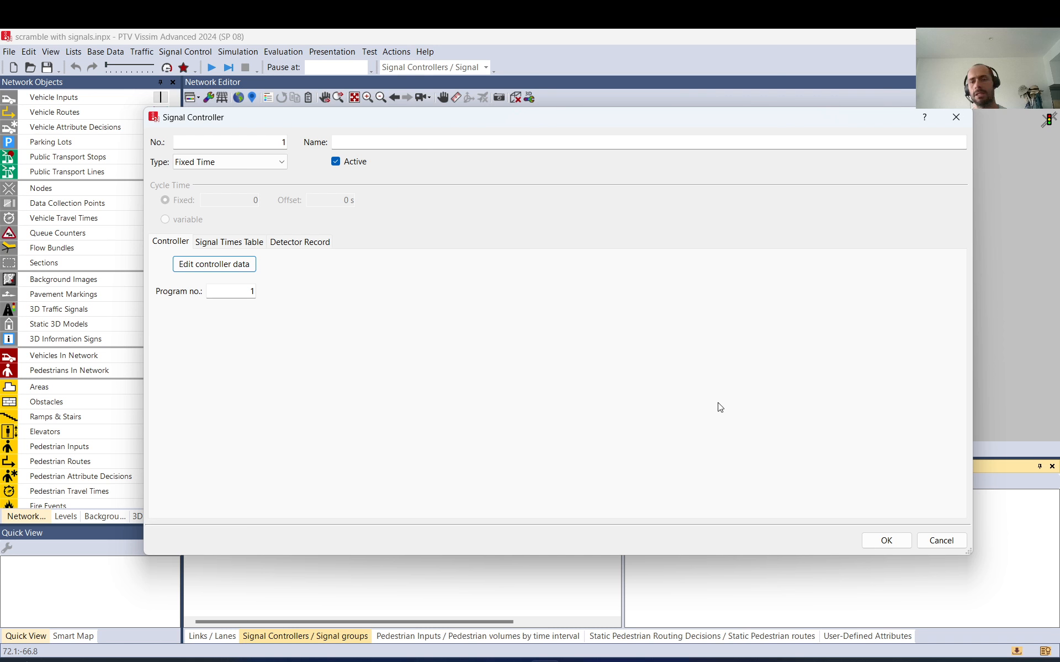
click(885, 544)
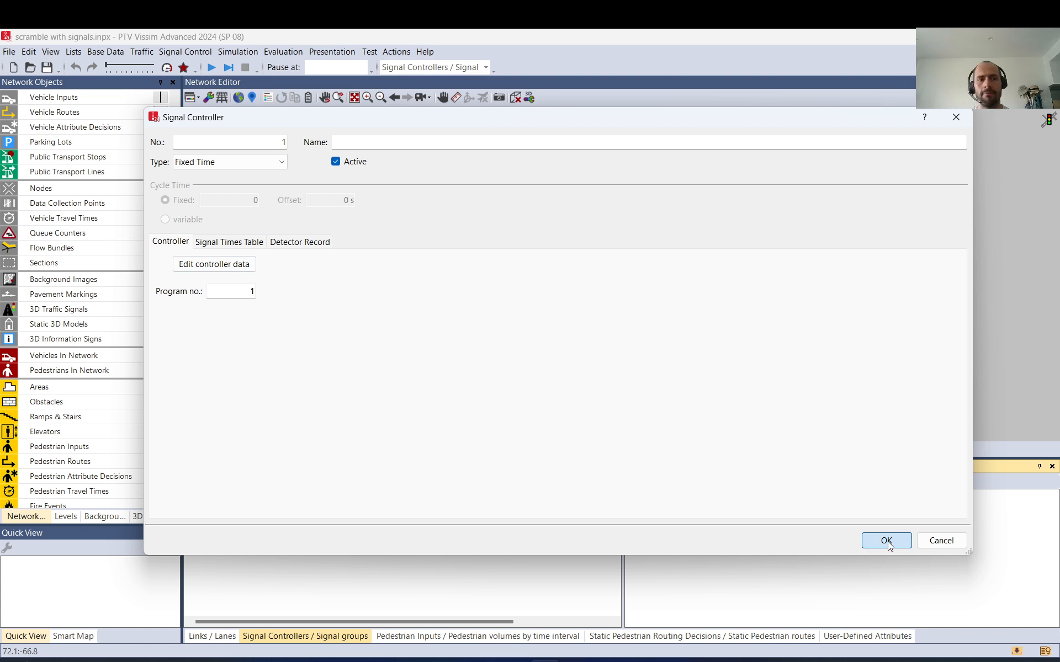
click(886, 541)
click(449, 355)
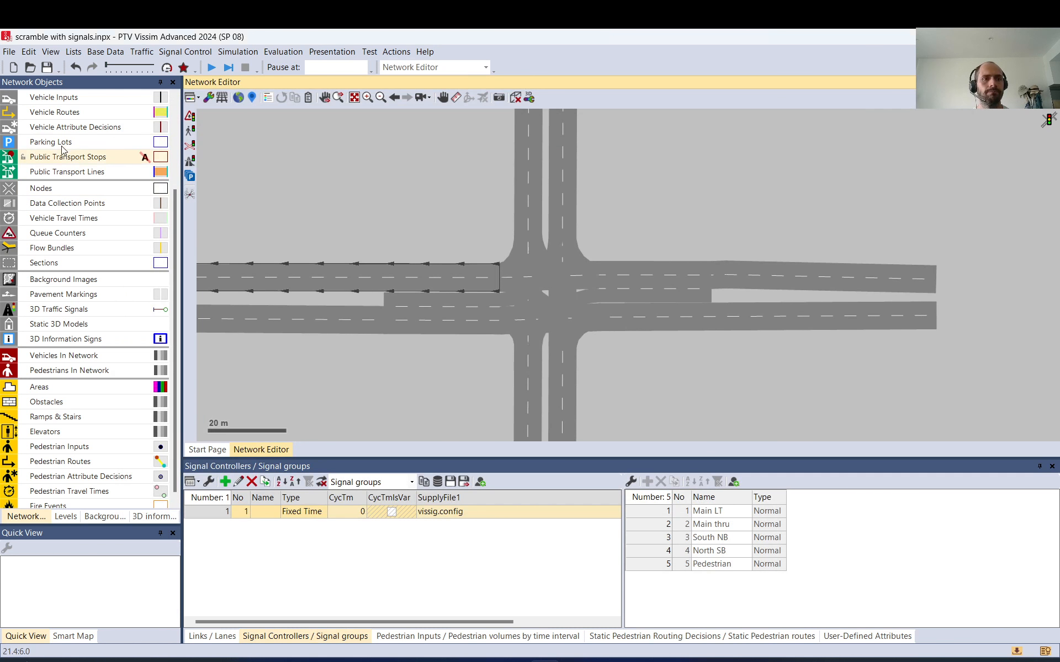
- Place a signal head on each of the three lanes of link 9 at about 25 m, just before the intersection
scroll(62, 155, up, 3)
click(66, 186)
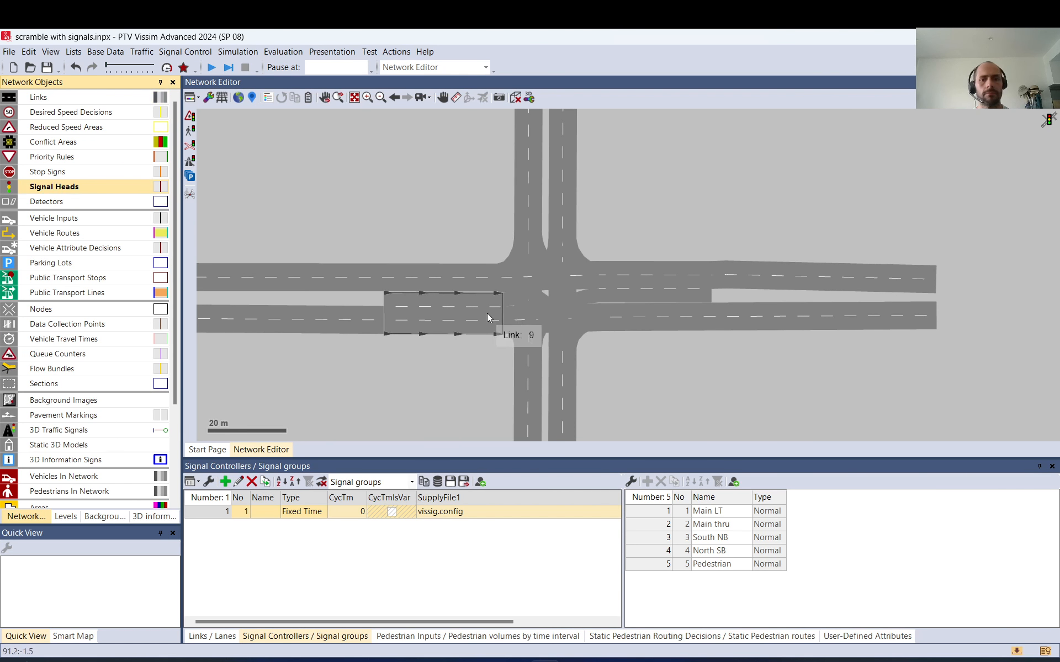
scroll(485, 313, up, 2)
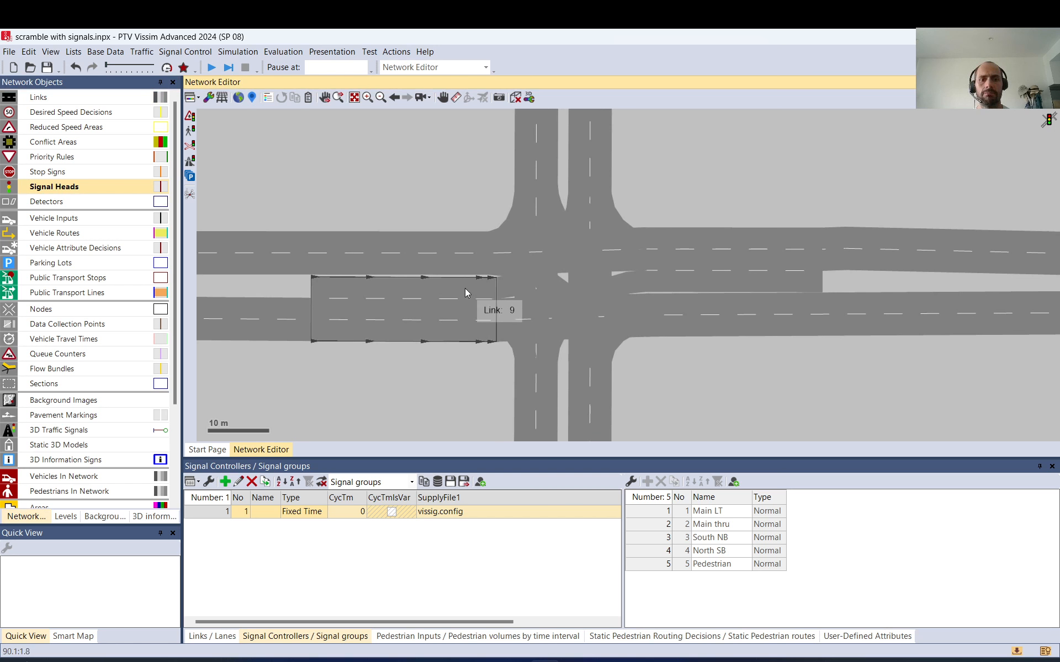
ctrl+right_click(465, 287)
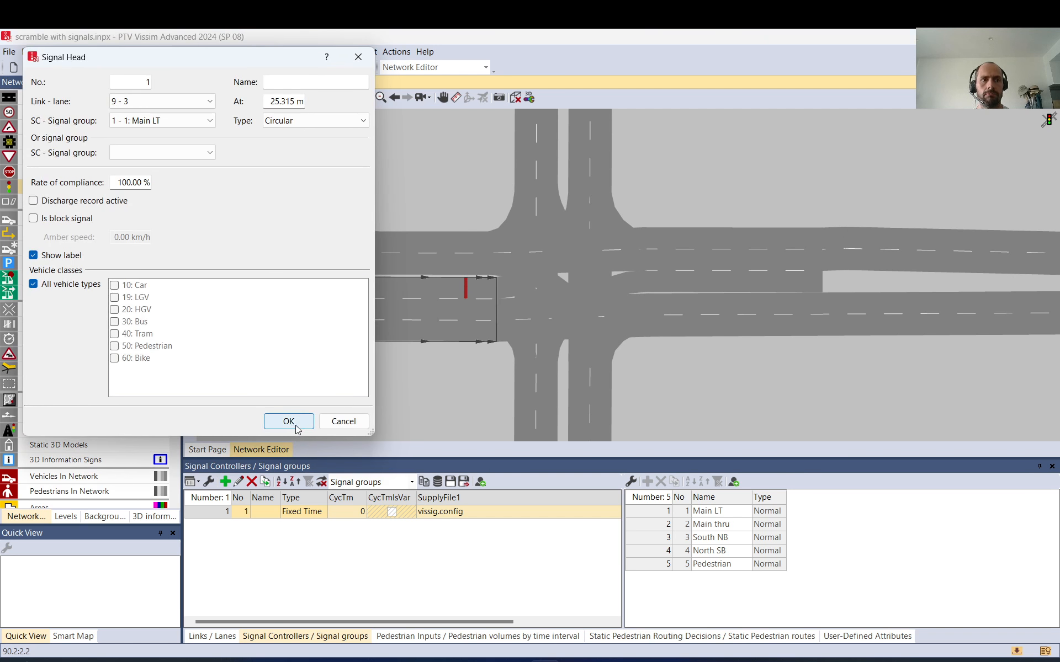
click(288, 421)
ctrl+right_click(465, 306)
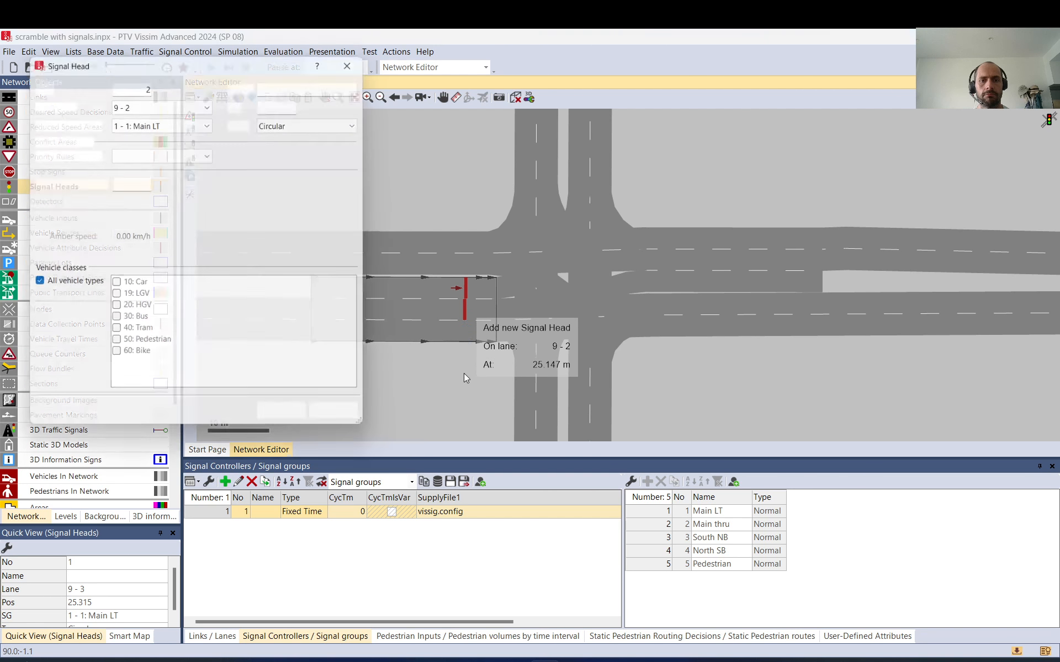
key(Return)
ctrl+right_click(463, 331)
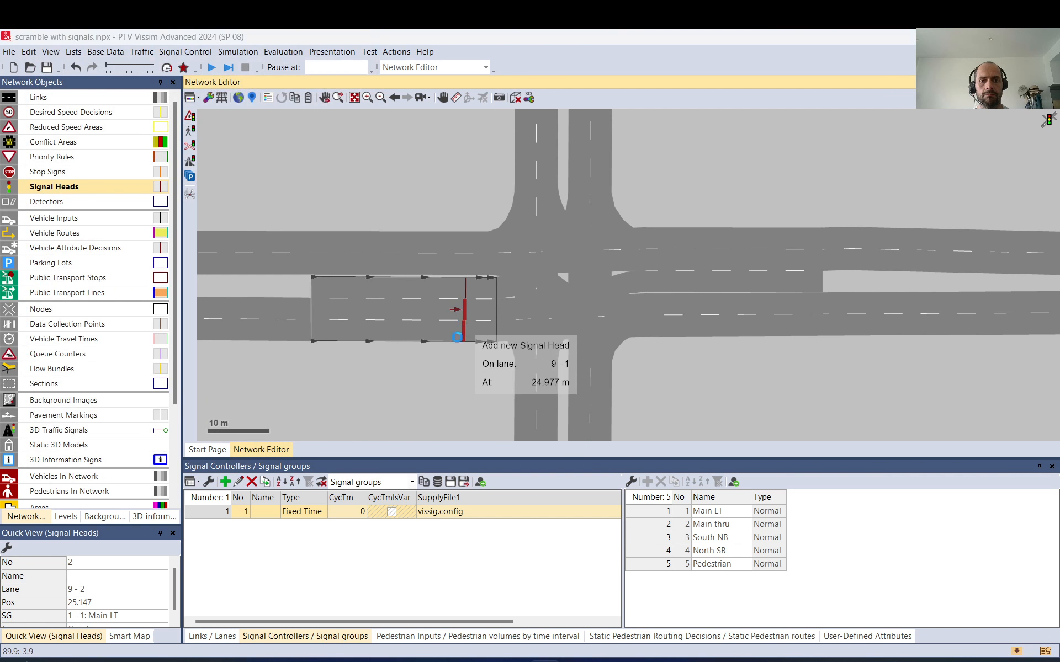
key(Return)
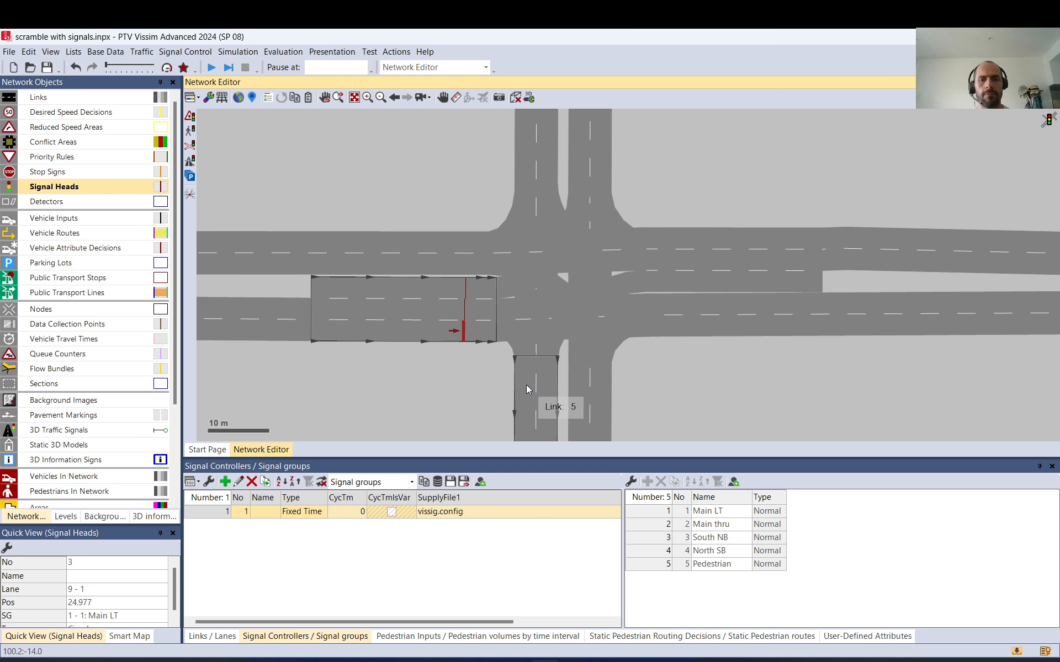
- Place a signal head on both lanes of the northbound link 3 at about 50 m, just before the intersection
ctrl+right_click(574, 390)
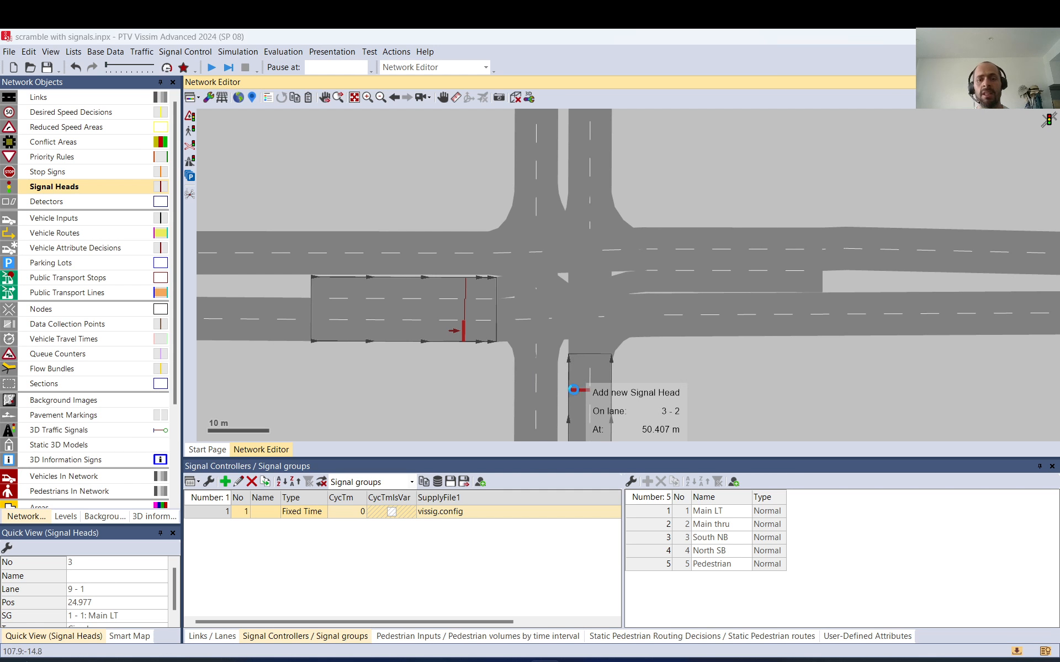
click(285, 423)
ctrl+right_click(604, 389)
click(285, 423)
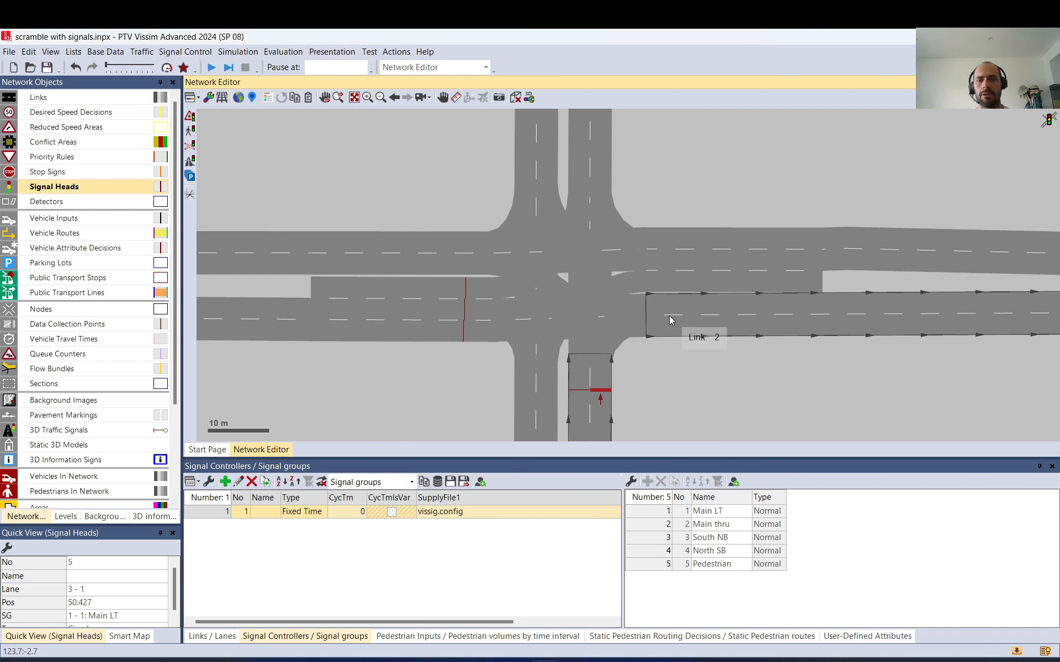
- Place a signal head on each of the three lanes of link 10 at about 24 m, just before the intersection
ctrl+right_click(676, 282)
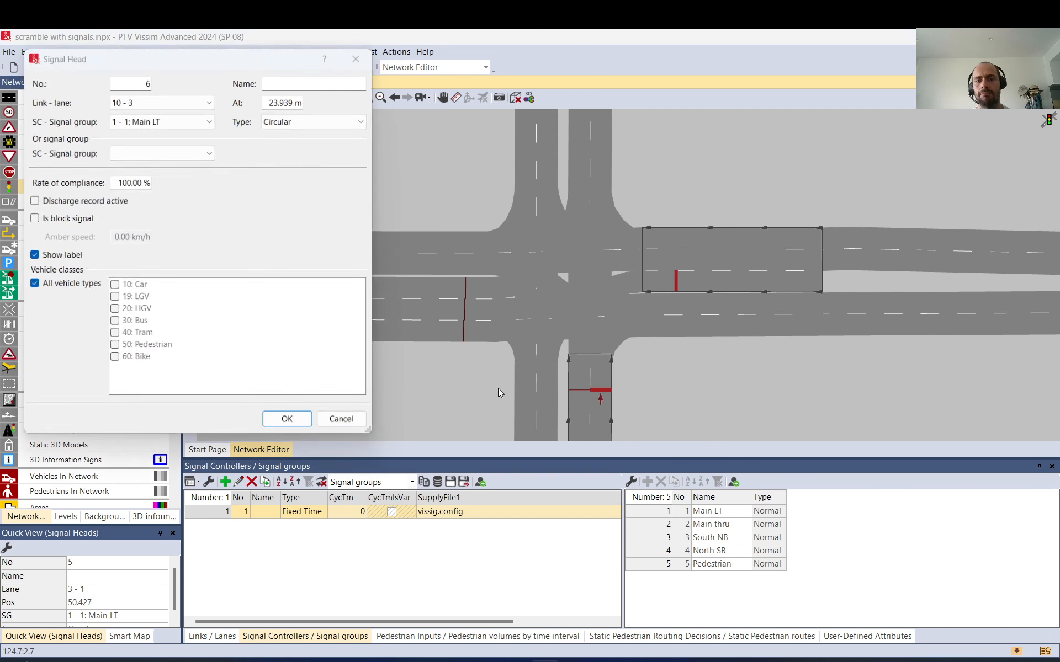
click(287, 419)
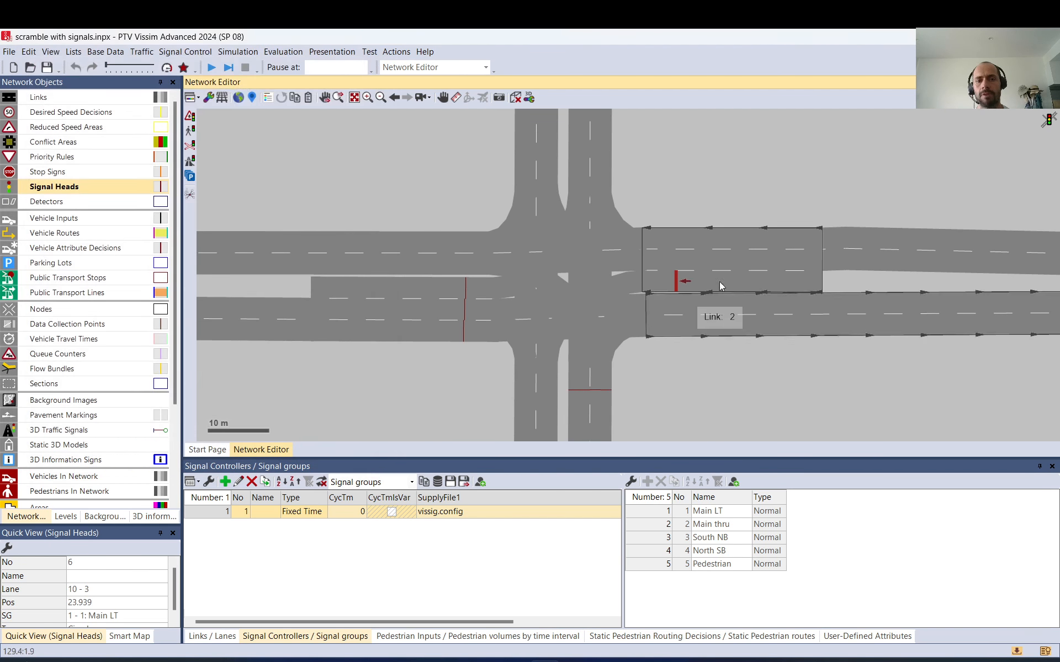
ctrl+right_click(668, 266)
click(287, 421)
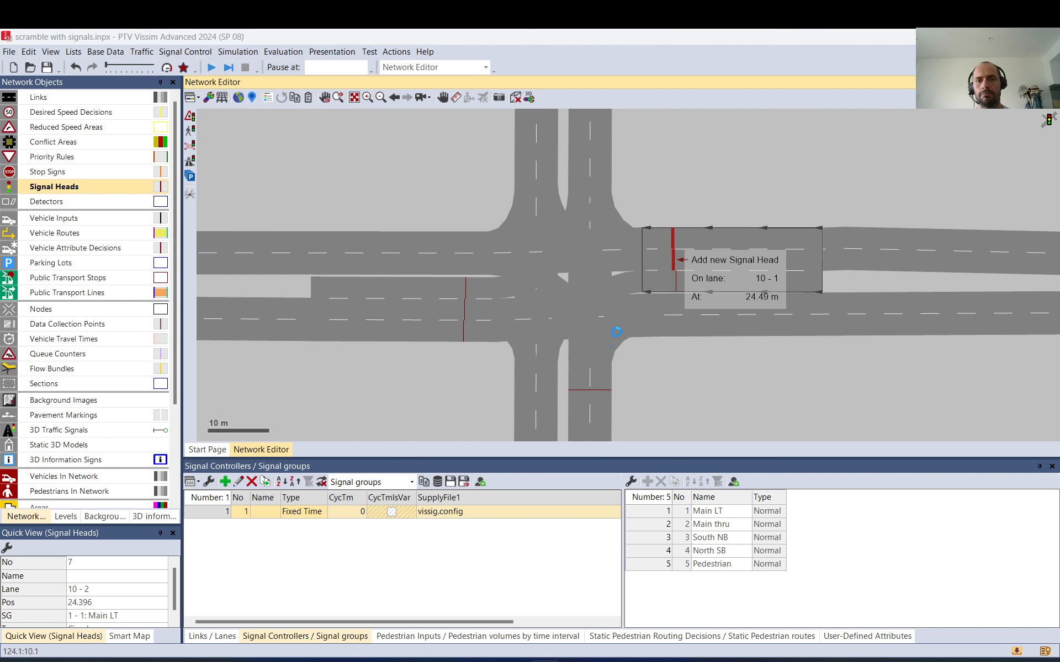
ctrl+right_click(675, 259)
click(287, 420)
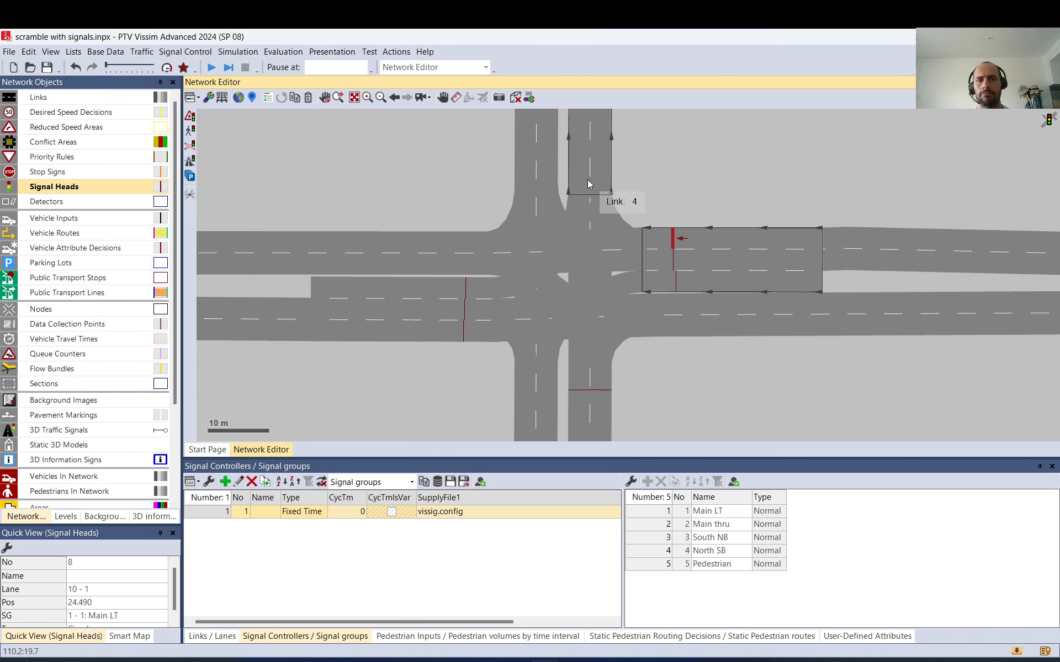
- Place a signal head on both lanes of the southbound link 6 at about 52.5 m, just before the intersection
ctrl+right_click(545, 172)
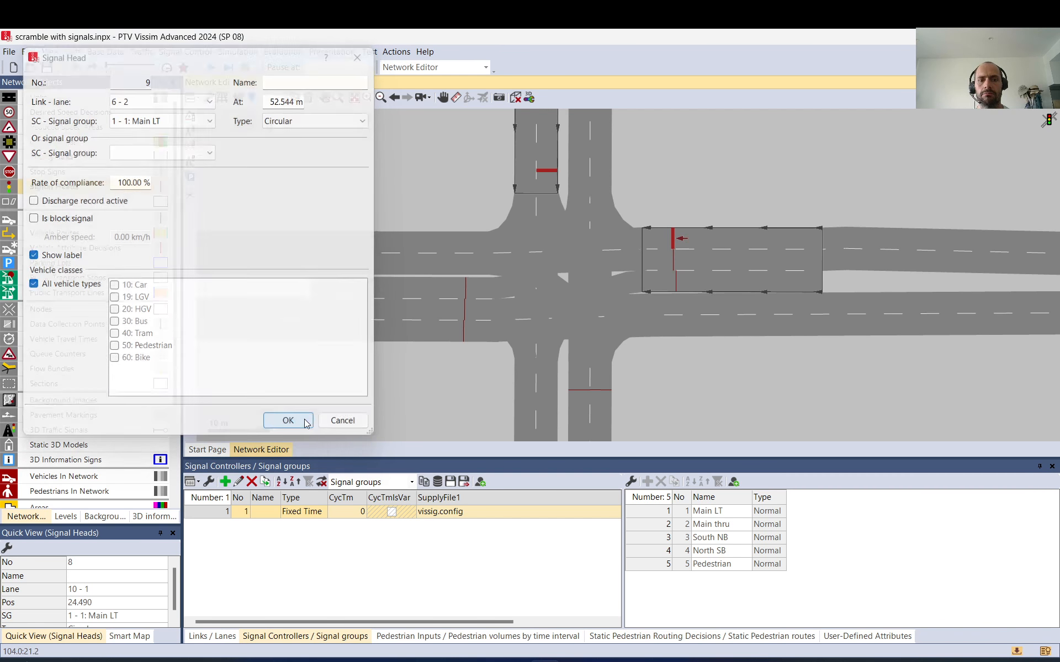
click(303, 424)
ctrl+right_click(525, 171)
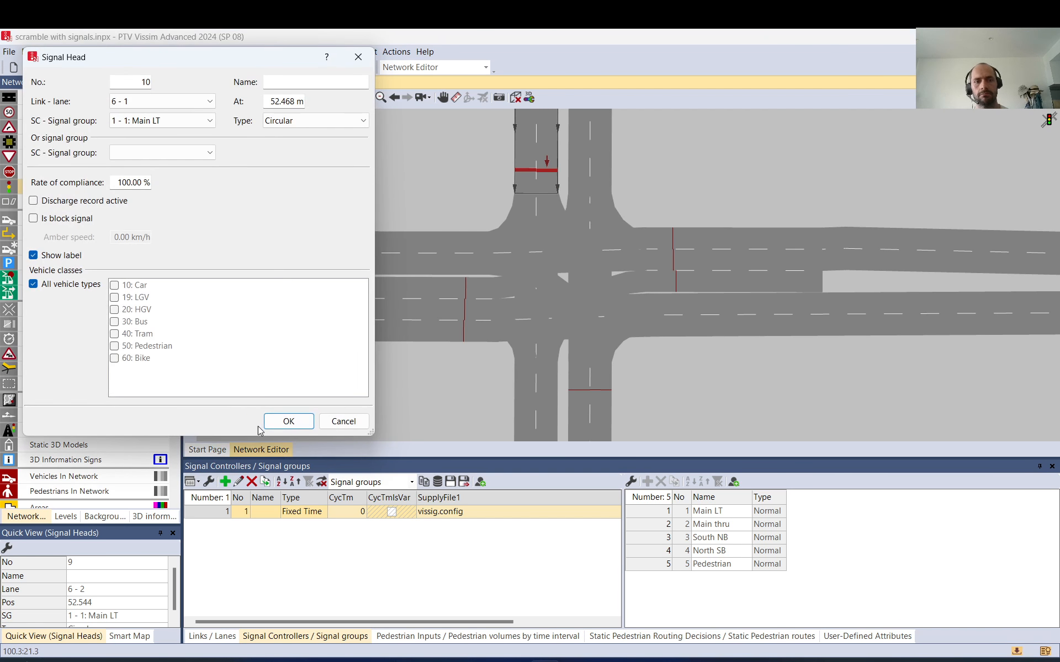
click(284, 422)
- Assign the four signal heads on lanes 1 and 2 of links 9 and 10 to the Main thru signal group
click(468, 288)
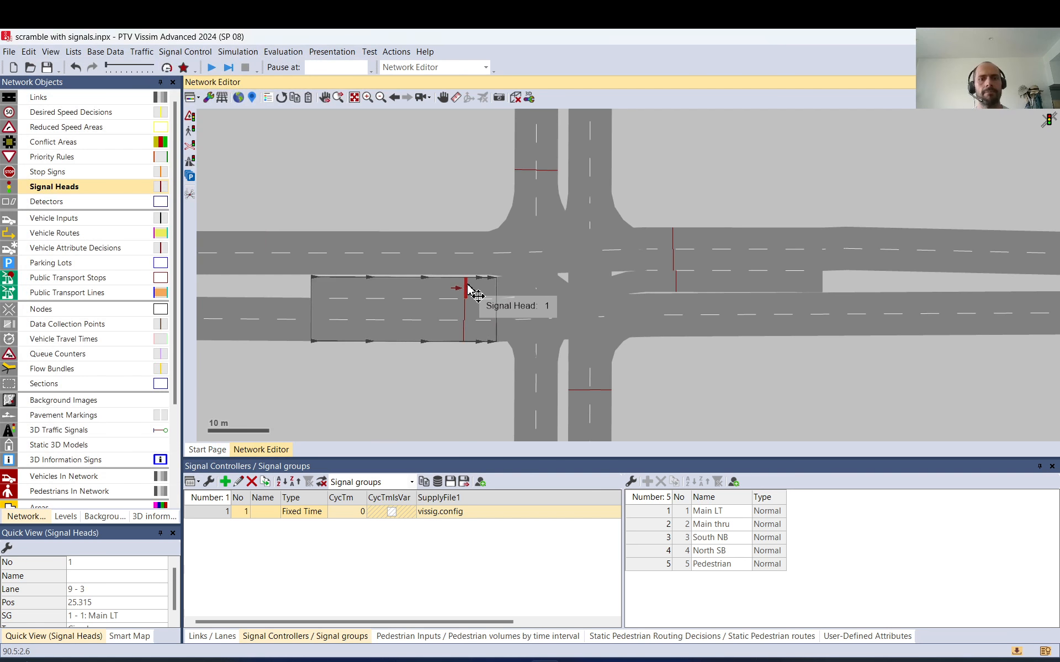
ctrl+click(676, 281)
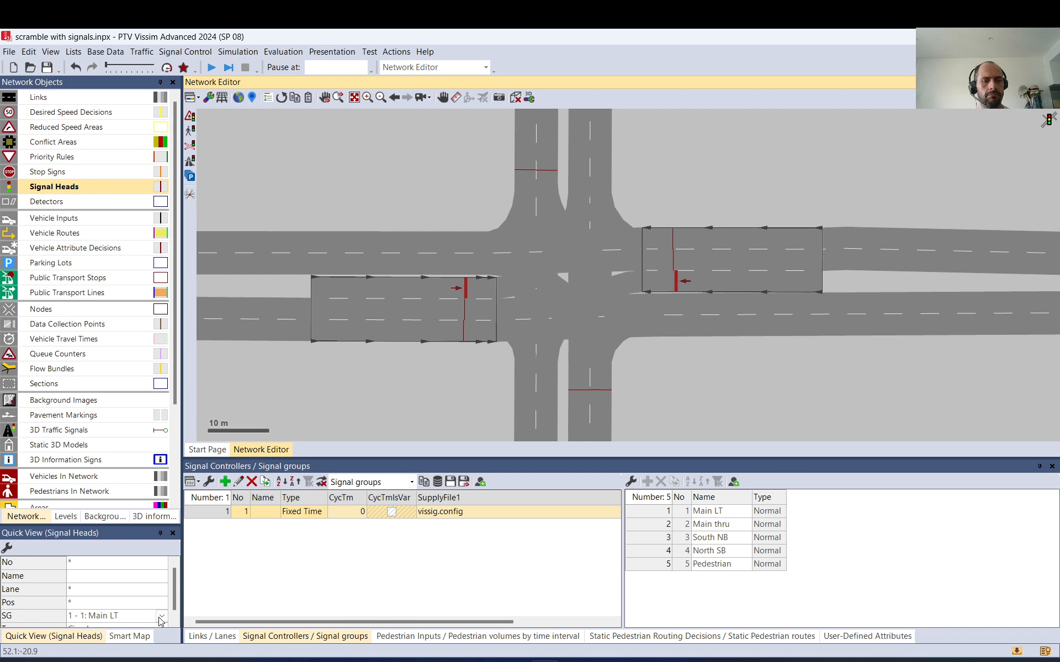
click(464, 316)
ctrl+click(464, 332)
ctrl+click(675, 268)
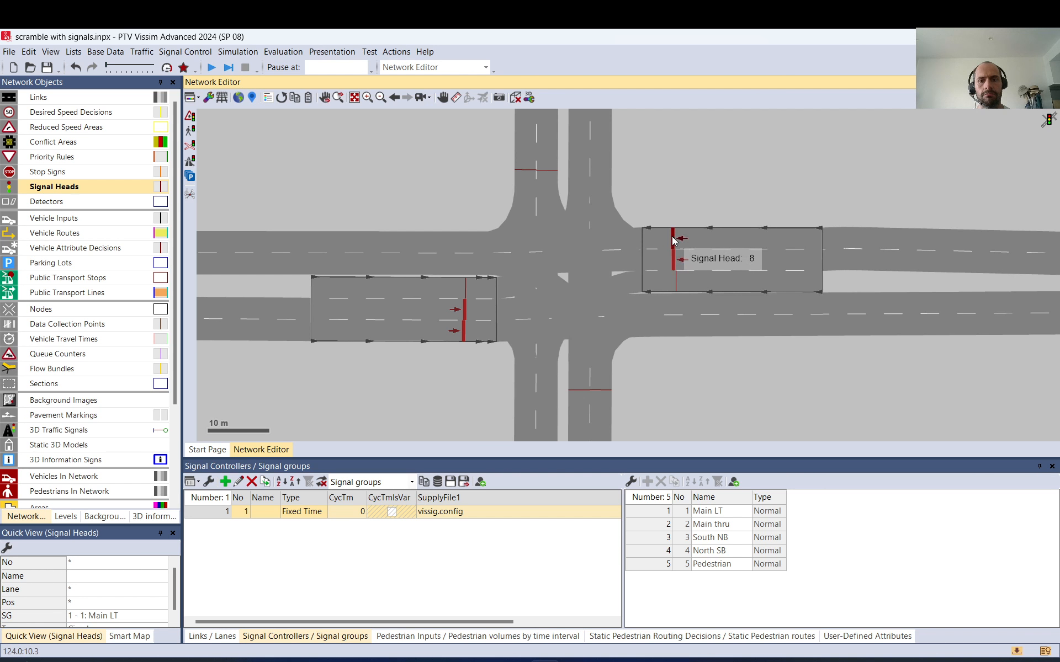
click(161, 616)
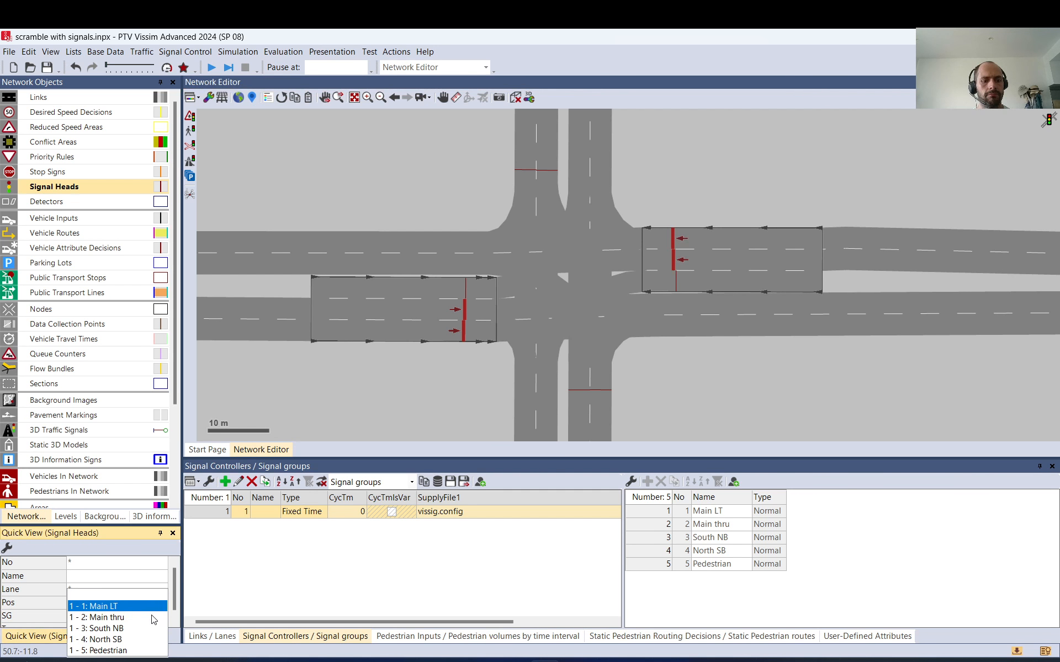
click(137, 623)
- Assign both signal heads on link 3 to the South NB signal group
click(579, 390)
click(161, 617)
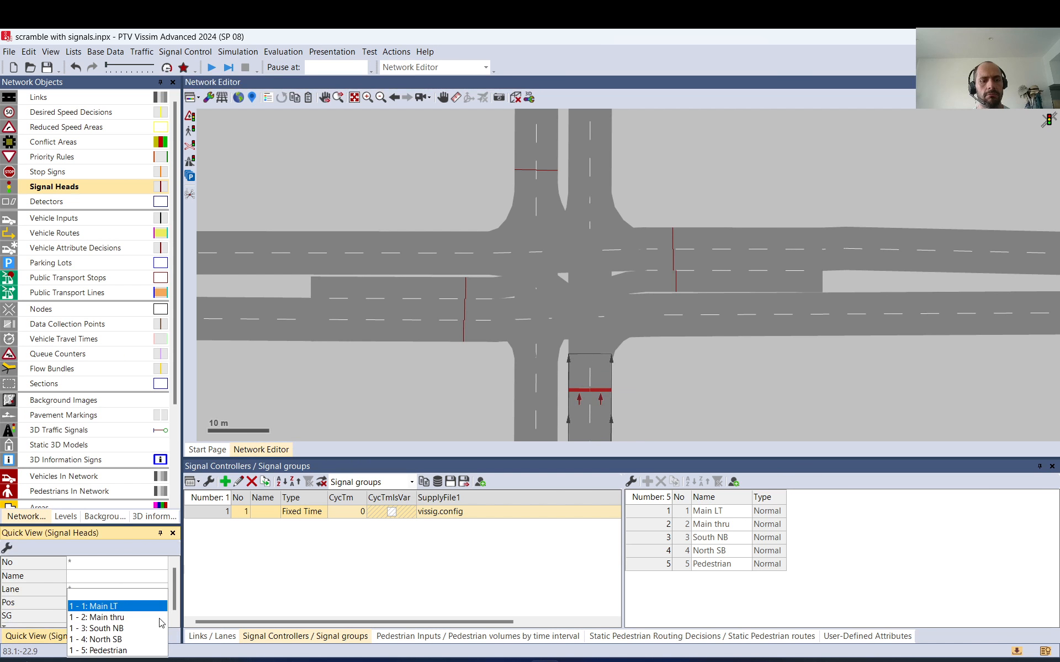
click(105, 628)
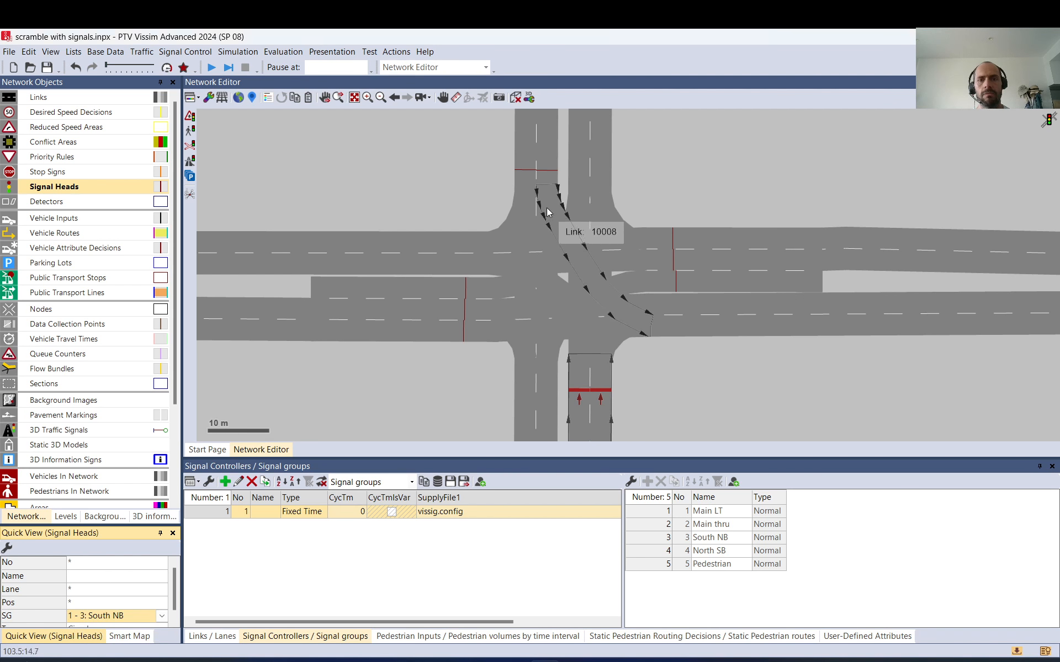
- Assign both signal heads on link 6 to the North SB signal group and clear the selection
click(498, 164)
drag(497, 160, 561, 174)
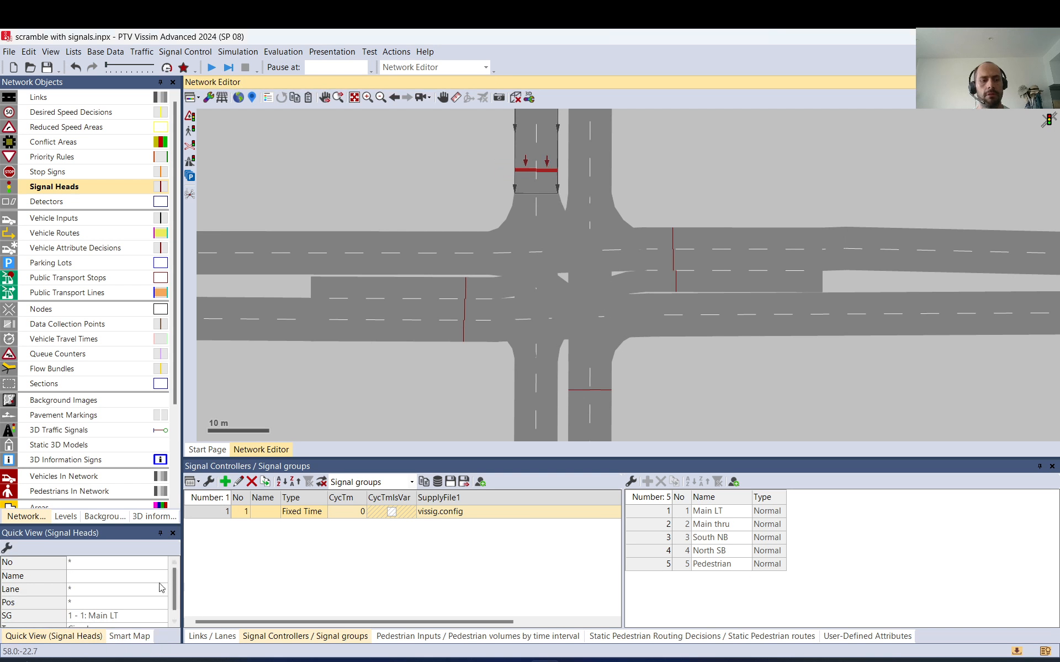
click(162, 616)
click(105, 640)
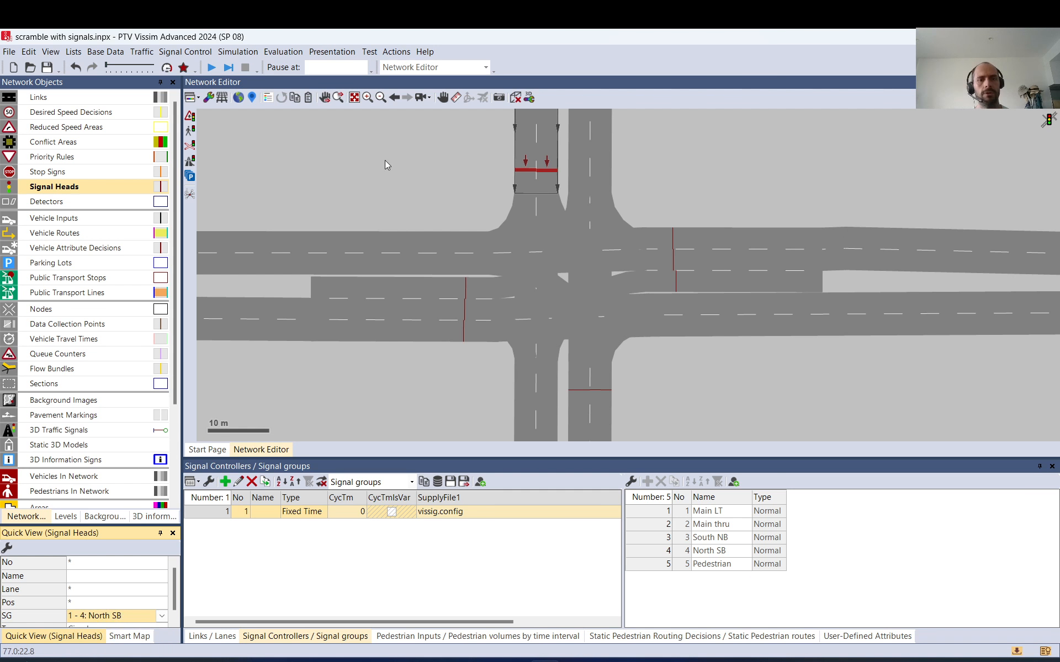
click(385, 160)
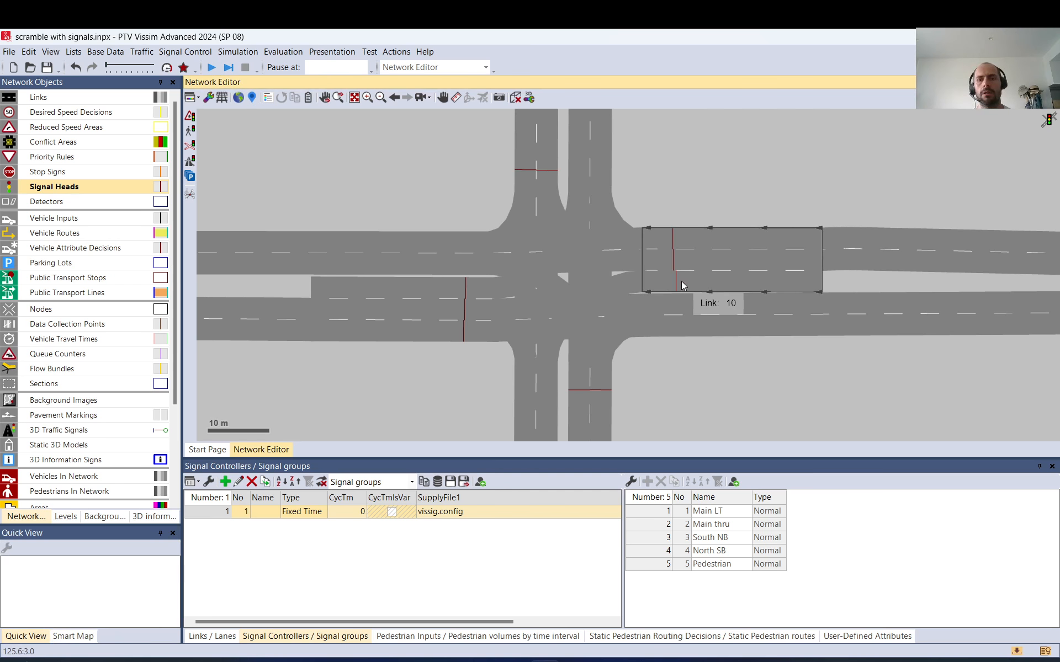
- Line up the signal heads across the lanes of links 10 and 9, and shift both heads on link 3 back to about 49.2 m
drag(673, 267, 676, 244)
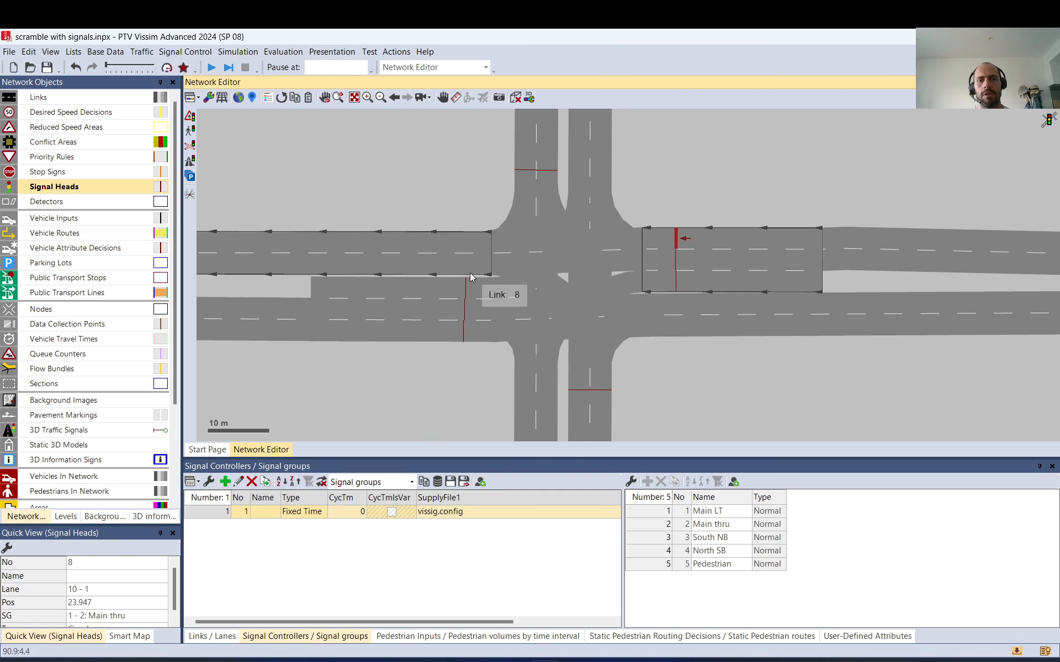
click(465, 379)
click(463, 292)
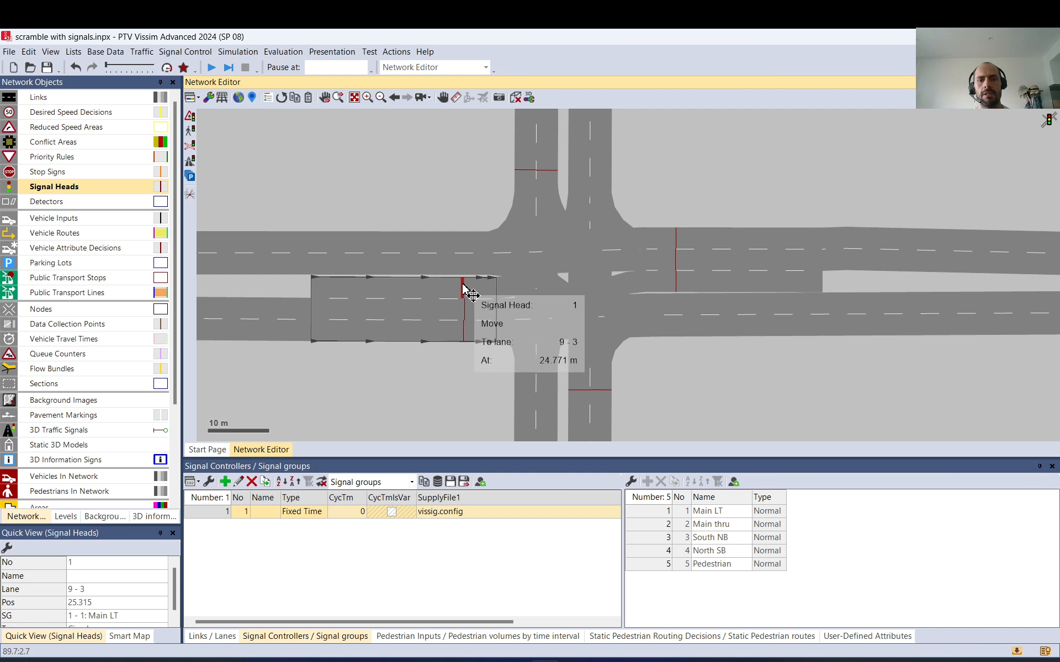
drag(465, 307, 462, 330)
click(574, 393)
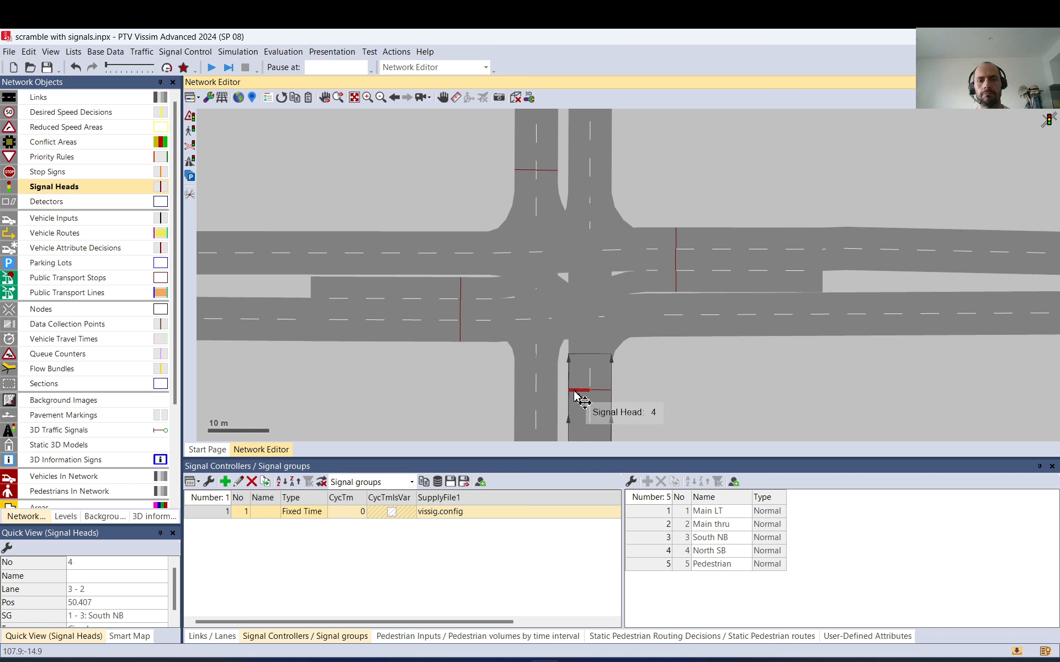
drag(574, 393, 595, 400)
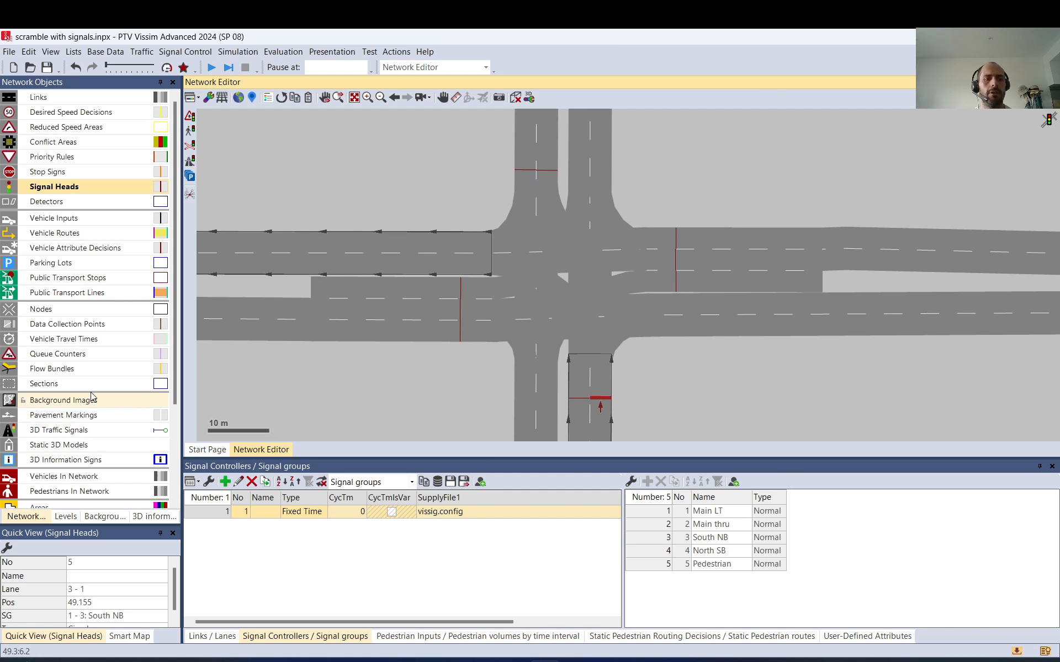
- Draw a four-cornered polygonal pedestrian area over the centre of the intersection, keeping level 1: Base and the Pedestrian area gray display type
scroll(83, 409, down, 3)
click(70, 374)
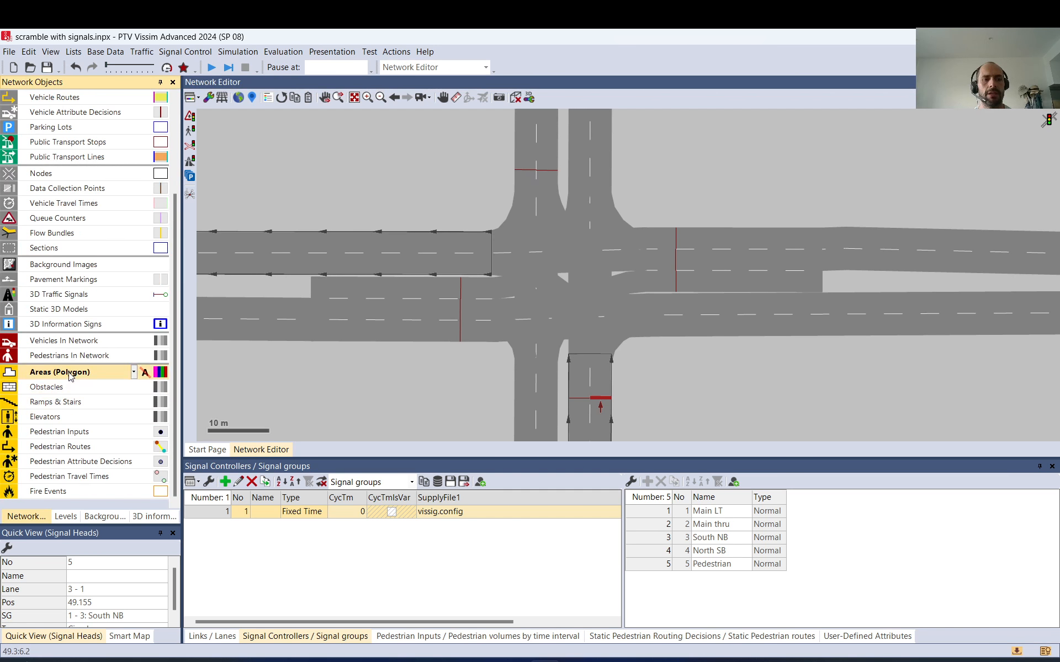
right_click(474, 221)
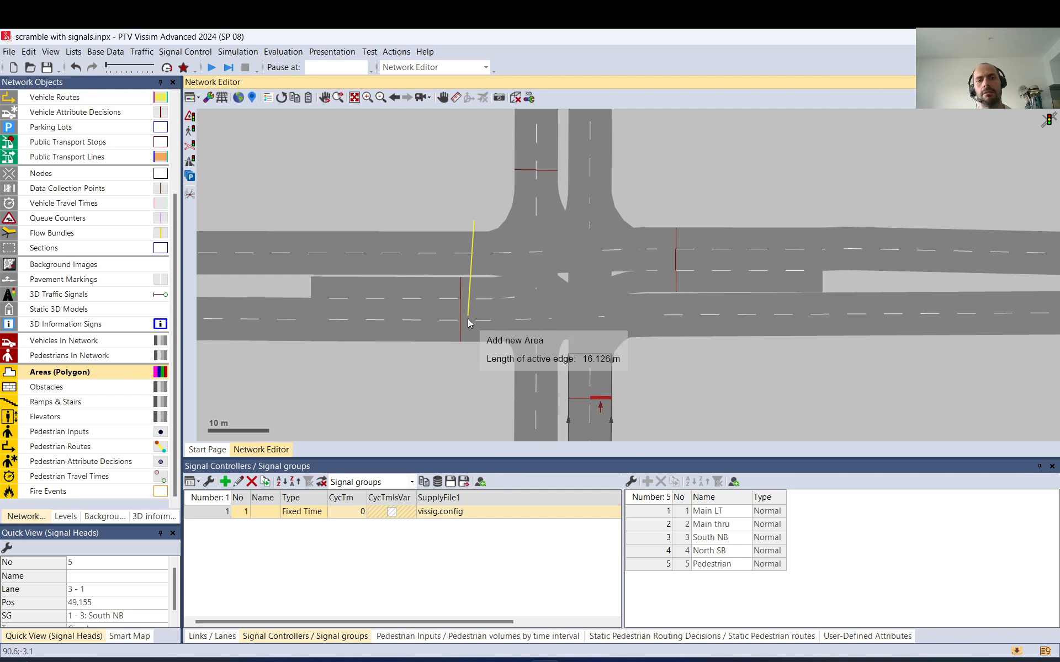
click(473, 350)
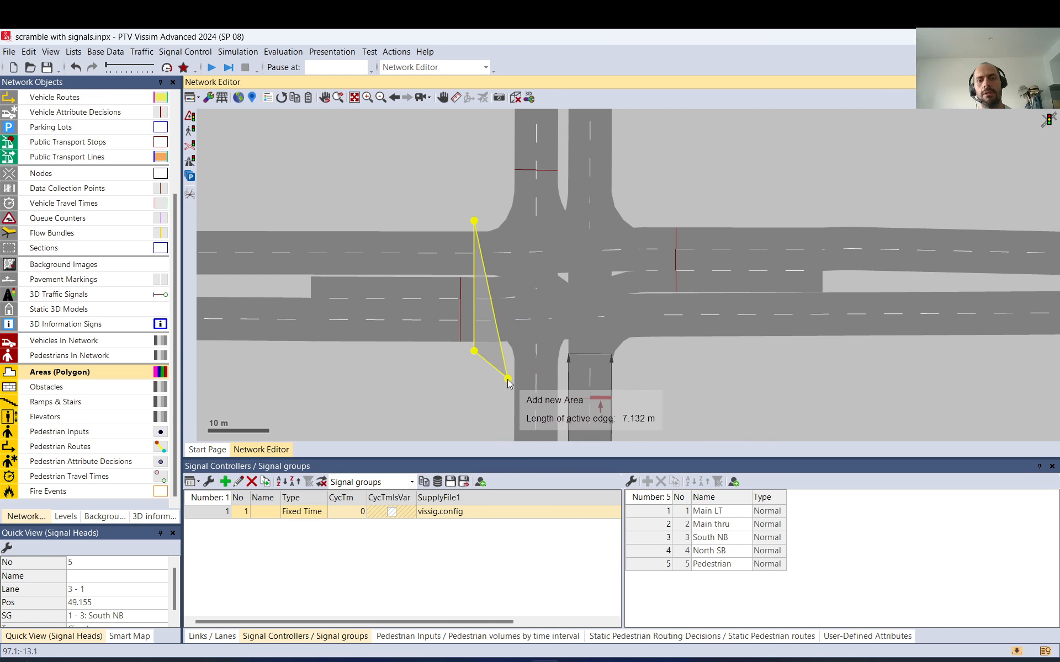
click(647, 355)
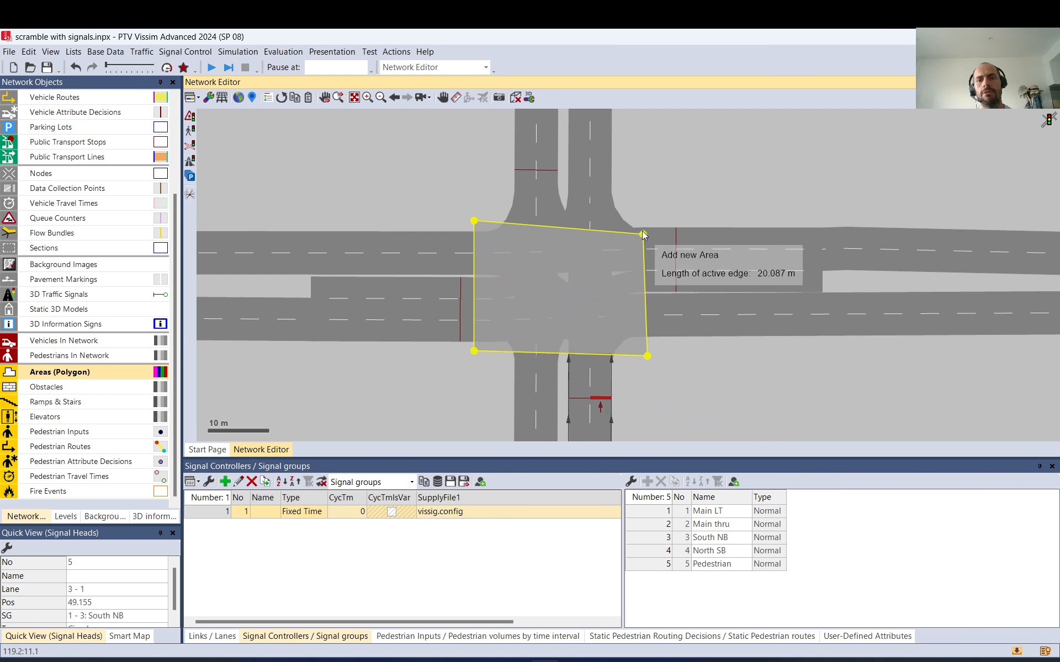
double_click(648, 216)
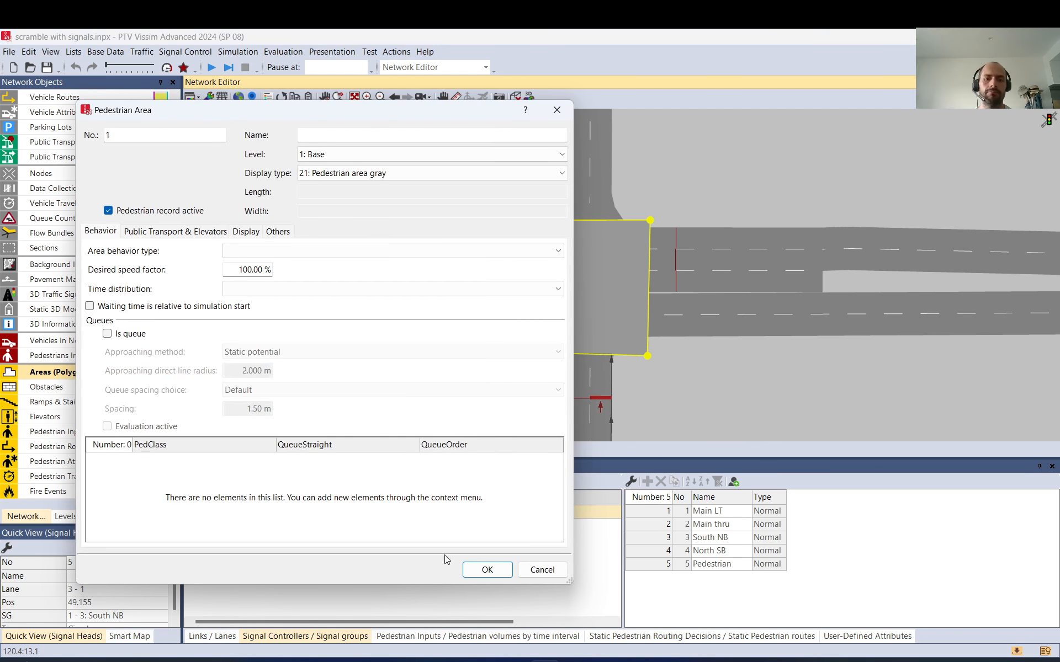
click(486, 568)
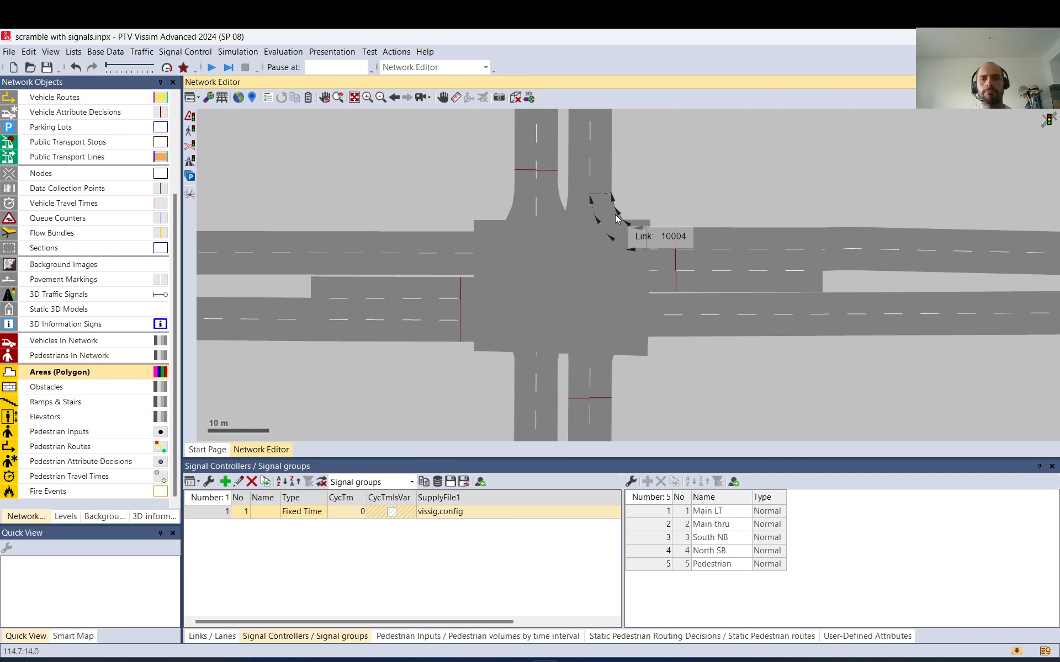
- Stretch the central pedestrian area on all four sides until its edges lie just inside the signal heads of each approach
click(499, 236)
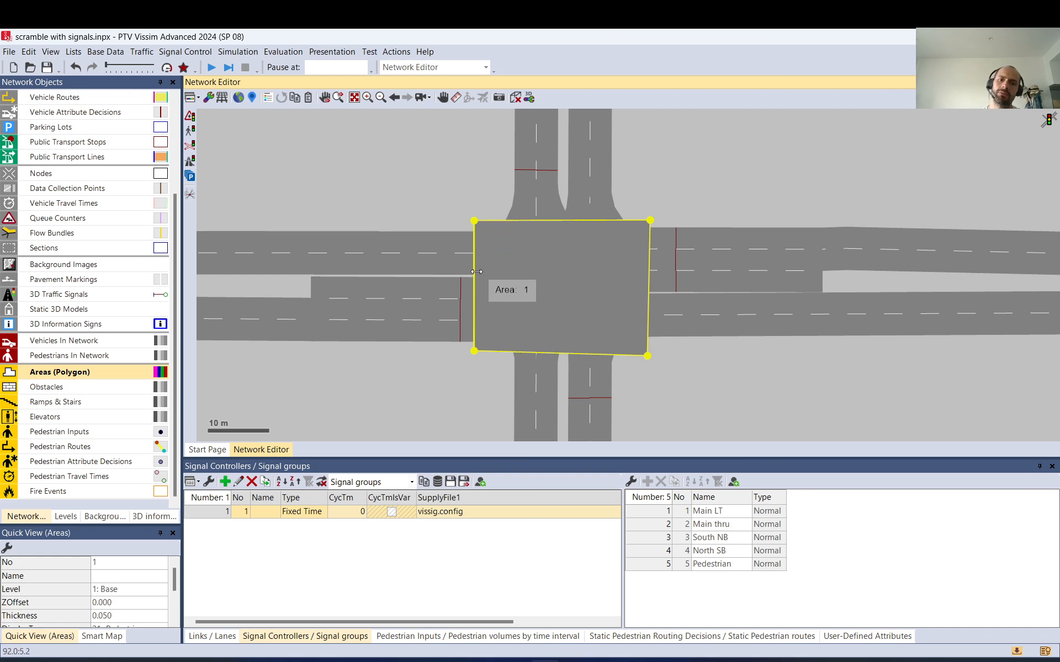
drag(475, 294, 470, 292)
drag(465, 293, 469, 293)
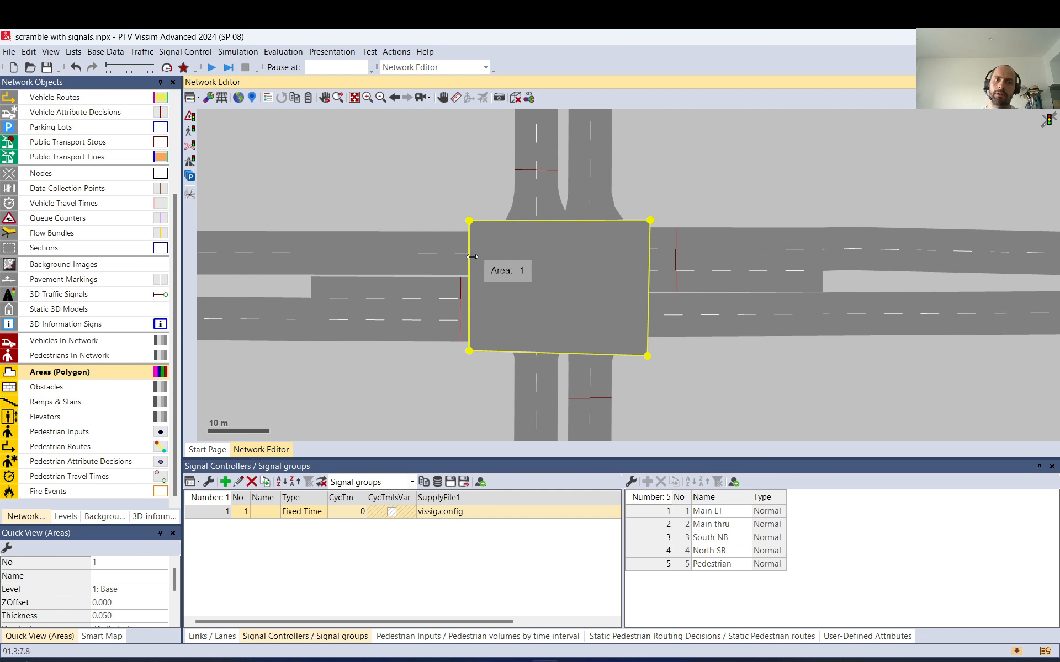
drag(535, 355, 541, 390)
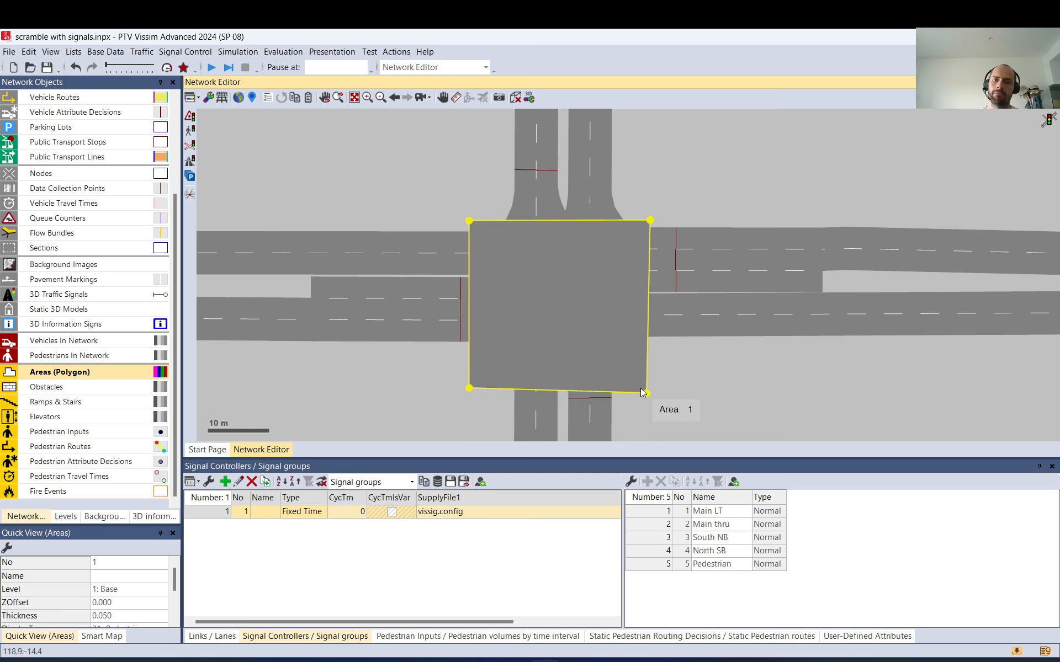
drag(642, 393, 645, 388)
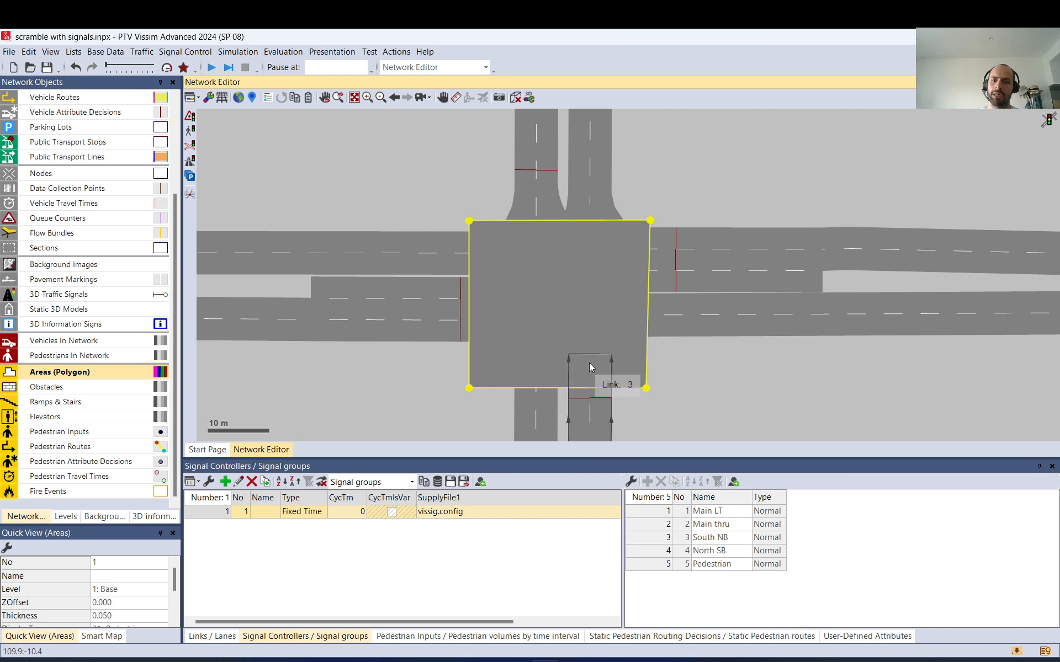
drag(649, 253, 667, 252)
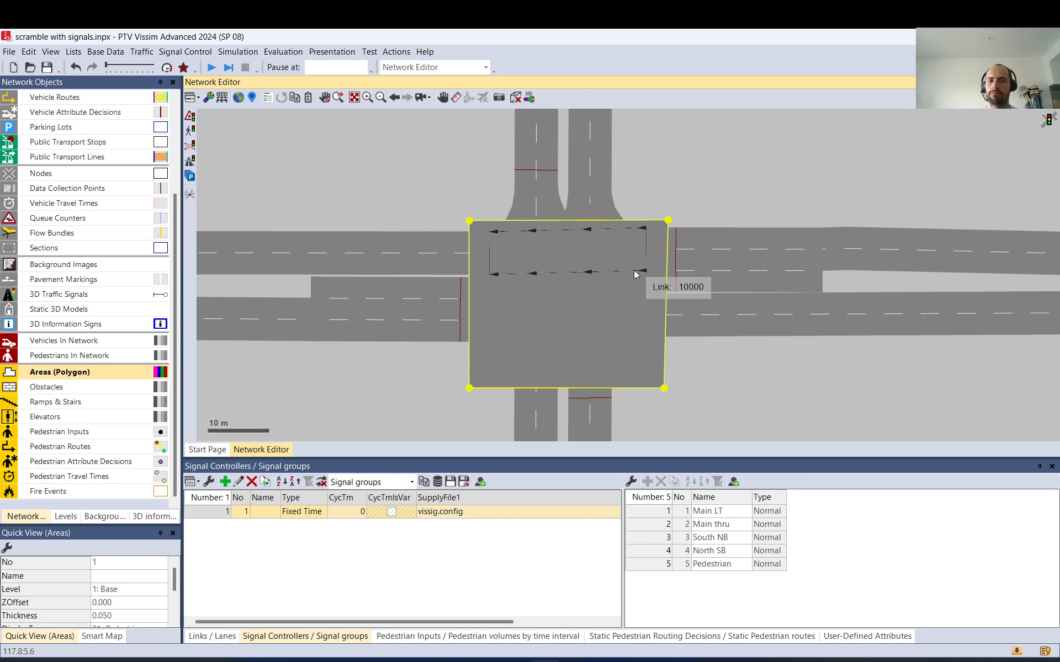
drag(580, 222, 574, 177)
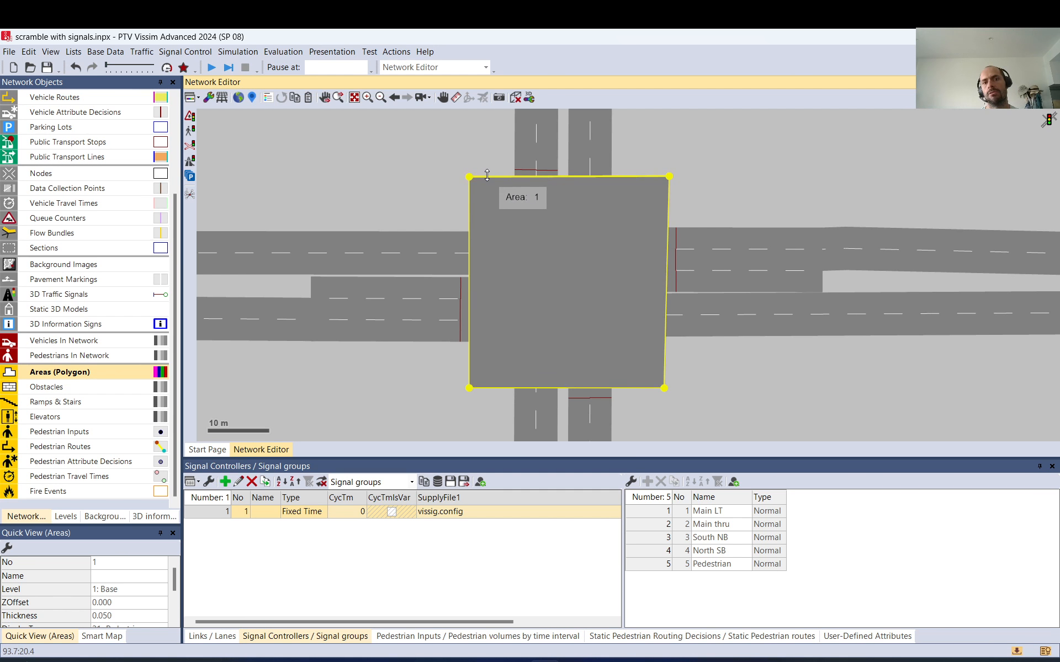
- Add vertices to the central area's north-east corner and pull them inward to follow the curved curb
click(725, 164)
click(641, 189)
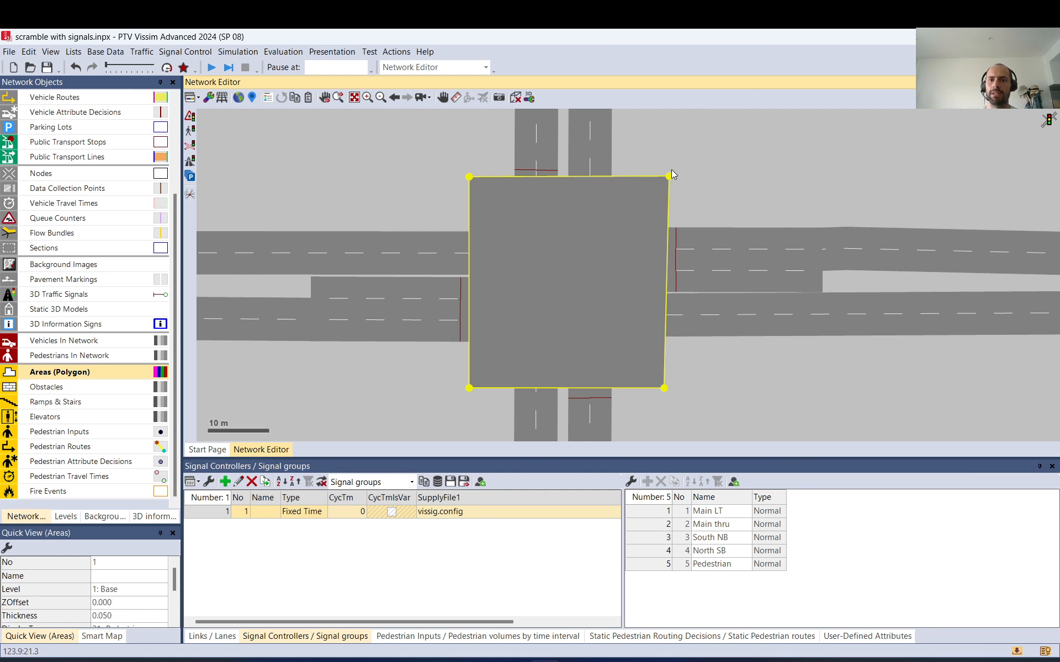
click(614, 177)
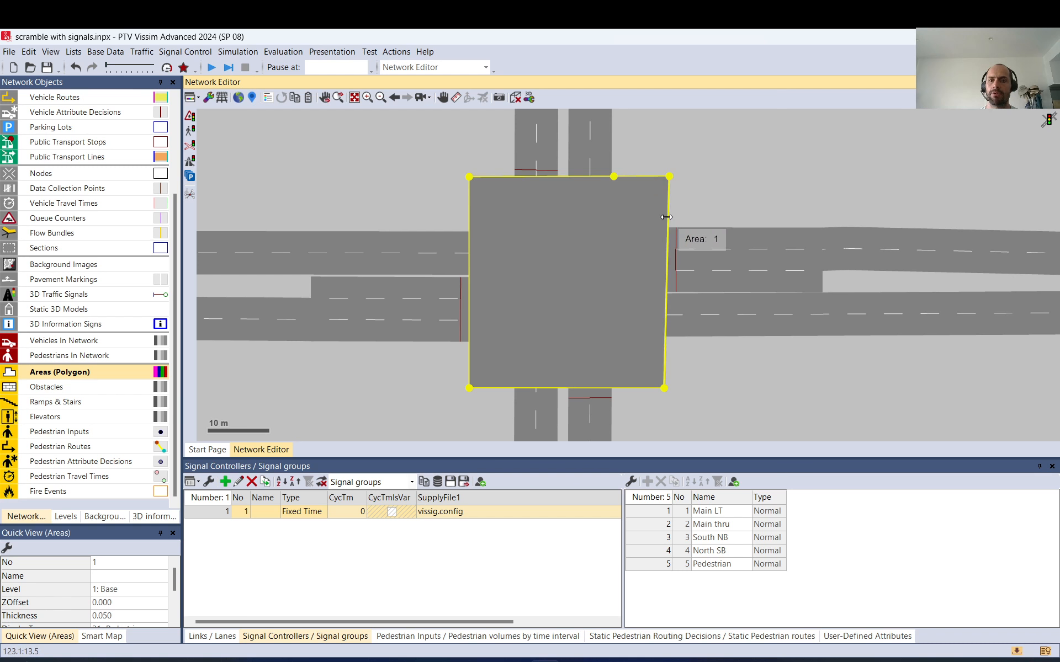
drag(669, 176, 640, 218)
click(641, 201)
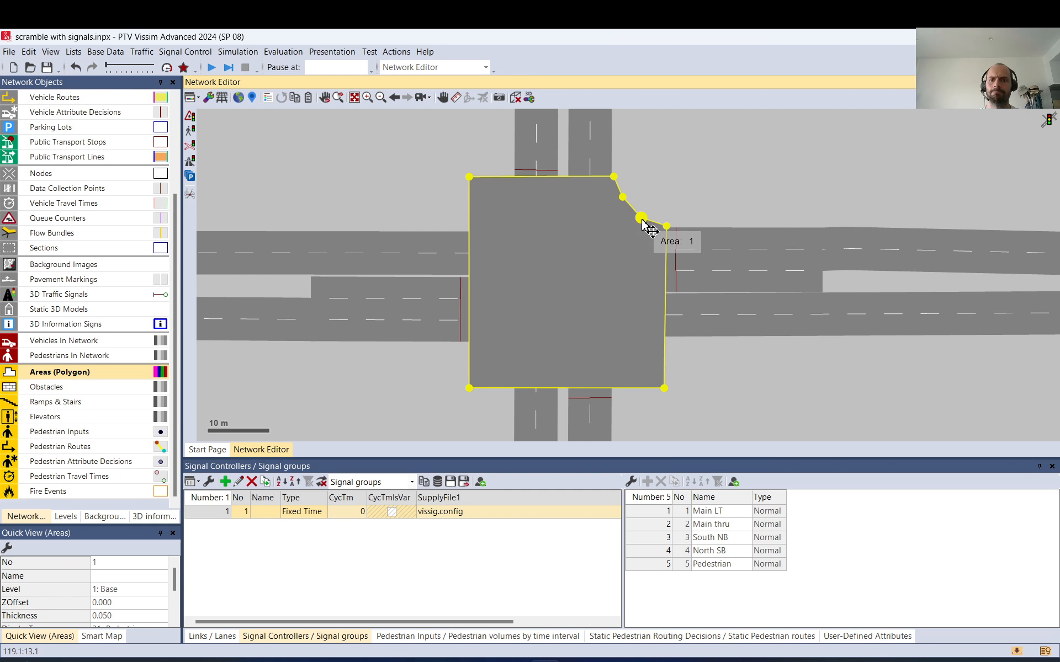
- Reshape the central area's south-east corner with extra vertices that follow the curb curve
click(616, 389)
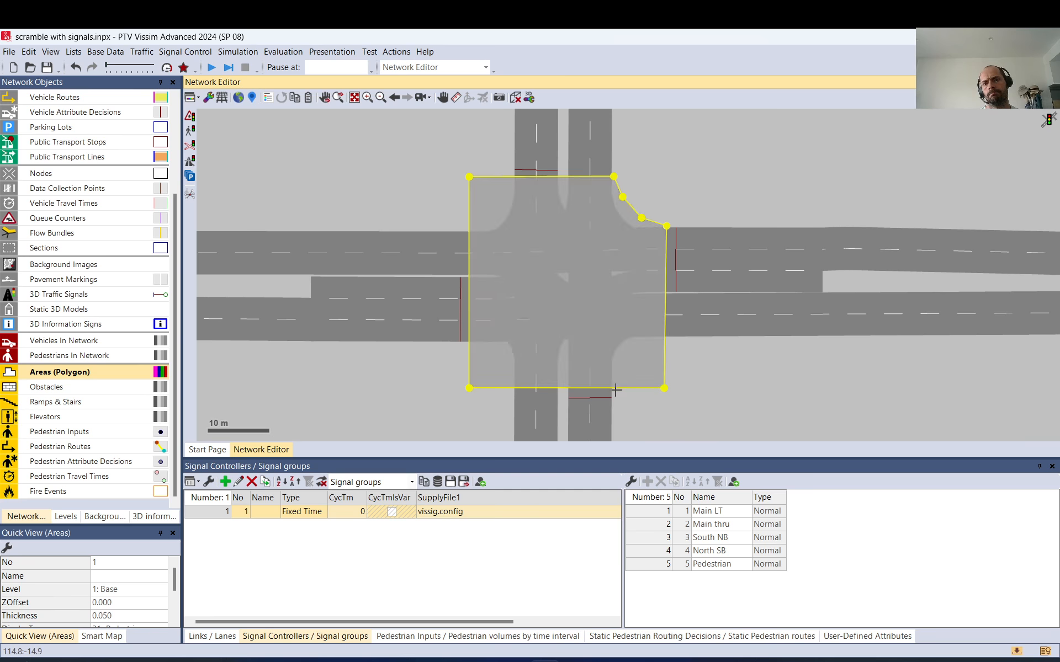
mouse_move(657, 336)
mouse_down()
mouse_move(664, 388)
mouse_move(621, 357)
mouse_move(639, 344)
mouse_up()
click(702, 397)
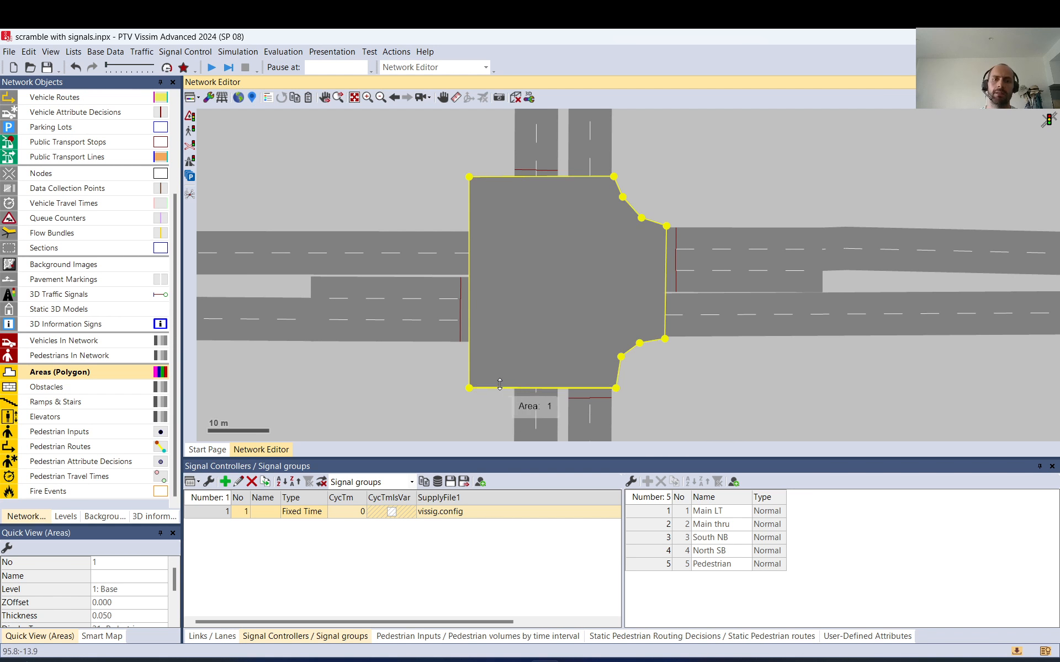
- Cut the central area's south-west corner back with added vertices and adjust them to the curb curve
click(516, 388)
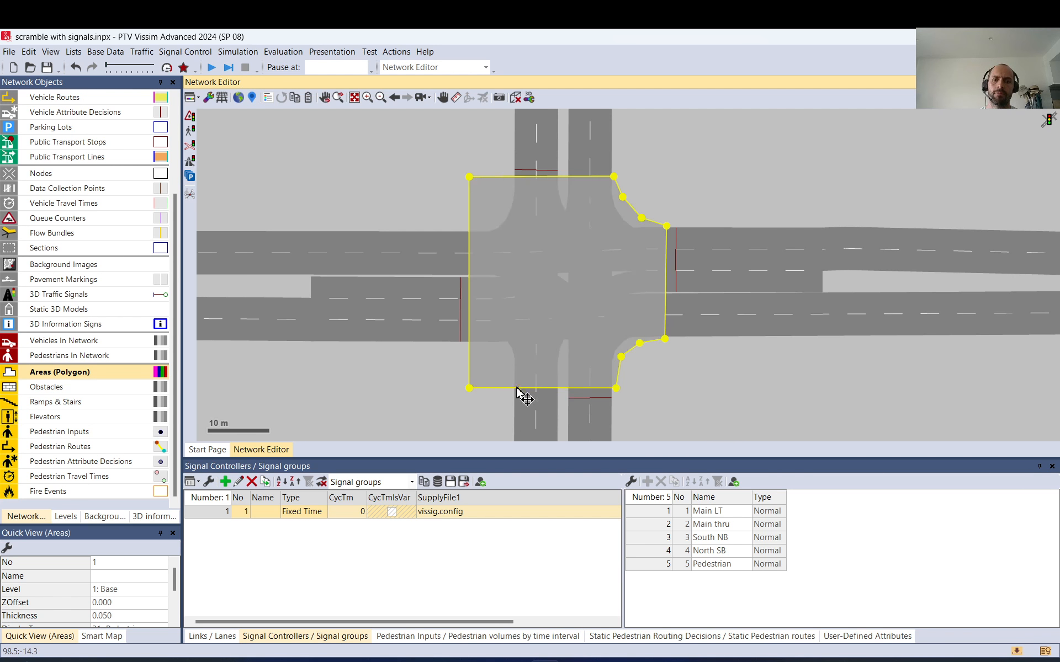
click(470, 343)
drag(469, 388, 493, 351)
click(704, 398)
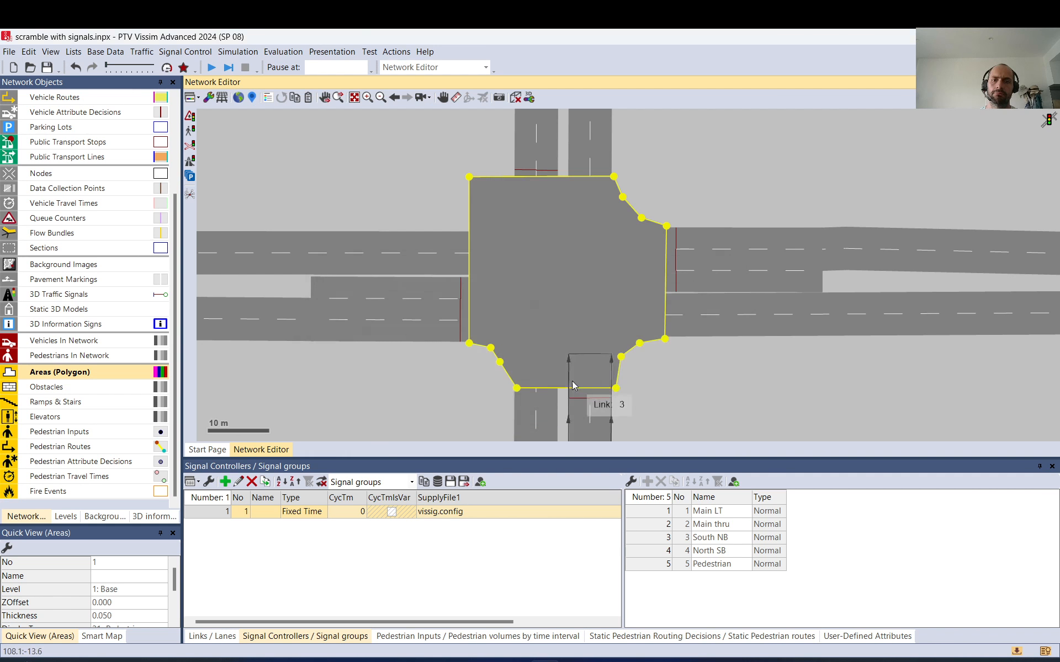
drag(500, 361, 509, 361)
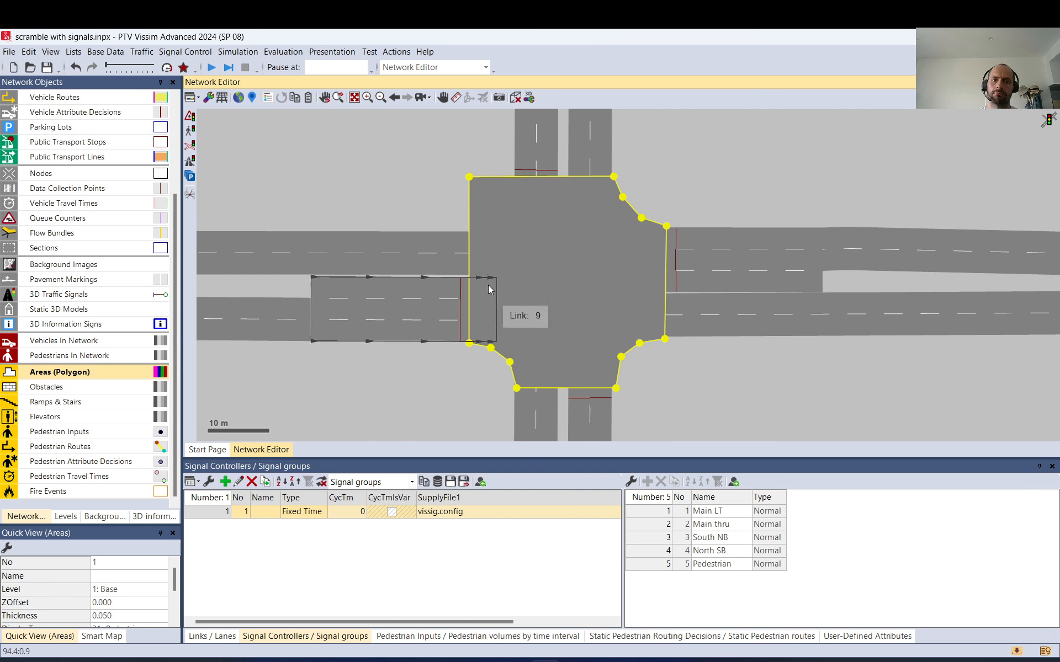
- Reshape the central area's north-west corner with added vertices along the curb curve and deselect the area
click(469, 229)
click(469, 228)
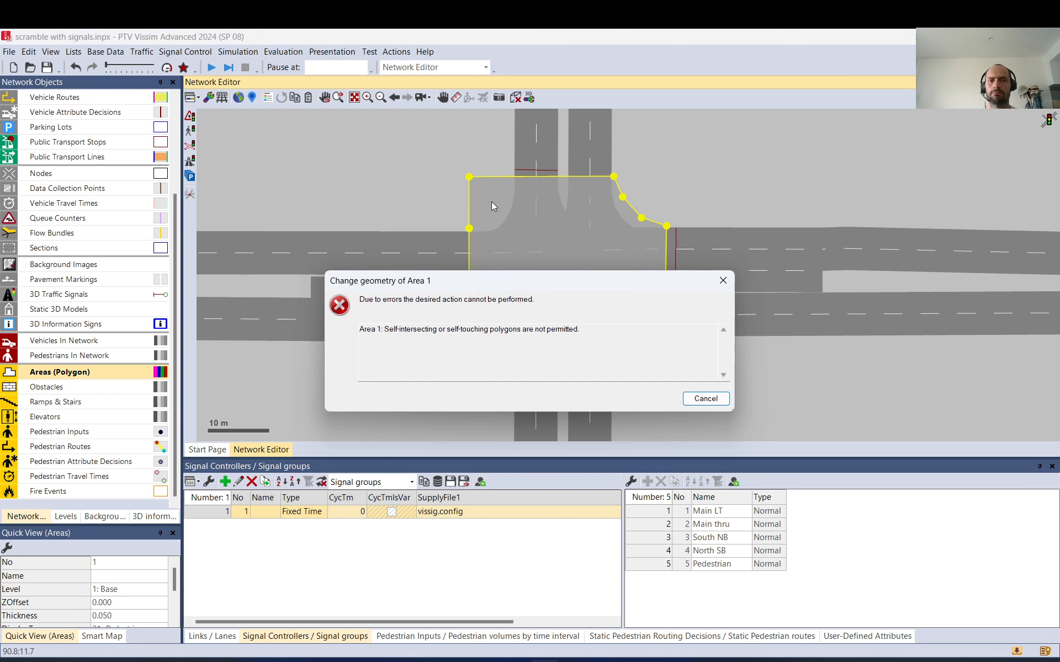
click(715, 401)
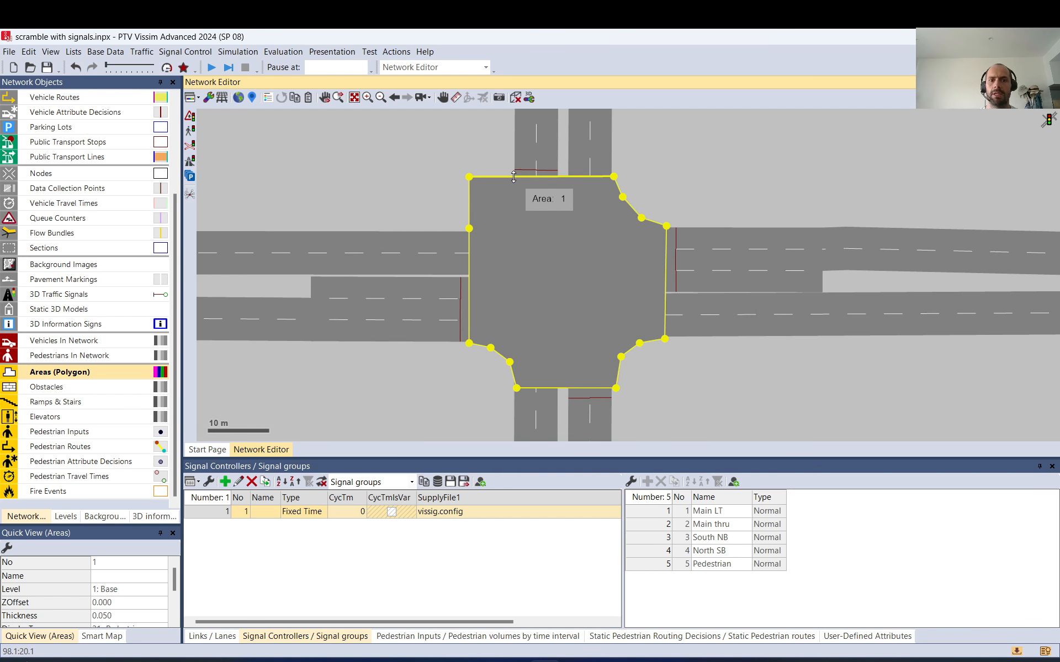
click(514, 177)
drag(469, 177, 491, 226)
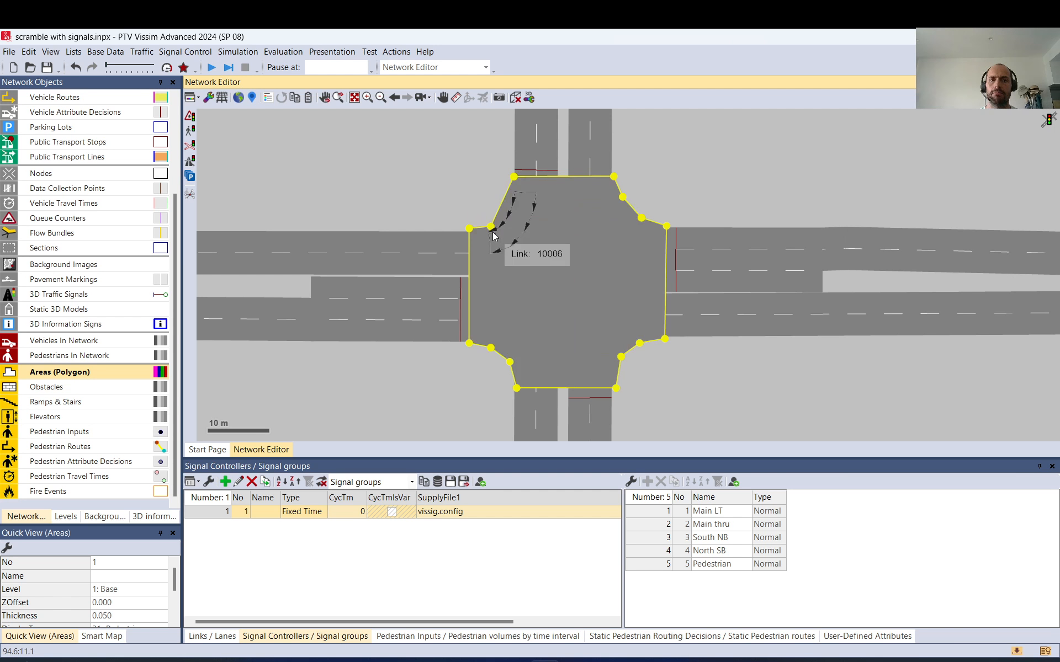
click(499, 207)
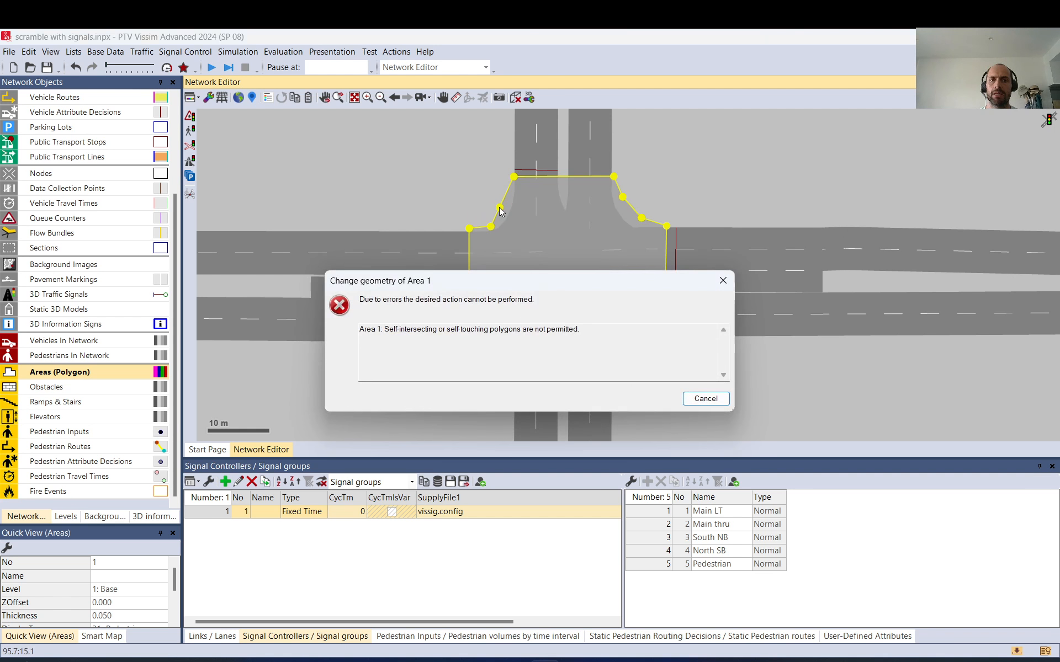
click(706, 399)
drag(507, 210, 518, 206)
click(748, 159)
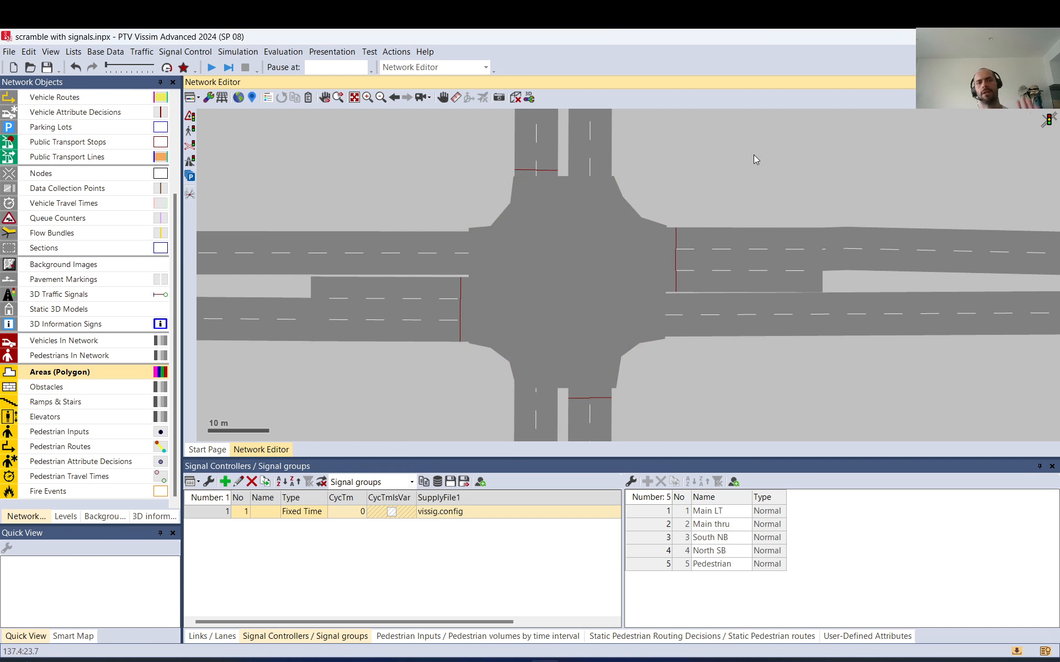
- Draw a second polygonal pedestrian area off the north-west corner, about 10.5 m long on its north edge and 8.2 m on its south edge
click(60, 374)
click(449, 202)
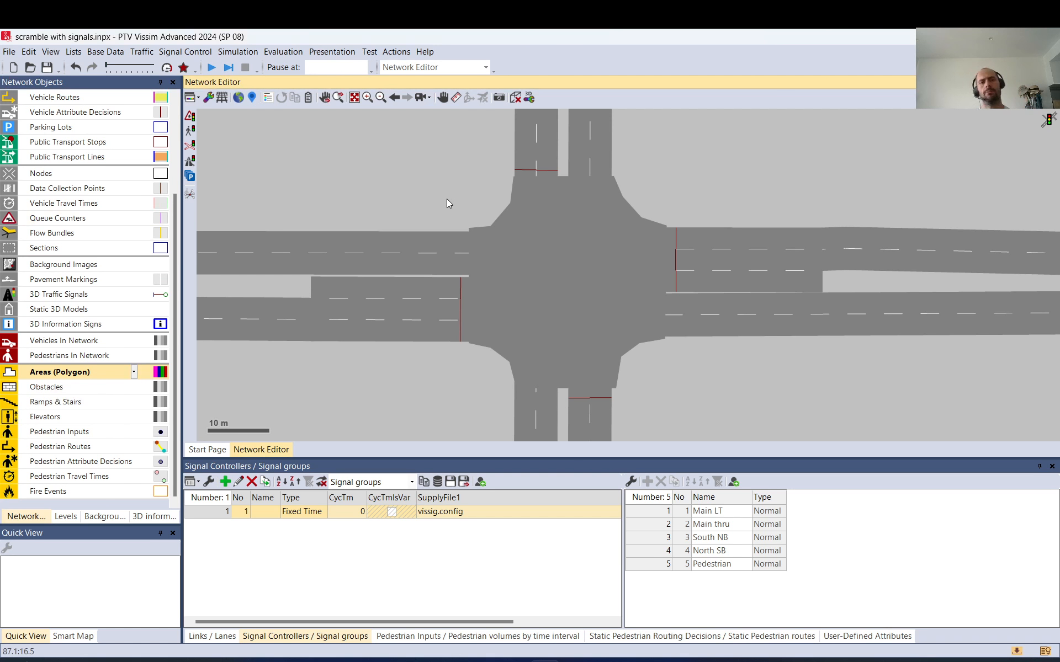
click(492, 146)
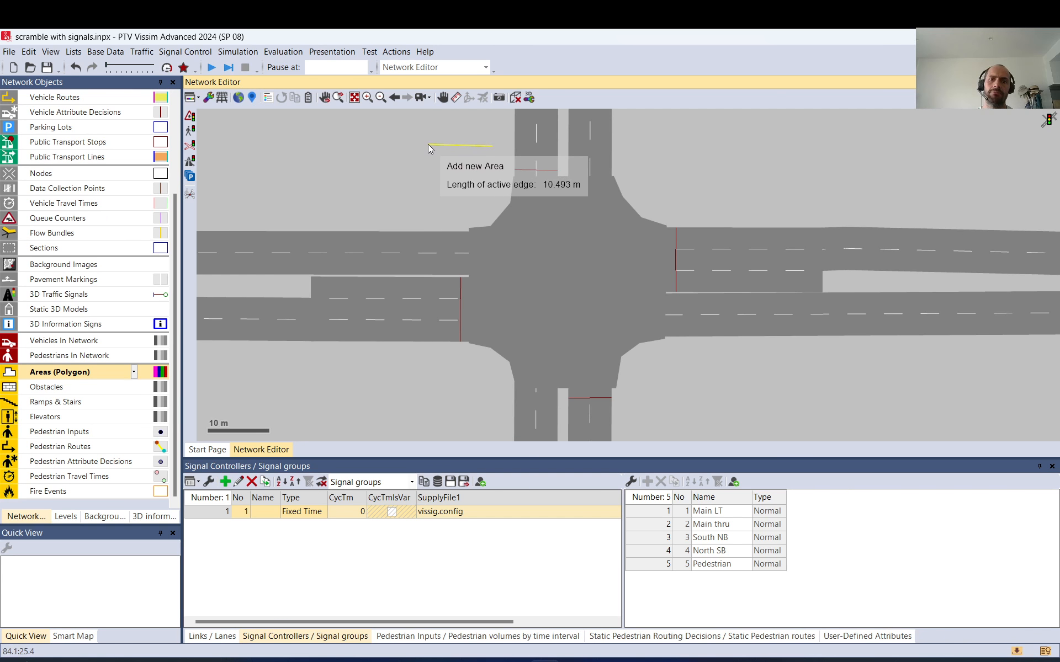
click(429, 144)
click(432, 213)
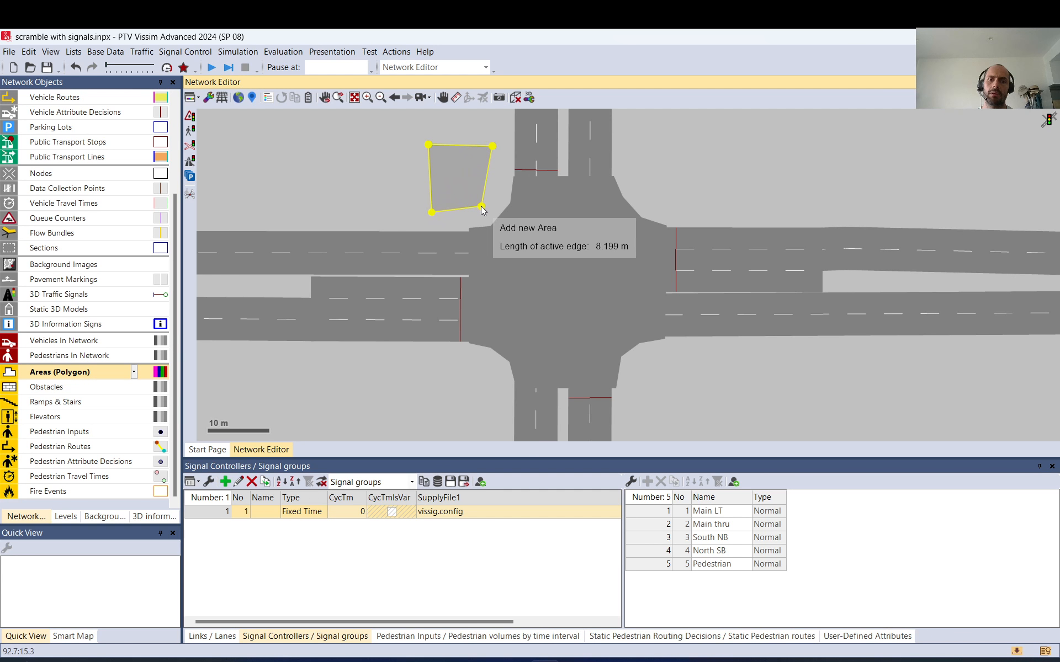
double_click(481, 206)
click(483, 570)
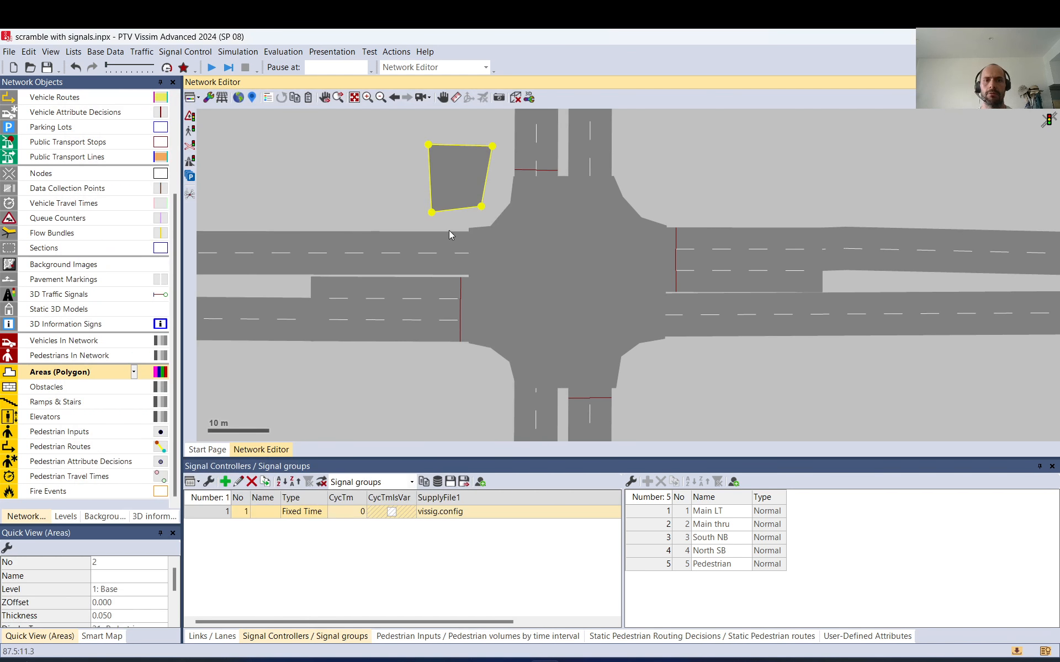
right_click(451, 171)
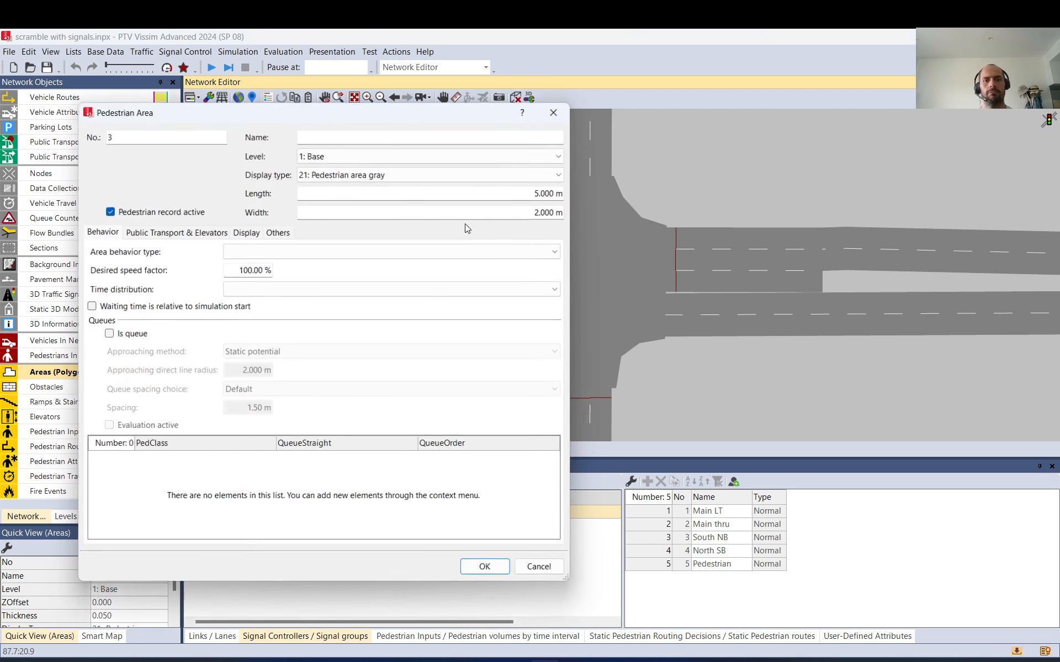
click(542, 570)
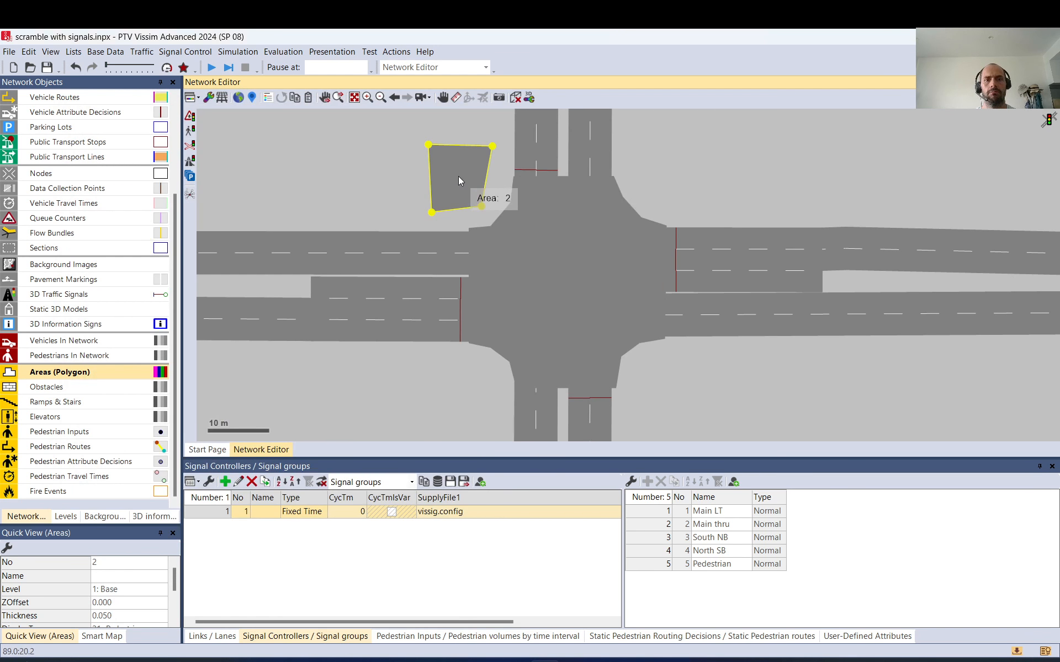
- Duplicate the north-west pedestrian area and place one copy each off the intersection's south-west, north-east and south-east corners
right_click(458, 176)
click(485, 225)
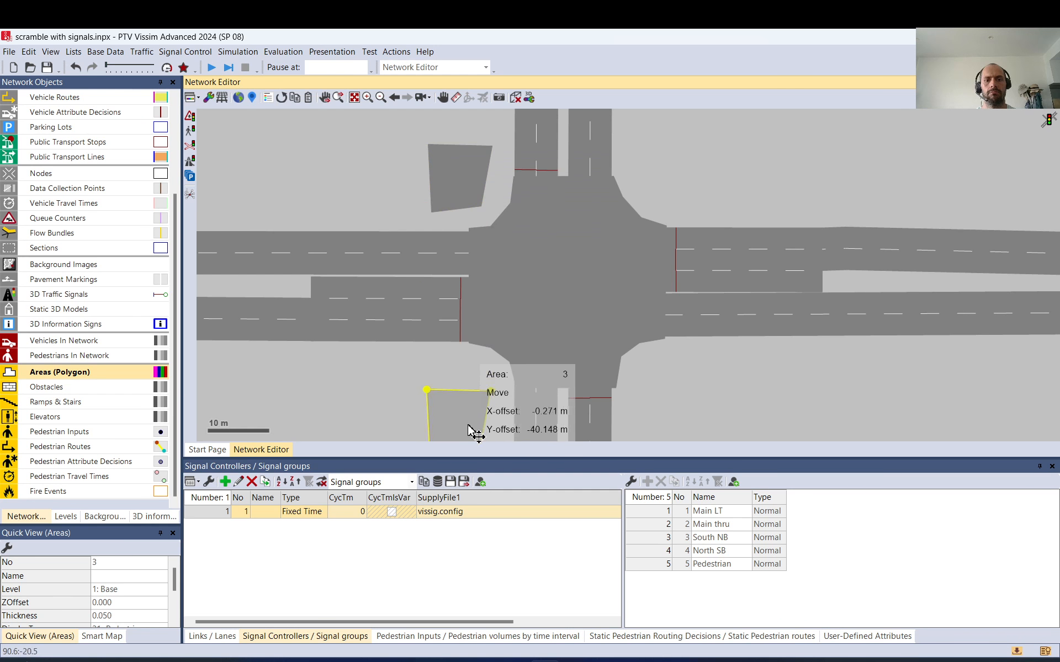
click(472, 395)
right_click(475, 380)
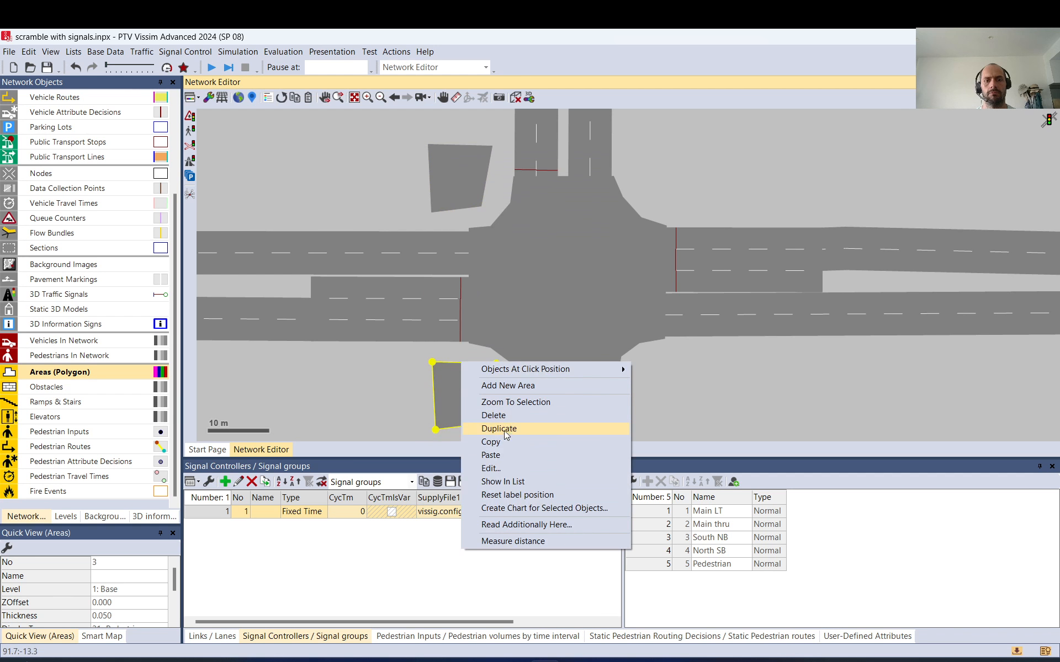
click(504, 430)
click(679, 185)
right_click(666, 161)
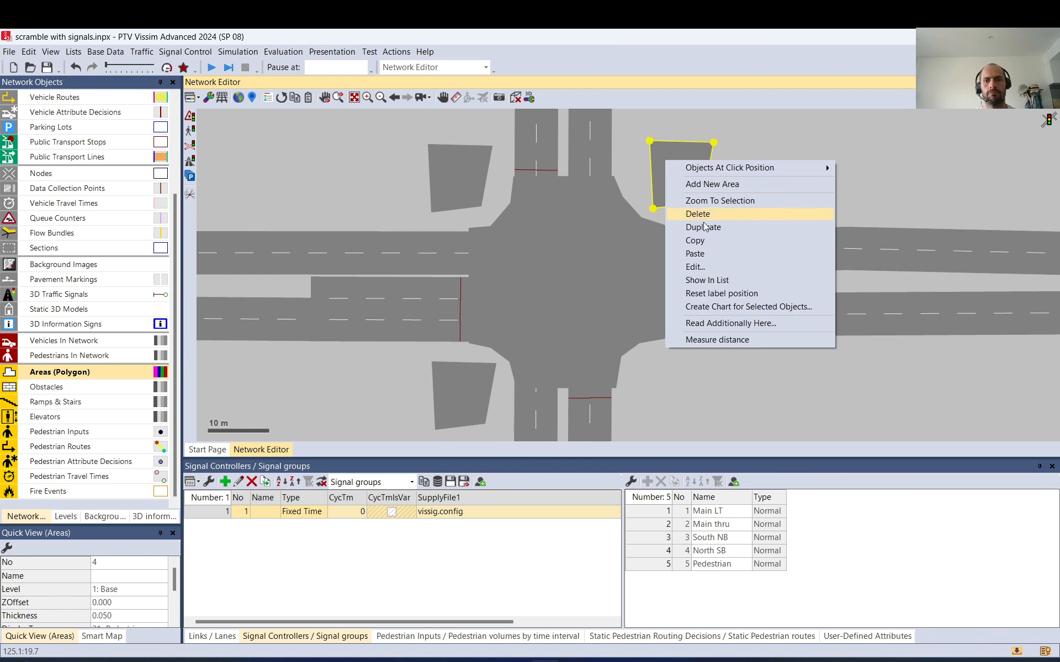
click(711, 228)
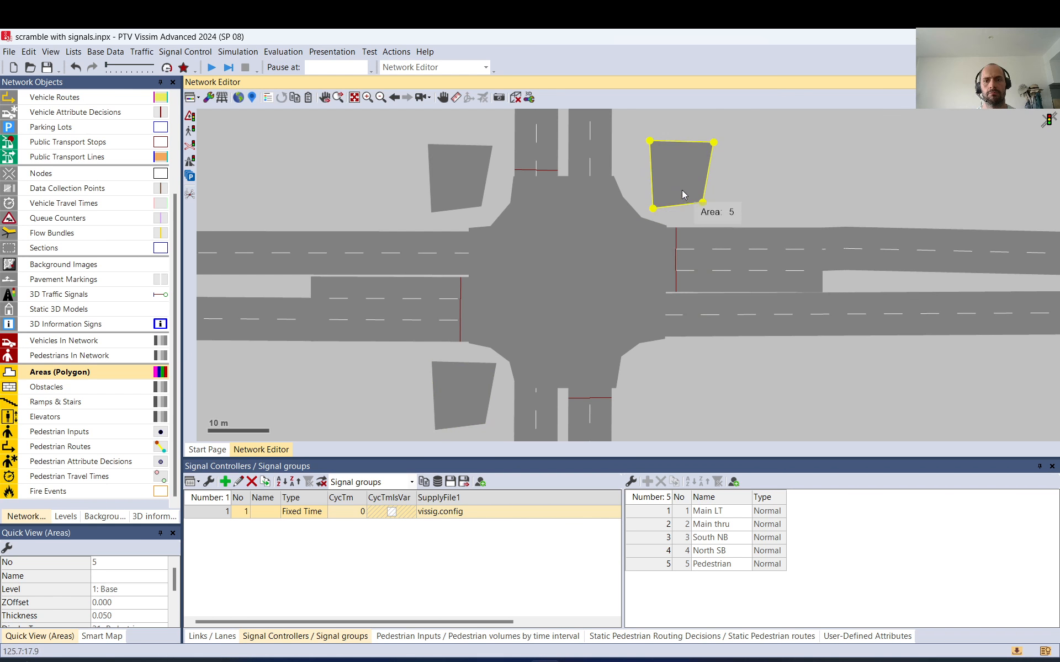
click(679, 423)
scroll(603, 239, down, 1)
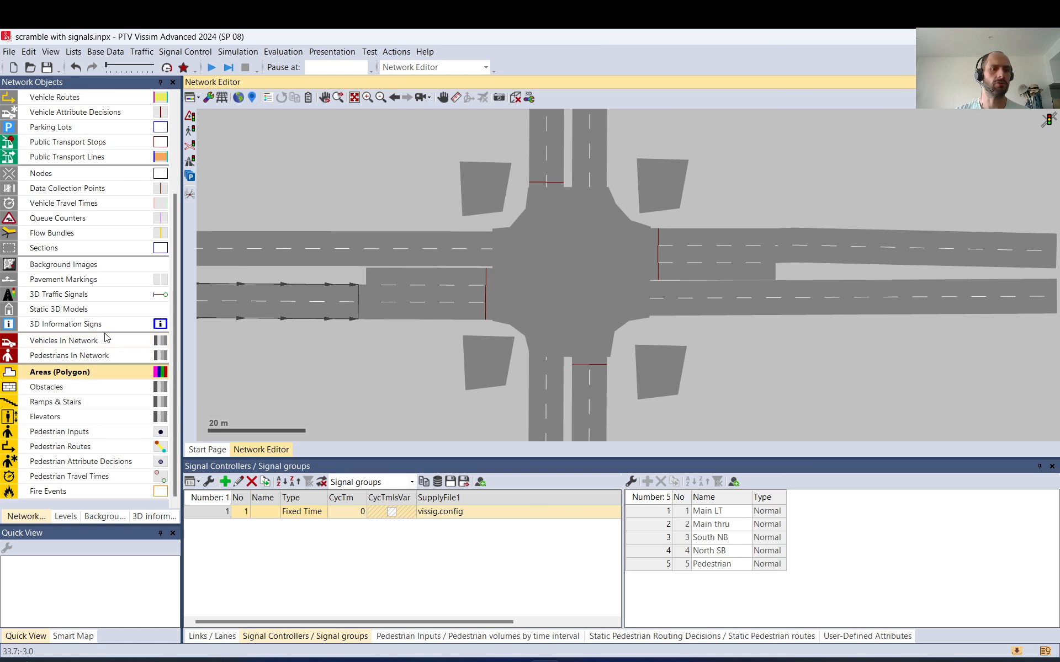
click(70, 432)
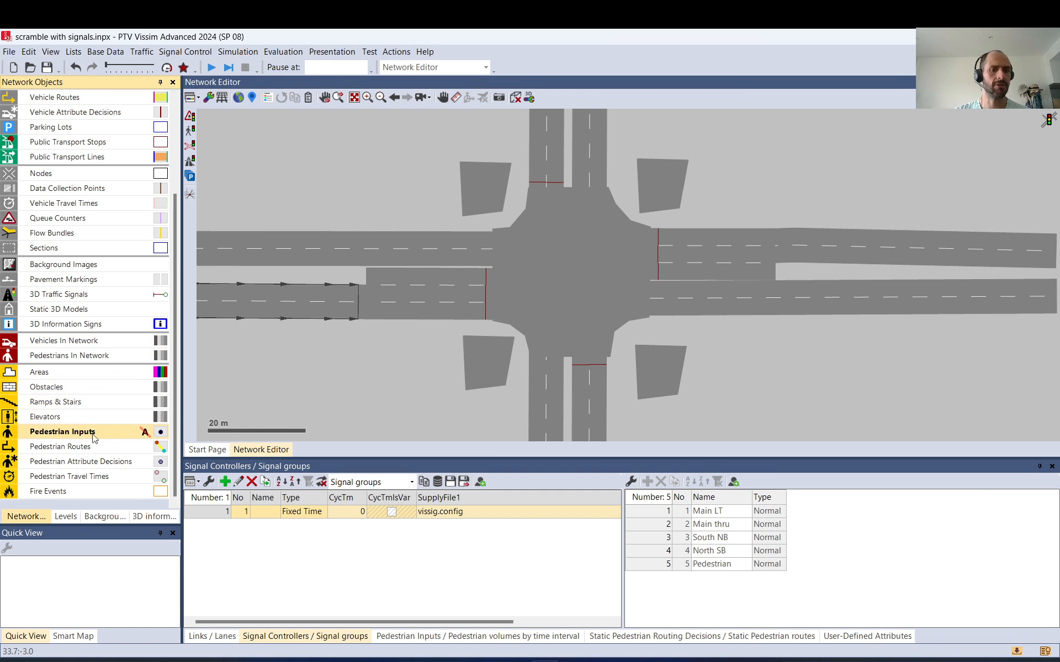
click(465, 165)
click(686, 164)
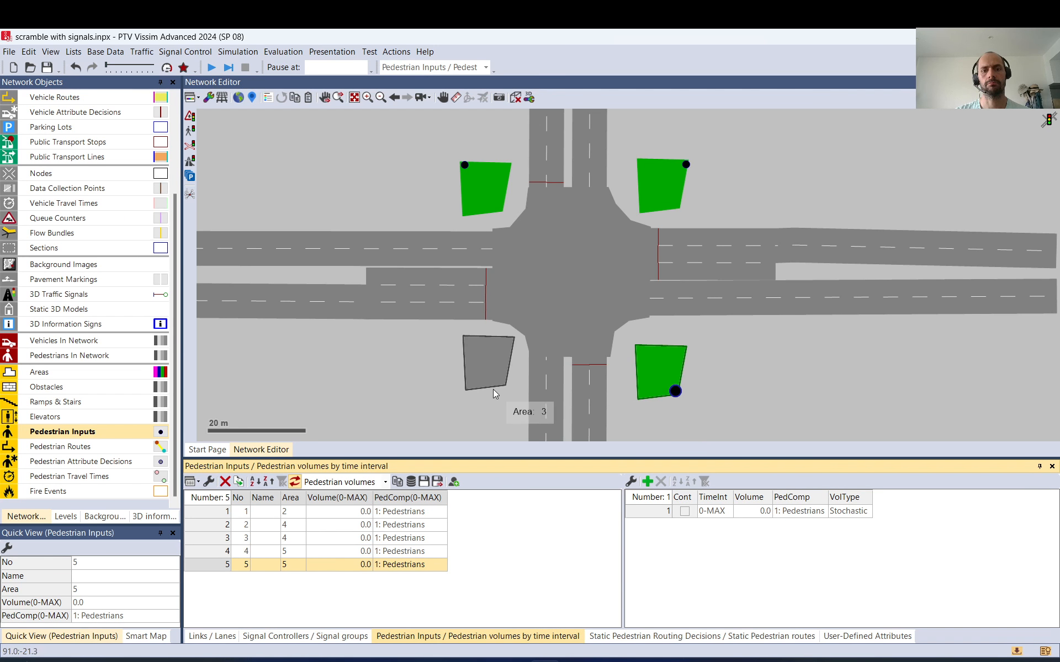
click(472, 385)
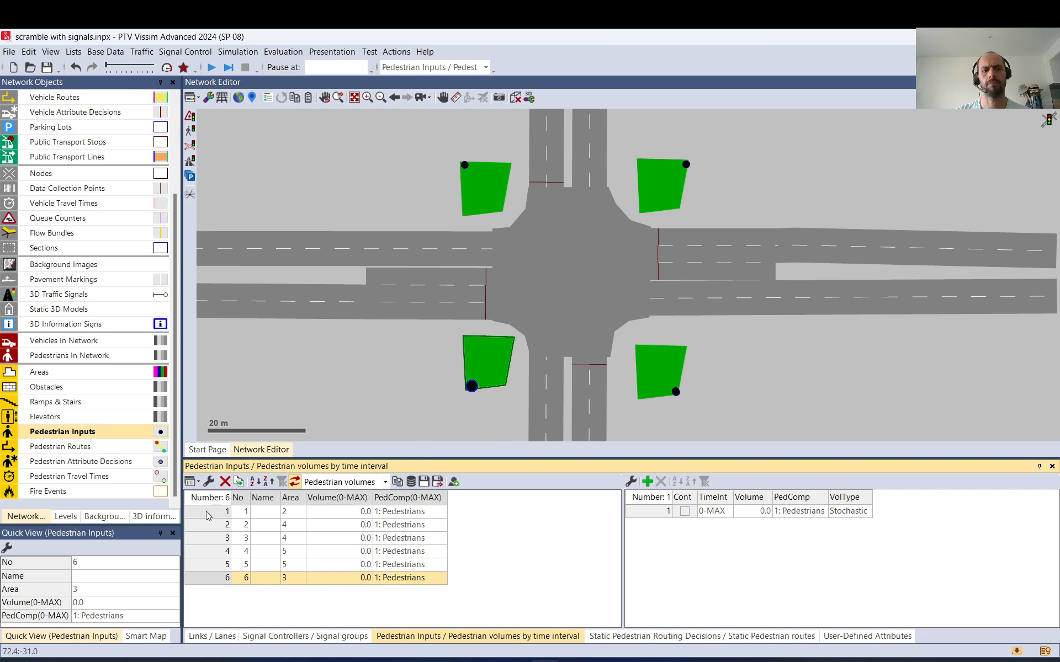
drag(216, 512, 209, 526)
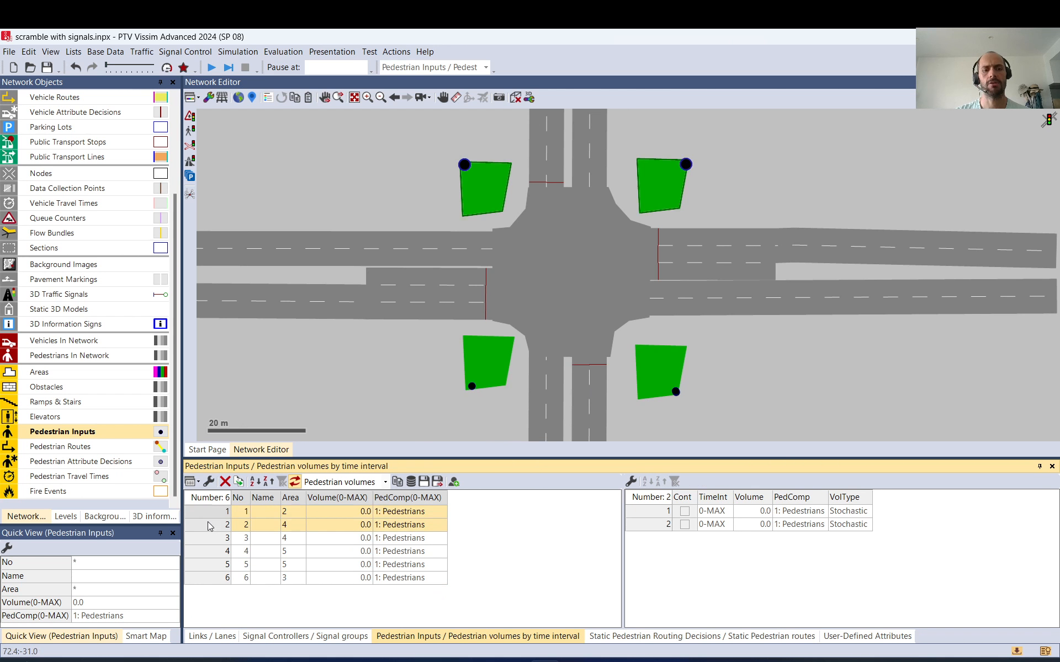
click(225, 482)
drag(219, 512, 213, 567)
click(226, 481)
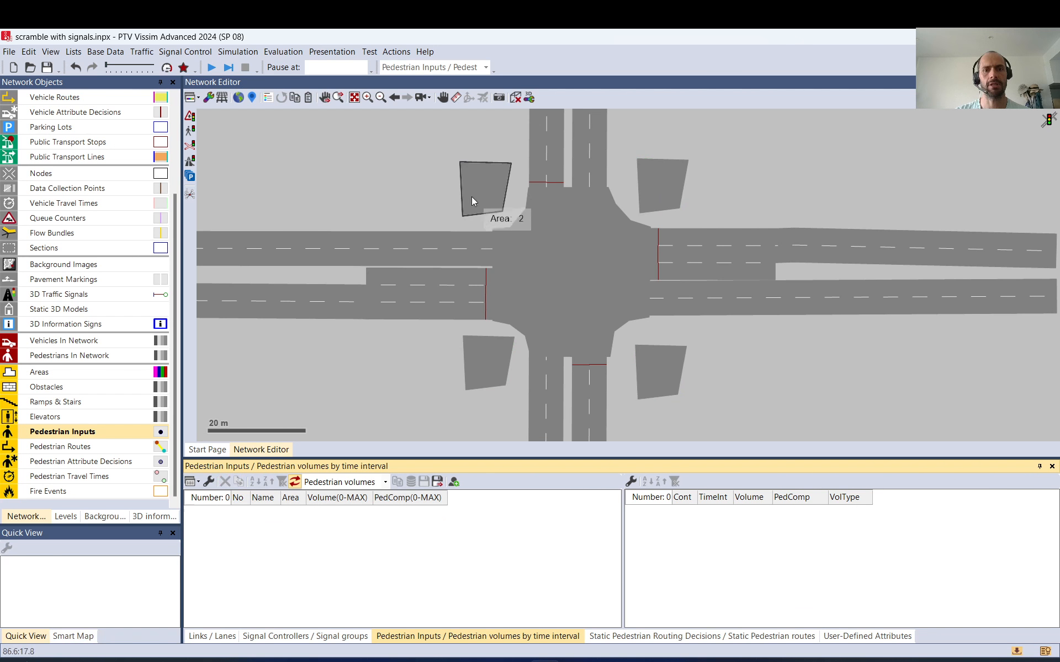
- Place one pedestrian input near the outer corner of each corner area, removing the surplus one in the south-east area
ctrl+right_click(465, 164)
ctrl+right_click(684, 162)
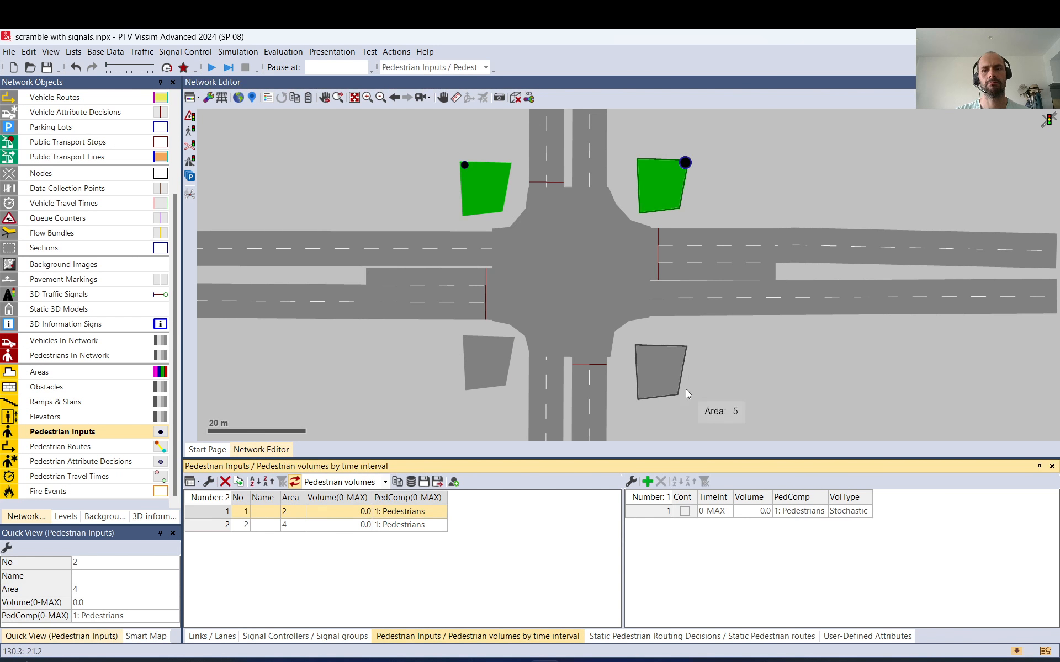
ctrl+right_click(670, 389)
ctrl+right_click(669, 390)
ctrl+right_click(471, 386)
click(213, 551)
click(226, 481)
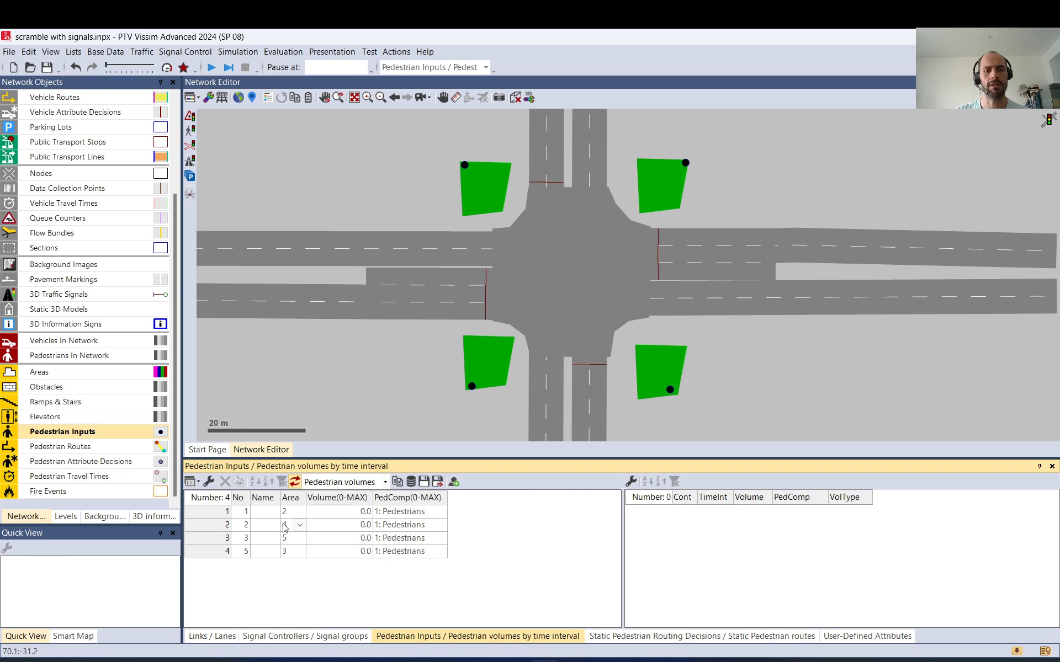
click(247, 513)
click(531, 211)
- Reshape the north-west pedestrian area into a five-sided polygon with a diagonal edge facing the intersection's curb
scroll(654, 200, up, 2)
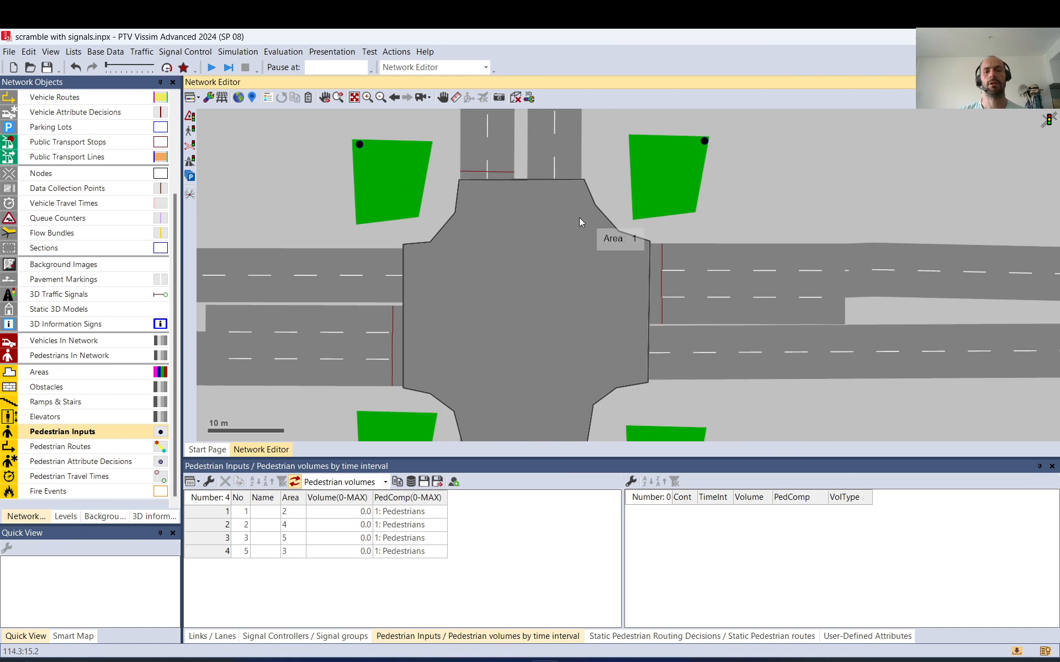
scroll(580, 221, down, 1)
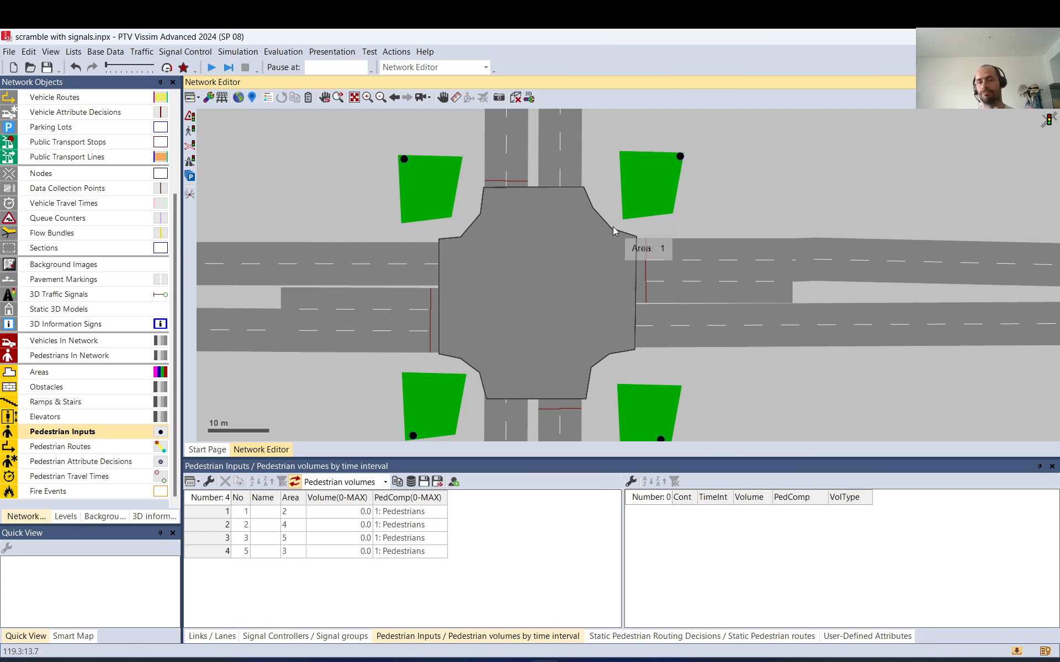
click(446, 221)
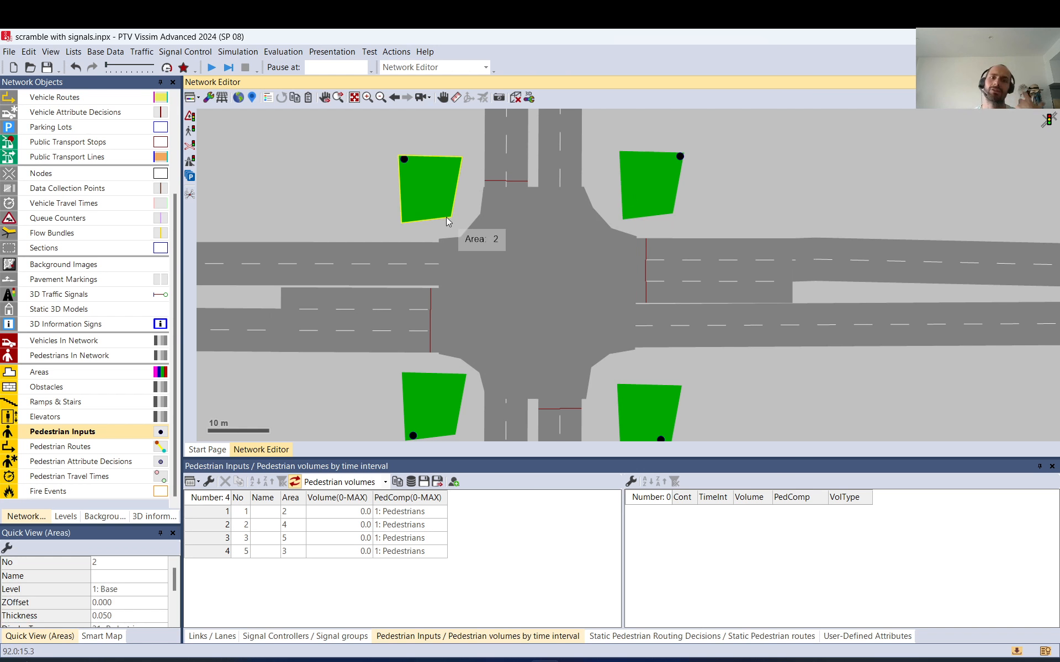
click(72, 377)
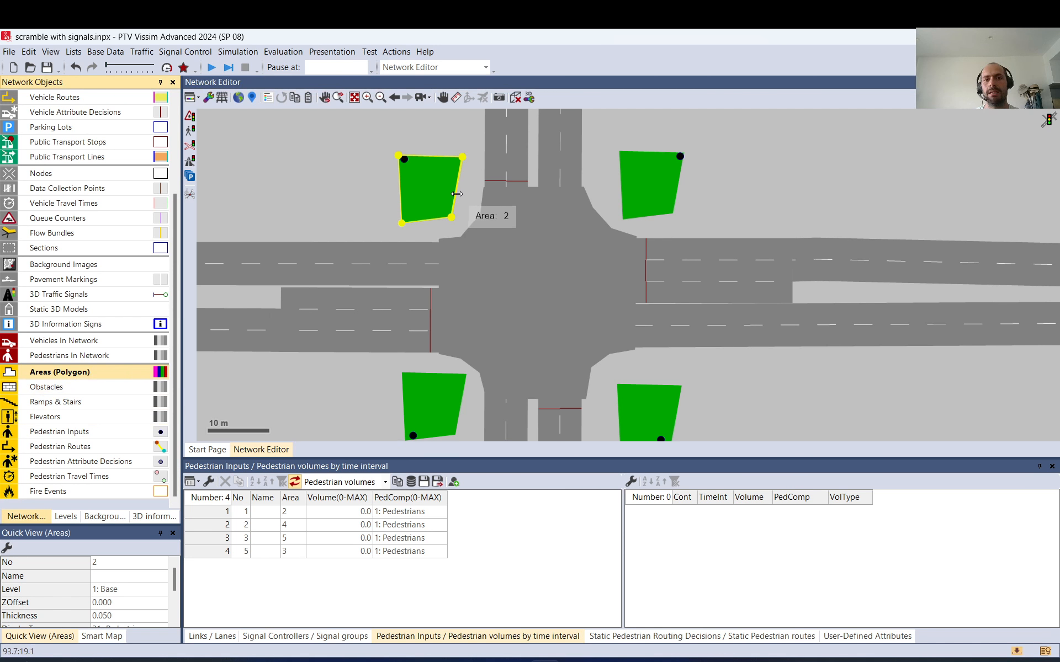
drag(456, 194, 434, 233)
drag(473, 185, 476, 184)
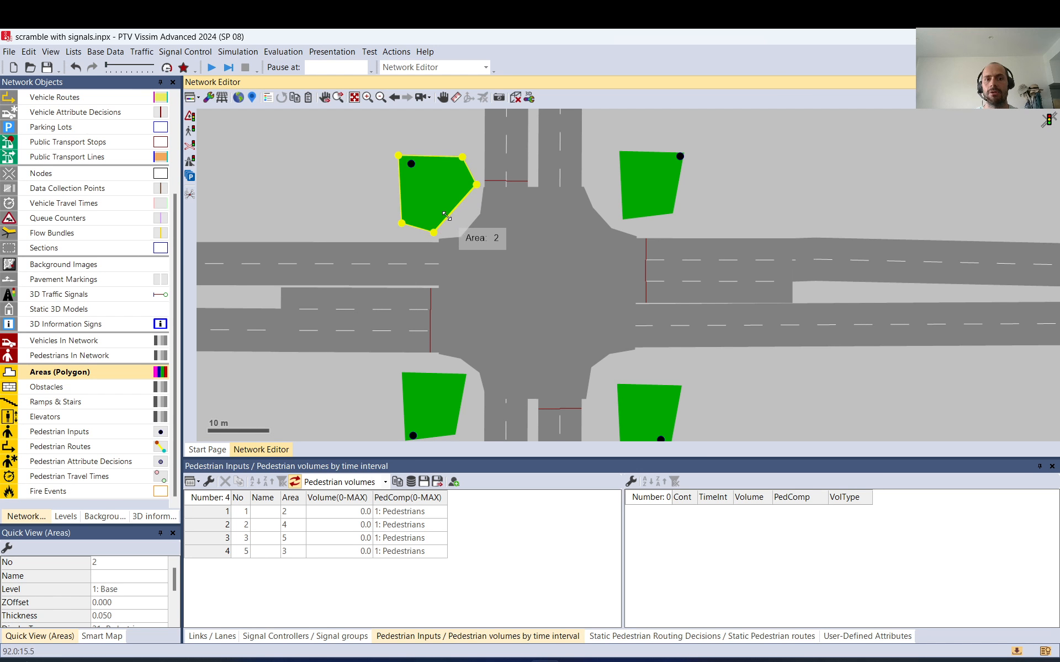
- Reshape the north-east pedestrian area with an added vertex so a diagonal edge faces the curb
click(625, 197)
drag(622, 197, 591, 184)
click(705, 398)
drag(623, 219, 638, 231)
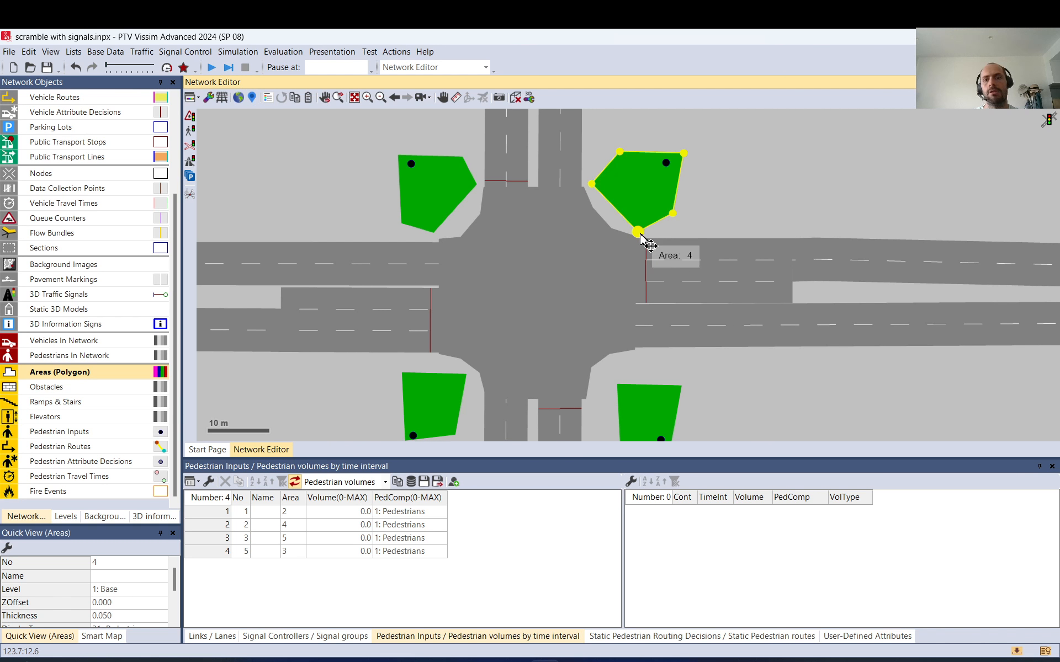
- Reshape the south-east and south-west pedestrian areas with diagonal edges facing the intersection's curb and deselect them
click(618, 406)
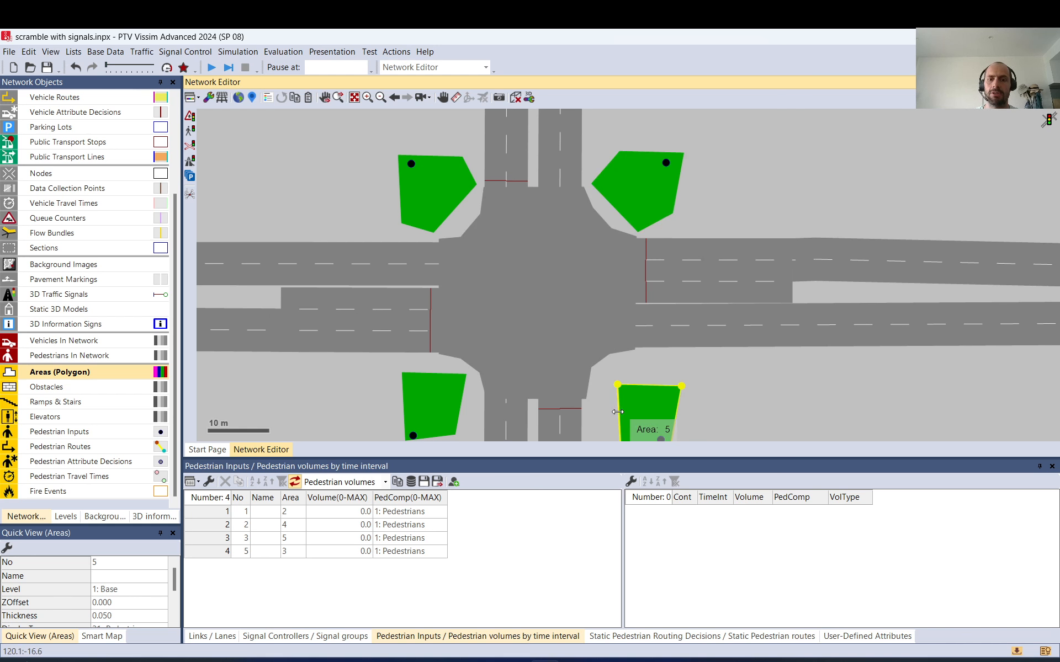
drag(618, 412, 643, 358)
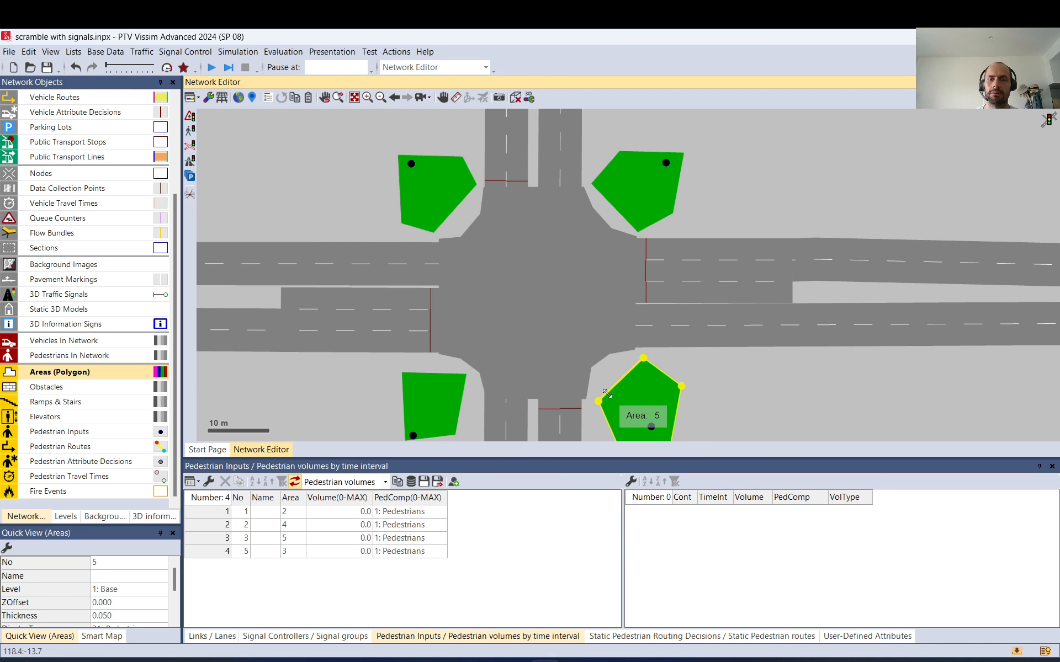
click(447, 386)
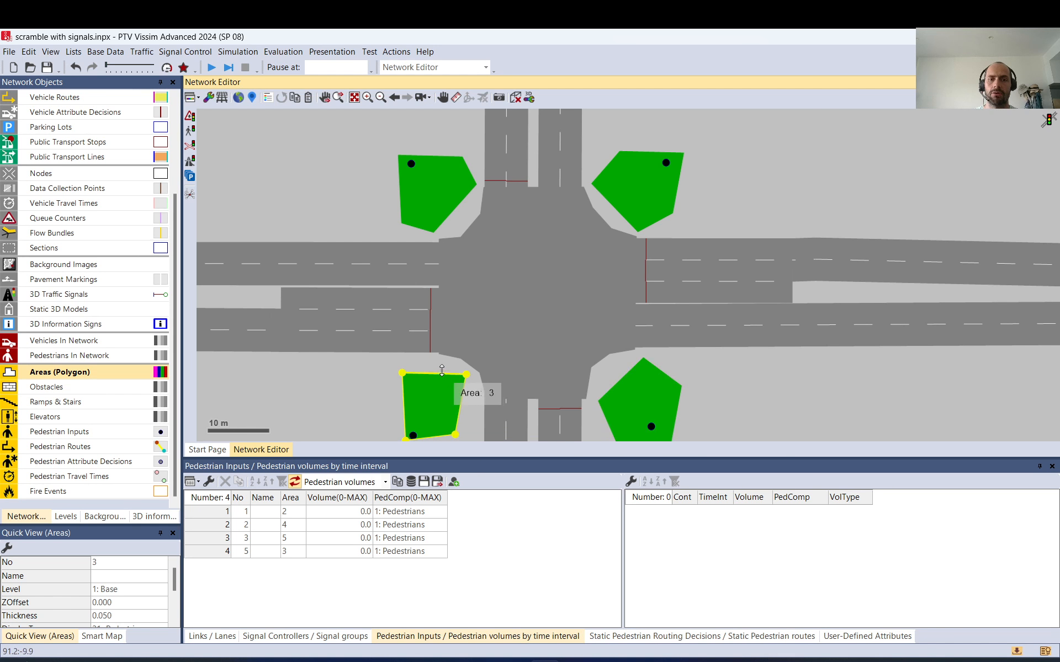
click(434, 374)
drag(467, 375, 480, 421)
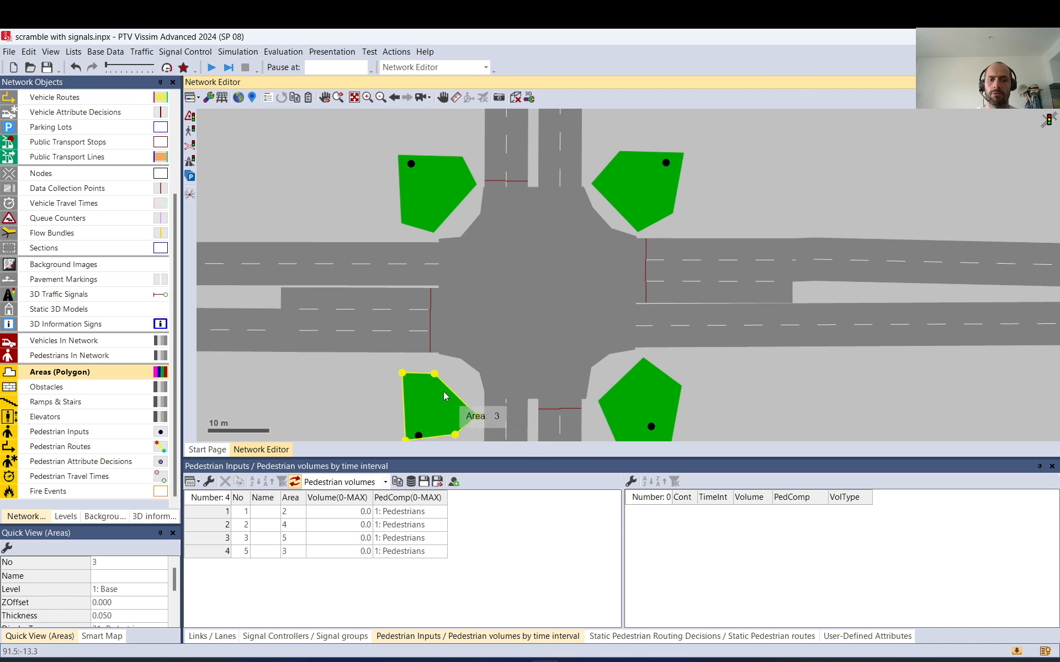
drag(436, 375, 432, 370)
click(315, 150)
- Draw a one-lane link about 6.4 m long from the north-west area into the central area and define it as a pedestrian area
scroll(60, 157, up, 3)
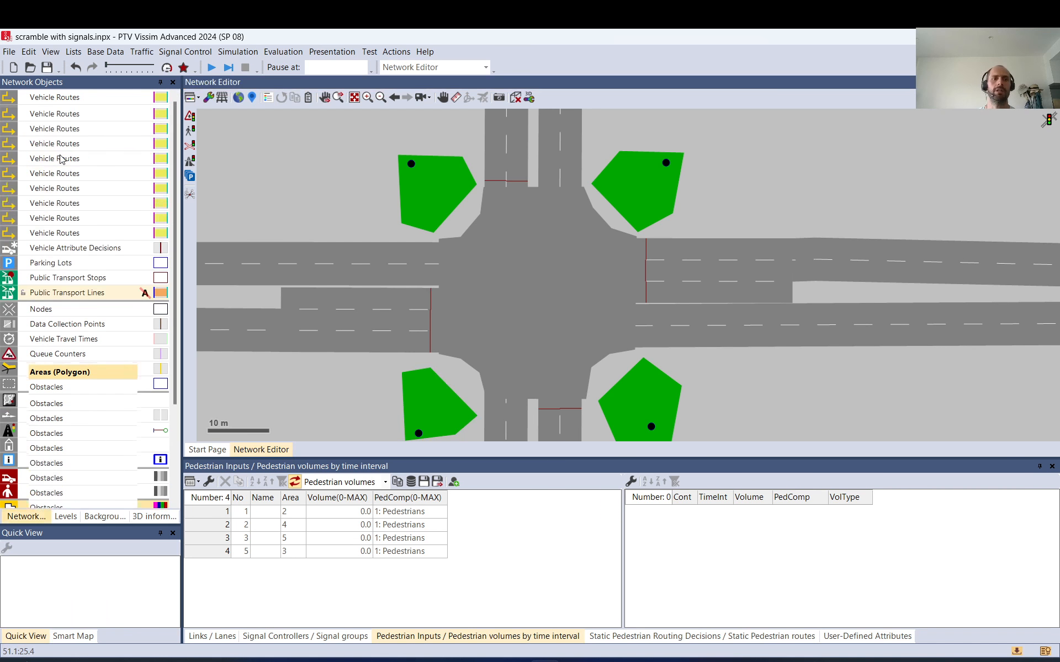
click(144, 97)
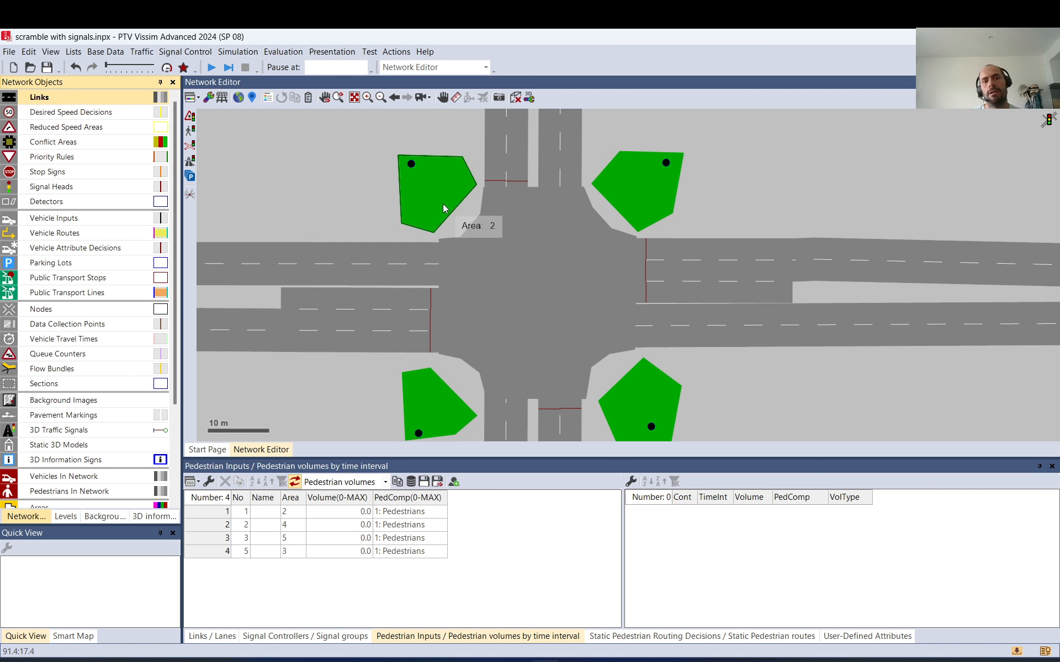
drag(443, 209, 469, 243)
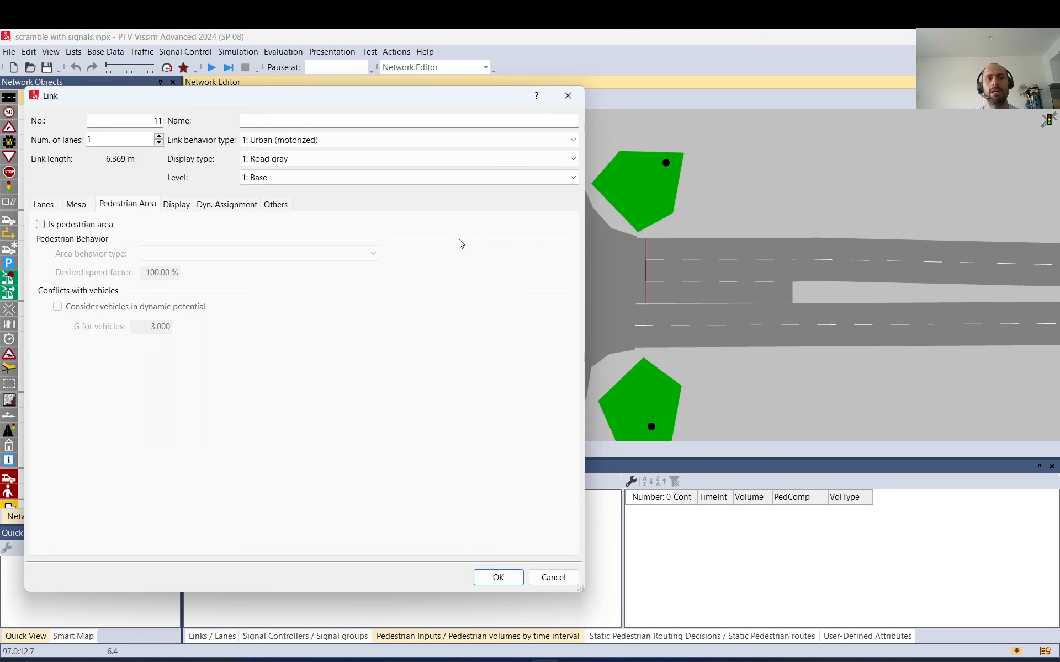
click(67, 230)
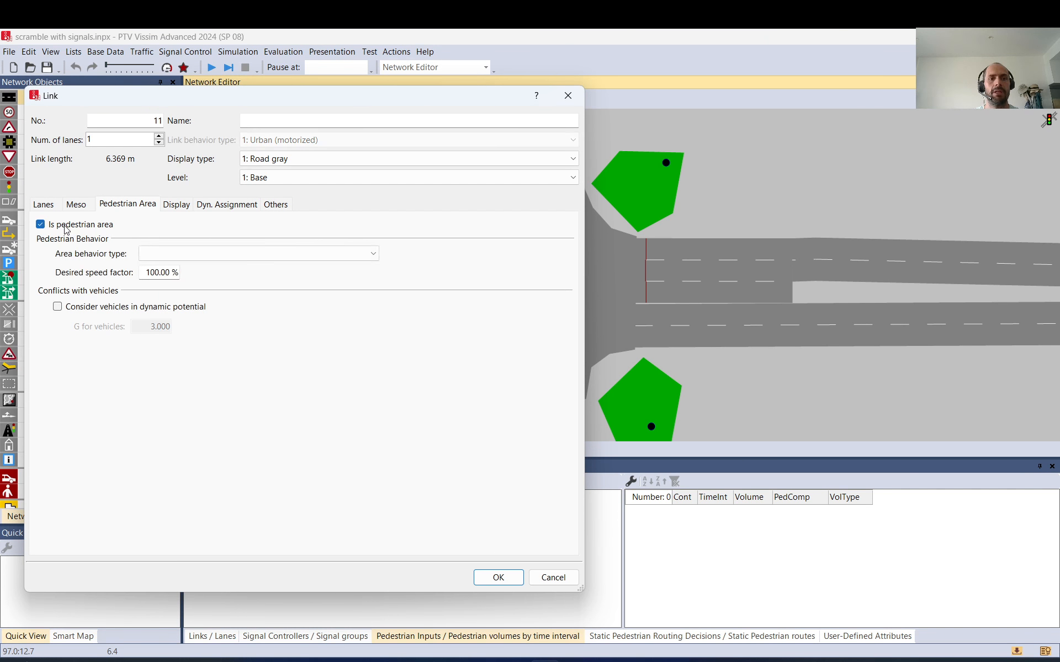
click(499, 578)
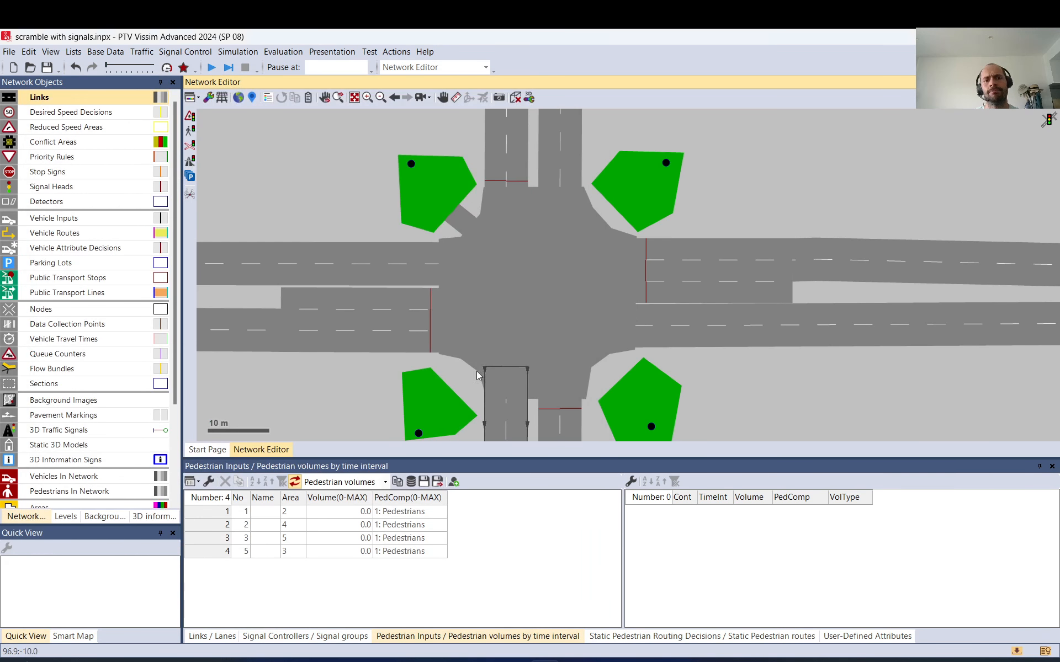
- Set the north-west pedestrian link's lane width to 8 m
click(462, 223)
double_click(461, 224)
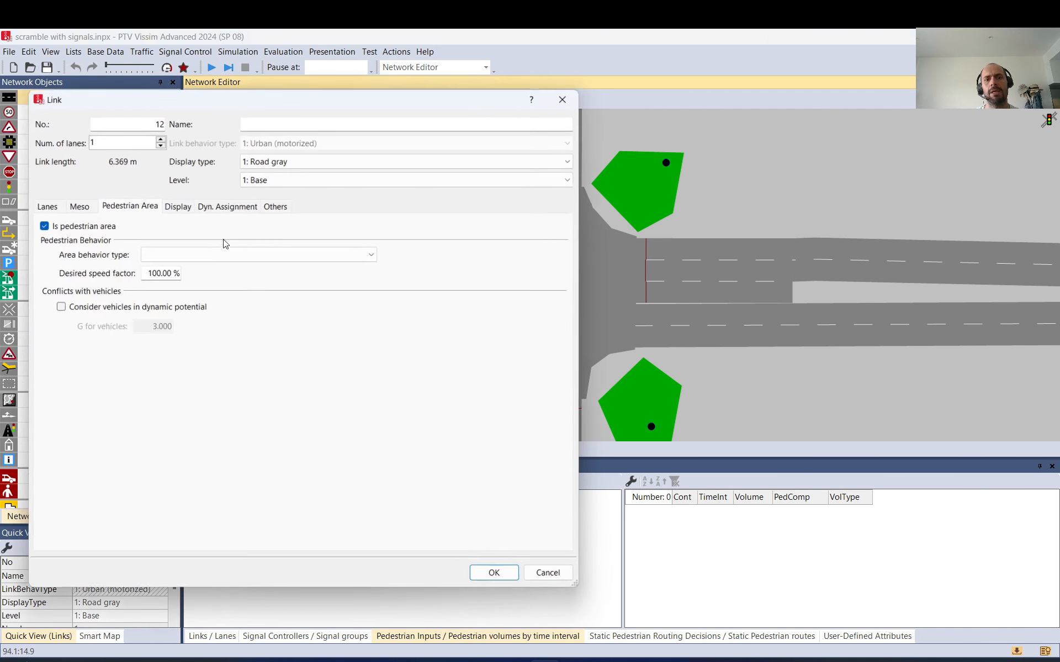
click(45, 204)
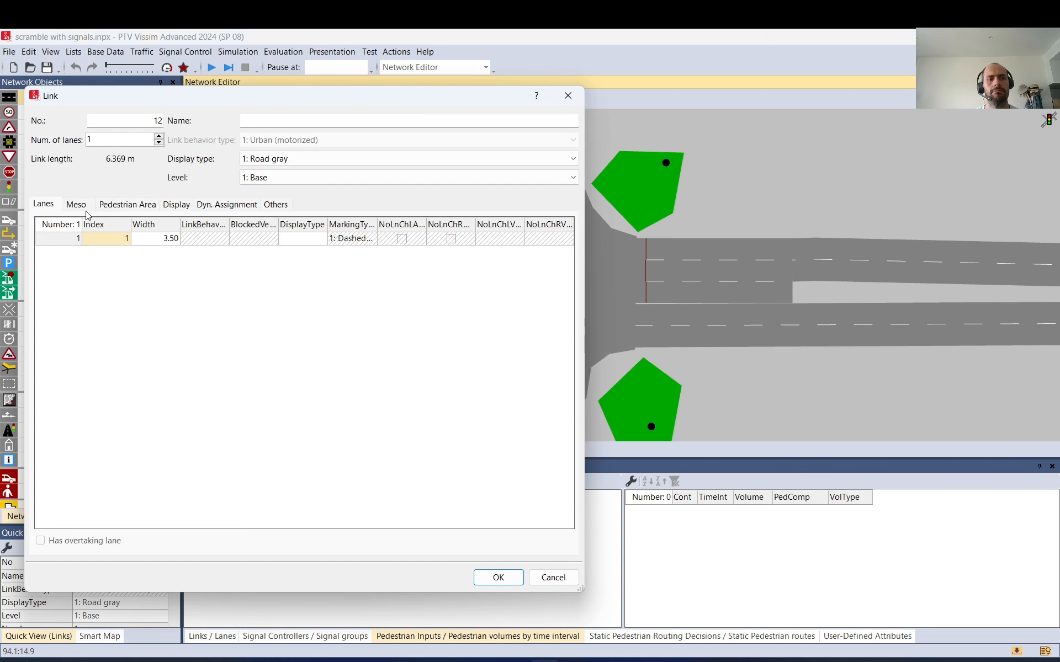
click(162, 243)
click(499, 577)
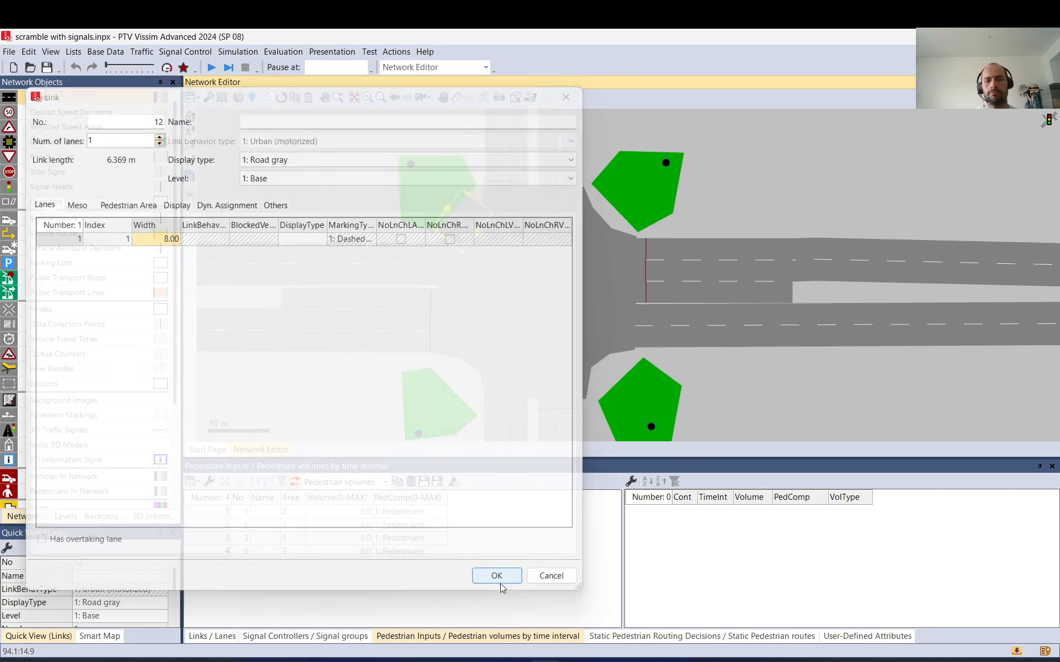
- Adjust the north-west pedestrian link's end points so it is about 5.1 m long between the corner and central areas
scroll(450, 216, up, 3)
drag(450, 216, 423, 193)
drag(439, 204, 436, 208)
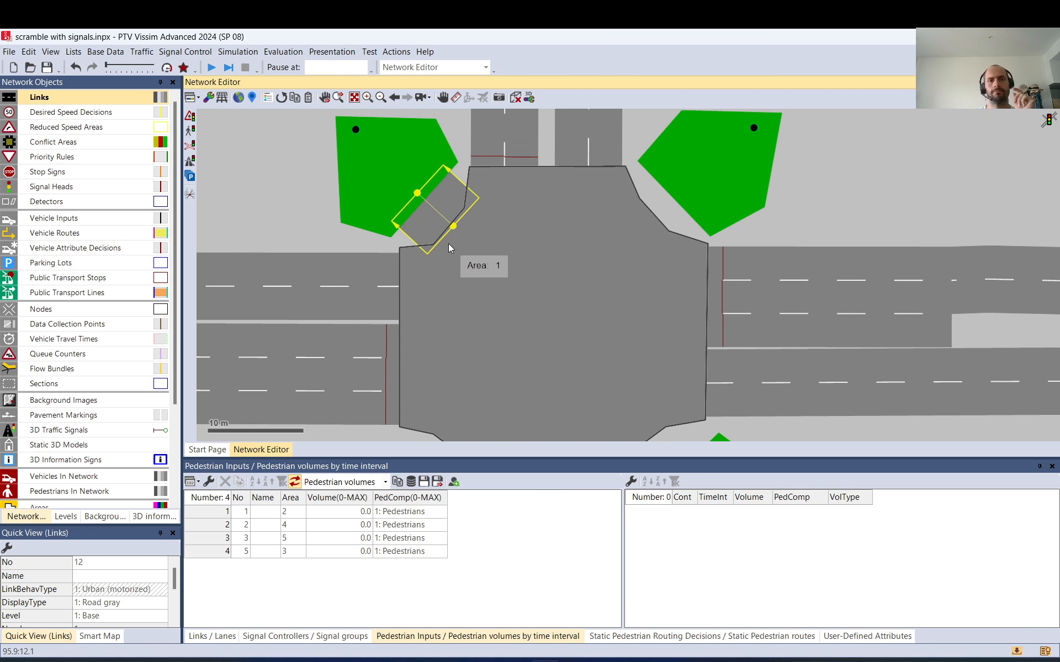
- Set the north-west pedestrian link's lane width to 12 m and nudge the link slightly
double_click(418, 214)
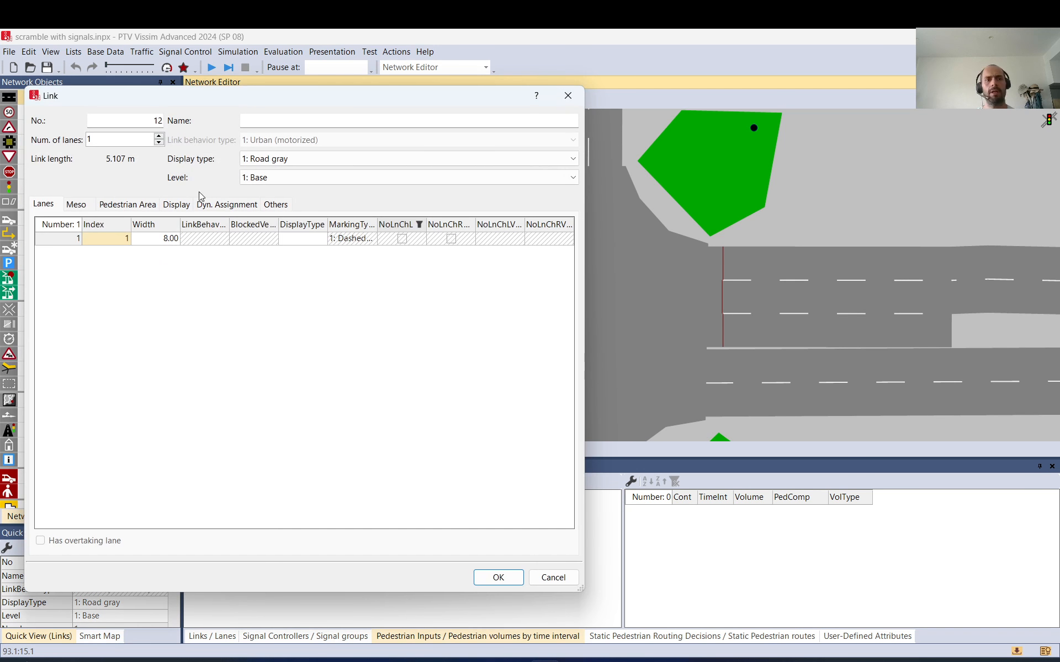
click(151, 243)
text(12)
click(499, 576)
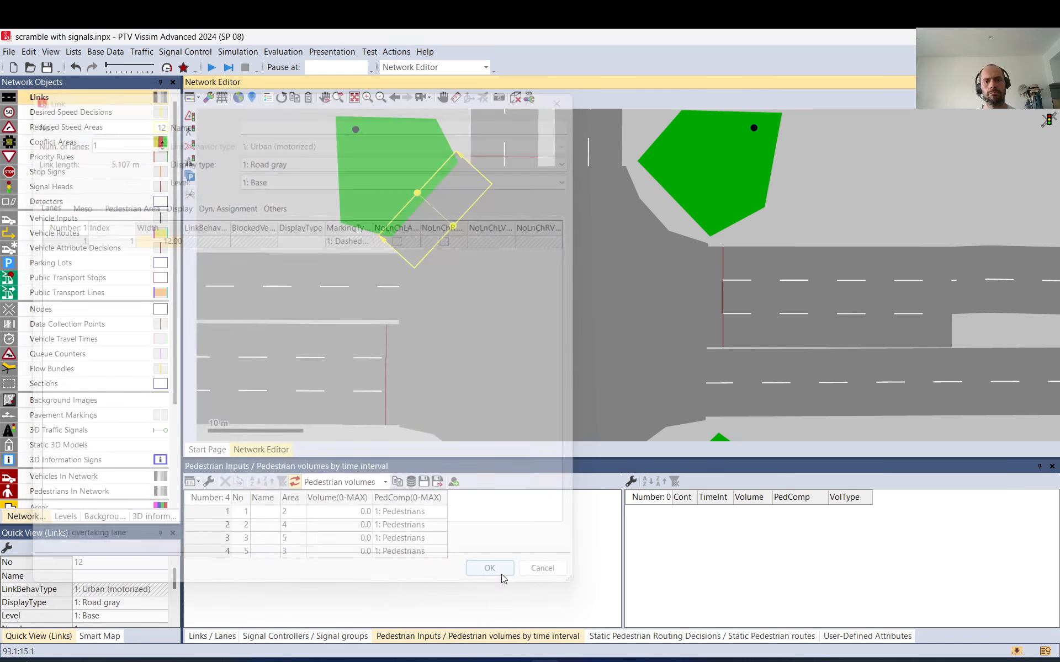
drag(428, 236, 426, 236)
key(Delete)
key(ctrl+z)
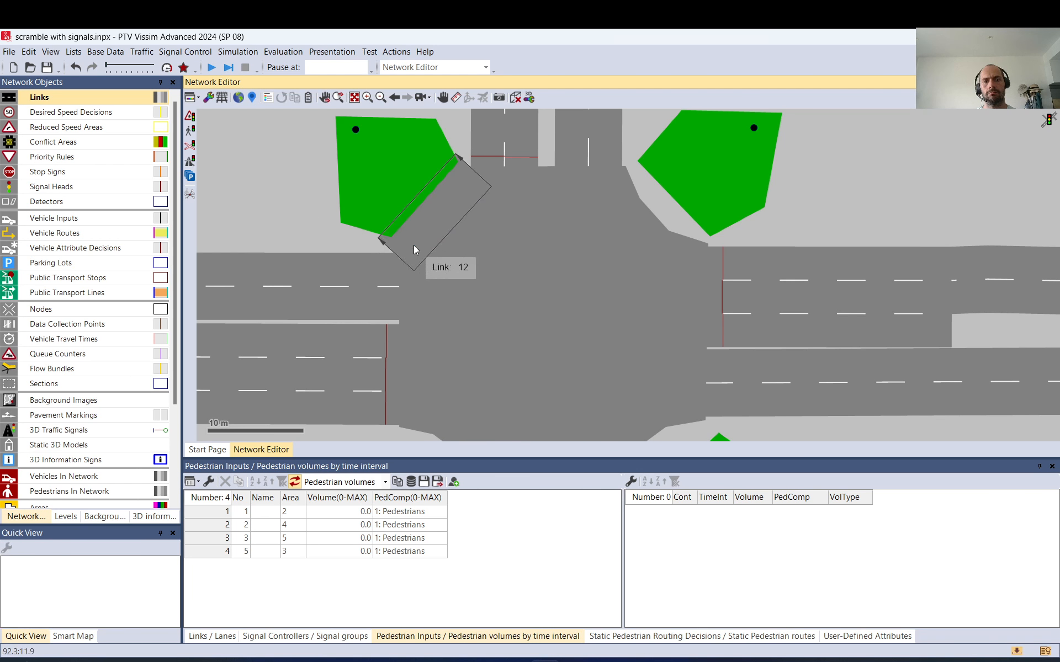
click(413, 244)
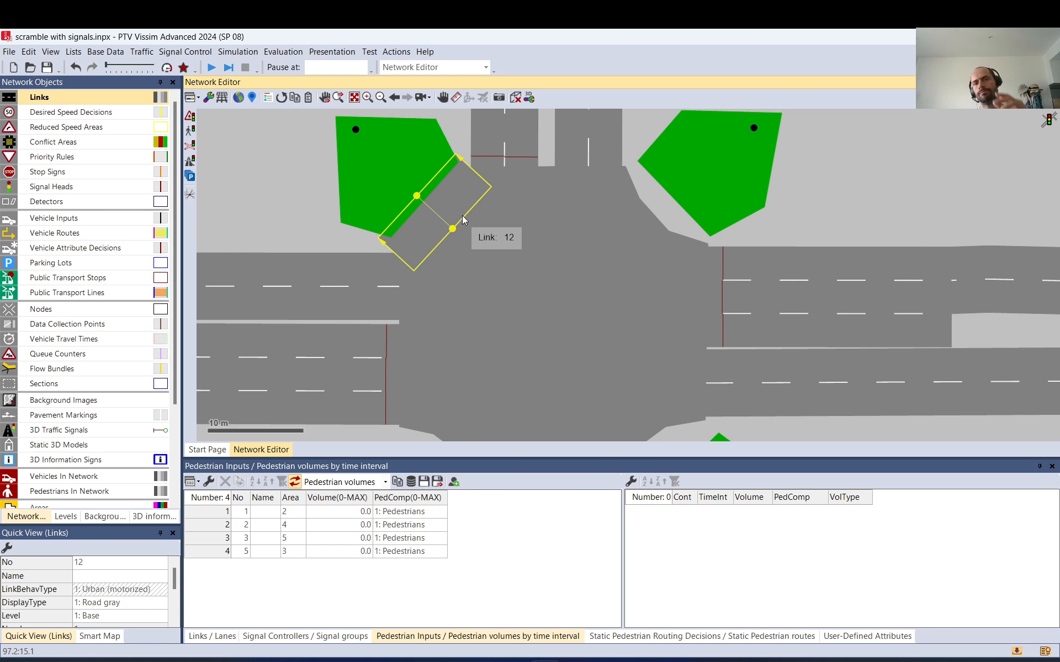
- Copy the north-west pedestrian link to the north-east corner and turn it so it joins that corner area to the central area
click(314, 208)
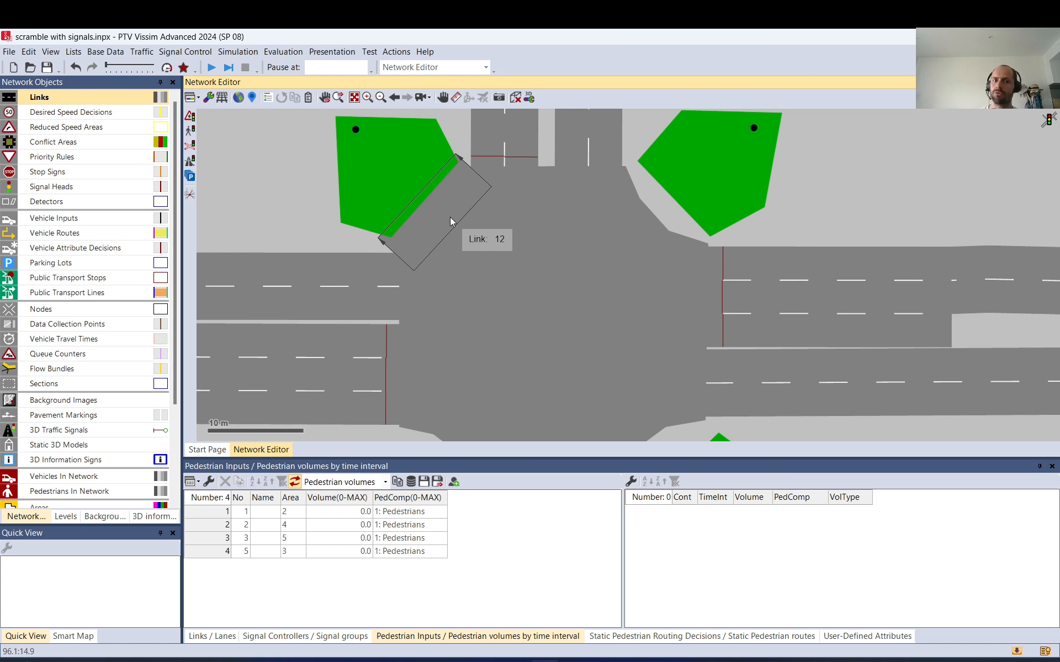
click(449, 217)
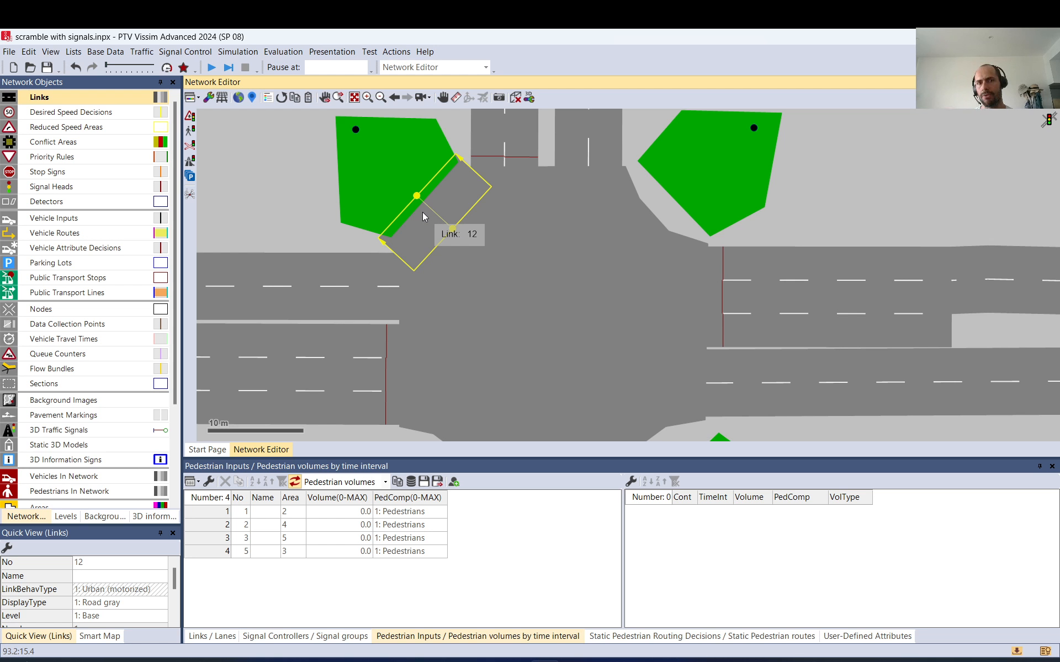
key(Return)
mouse_move(678, 194)
mouse_down()
mouse_move(657, 224)
mouse_move(641, 221)
mouse_move(675, 188)
mouse_up()
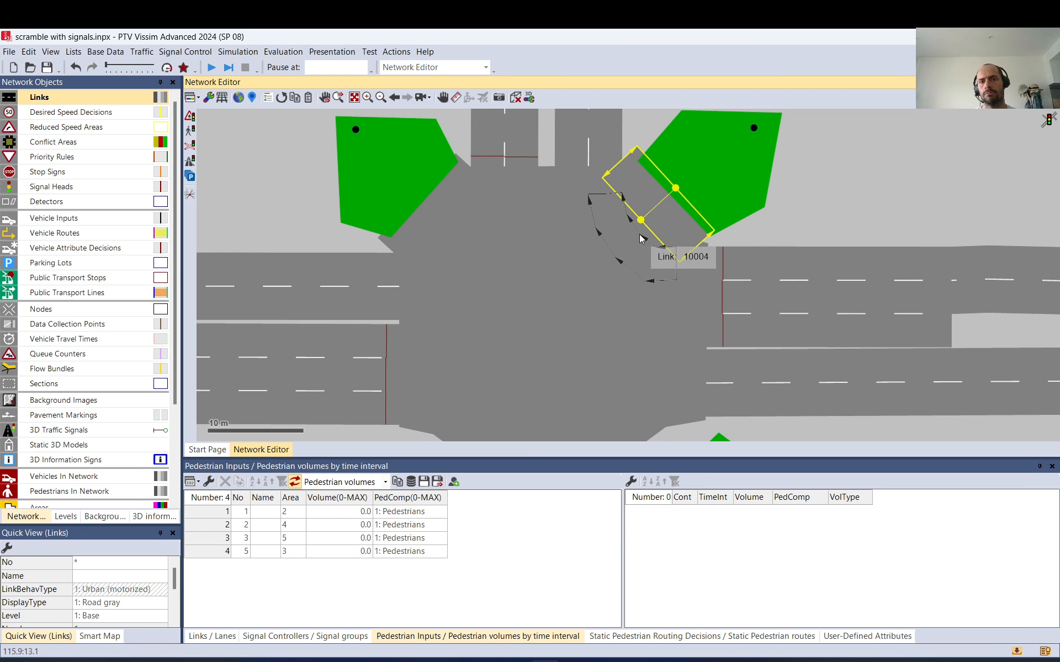
drag(679, 213, 684, 213)
- Copy the north-east pedestrian link to the south-east corner and align its end points between the corner and central areas
drag(757, 247, 698, 202)
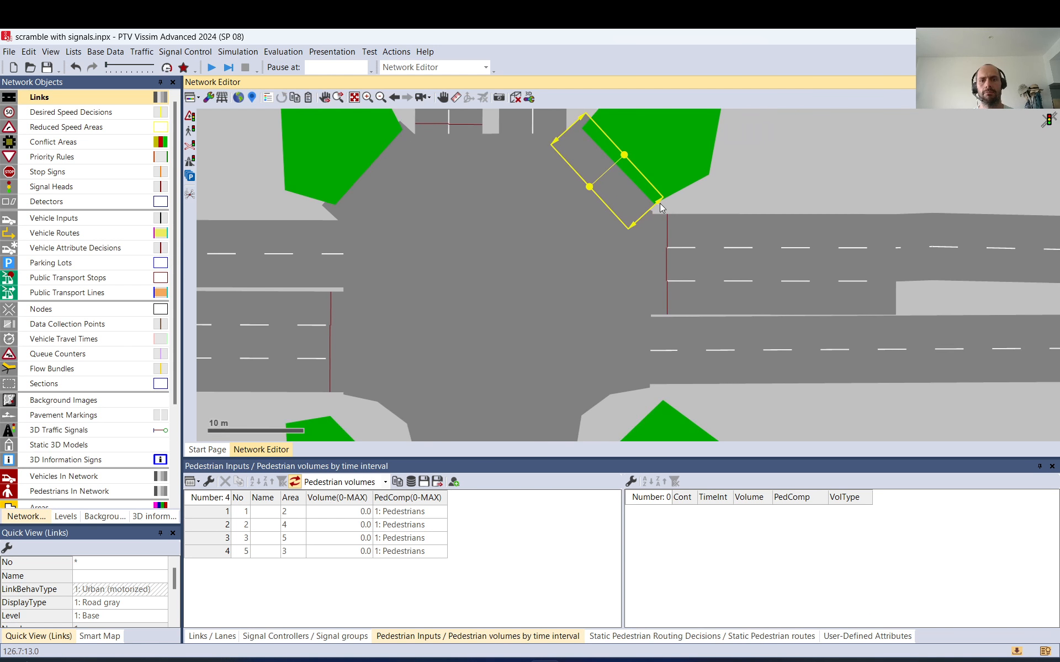
scroll(662, 207, down, 1)
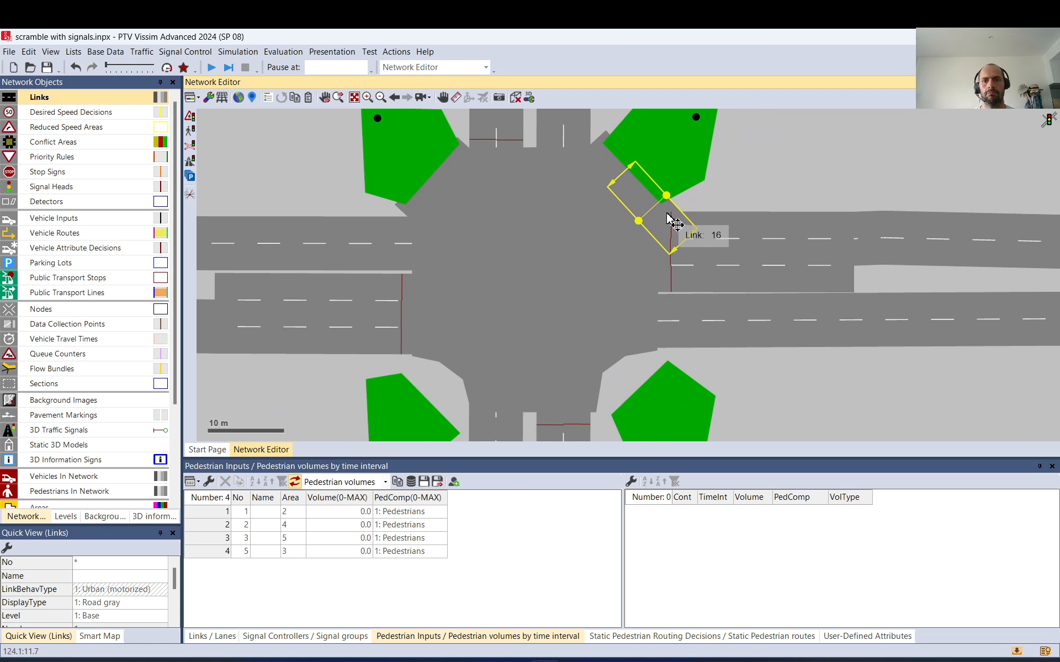
drag(667, 215, 613, 362)
drag(642, 403, 643, 394)
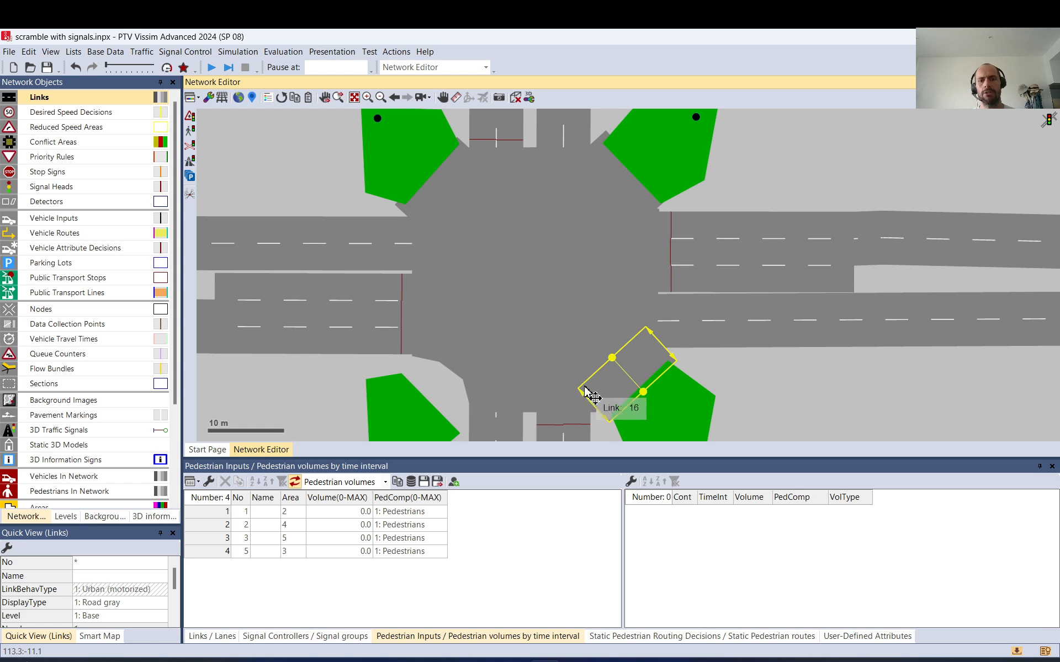
- Copy the south-east pedestrian link to the south-west corner and align its end points between the corner and central areas
drag(605, 400, 414, 377)
scroll(434, 428, up, 3)
drag(494, 308, 476, 310)
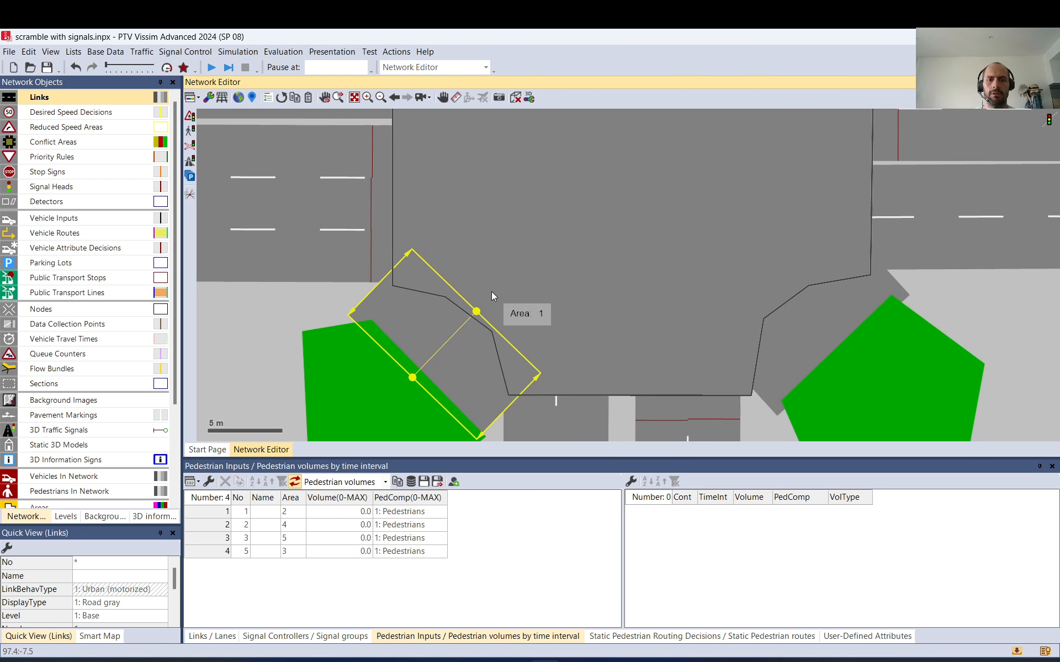
click(317, 305)
scroll(347, 305, down, 1)
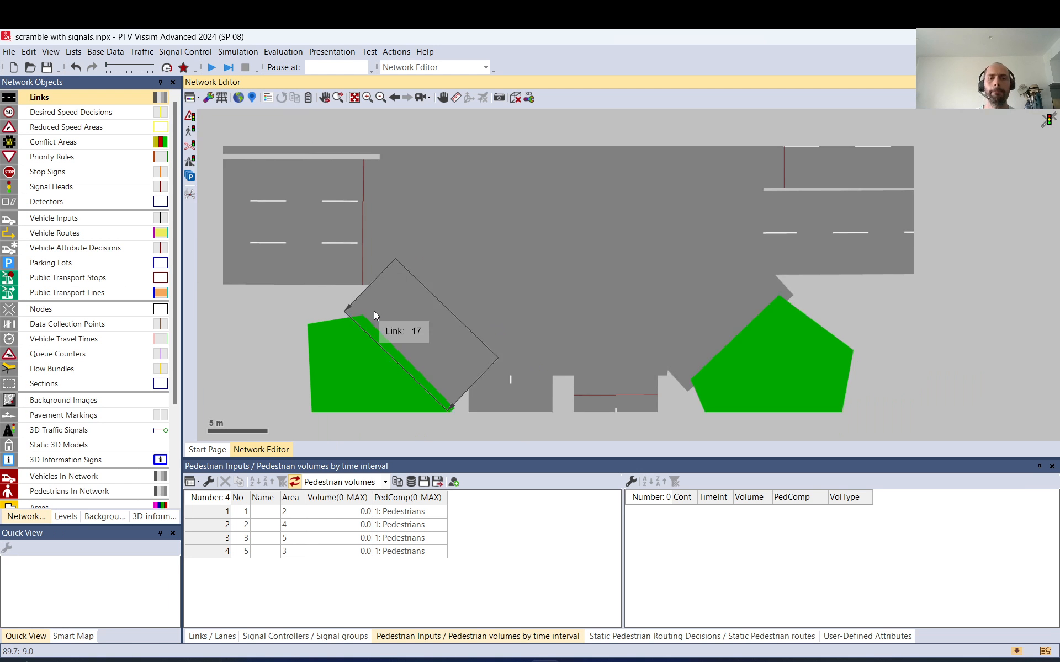
- Examine the overlapping opposite-direction links 11 and 12 at the north-west corner by selecting each in turn
scroll(390, 317, down, 2)
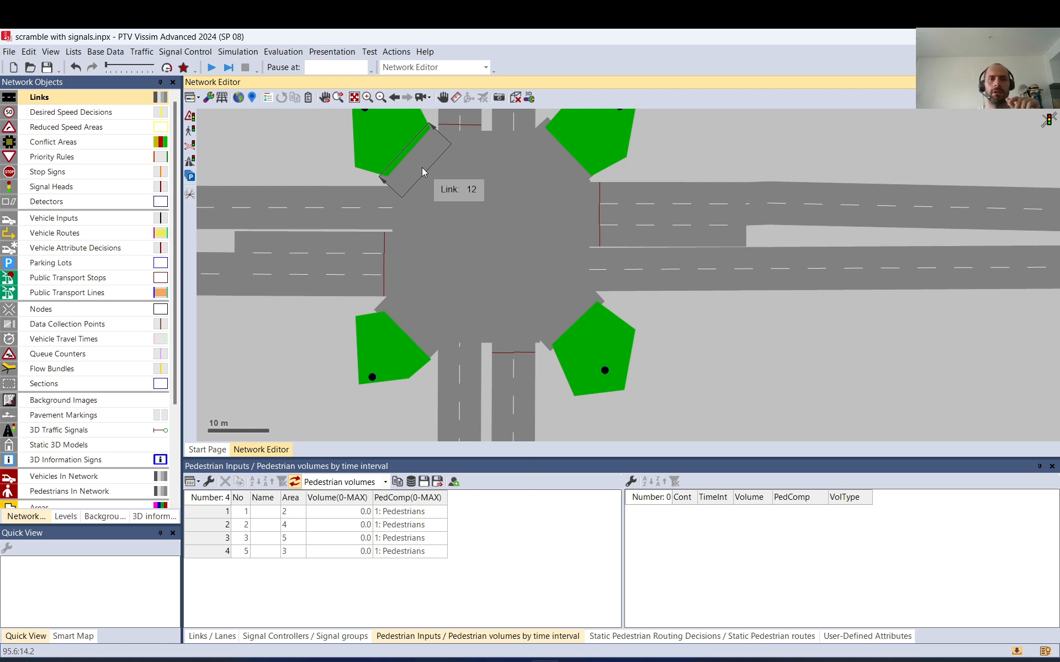
click(422, 159)
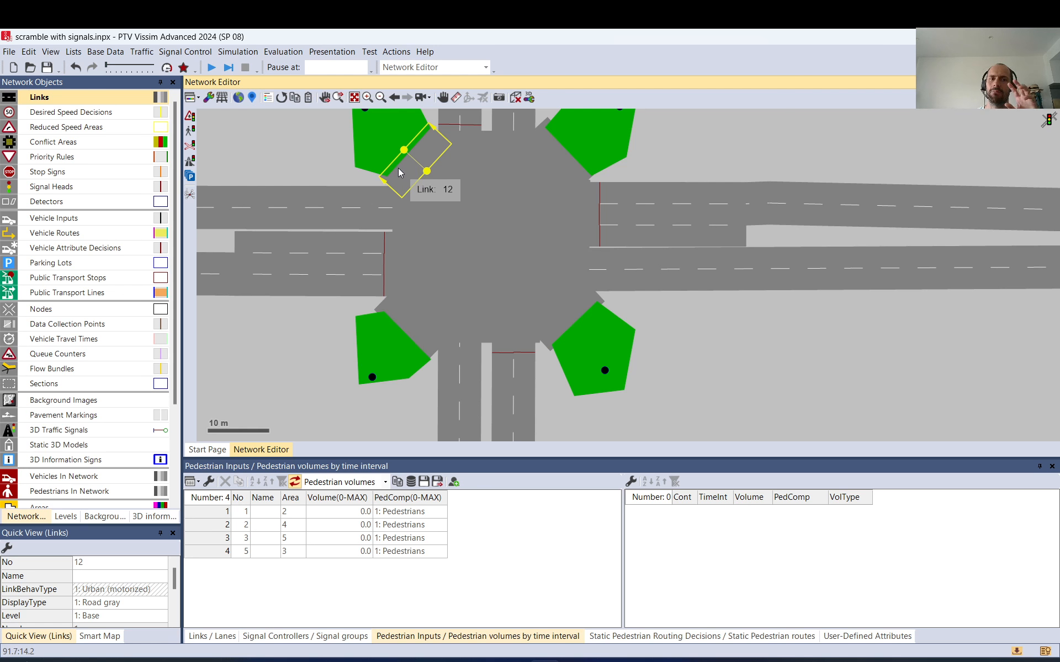
click(336, 153)
scroll(418, 137, up, 1)
scroll(418, 137, up, 1)
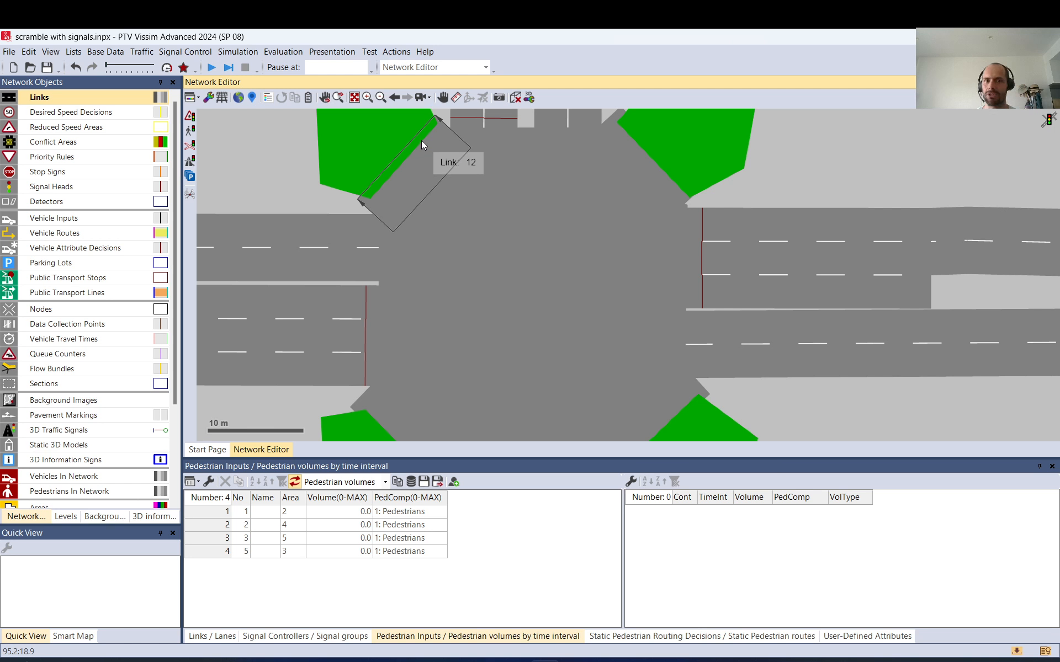
click(422, 151)
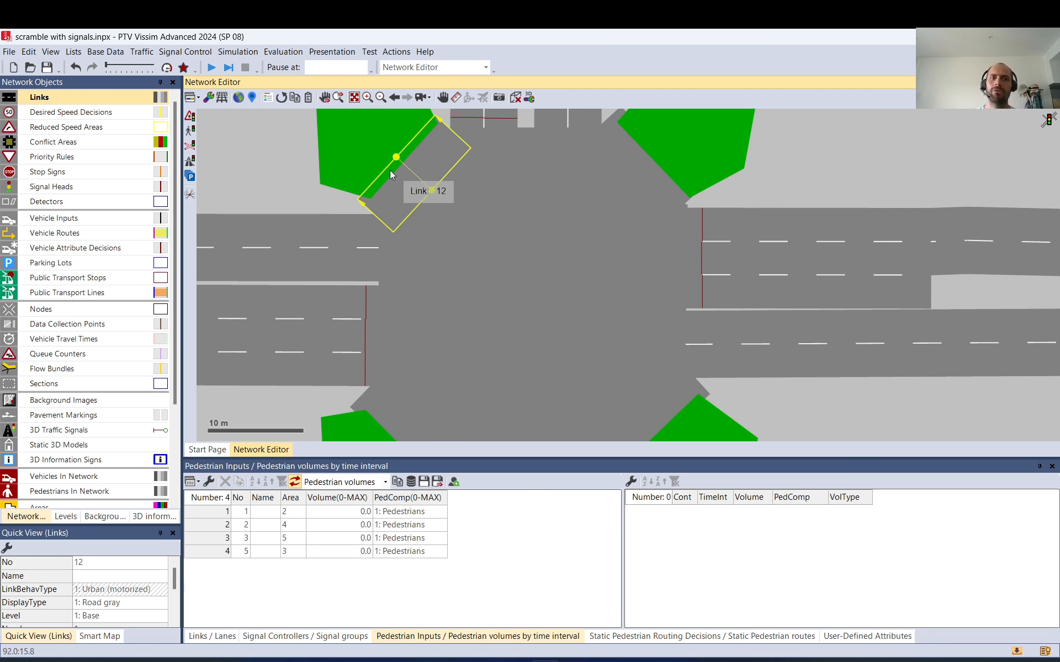
click(425, 174)
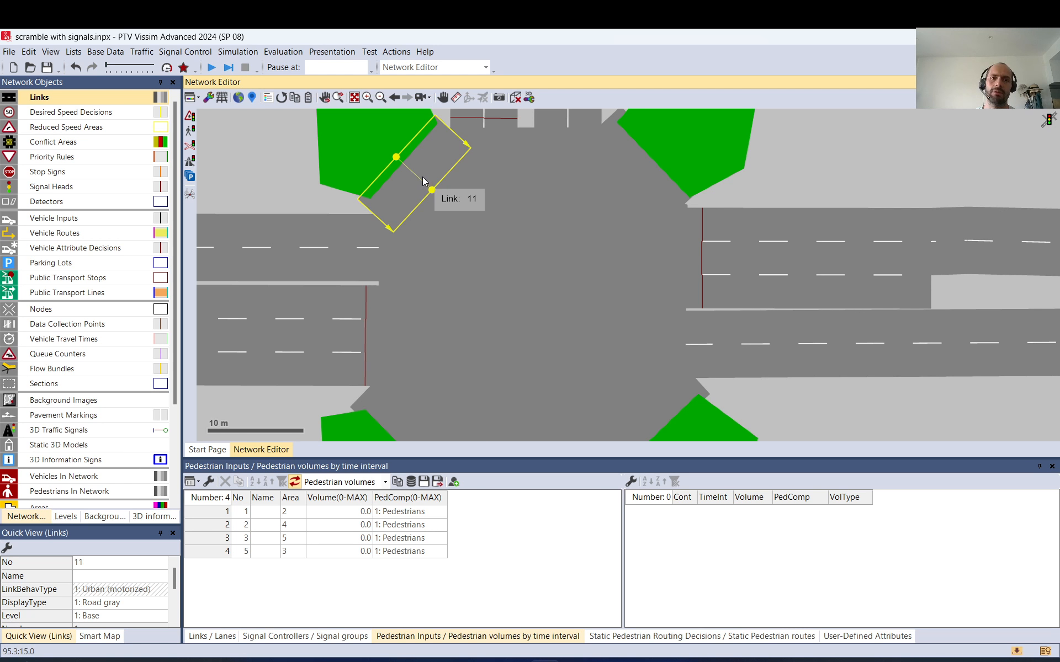
click(422, 176)
click(422, 176)
click(422, 174)
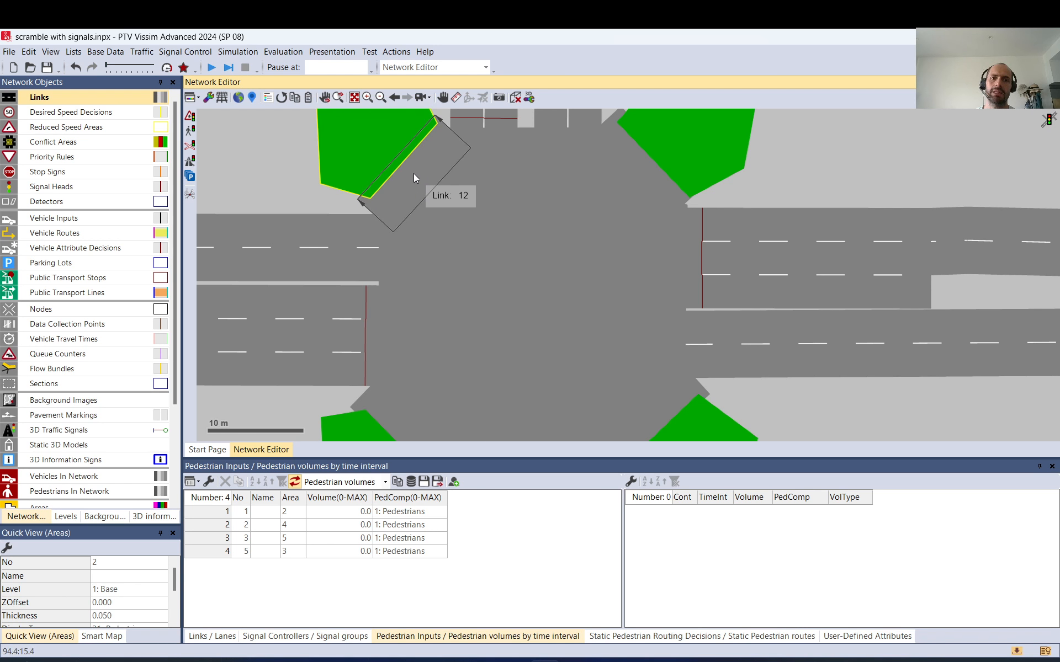
click(372, 209)
click(373, 211)
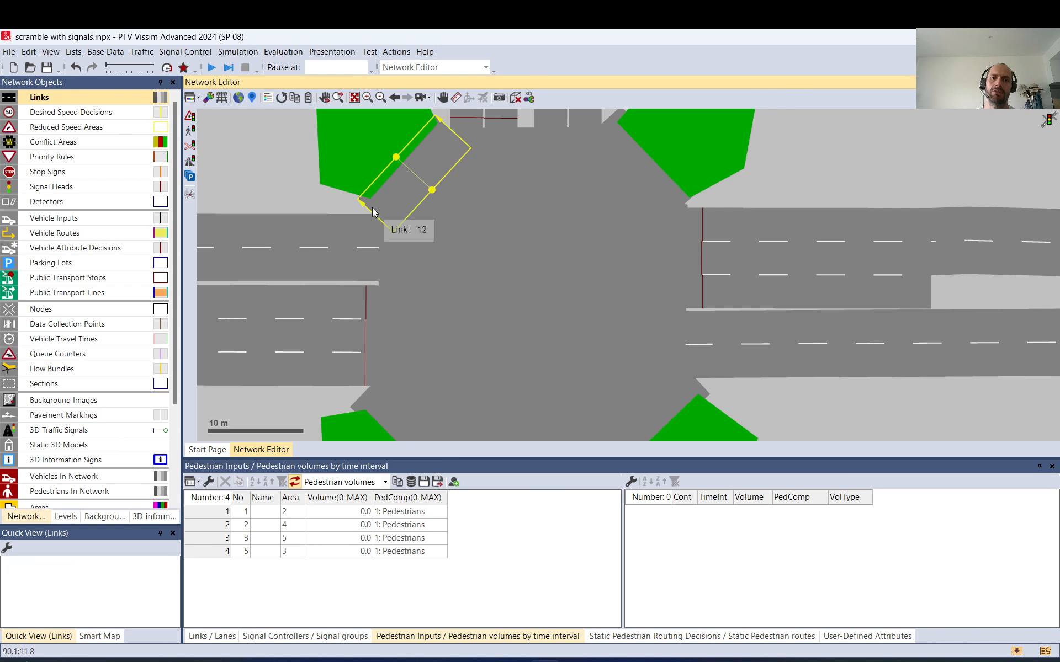
click(372, 211)
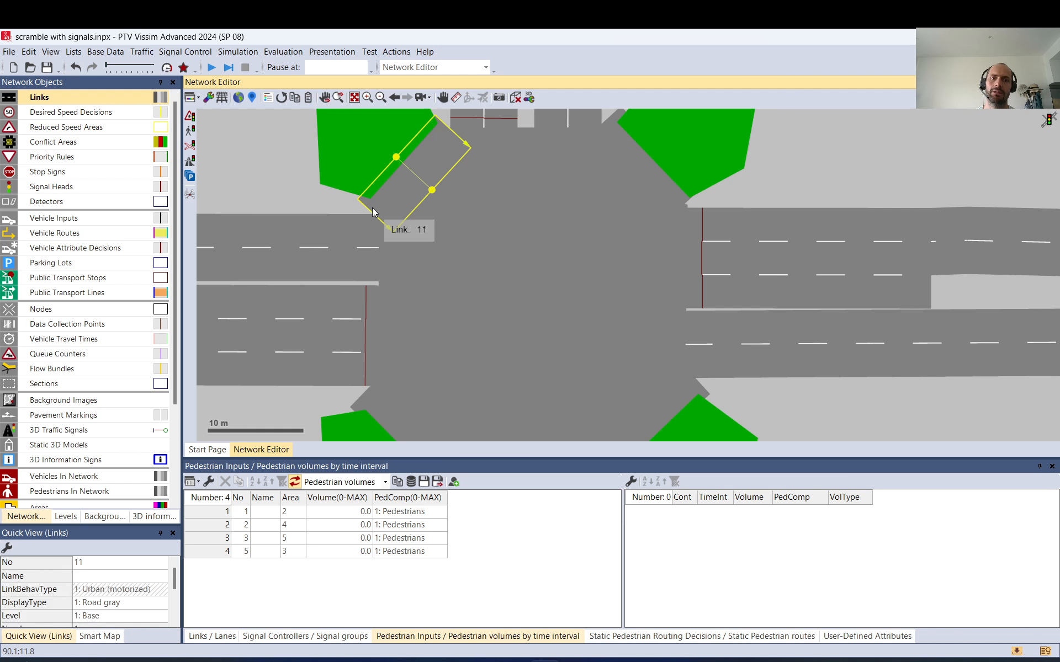
click(267, 190)
- Add a signal head at about 2.1 m on north-west pedestrian link 11 and assign it to signal group 1 - 5: Pedestrian
click(94, 186)
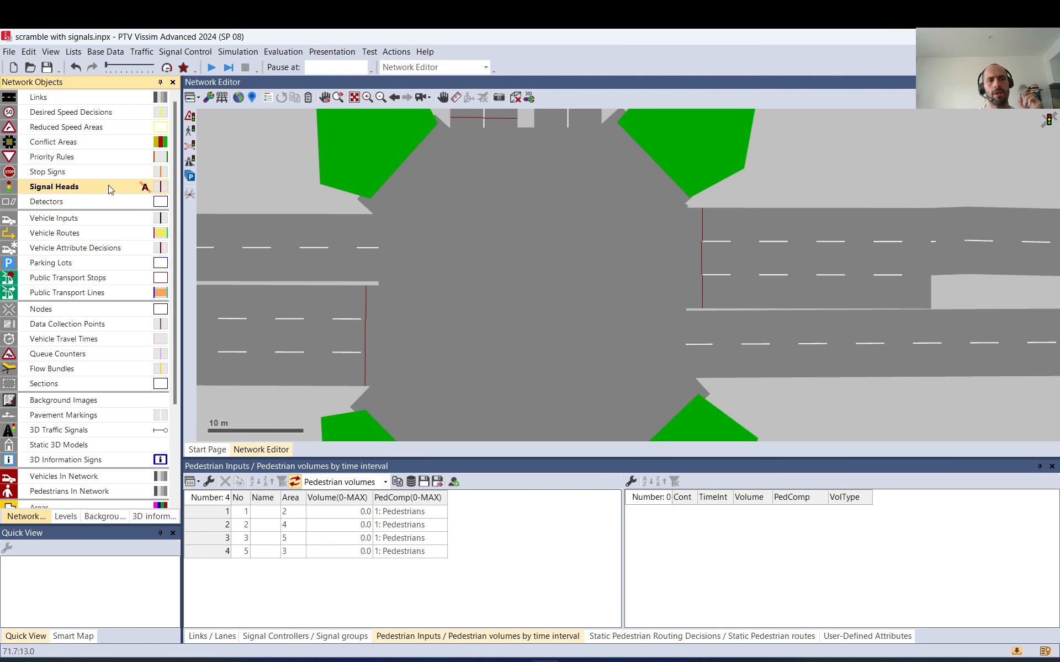
right_click(396, 186)
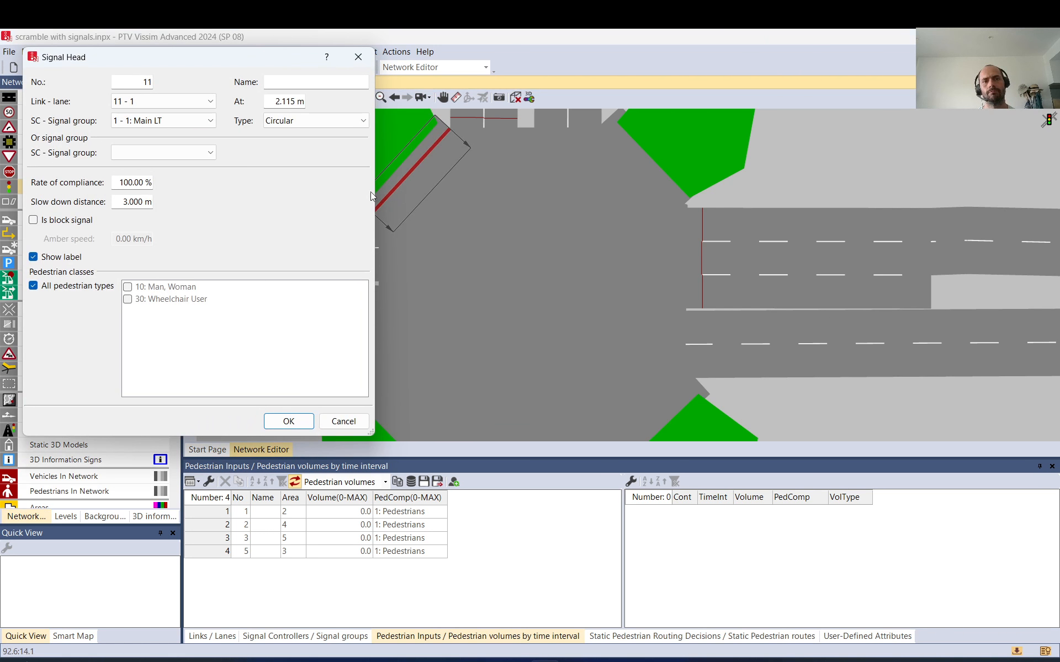
click(188, 127)
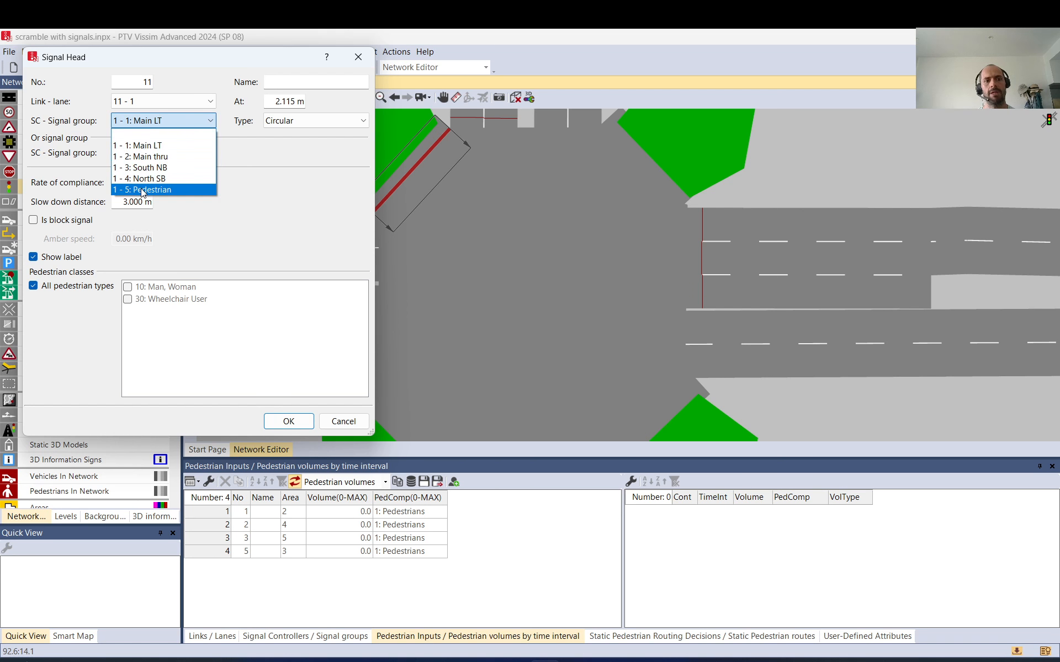
click(142, 189)
click(288, 422)
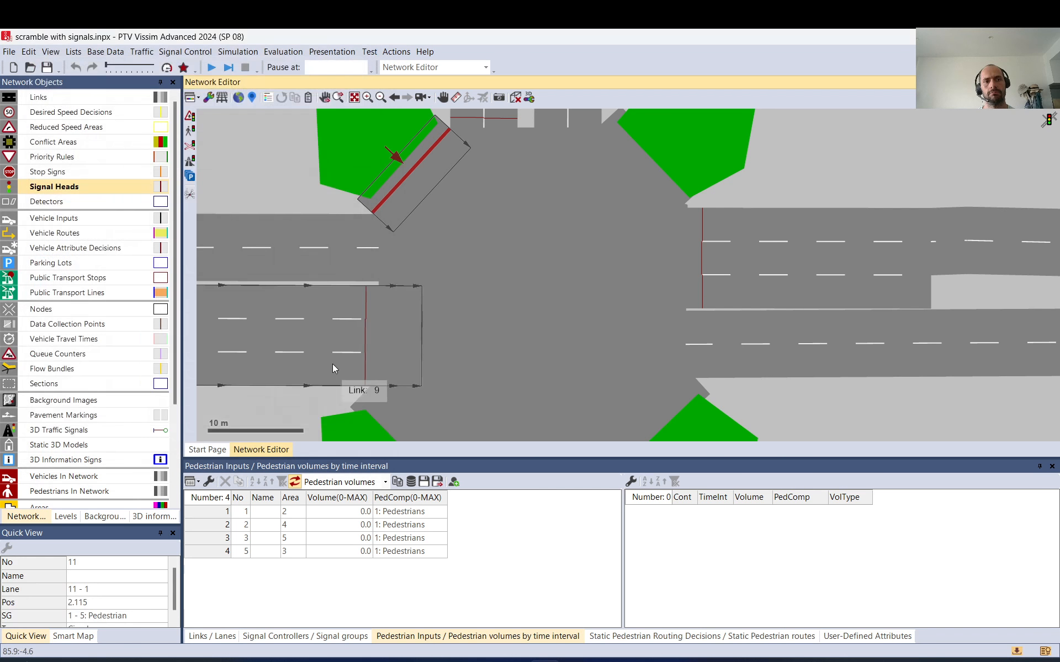
- Move the north-west pedestrian signal head closer to the corner area, to about 1.4 m along link 11
drag(404, 197, 404, 197)
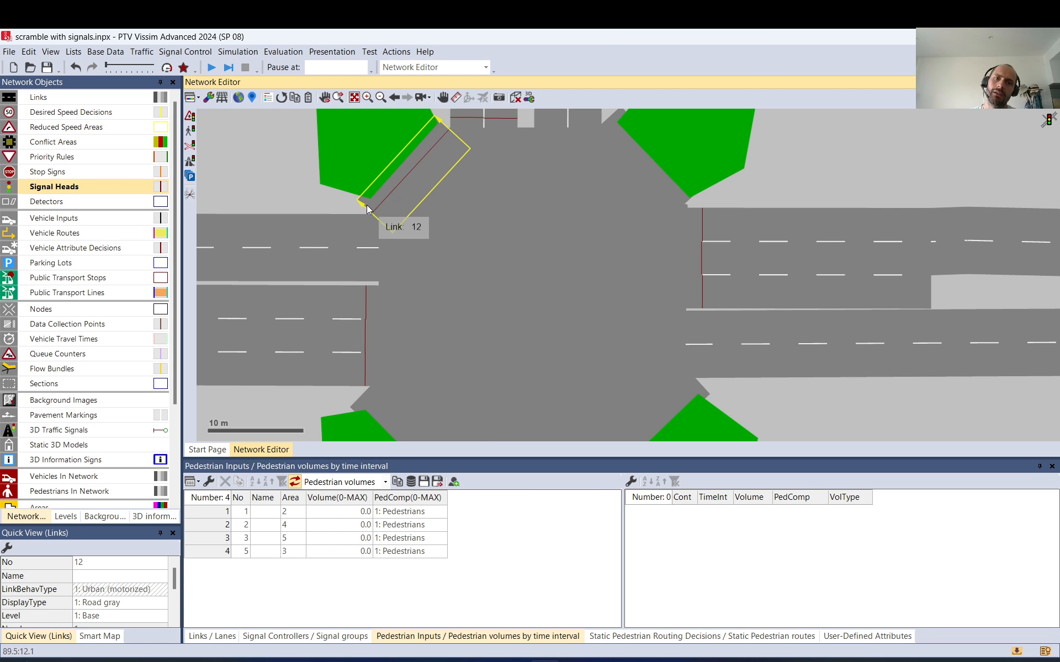
click(394, 192)
mouse_move(393, 192)
mouse_down()
mouse_move(436, 195)
mouse_move(393, 196)
mouse_move(388, 185)
mouse_move(390, 202)
mouse_move(377, 202)
mouse_up()
click(333, 203)
click(310, 188)
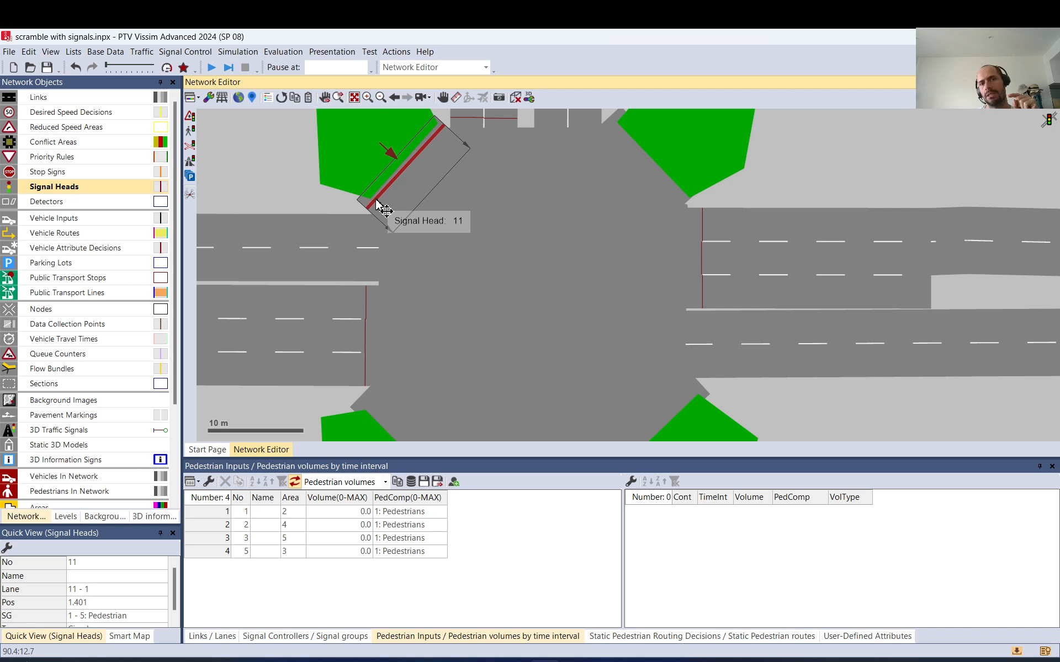
- Add a signal head at about 2.6 m on north-east pedestrian link 14 and assign it to signal group 1 - 5: Pedestrian
click(627, 161)
ctrl+right_click(631, 154)
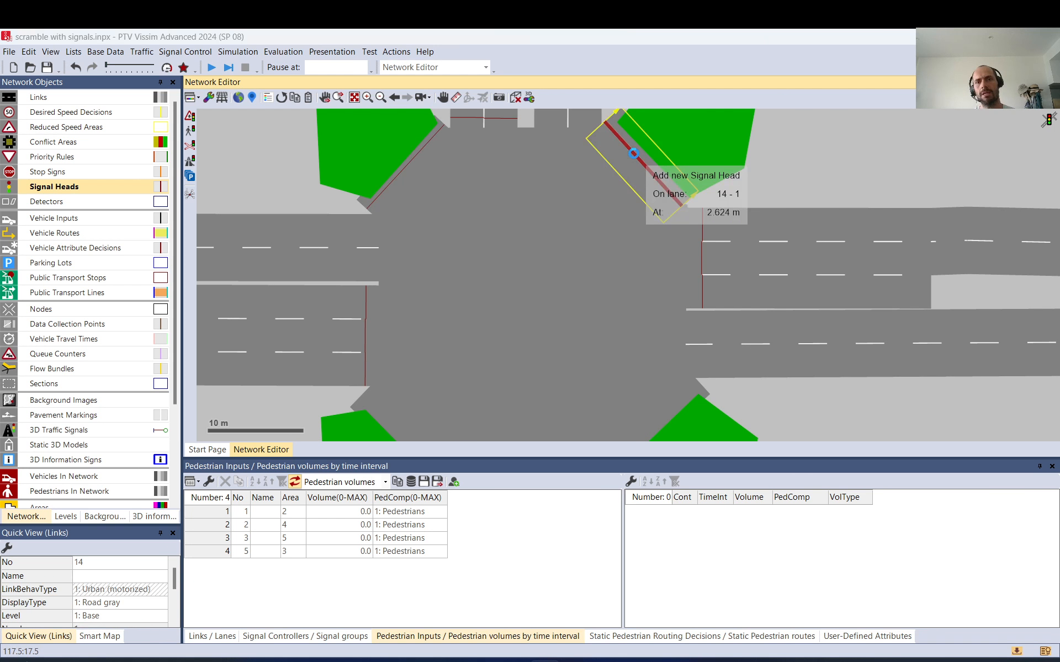
click(192, 120)
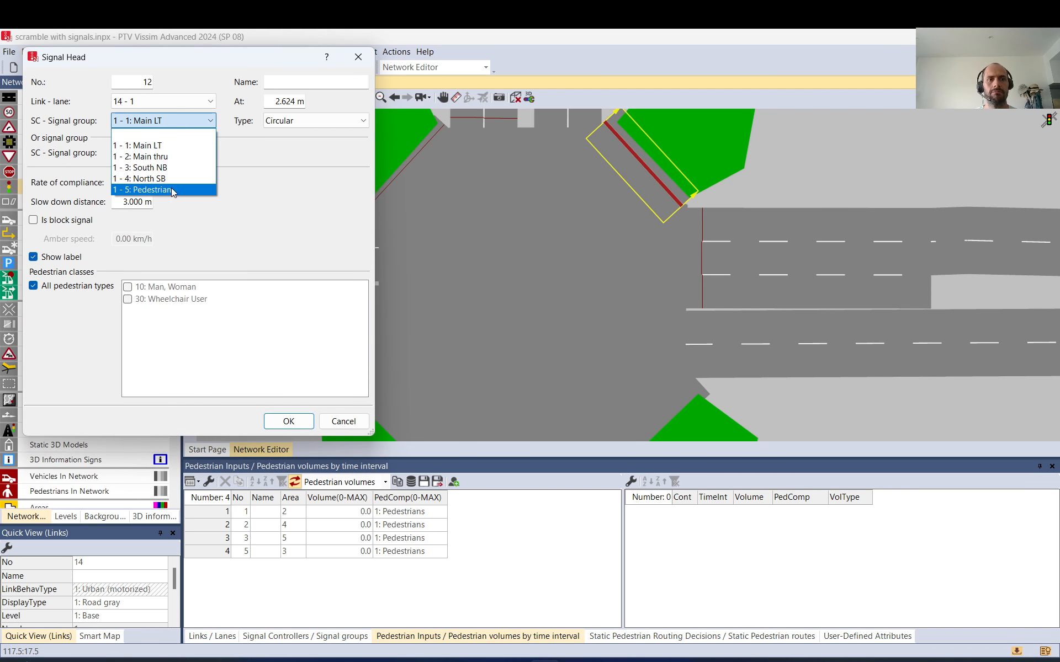
click(171, 187)
click(288, 421)
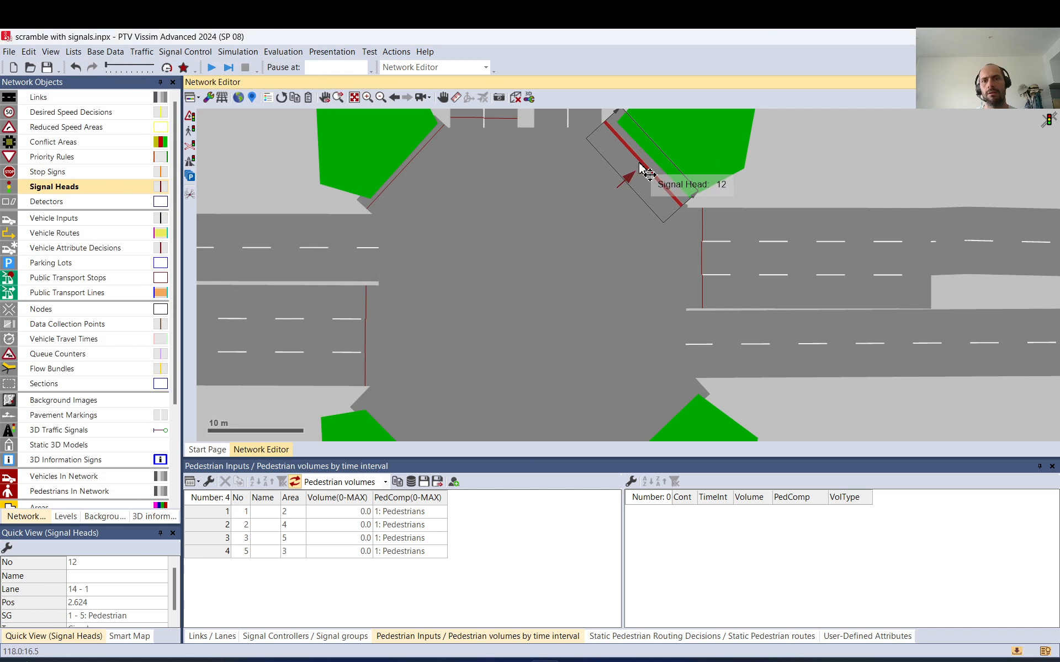
- Move the north-east pedestrian signal head onto link 13, leading from the corner to the centre, at about 2.0 m
drag(644, 164, 645, 164)
drag(743, 175, 719, 270)
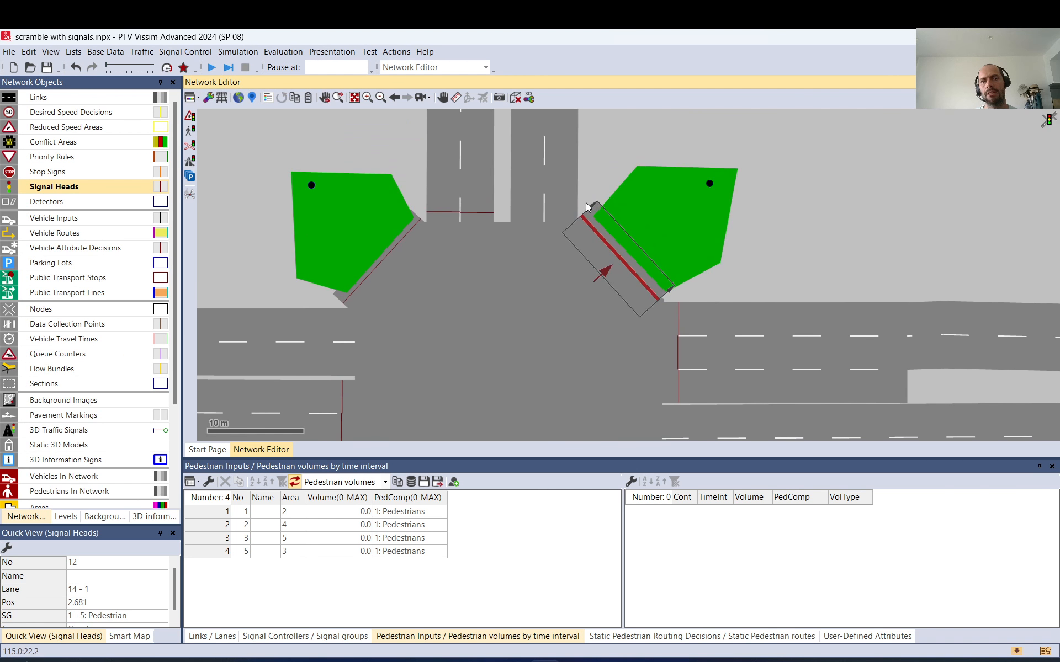
drag(613, 248, 614, 248)
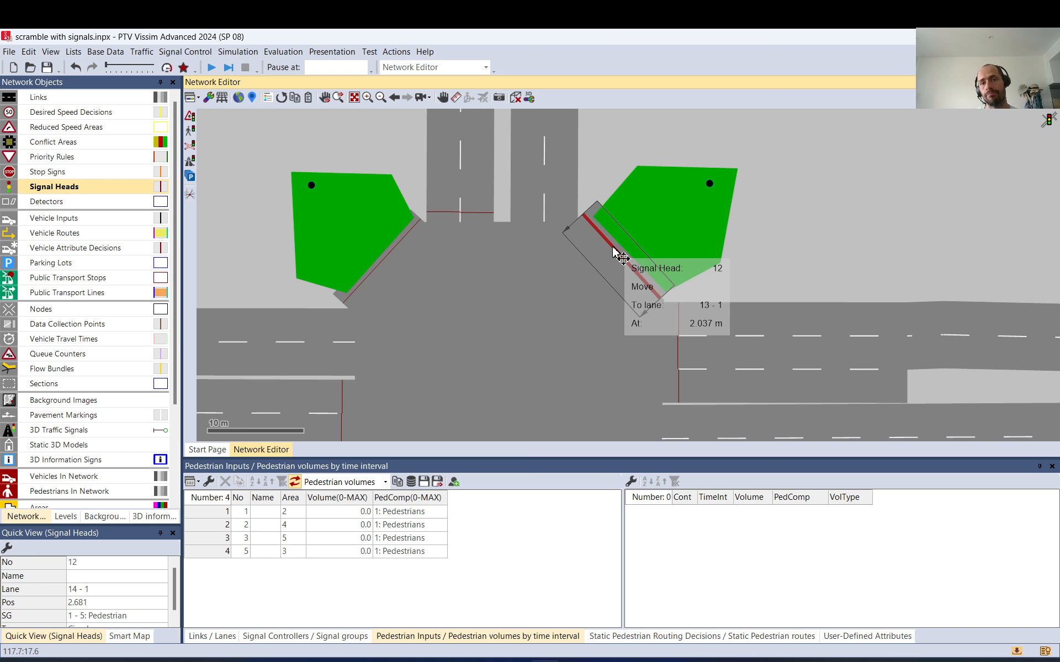
drag(613, 248, 613, 247)
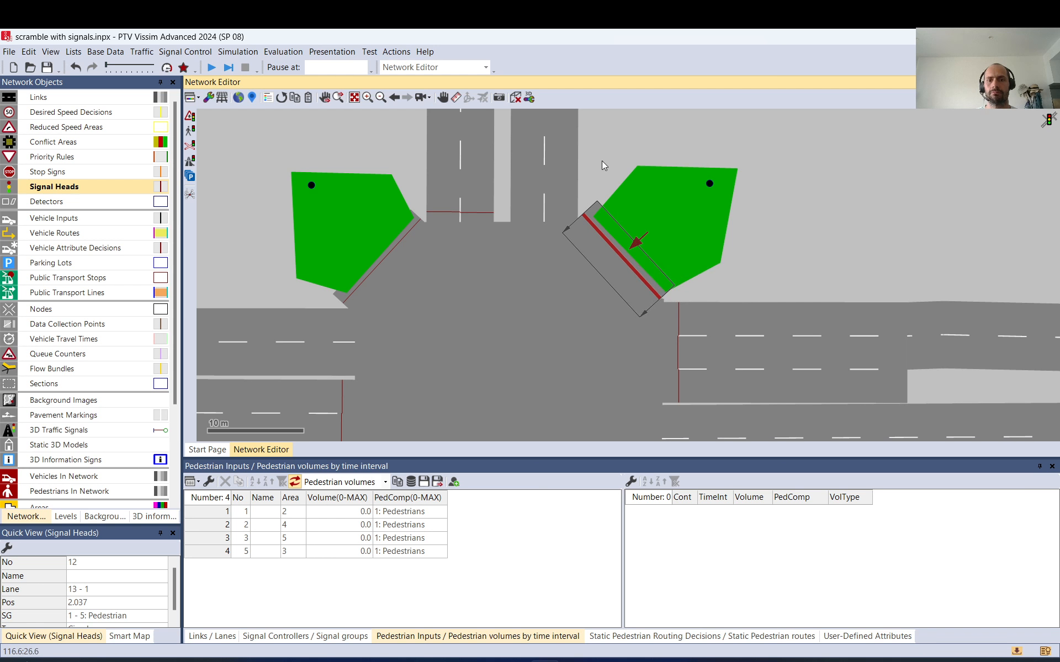
click(589, 193)
- Add a signal head on the south-west pedestrian link with signal group 1 - 5: Pedestrian and move it slightly closer to the corner area
scroll(581, 207, down, 1)
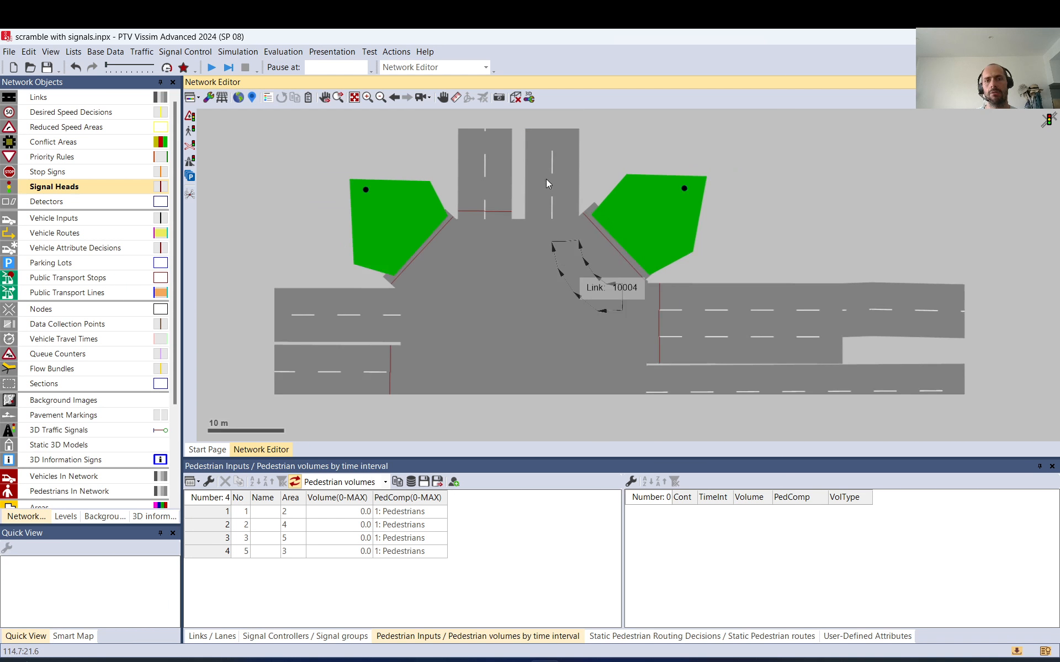
scroll(524, 436, up, 3)
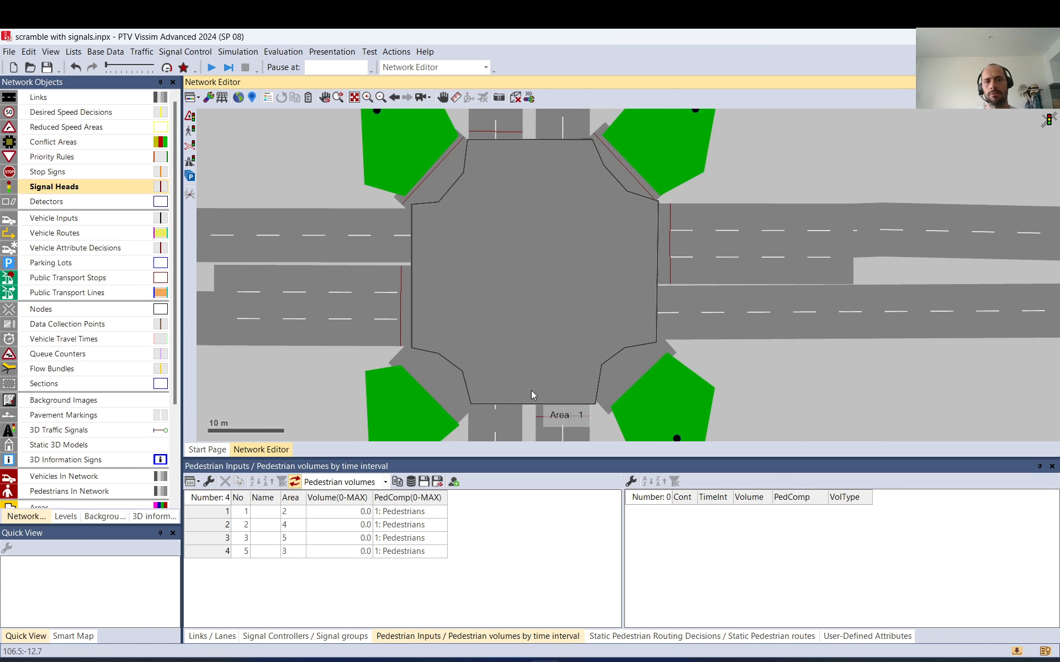
scroll(454, 391, up, 2)
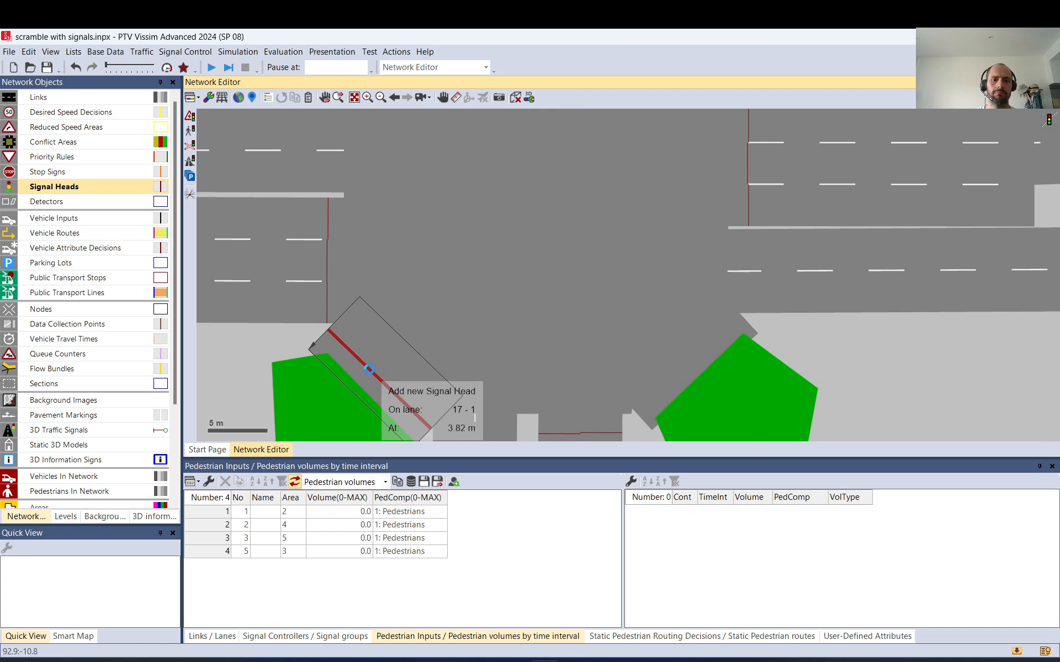
double_click(369, 371)
click(183, 121)
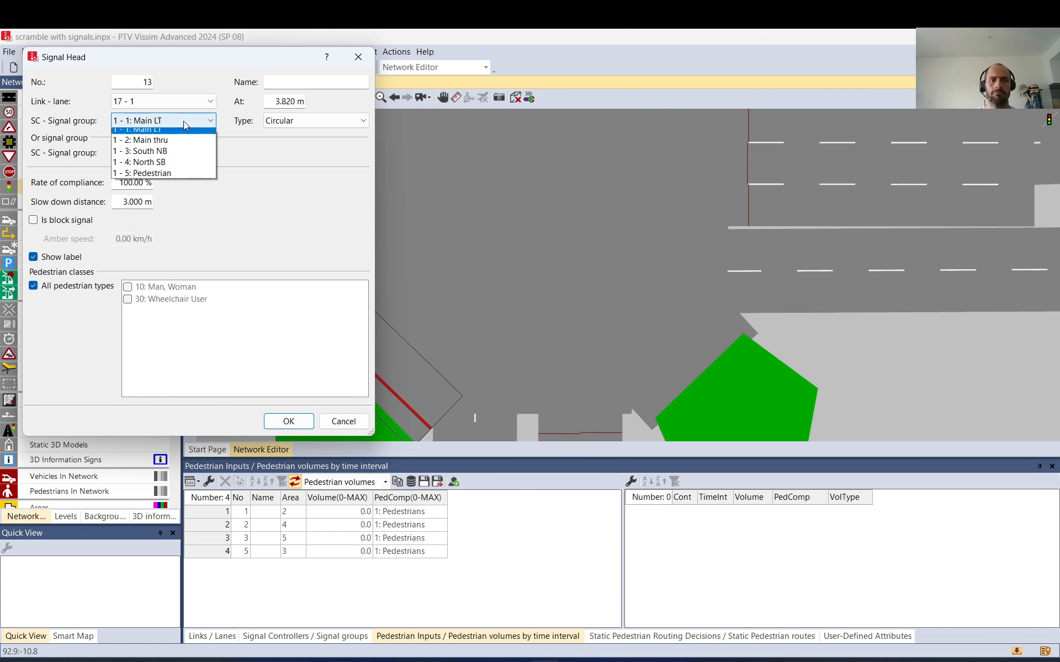
click(174, 193)
click(288, 421)
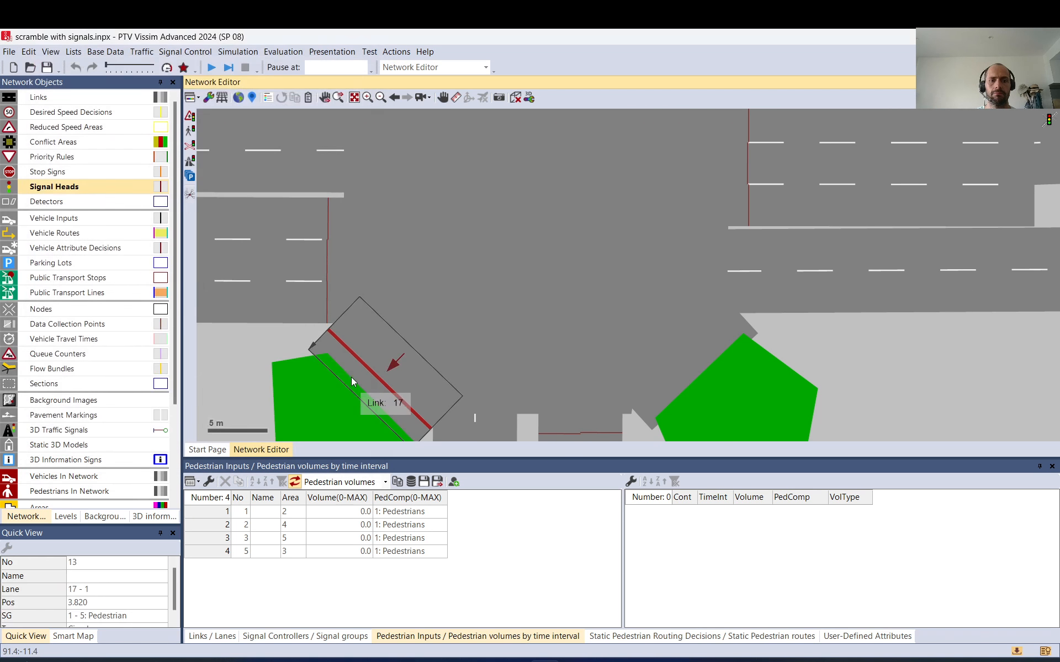
drag(368, 382, 370, 383)
- Add a signal head at about 3.7 m on south-east pedestrian link 16 and assign it to signal group 1 - 5: Pedestrian
click(693, 367)
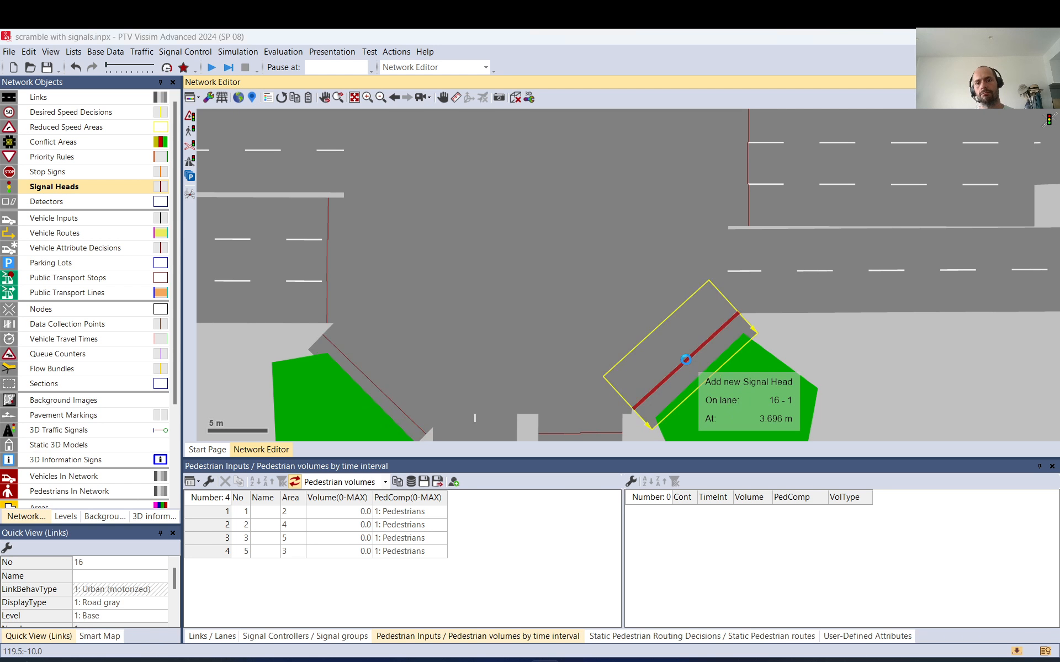
ctrl+right_click(686, 360)
click(190, 121)
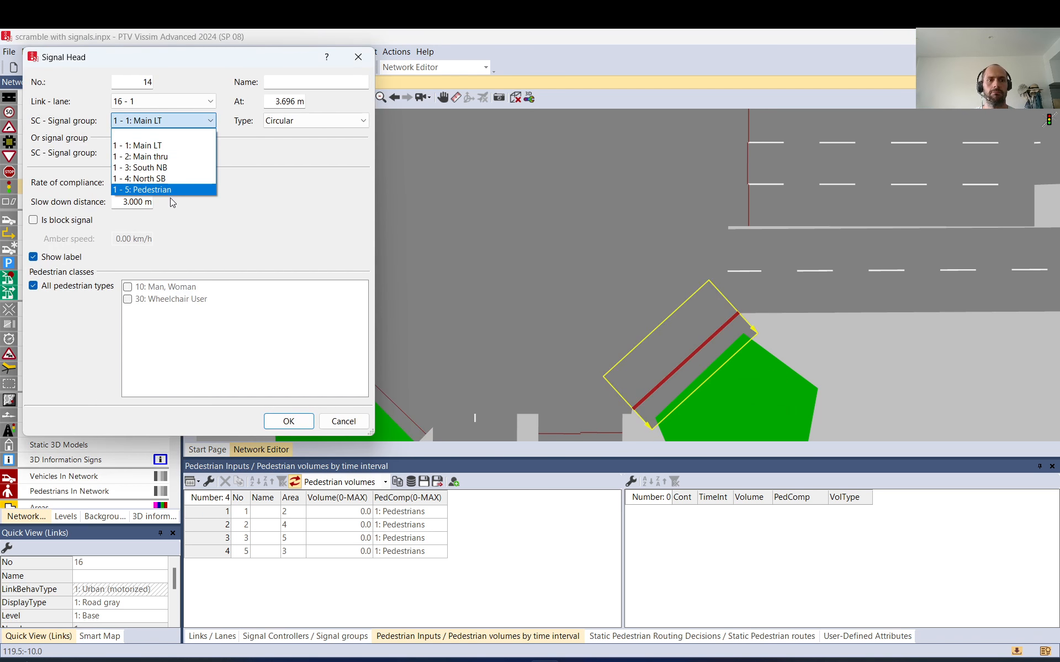
click(170, 191)
click(289, 421)
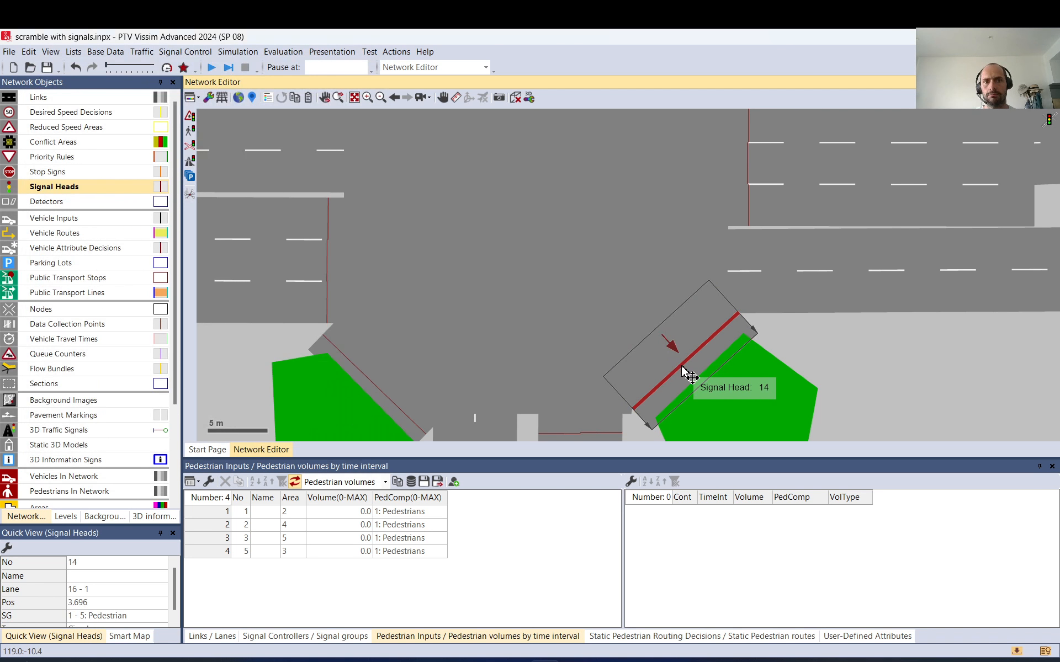
- Move the south-east pedestrian signal head onto link 15, leading from the corner area to the centre, at about 1.7 m
drag(680, 367, 708, 360)
click(856, 348)
click(701, 364)
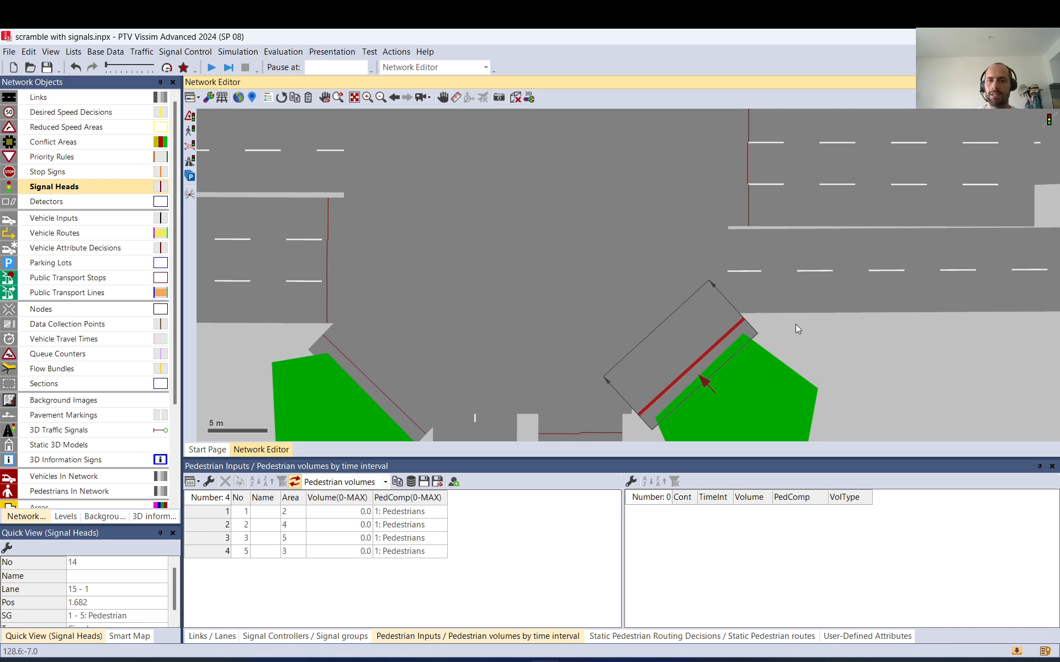
click(796, 325)
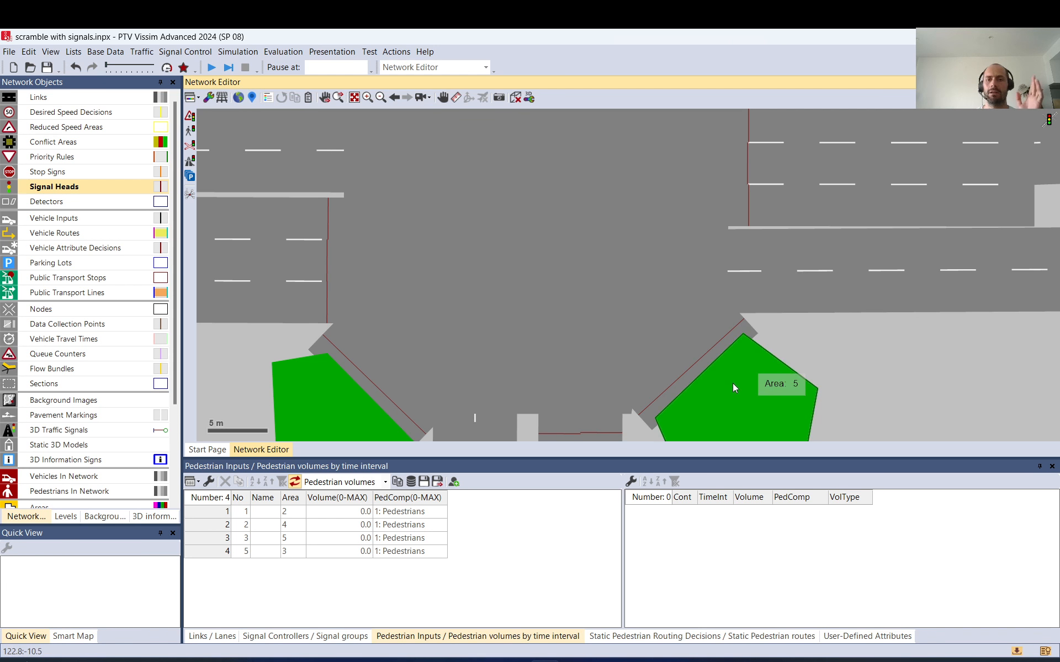
- Activate static vehicle routes as the network object type for routing traffic through the intersection
scroll(733, 383, down, 3)
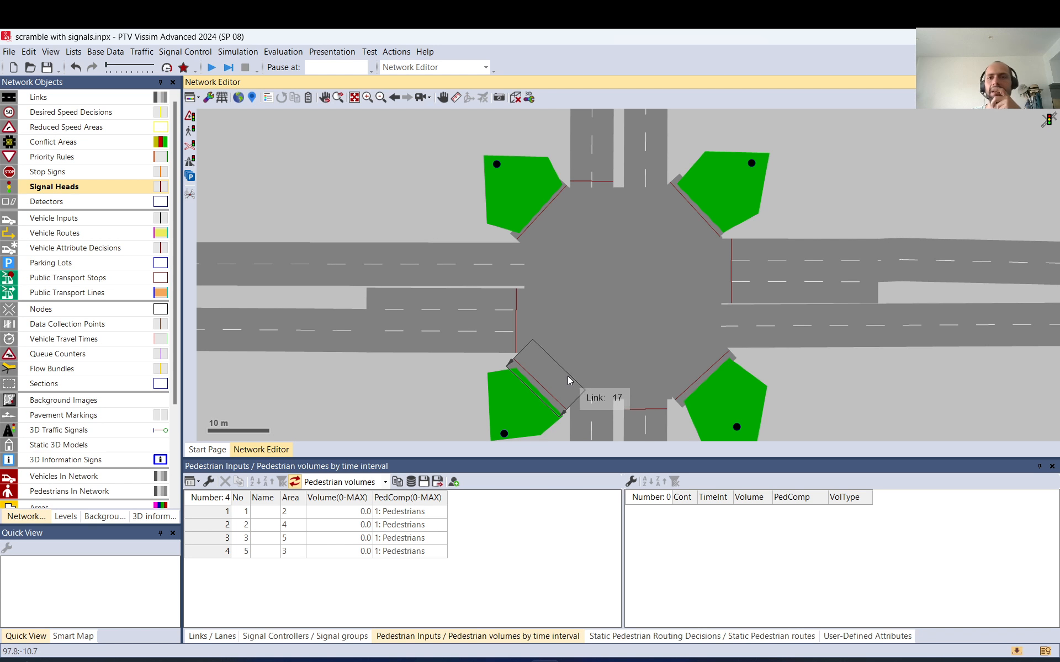
scroll(456, 281, down, 1)
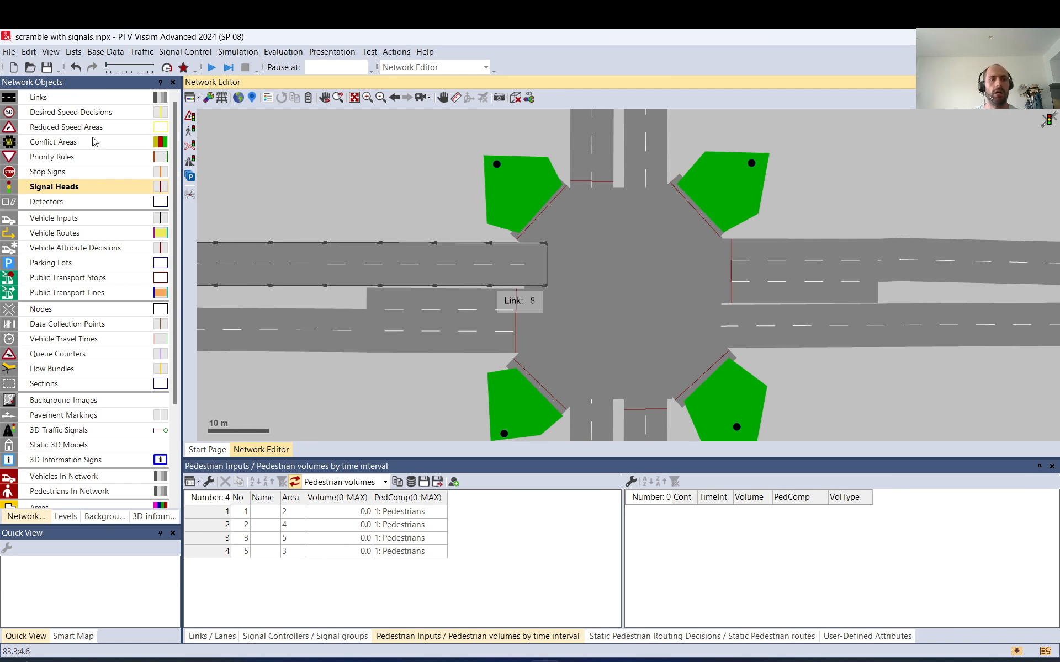
click(81, 236)
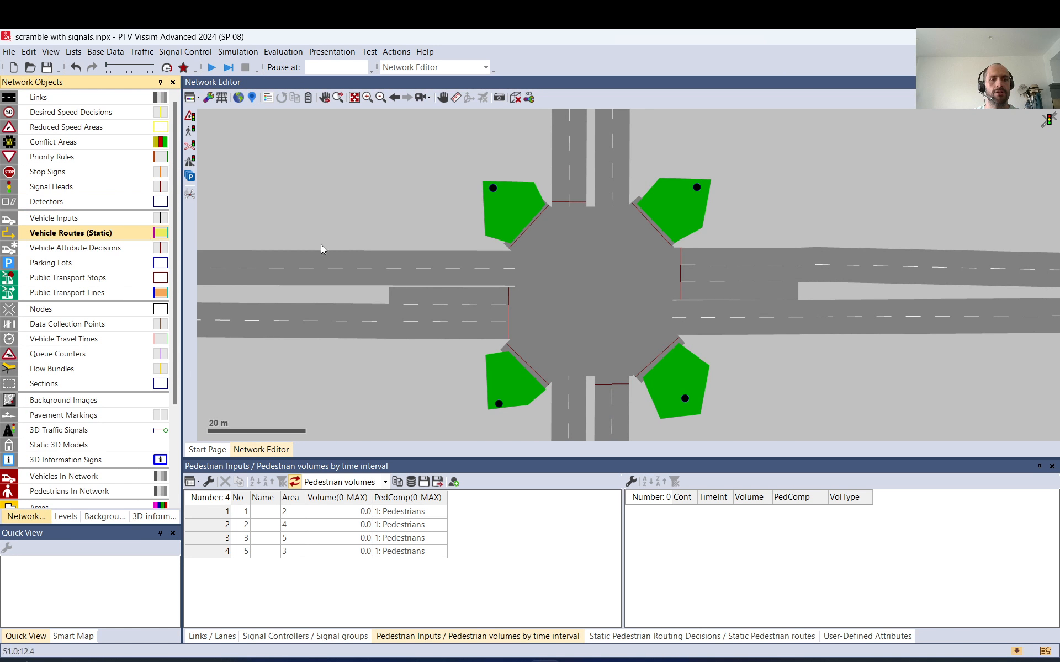
scroll(419, 312, down, 1)
scroll(465, 308, down, 1)
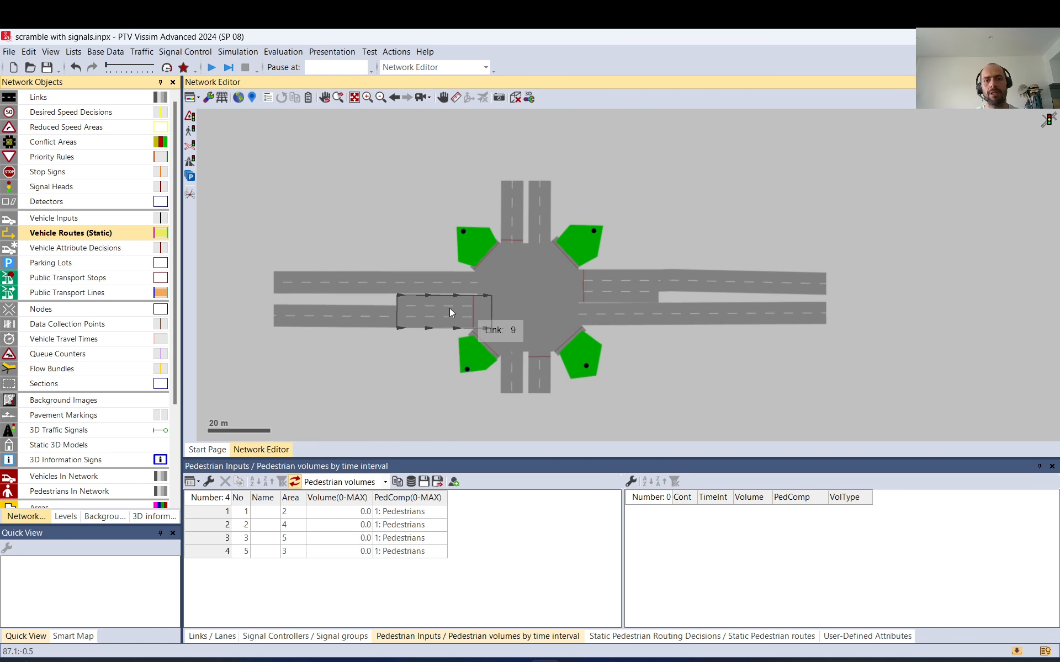
scroll(398, 312, down, 1)
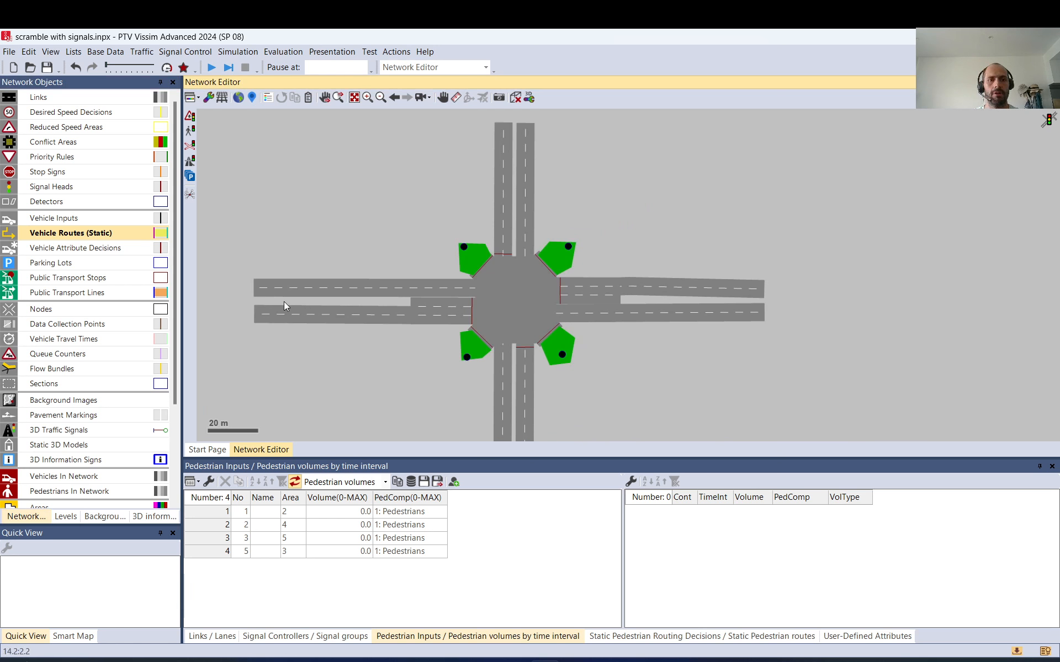
- Add a static vehicle routing decision about 10 m along western approach link 1, with routes to the northern, eastern and southern exit links
right_click(279, 315)
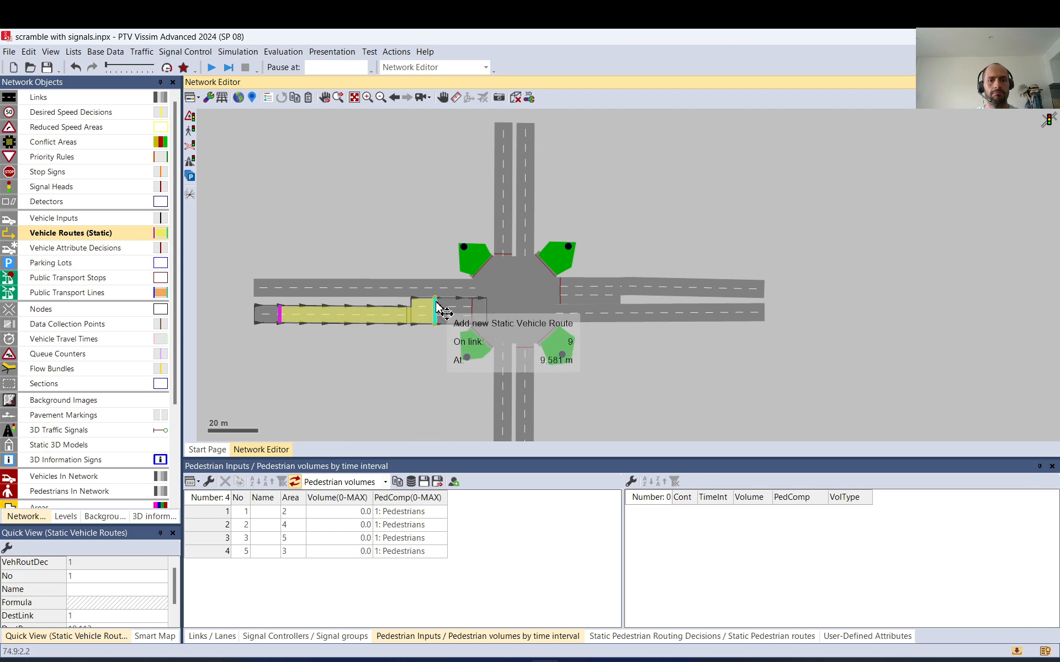
click(525, 132)
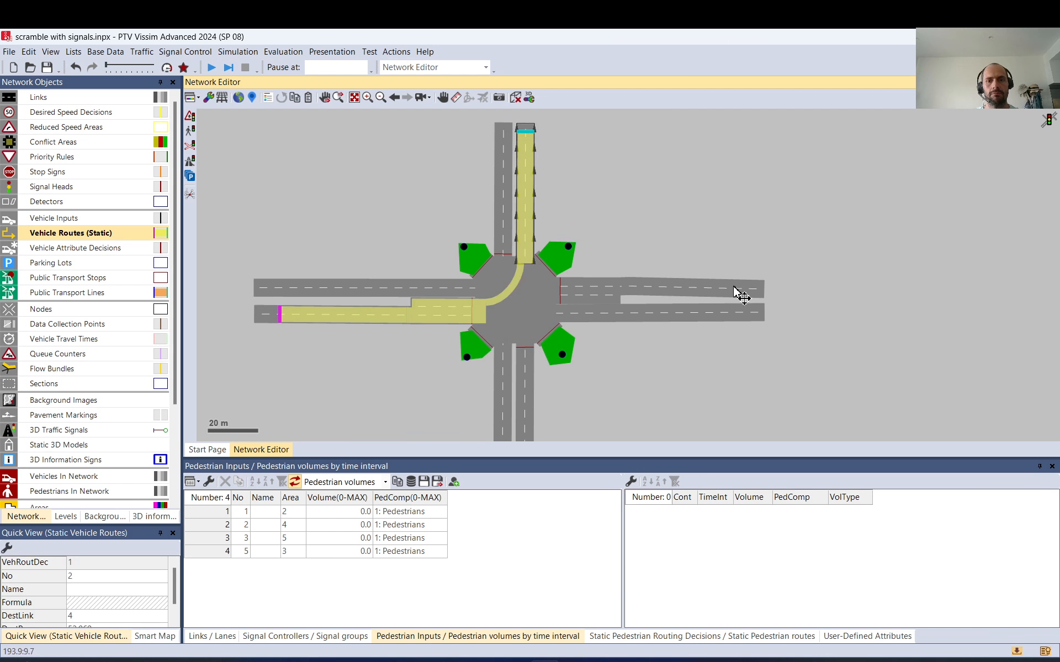
click(737, 312)
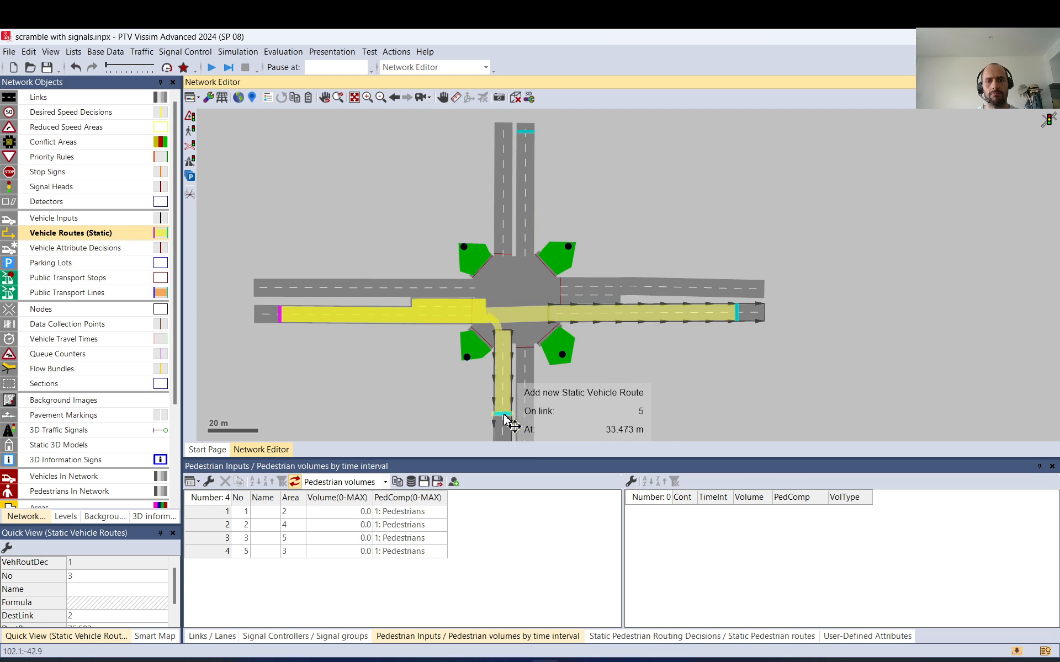
click(503, 422)
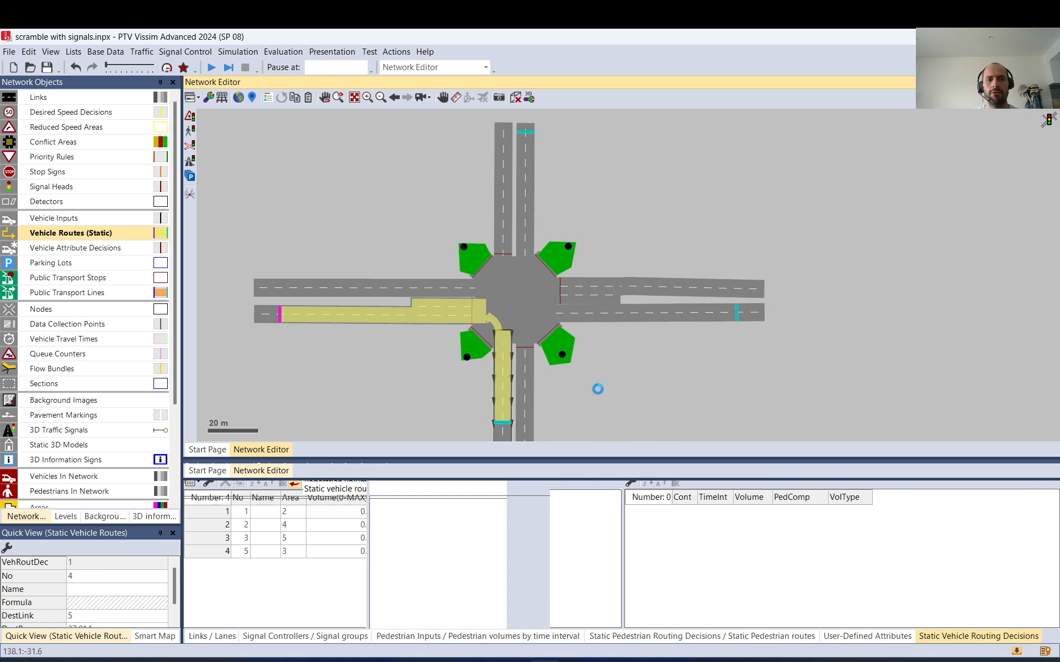
click(651, 346)
- Lengthen the western approach link well outward by moving its start point farther from the intersection
scroll(621, 329, down, 1)
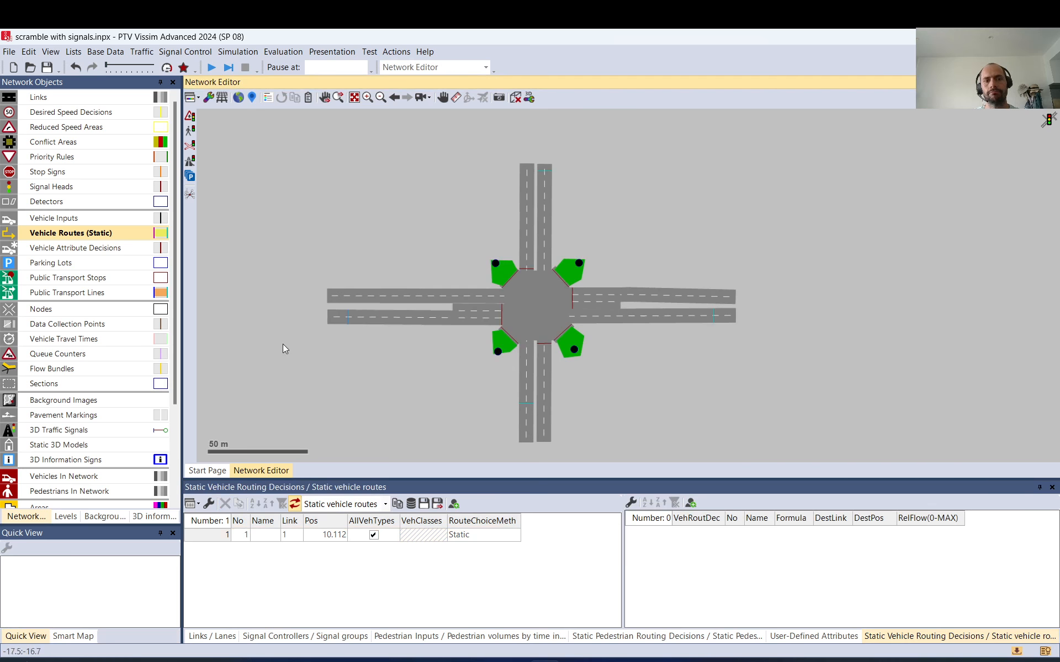
click(330, 318)
click(65, 98)
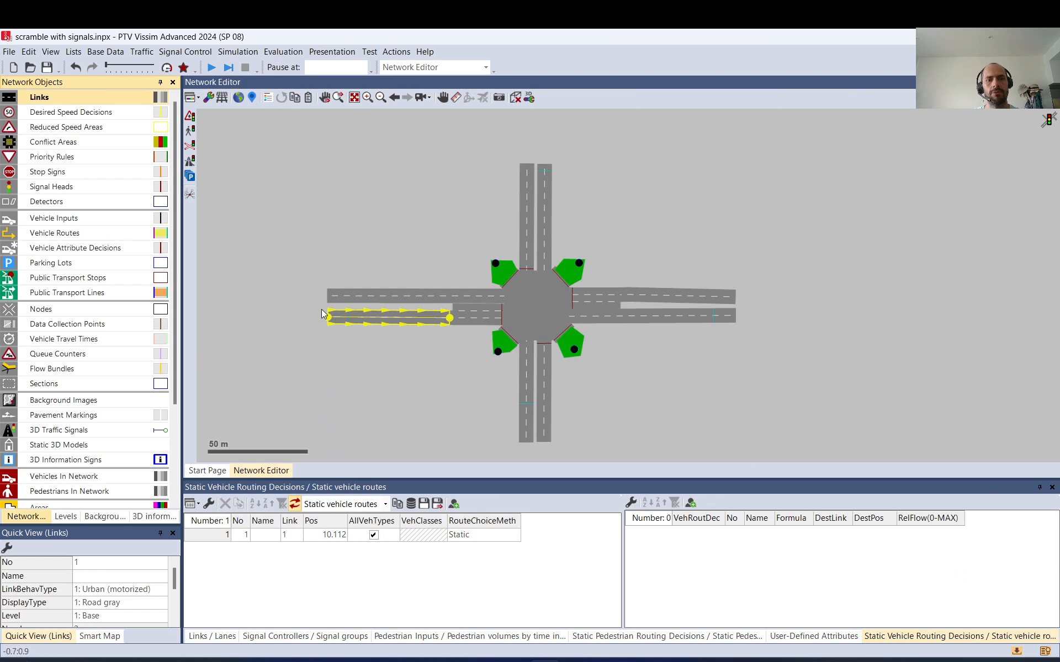
drag(331, 320, 193, 327)
scroll(658, 284, down, 1)
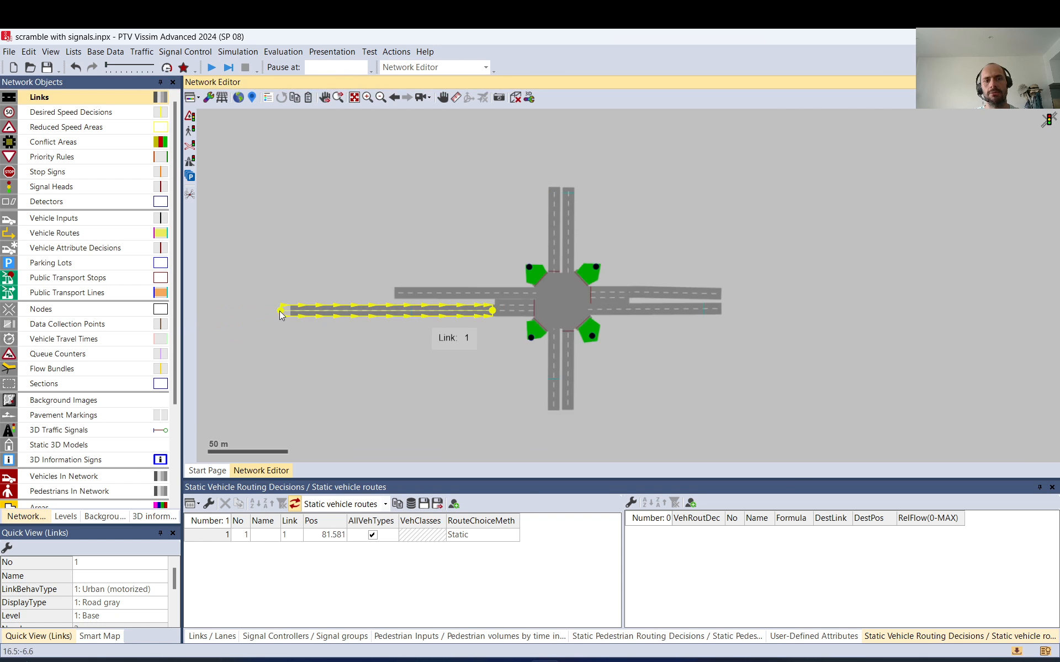
scroll(283, 311, down, 1)
drag(306, 312, 203, 313)
- Lengthen the eastern, northern and southern approach links by moving their start points away from the intersection
click(605, 294)
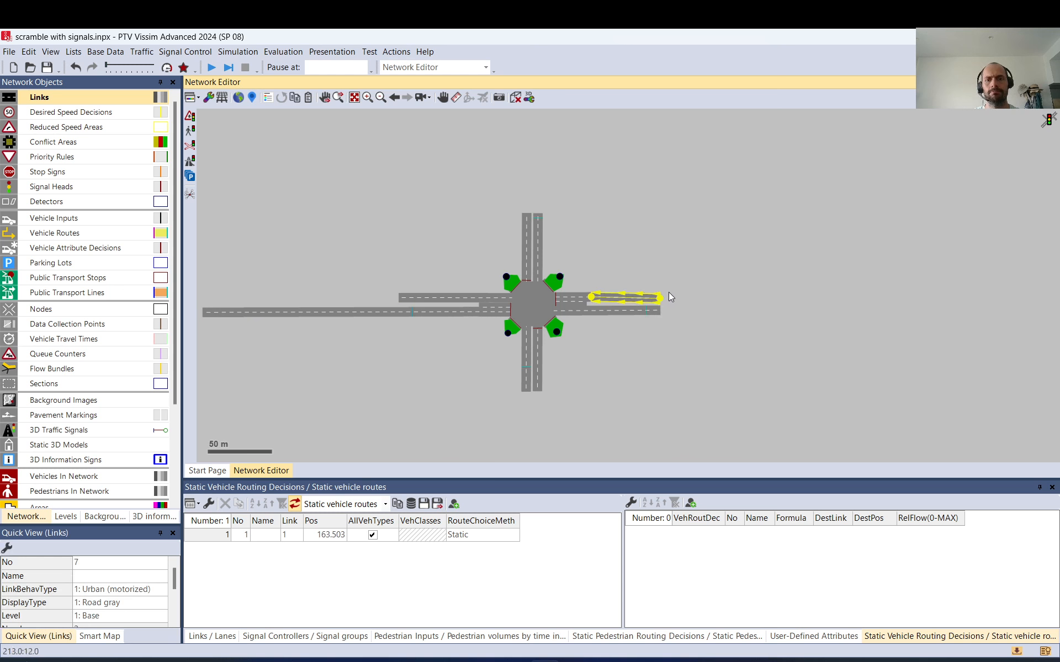
drag(661, 298, 924, 298)
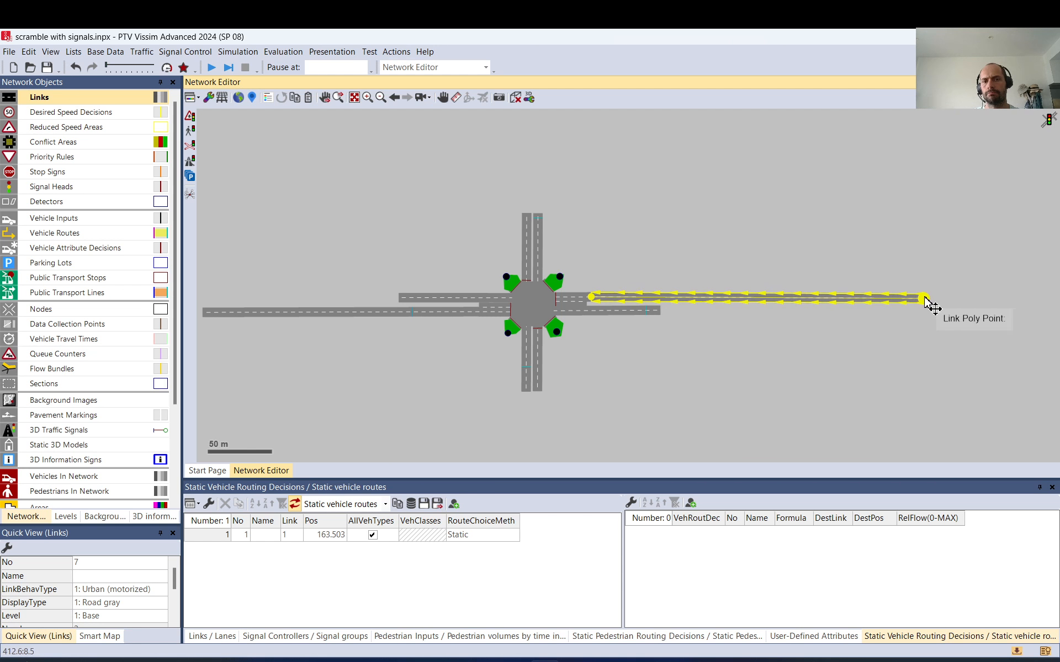
click(528, 255)
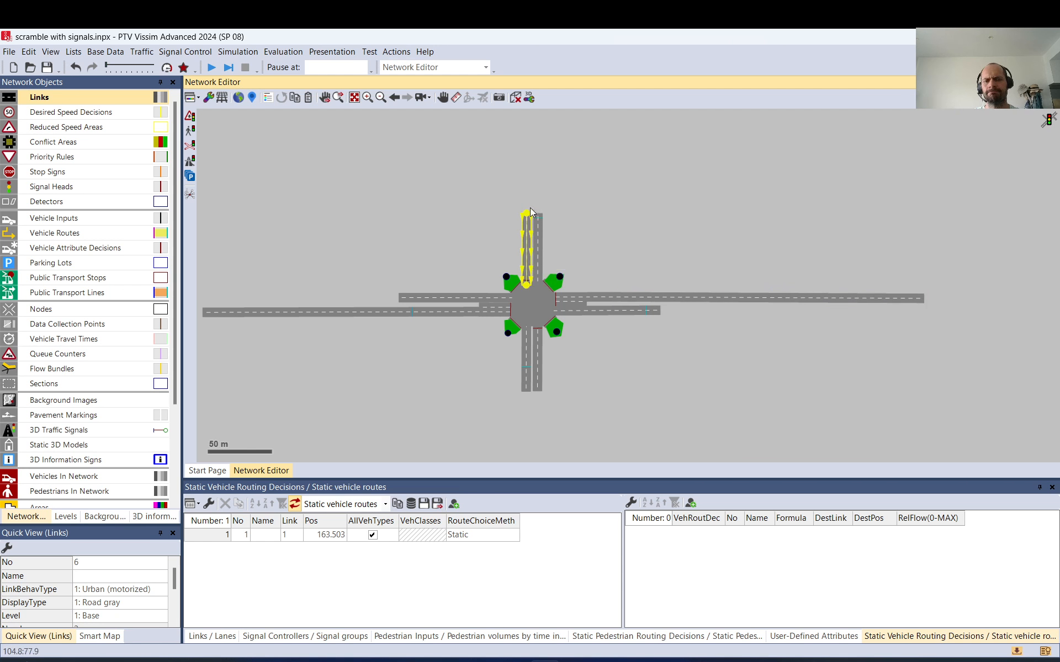
drag(527, 215, 527, 112)
click(538, 364)
drag(538, 390, 538, 460)
click(490, 361)
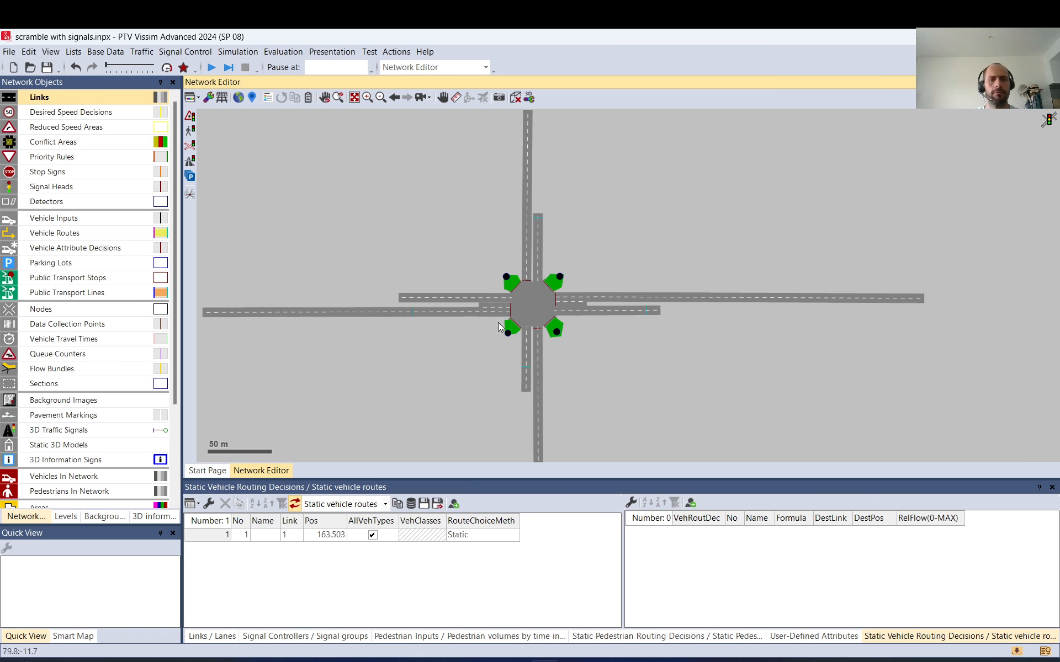
- Move the western routing decision upstream to about 37 m along link 1 and delete its route ending on link 1
drag(413, 312, 242, 316)
click(413, 310)
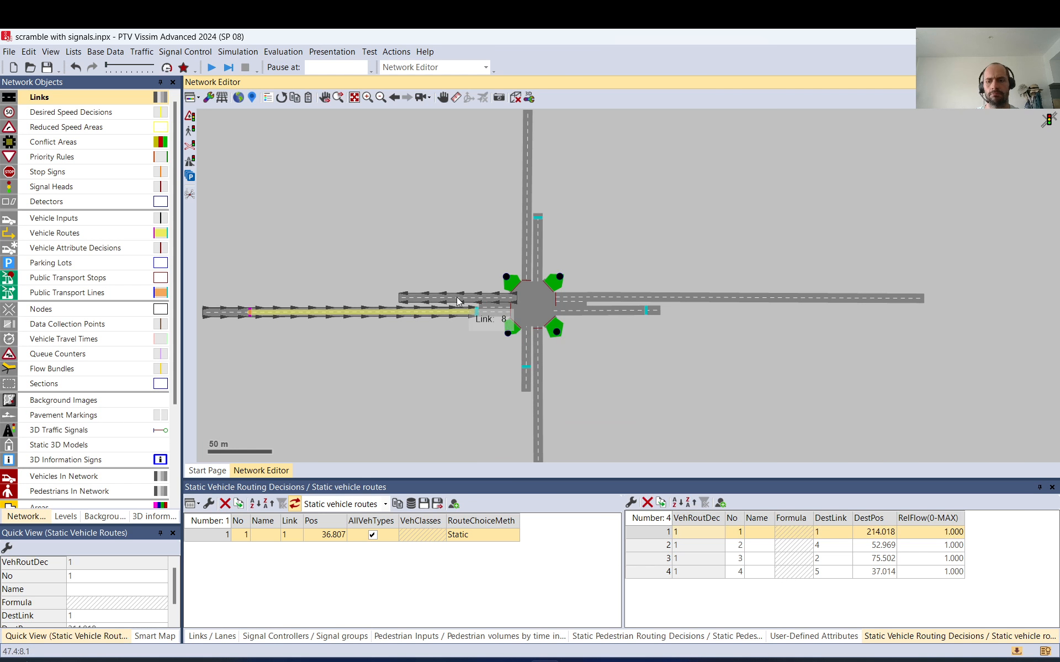
key(Delete)
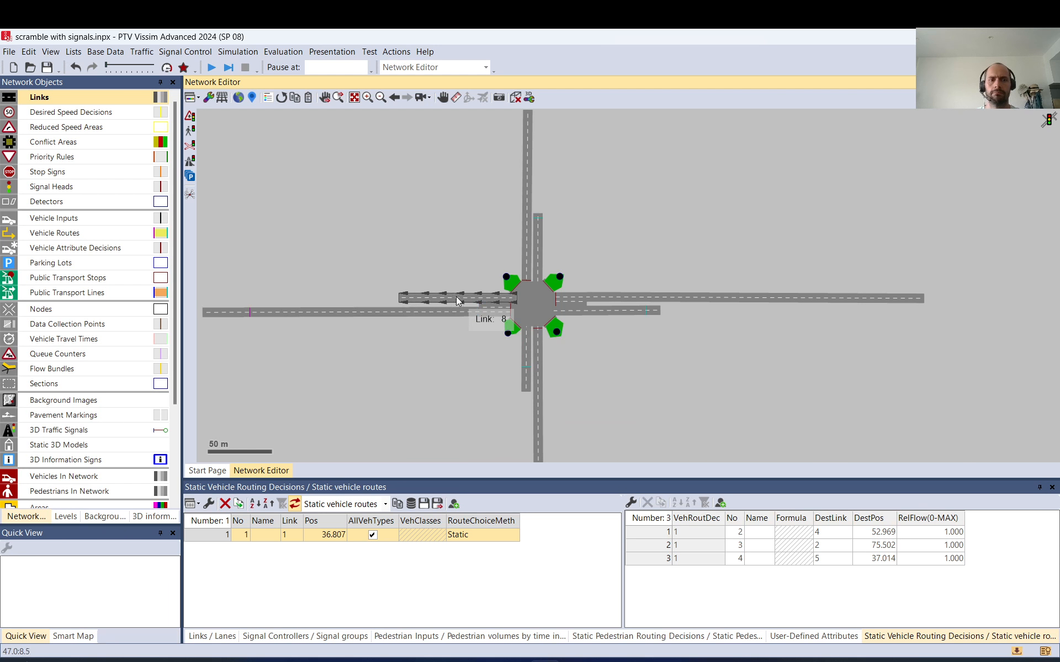
- Check the western routing decision's remaining routes to the northern, eastern and southern exits
click(249, 312)
click(537, 218)
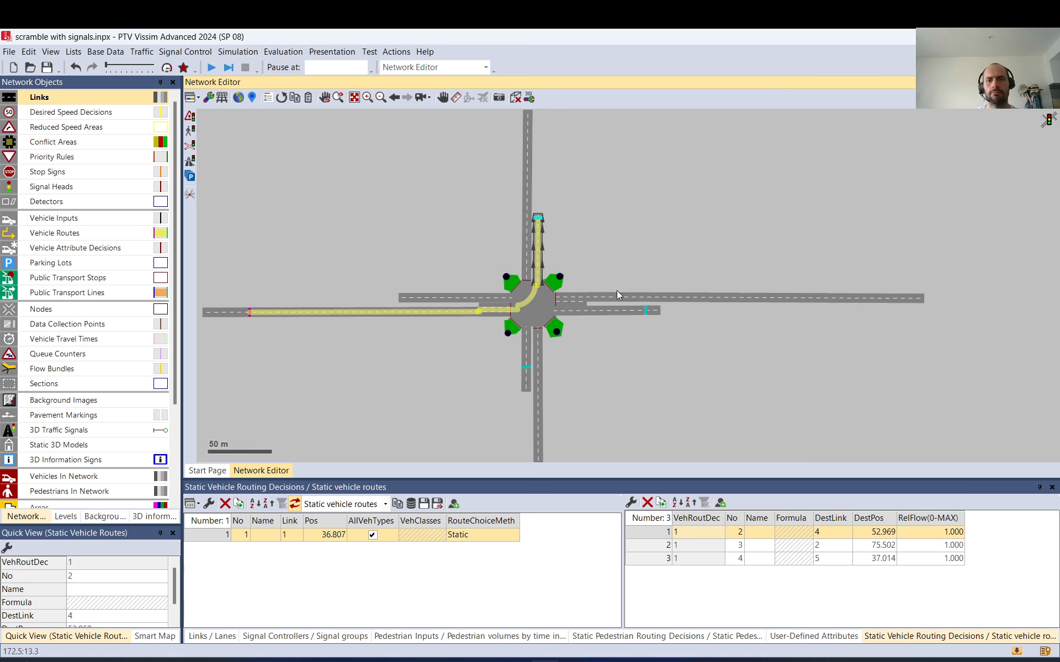
click(647, 311)
click(526, 367)
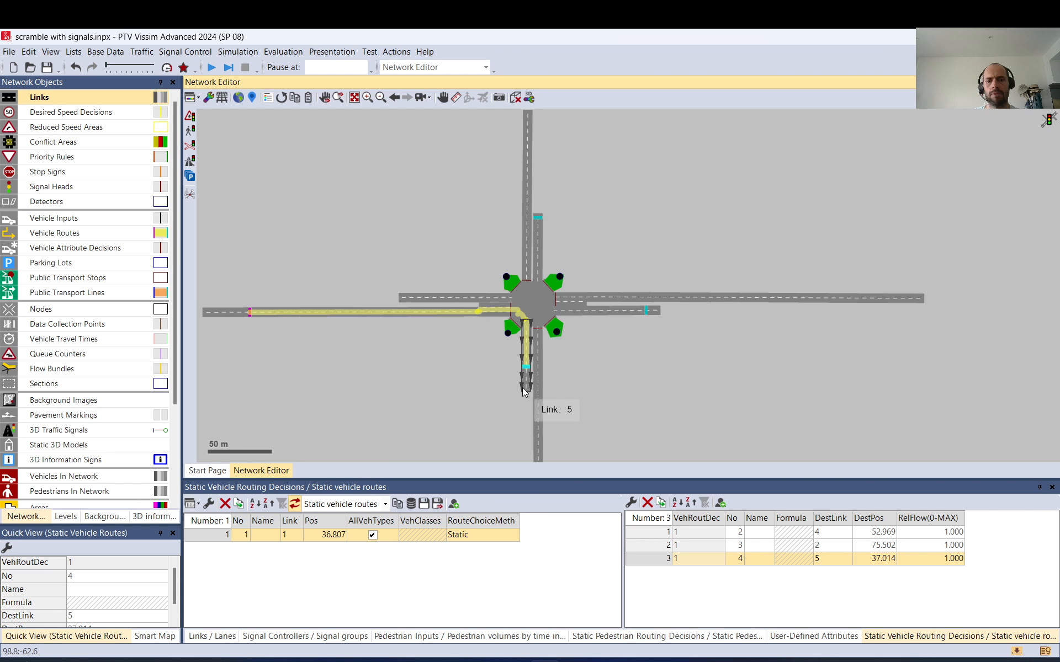
- Lengthen the southern, eastern, northern and western exit links outward to roughly match their neighbouring approach links
click(526, 389)
drag(526, 389, 533, 481)
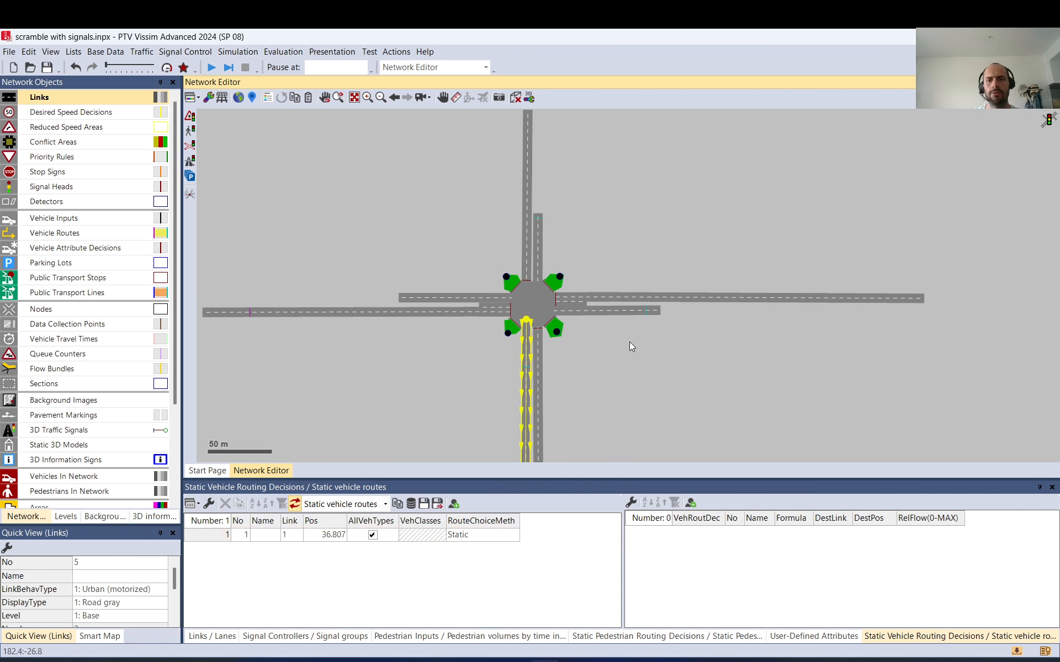
click(660, 307)
drag(660, 307, 915, 314)
click(539, 247)
drag(538, 222, 539, 113)
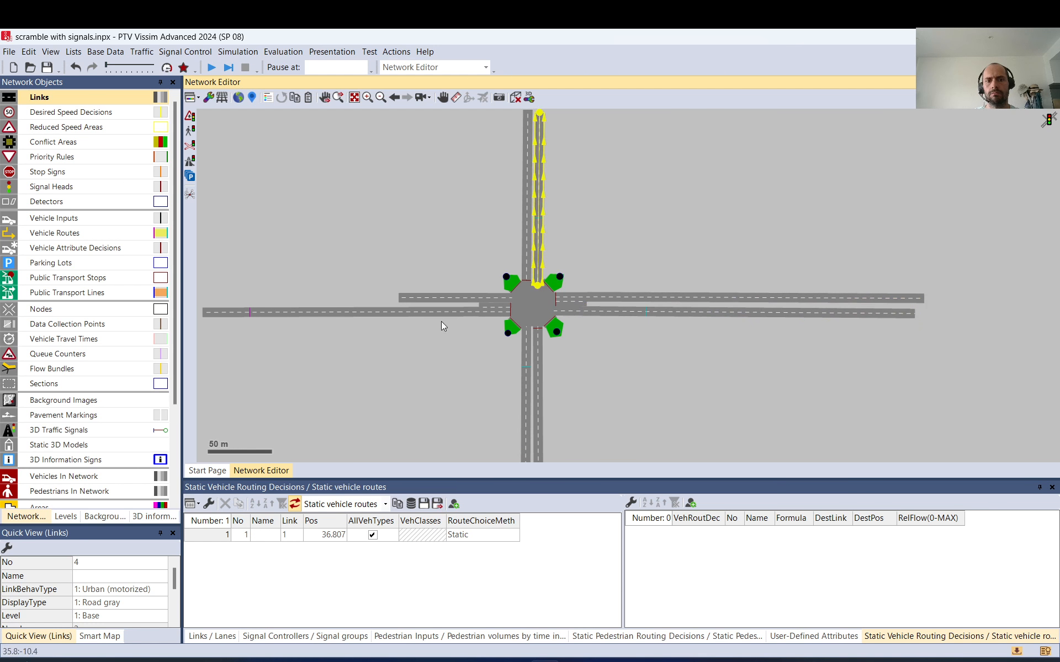
click(422, 298)
drag(400, 298, 223, 303)
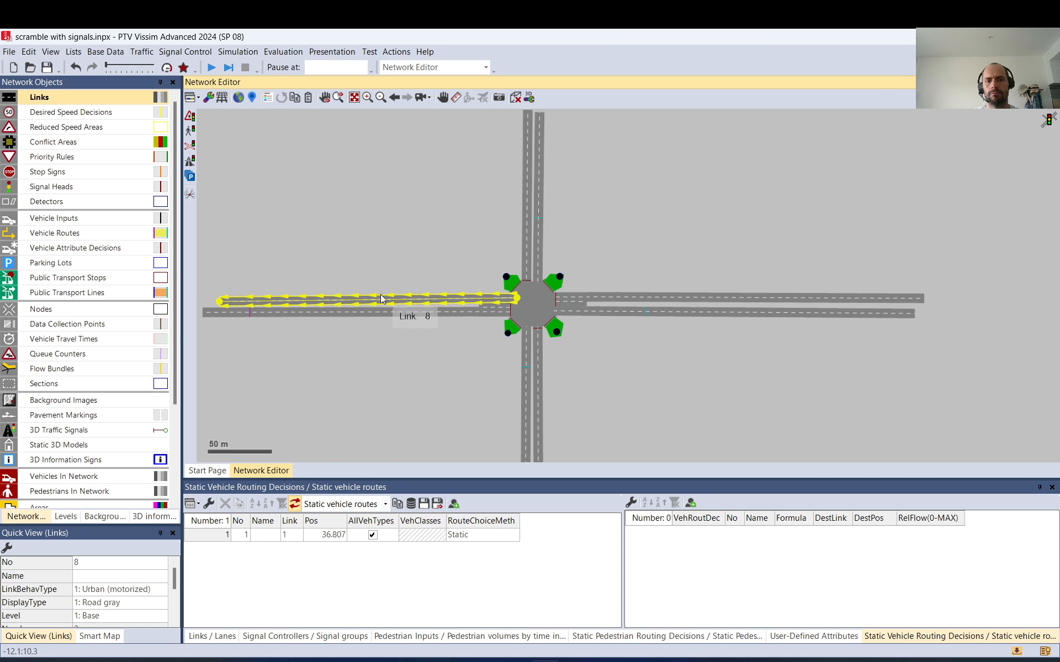
- Add a static vehicle routing decision about 49 m along southern approach link 3, with routes to the eastern, northern and western exit links
scroll(436, 214, down, 1)
scroll(481, 284, down, 1)
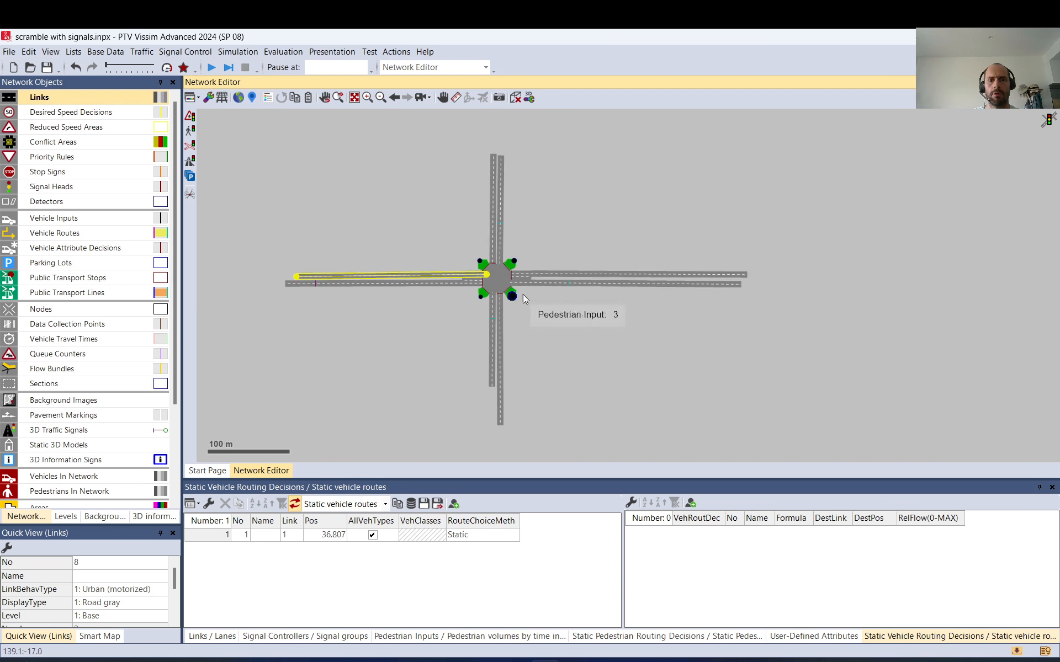
click(527, 296)
scroll(515, 274, up, 2)
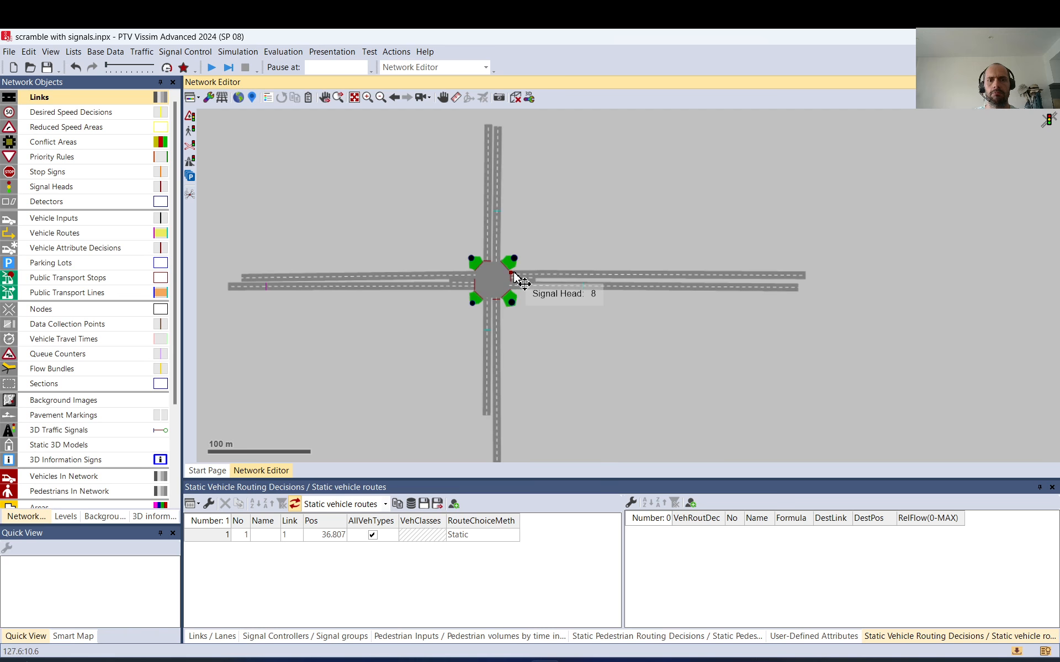
click(72, 233)
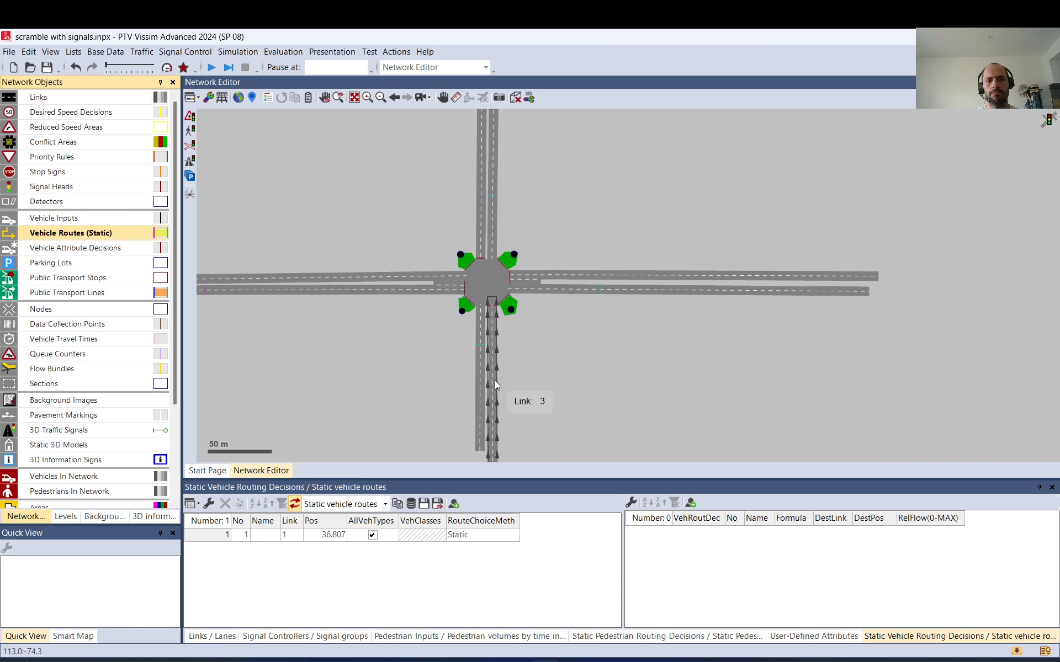
right_click(491, 448)
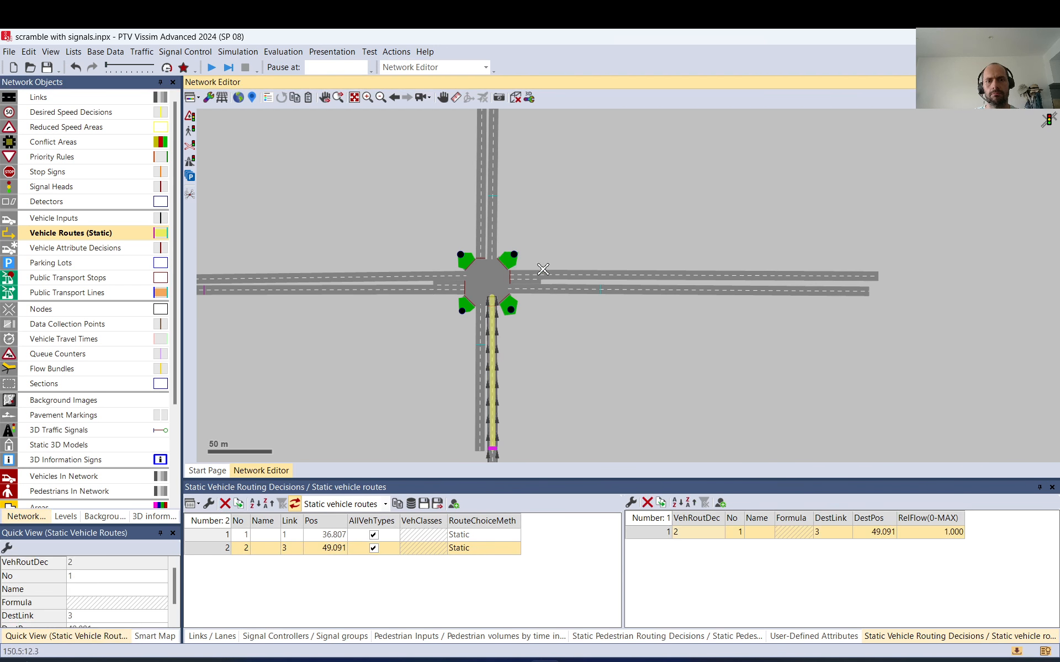
click(639, 289)
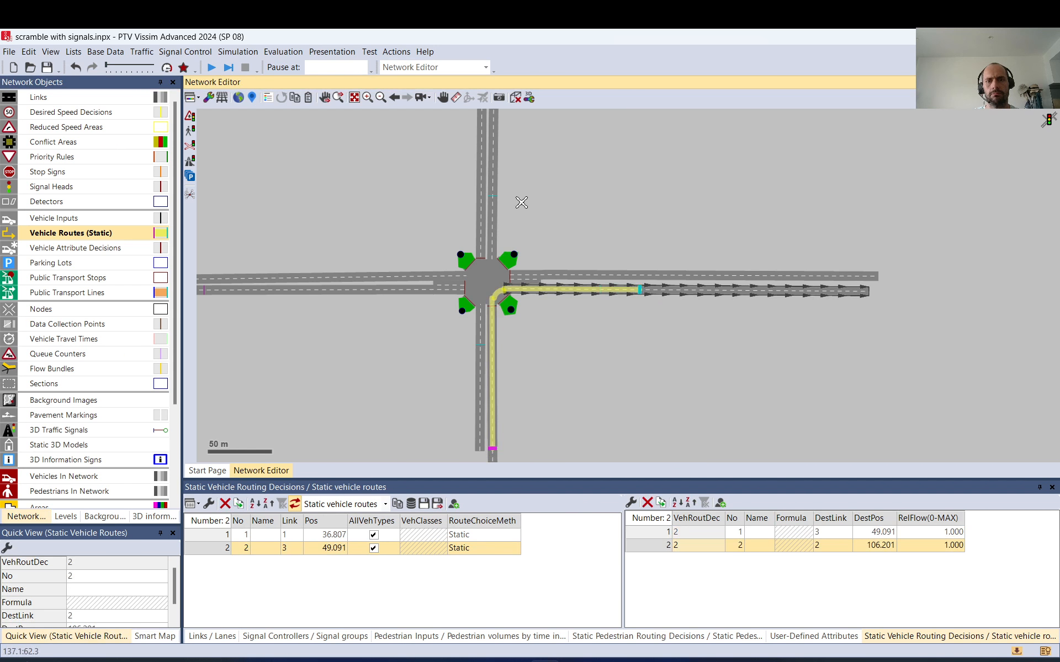
click(493, 145)
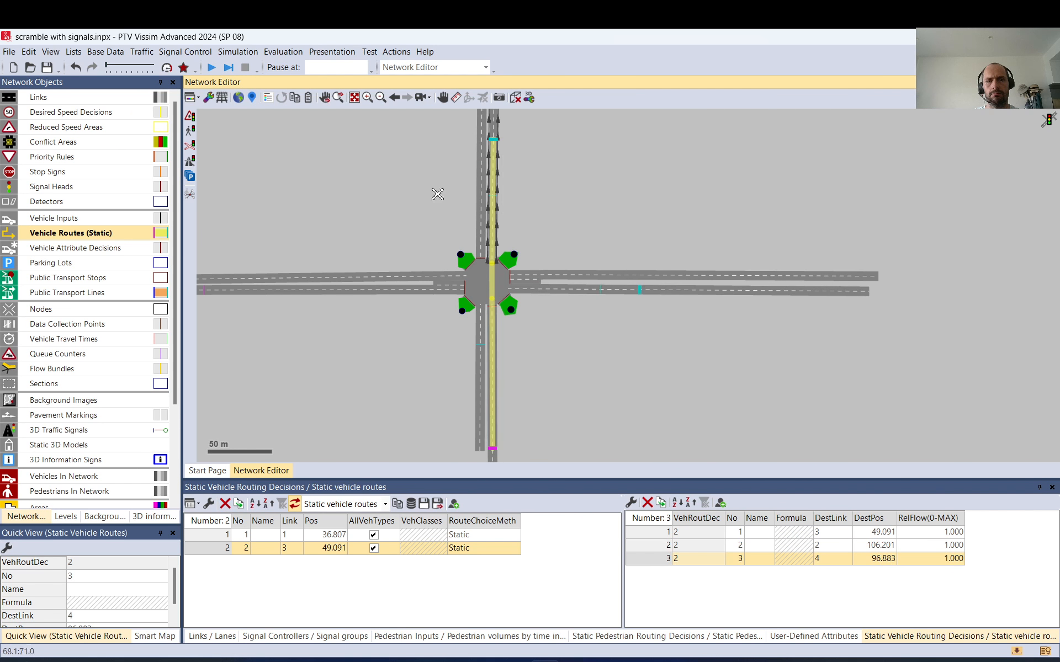
click(296, 279)
click(333, 174)
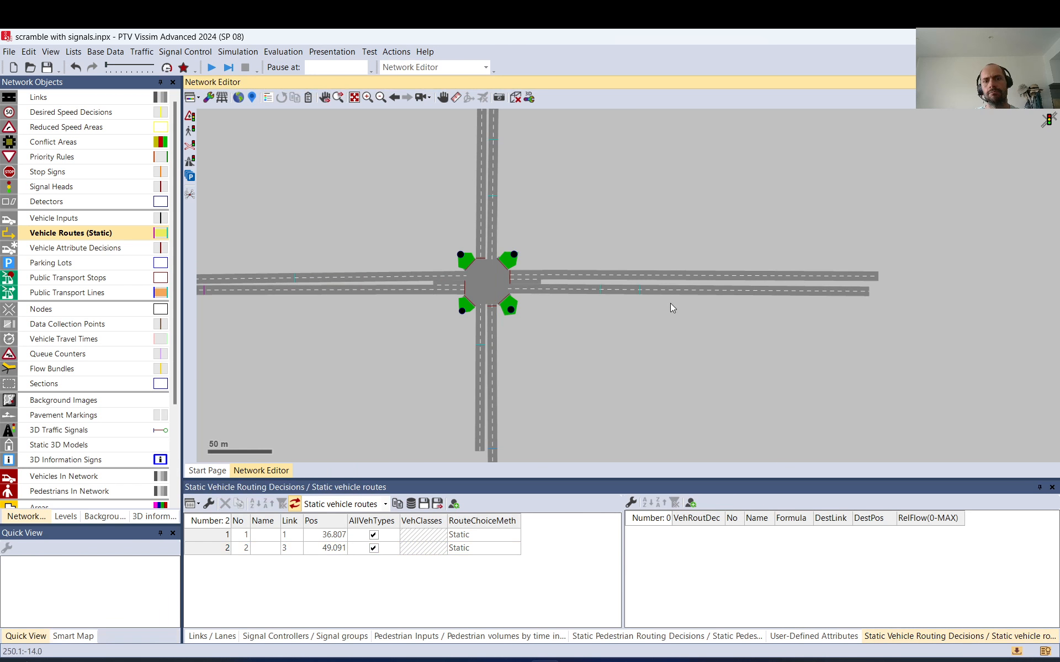
- Add a static vehicle routing decision about 98 m along eastern approach link 7, with routes to the northern, western and southern exit links
click(753, 276)
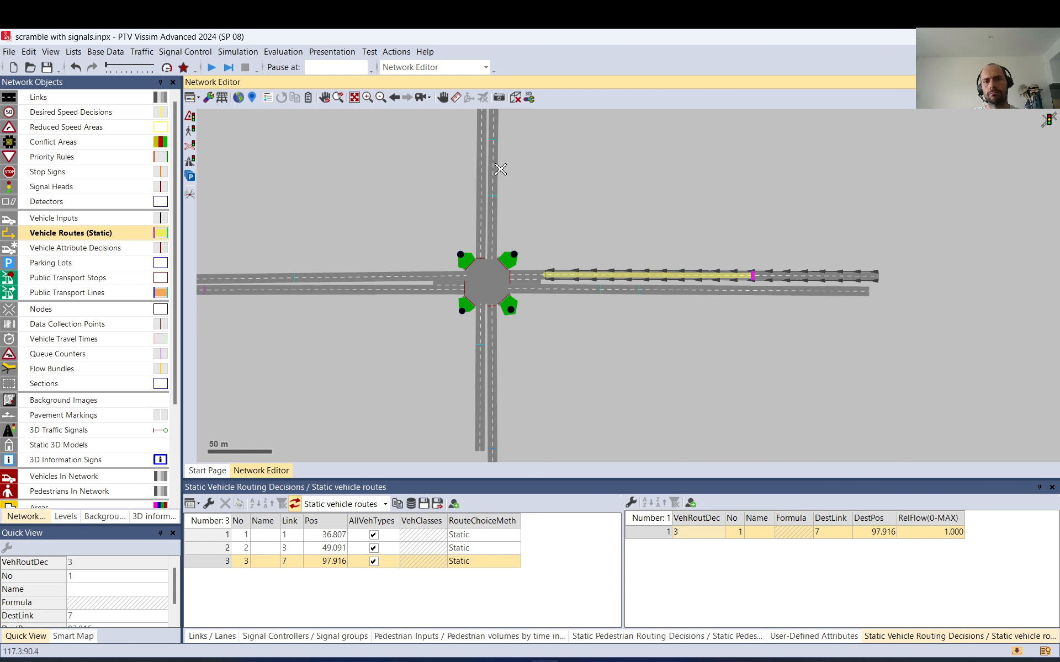
click(494, 130)
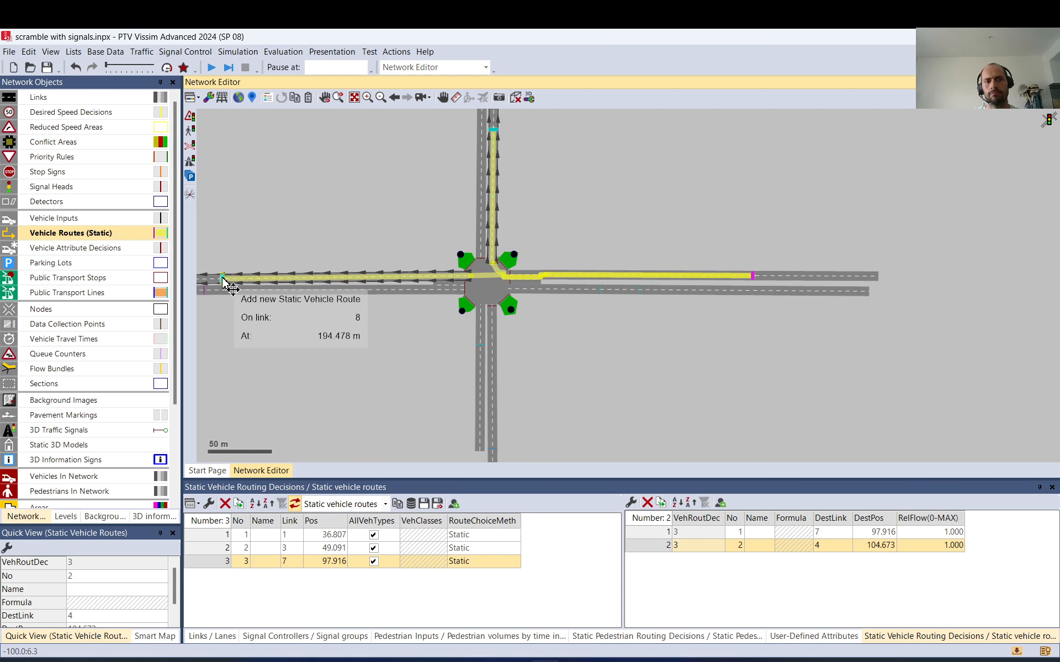
click(223, 279)
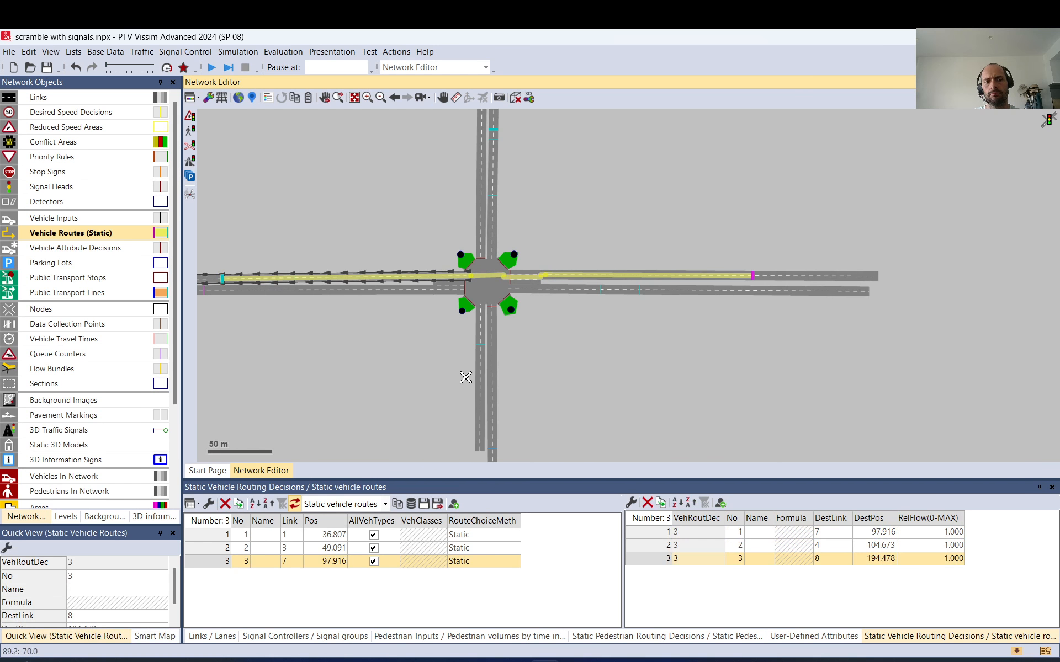
click(479, 441)
click(568, 357)
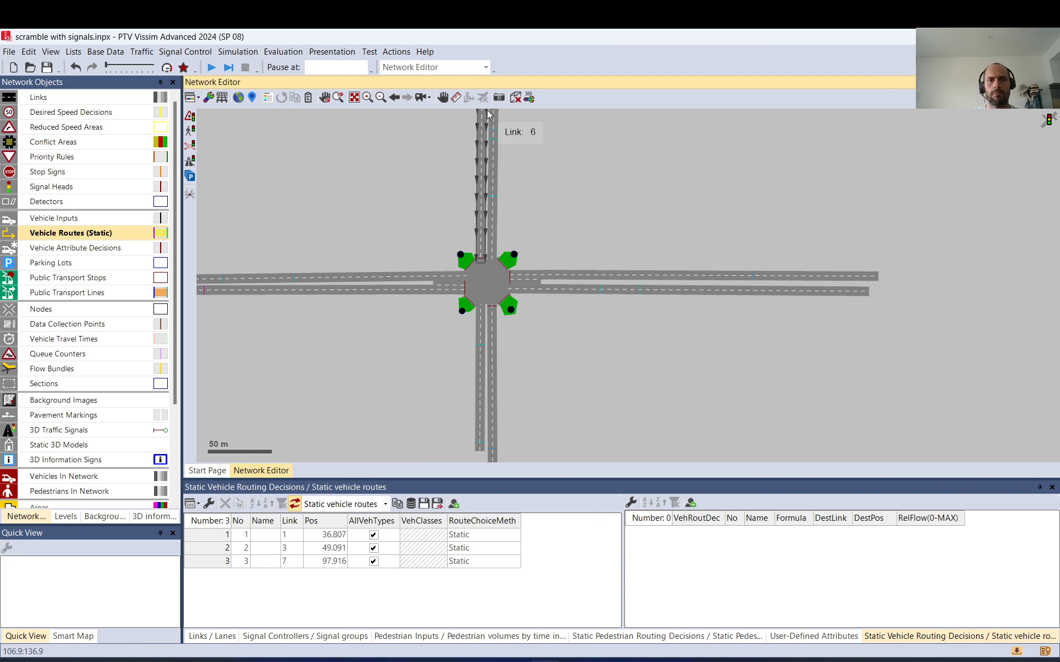
- Add a static vehicle routing decision about 26 m along northern approach link 6, with routes to the western, southern and eastern exit links
right_click(482, 122)
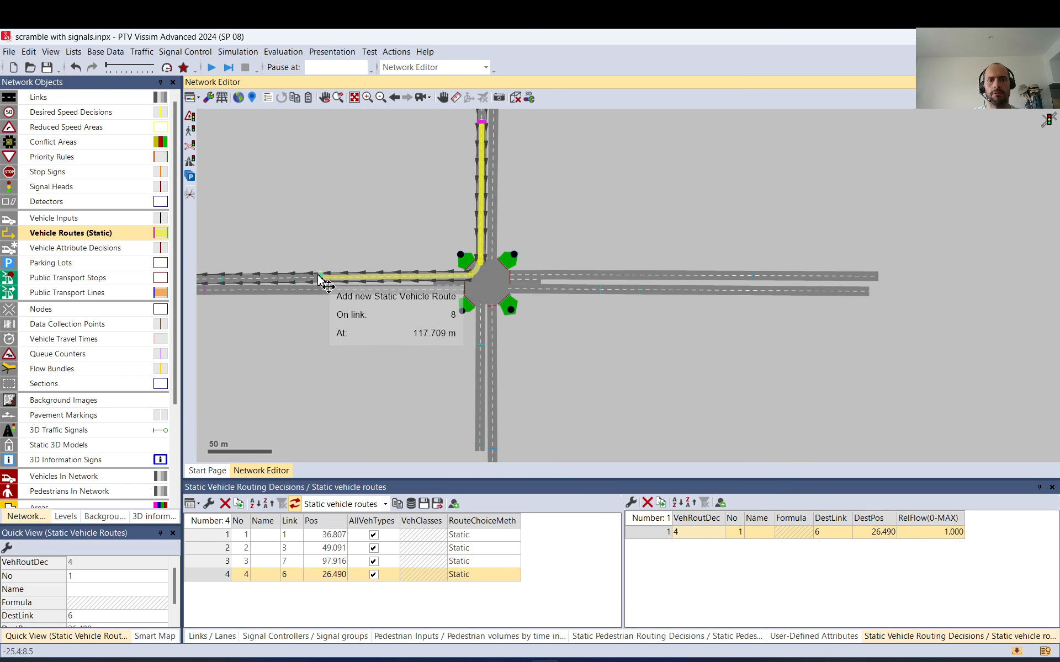
click(273, 277)
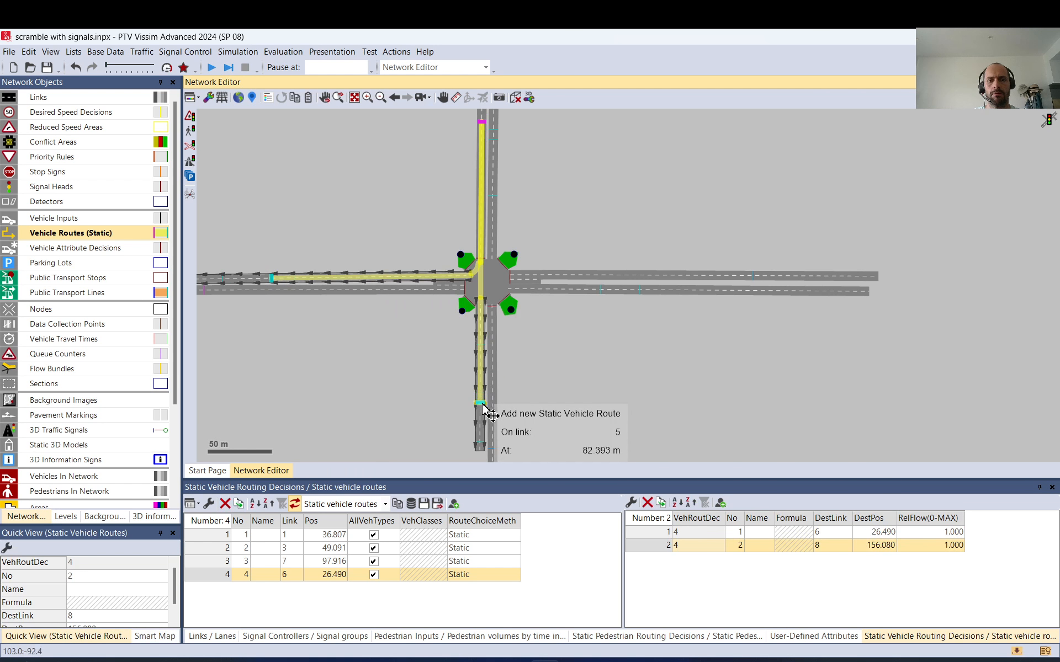
click(480, 433)
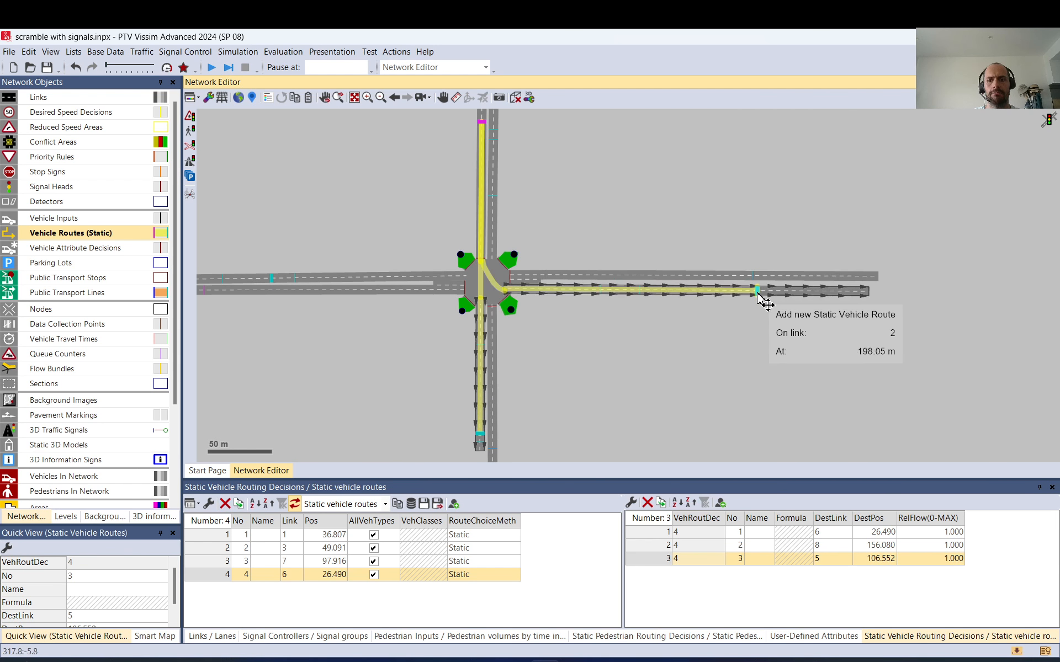
key(Escape)
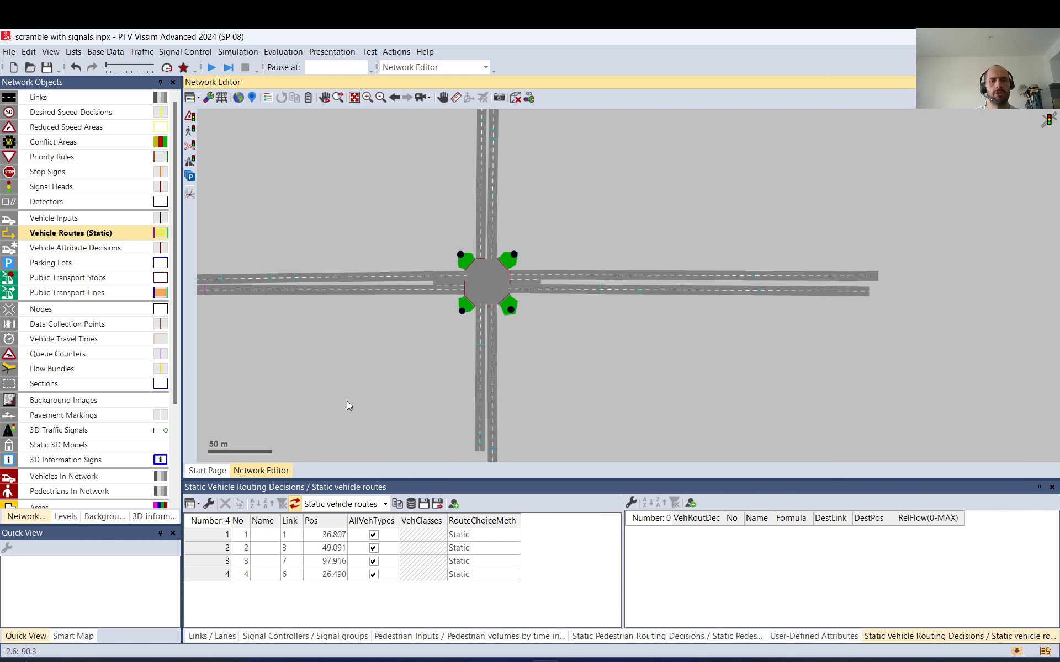
- Show the list of static vehicle routing decisions and select the decision on link 1 to view its routes
right_click(104, 237)
mouse_move(105, 240)
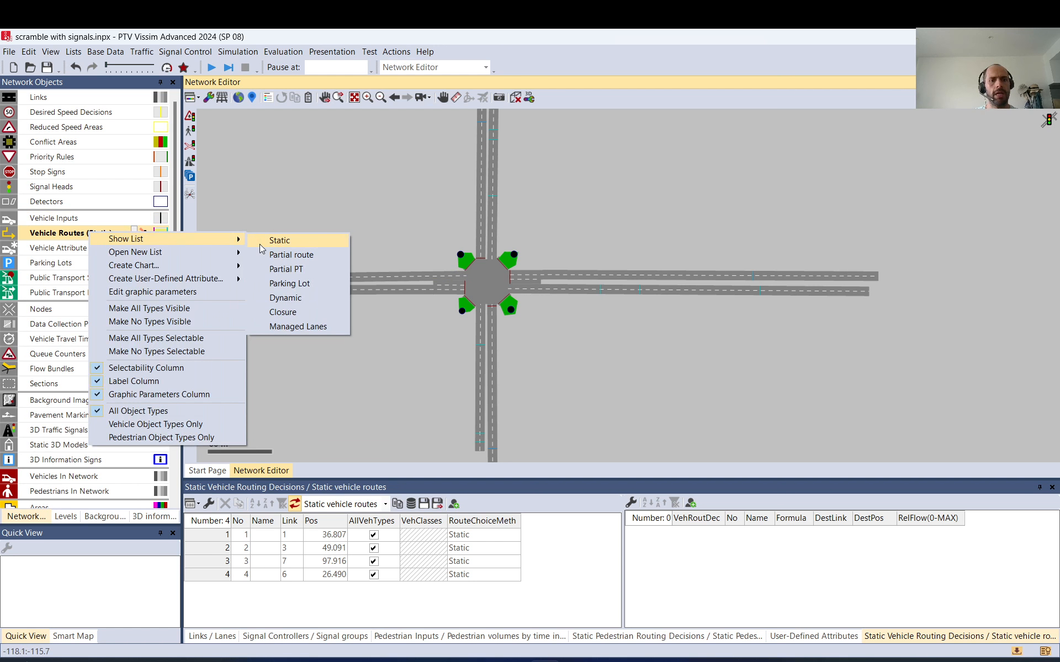
click(279, 240)
click(218, 535)
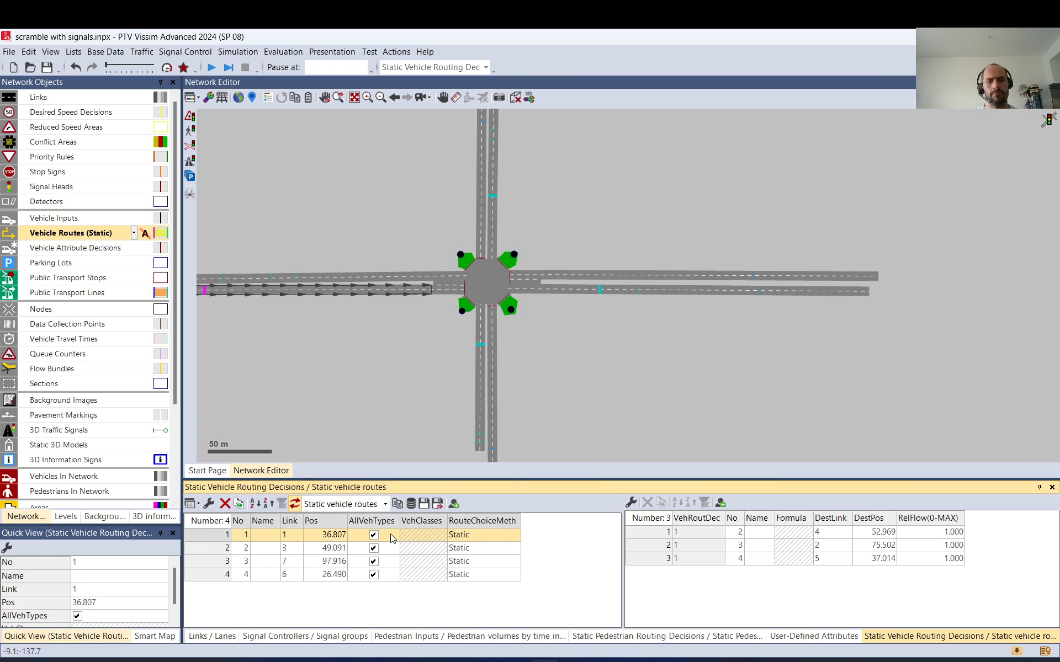
- Set the relative flow of the link 1 decision's through route to link 2 to 10
click(650, 533)
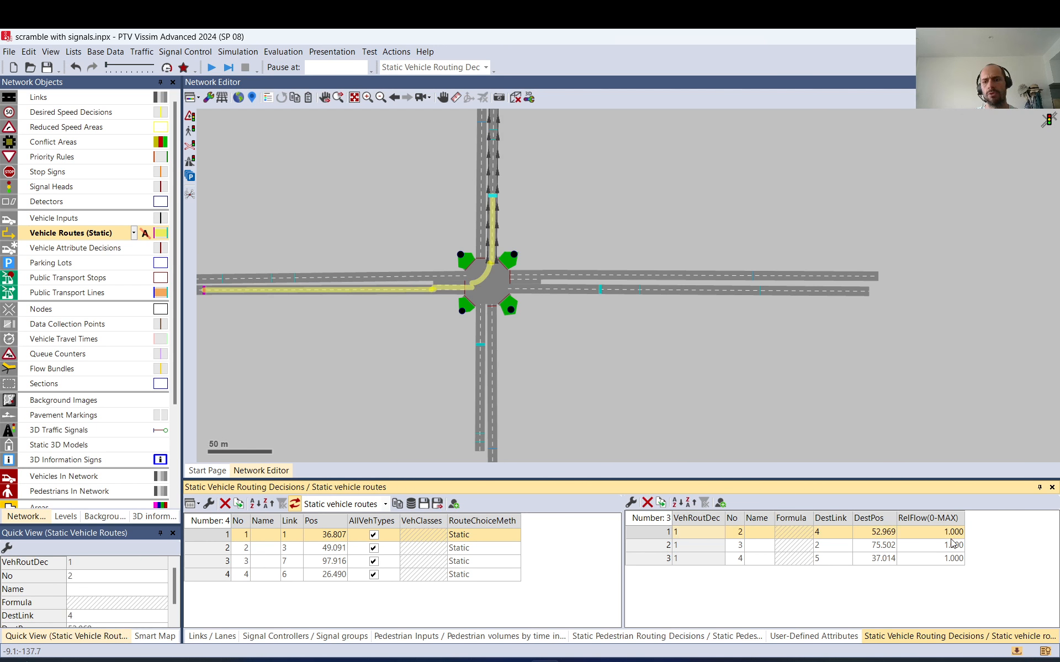
click(934, 547)
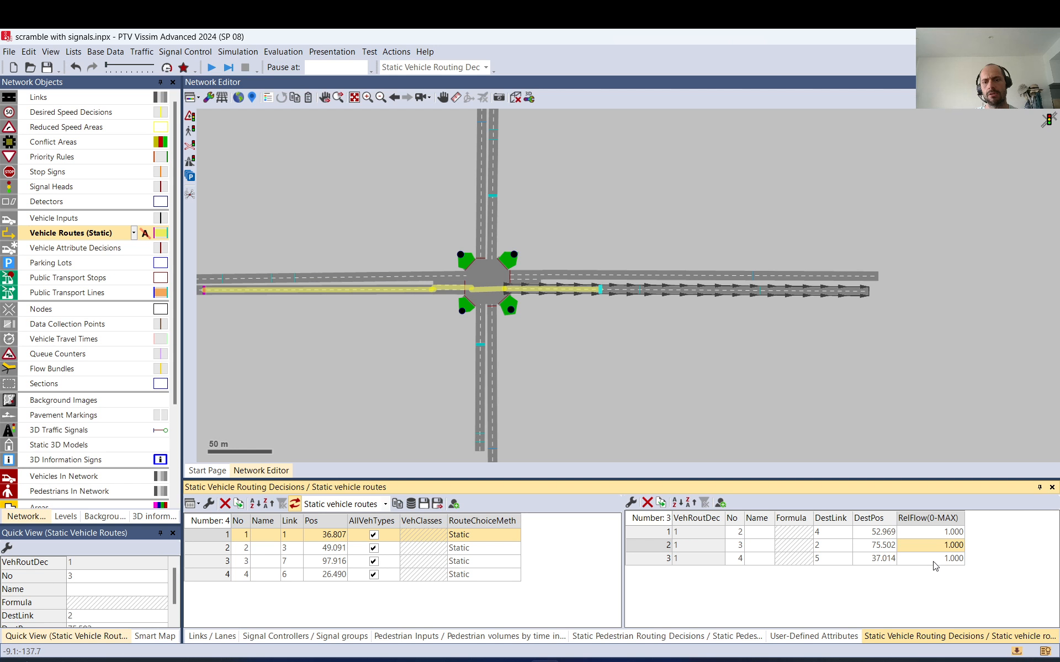
click(932, 560)
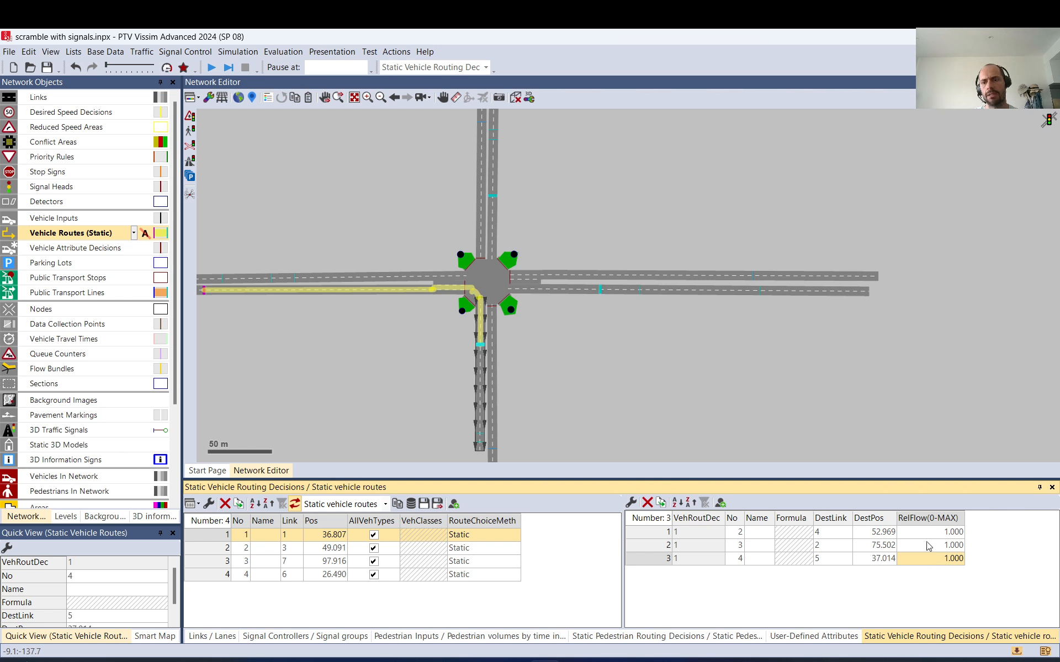
click(930, 546)
text(10)
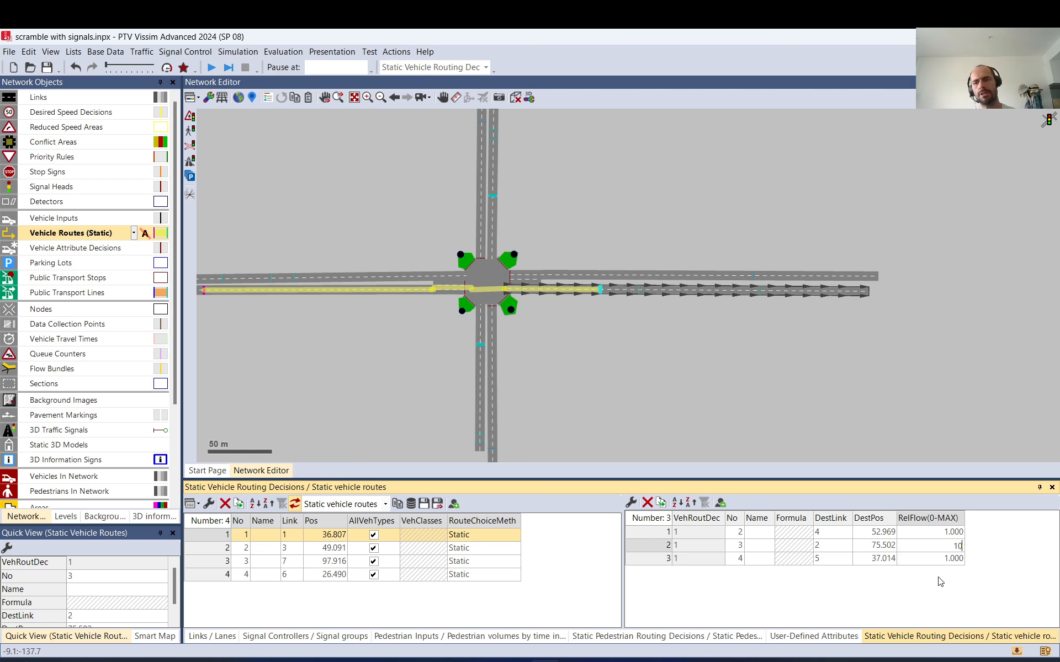
key(Return)
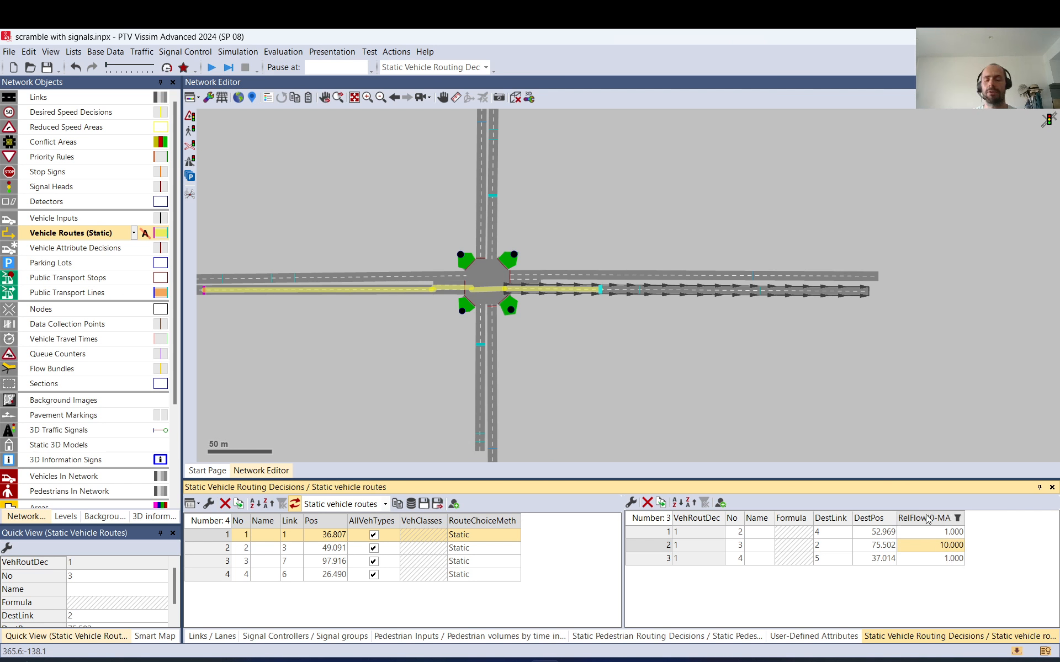
- Review the routes of the decision on link 3 and delete the one whose destination is link 3 itself
click(381, 549)
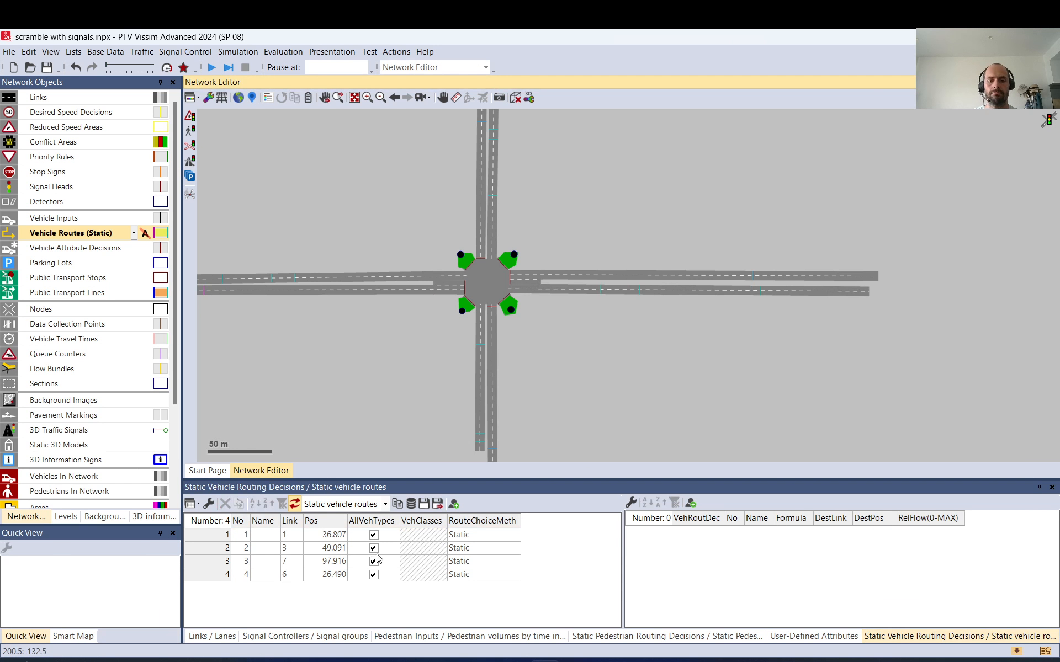
click(723, 535)
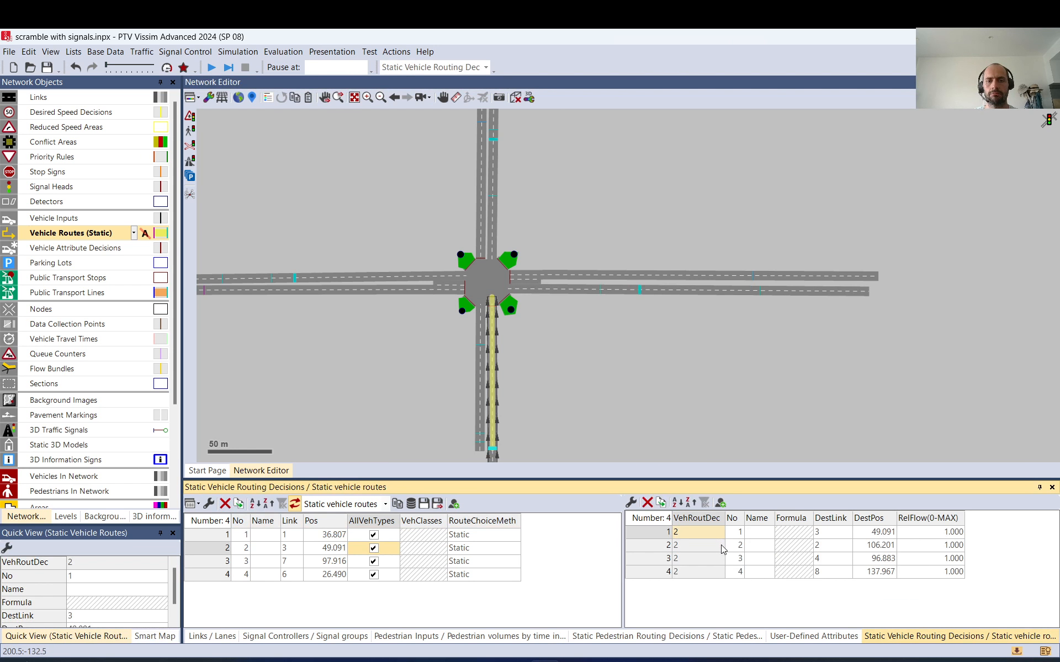
click(719, 547)
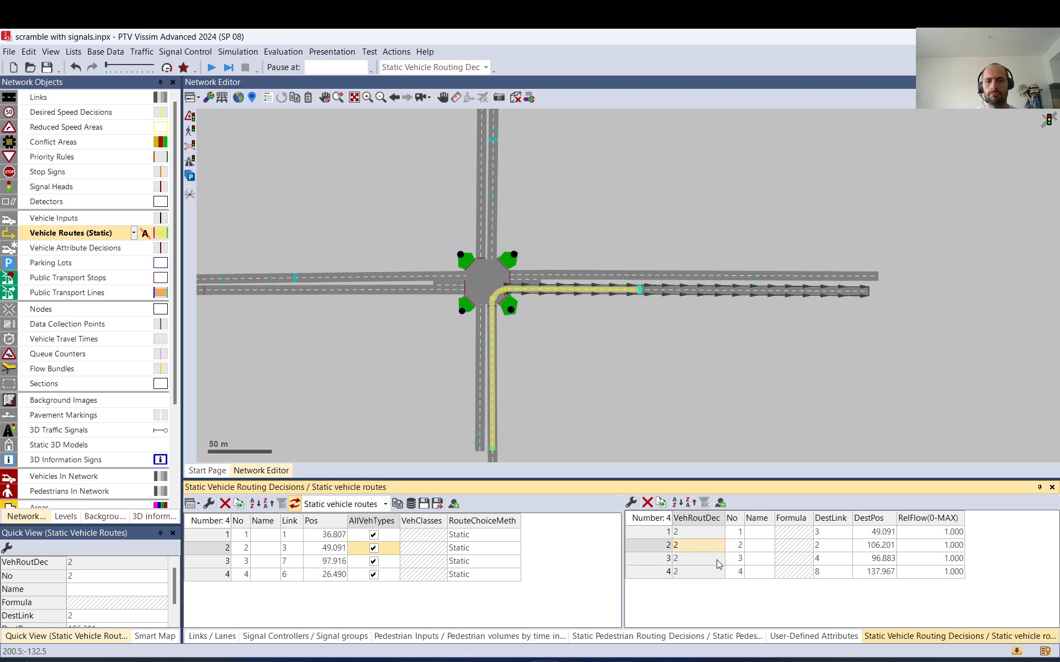
click(718, 559)
click(716, 573)
click(716, 561)
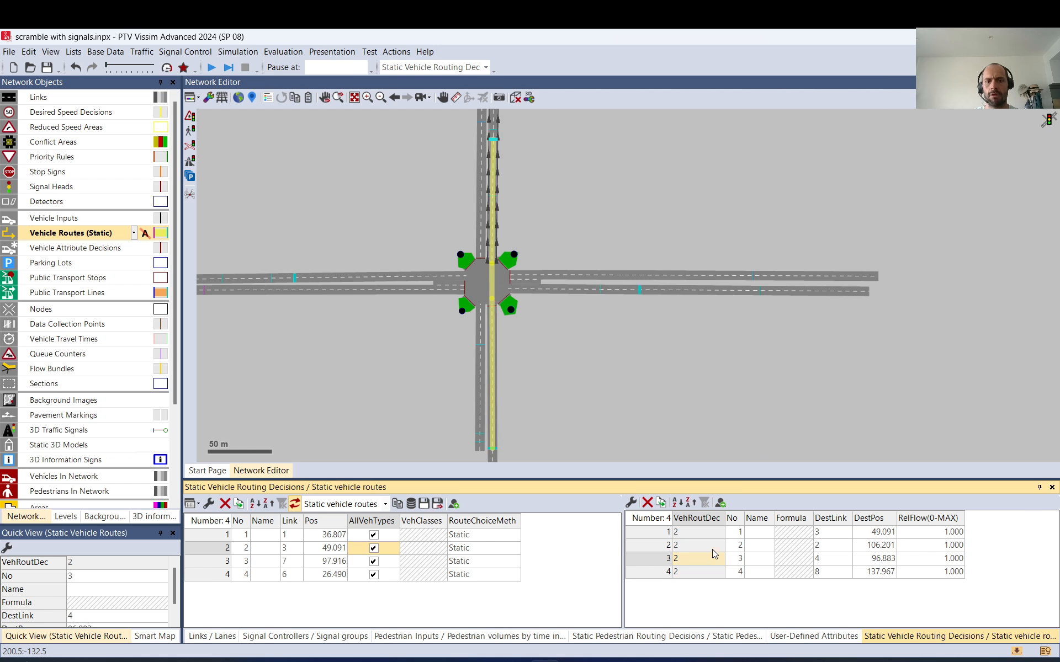
click(716, 547)
click(714, 533)
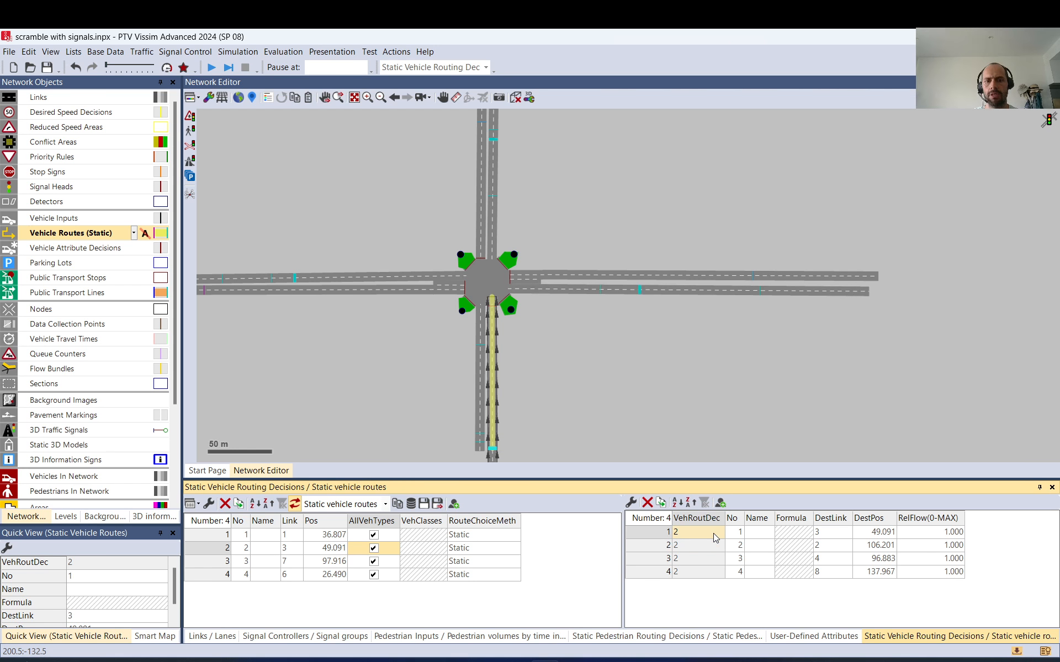
key(Delete)
- Set the relative flow of the link 3 decision's through route to link 4 to 10
click(693, 535)
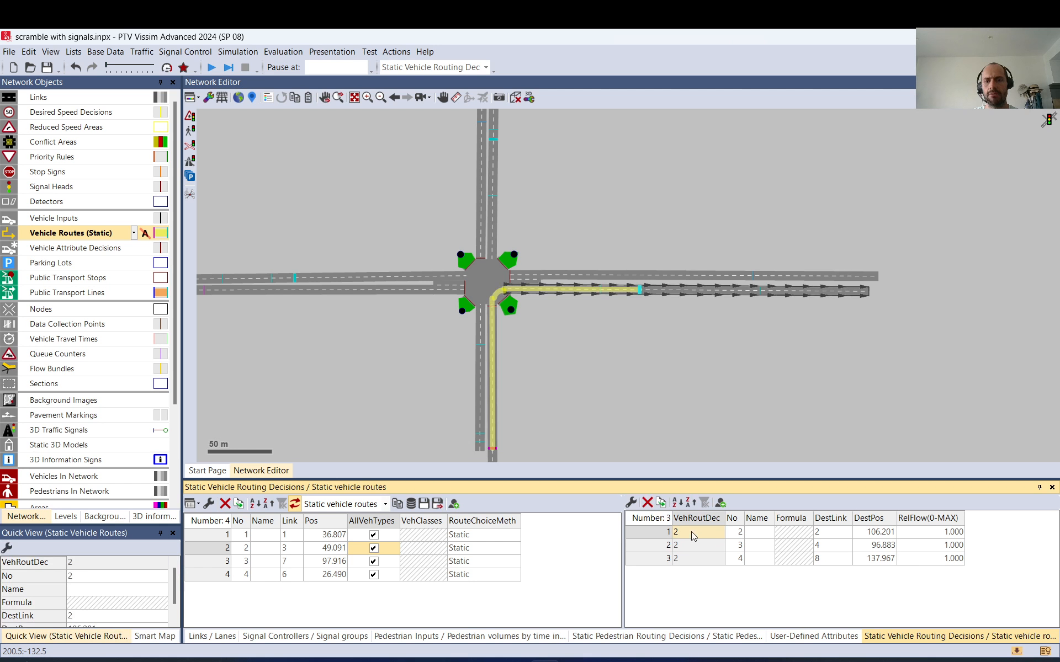
click(703, 547)
click(925, 548)
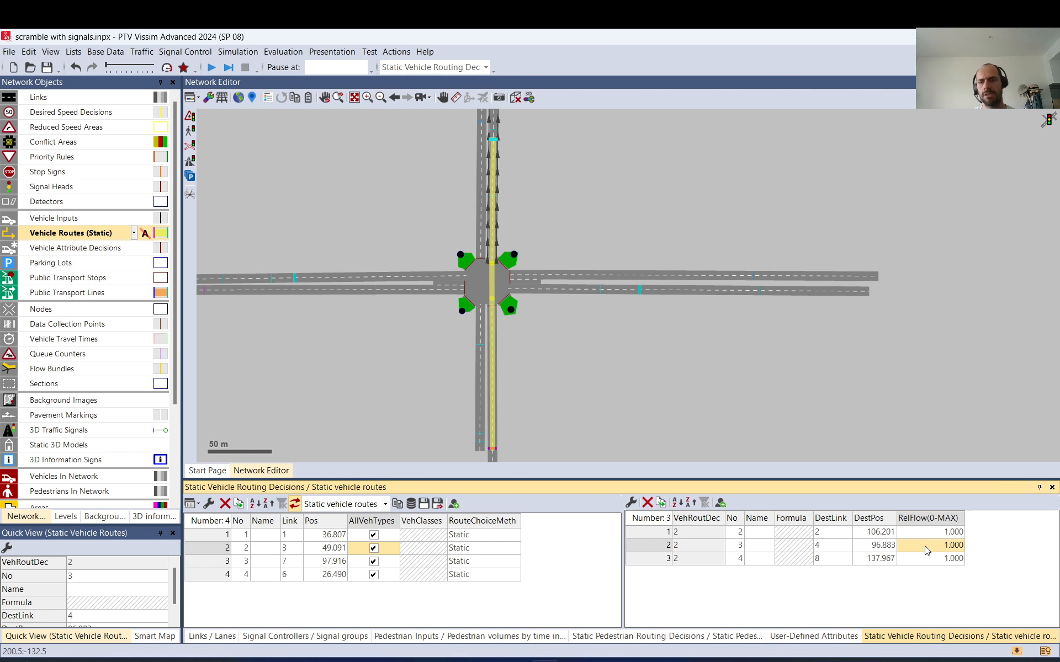
text(10)
key(Return)
- For the decision on link 7, set the relative flows of the turning routes to links 4 and 5 to 0.1 each
click(418, 562)
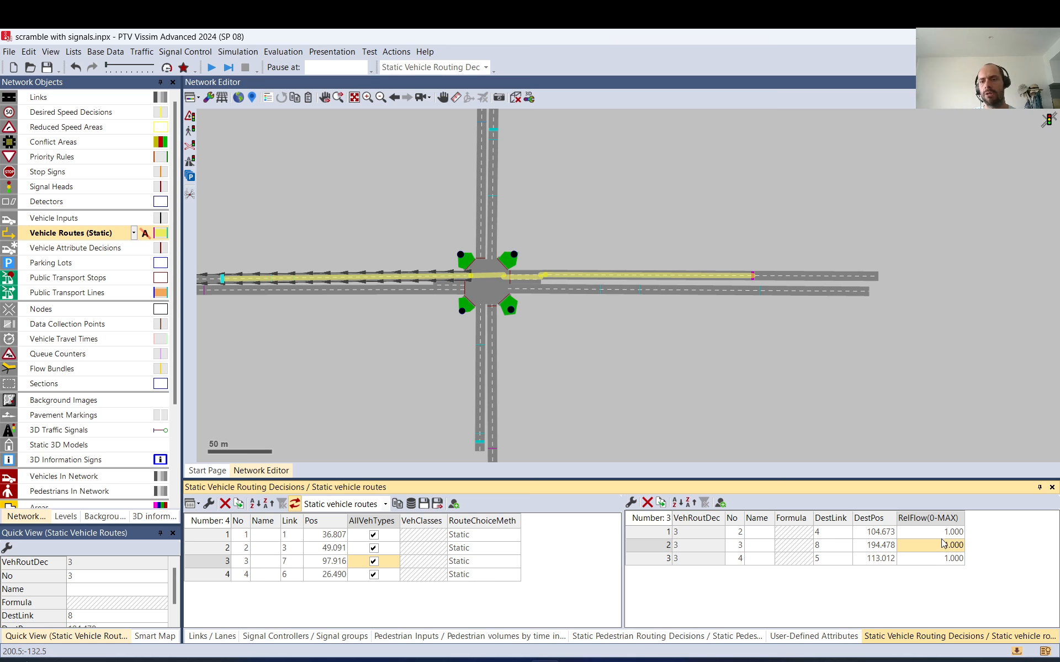
click(941, 535)
text(0.1)
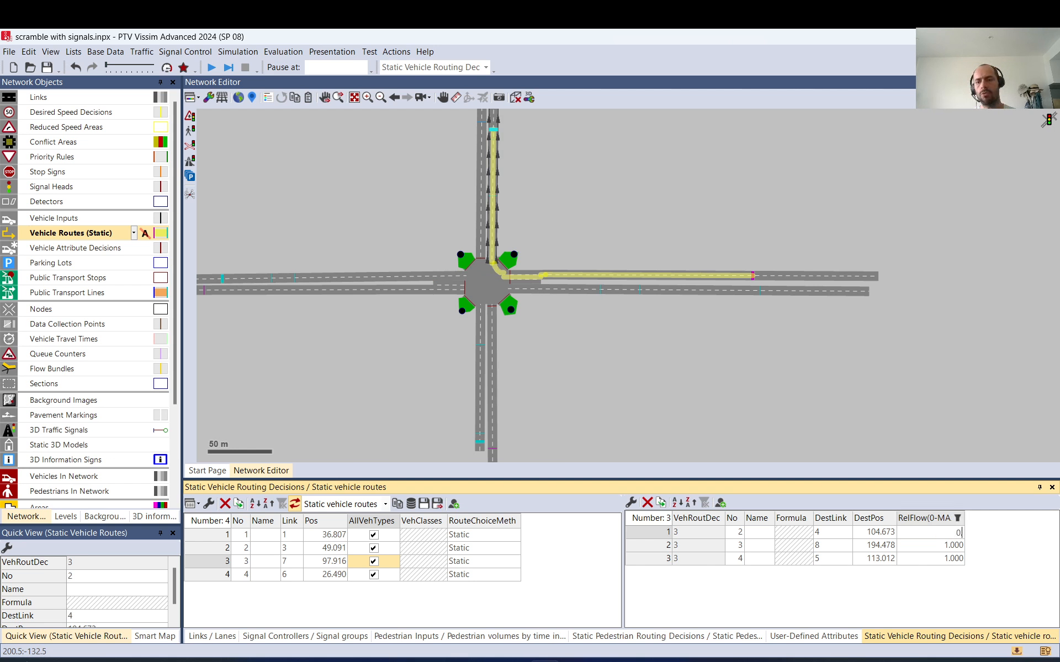
key(Return)
click(935, 559)
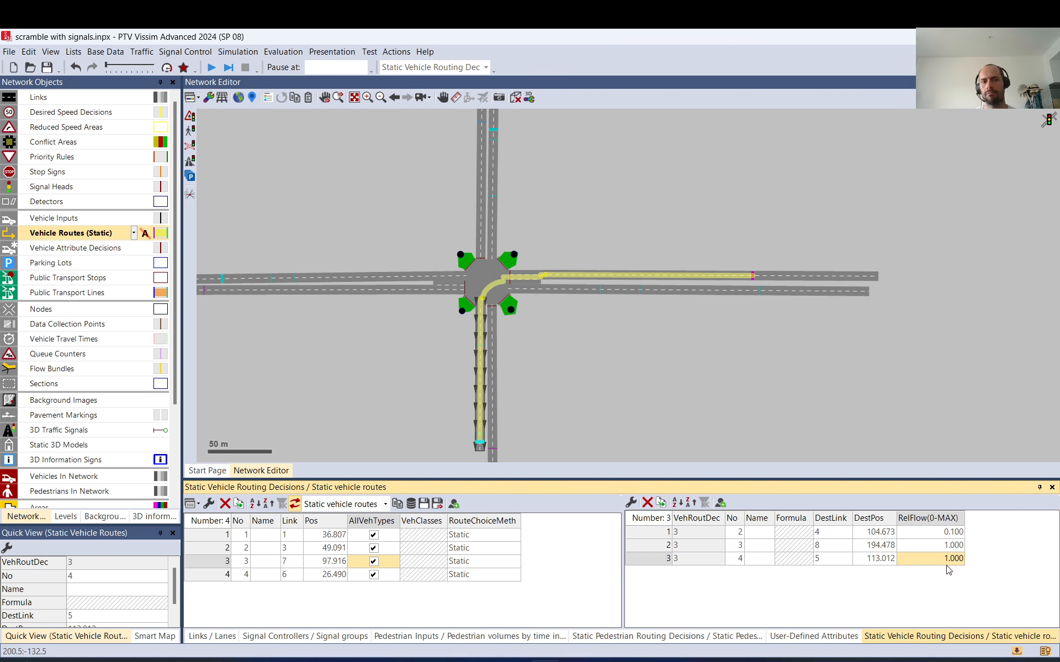
text(0.1)
key(Return)
- Delete the first listed route of the static routing decision on link 6
click(362, 574)
click(650, 533)
text(.)
click(647, 503)
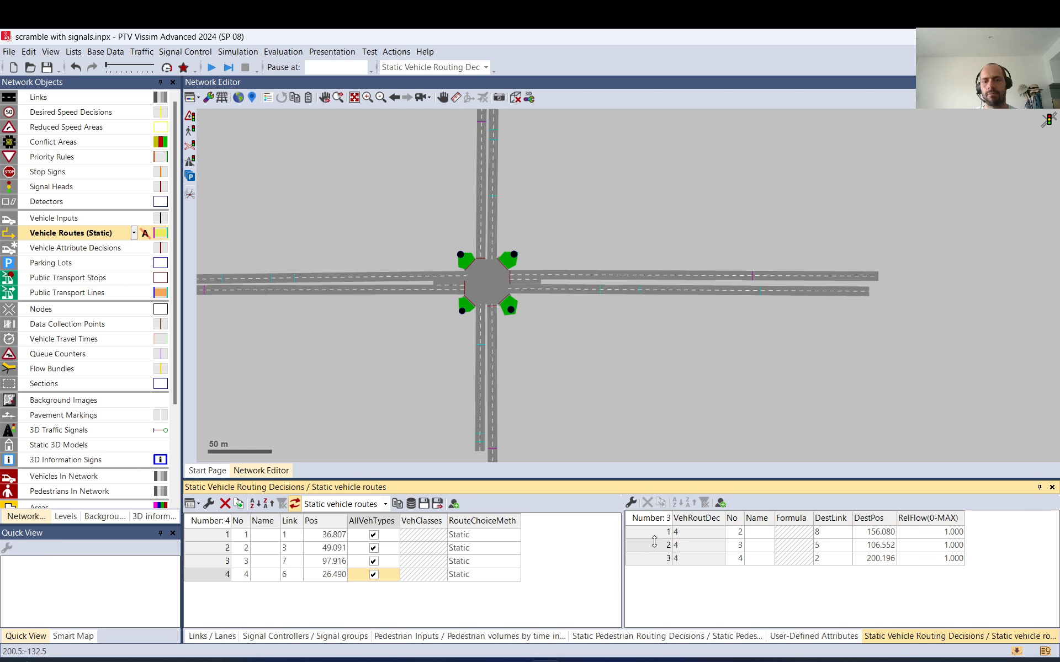
- Check the remaining routes of the link 6 decision and set the relative flow of the through route to link 5 to 10
click(654, 531)
click(654, 545)
click(653, 558)
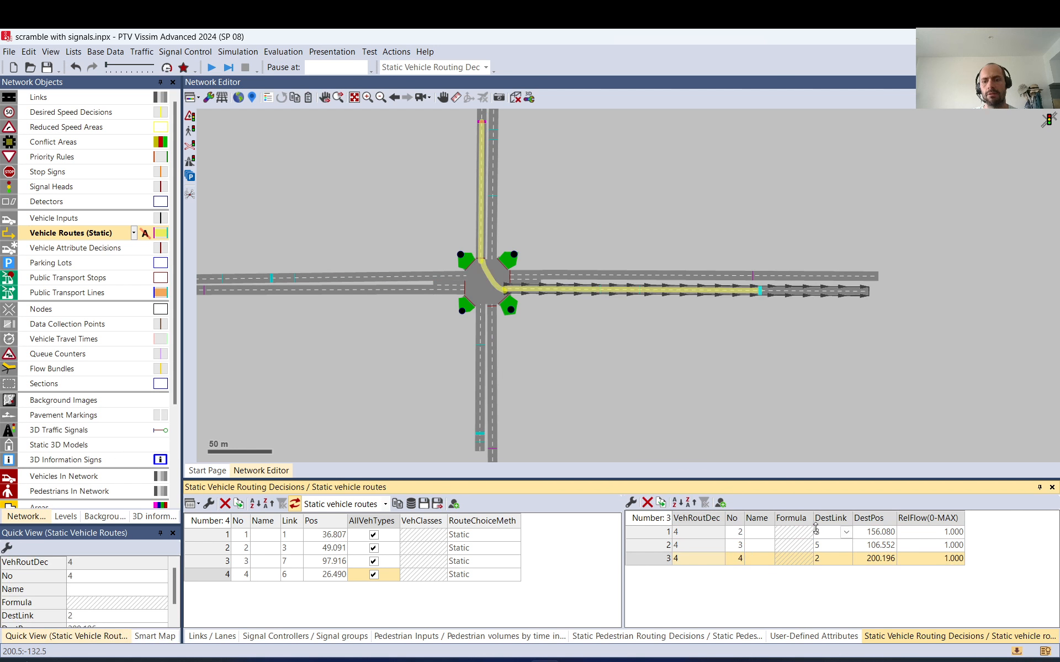
click(830, 546)
click(944, 545)
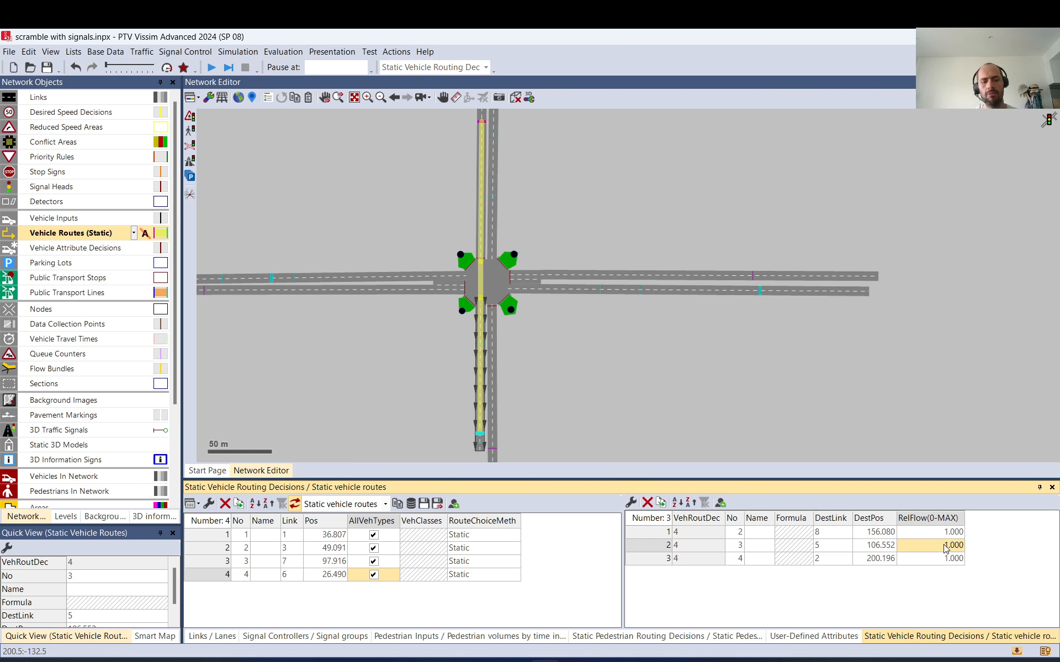
text(10)
click(648, 431)
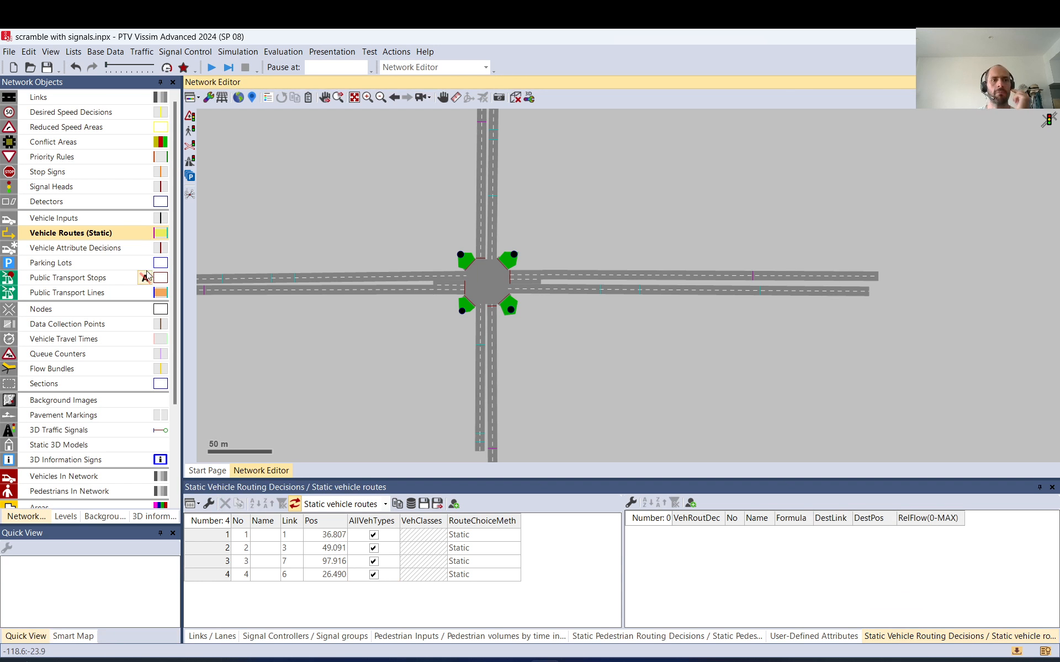
- Switch to vehicle inputs and add one on western approach link 1
click(55, 218)
scroll(369, 254, down, 1)
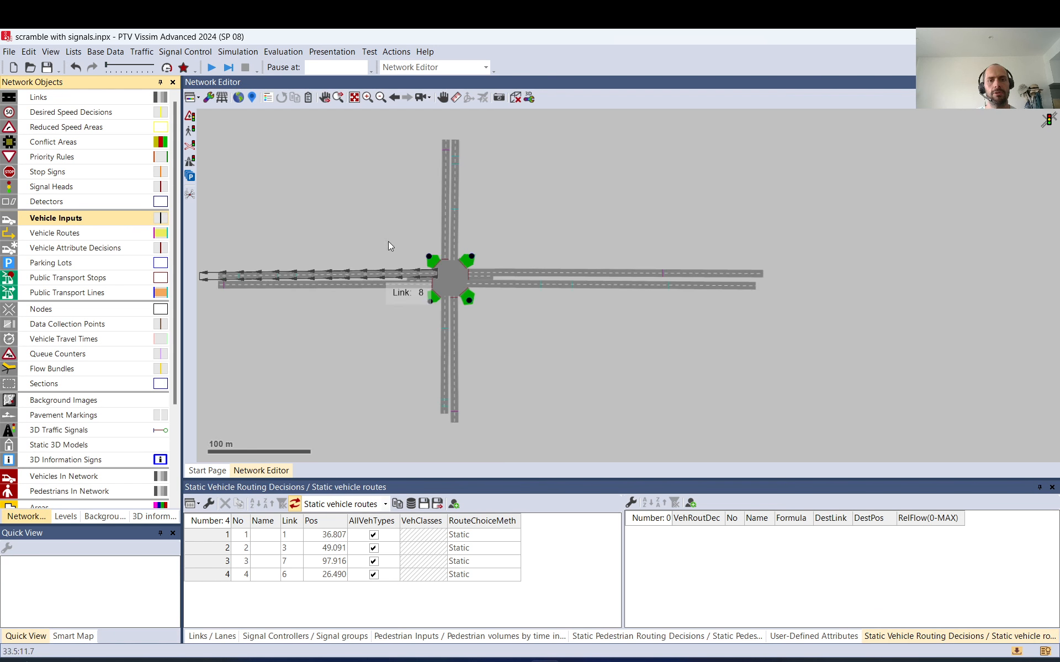
scroll(369, 265, down, 1)
click(234, 282)
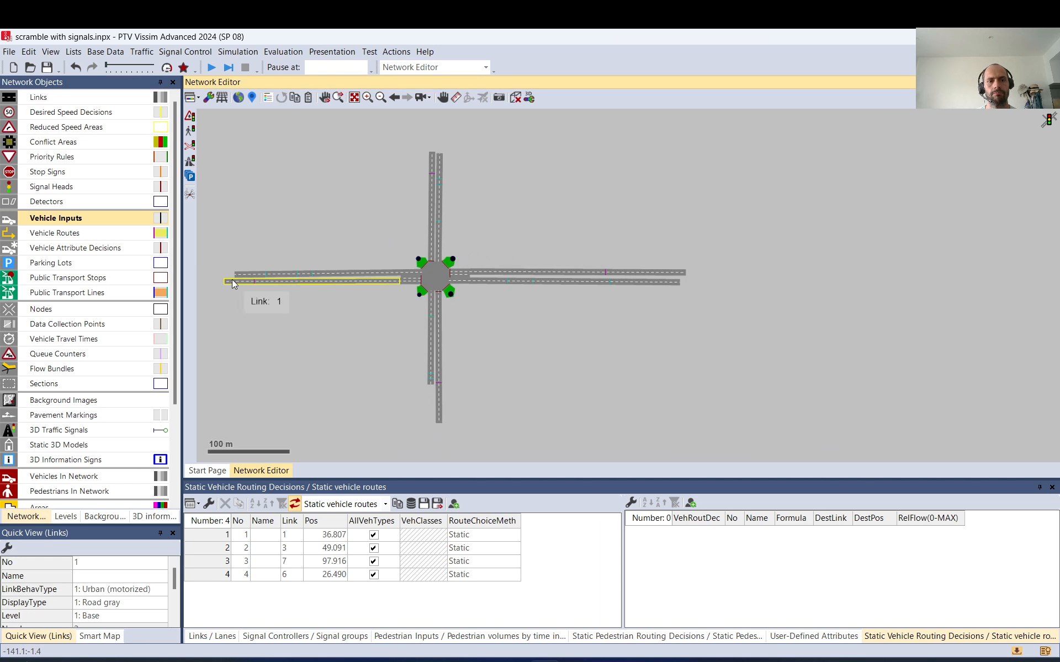
click(237, 274)
scroll(238, 273, up, 1)
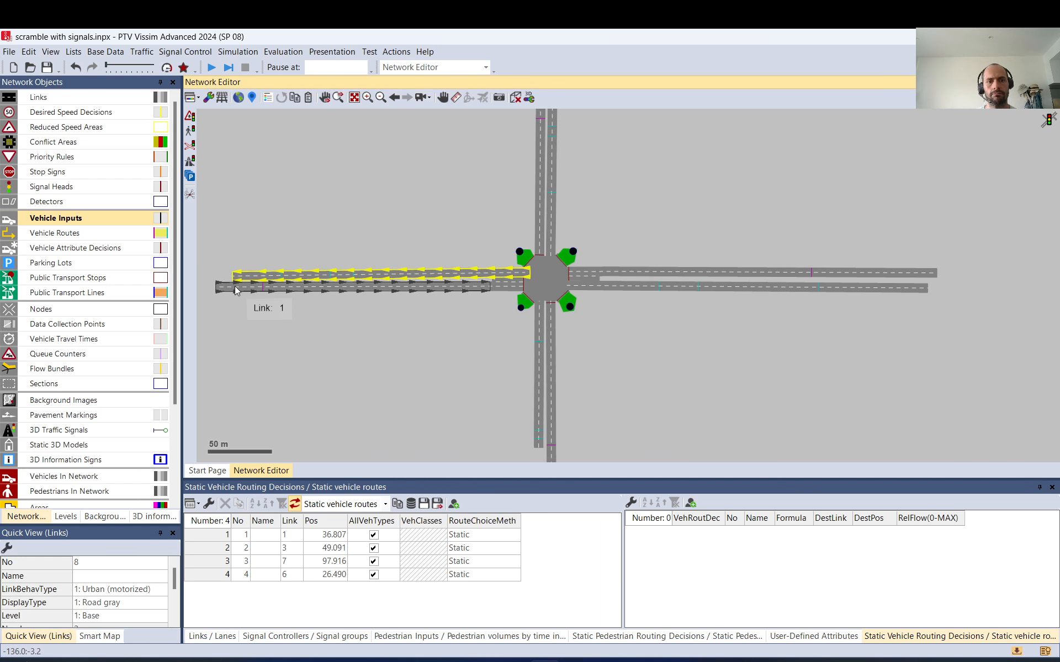
click(235, 287)
ctrl+right_click(235, 287)
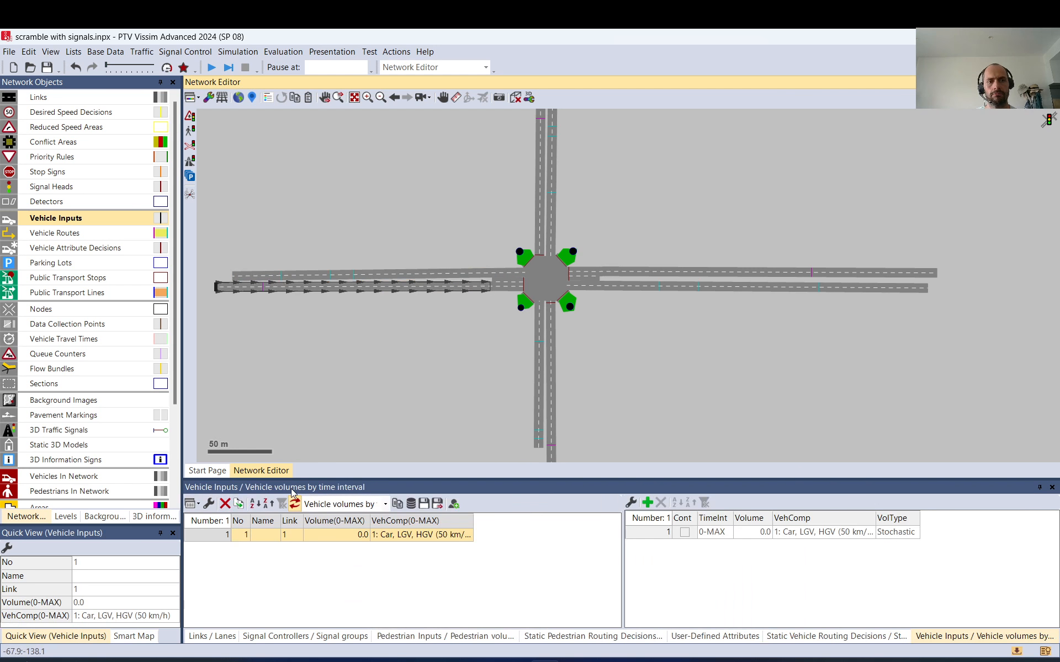
- Add vehicle inputs on southern link 3, eastern link 7 and northern link 6
ctrl+right_click(553, 392)
ctrl+right_click(552, 392)
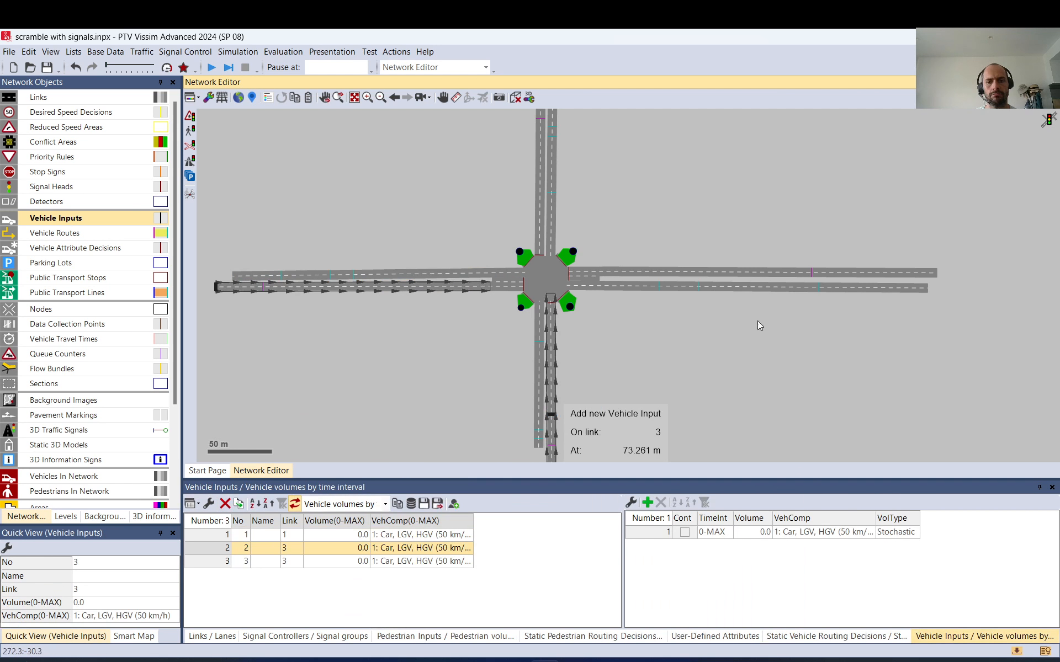
ctrl+right_click(849, 272)
ctrl+right_click(848, 273)
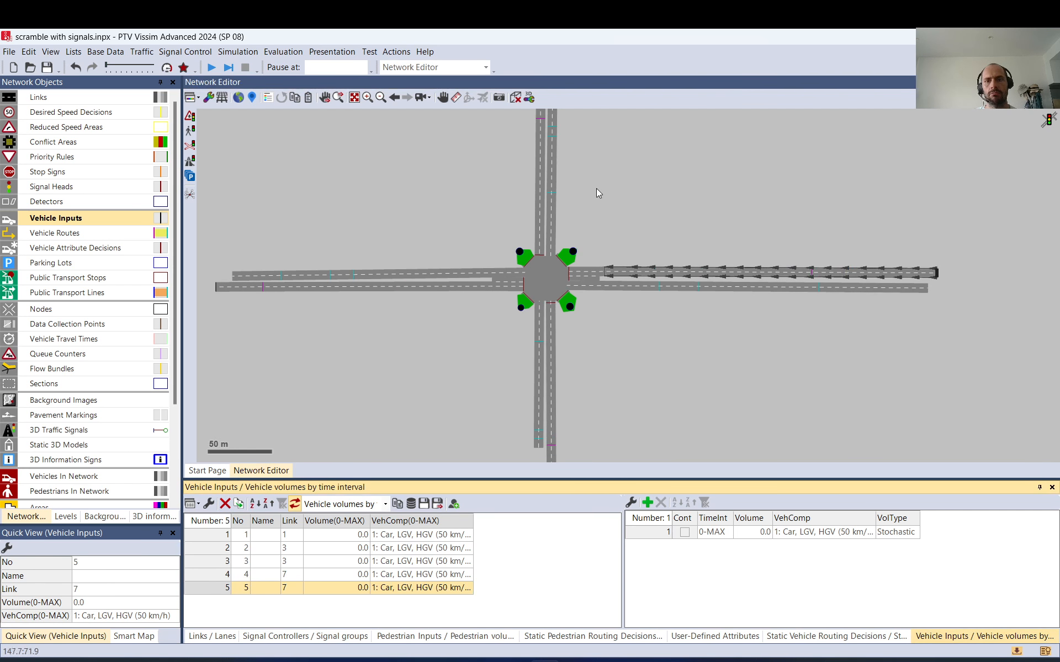
ctrl+right_click(541, 156)
ctrl+right_click(540, 156)
- Delete the duplicate vehicle inputs numbered 3, 5 and 7, leaving one each on links 3, 7 and 6
click(210, 548)
click(208, 561)
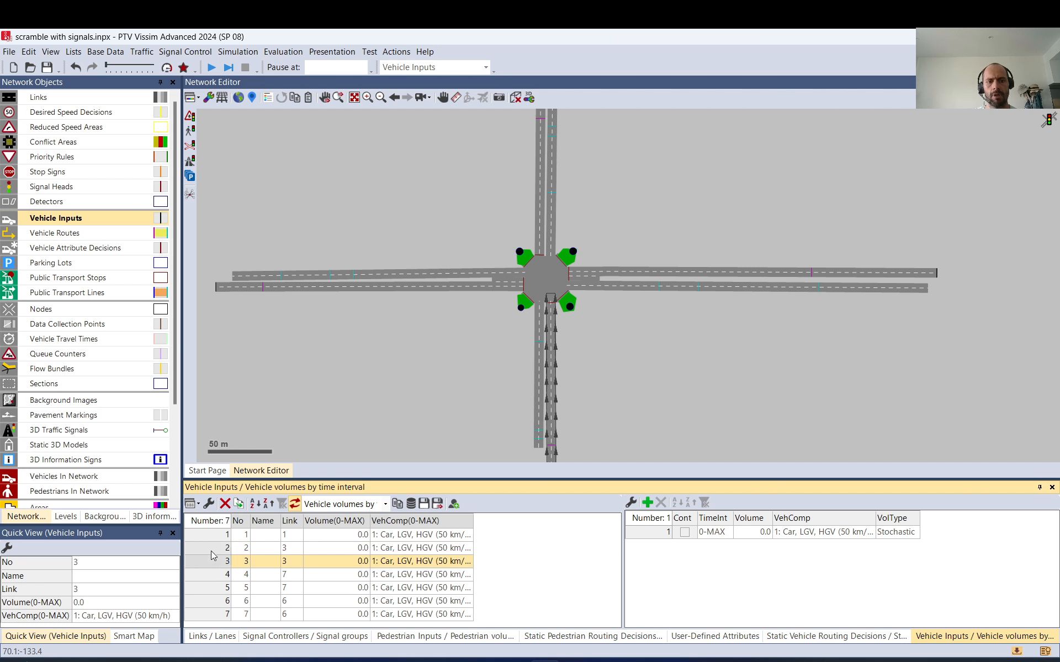
click(224, 504)
click(219, 574)
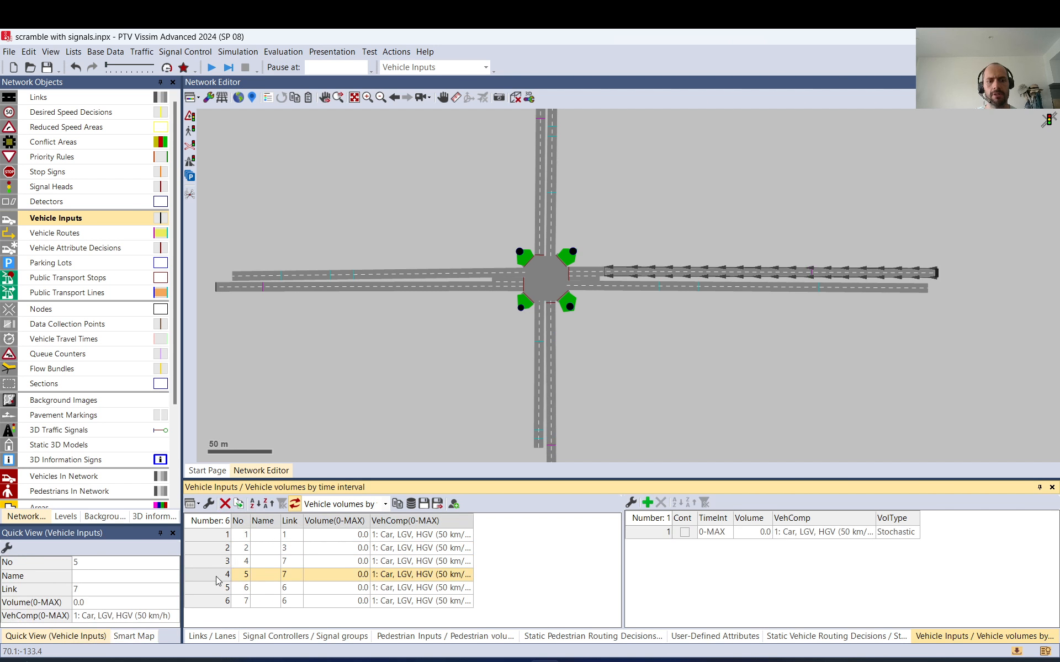
click(224, 503)
click(219, 587)
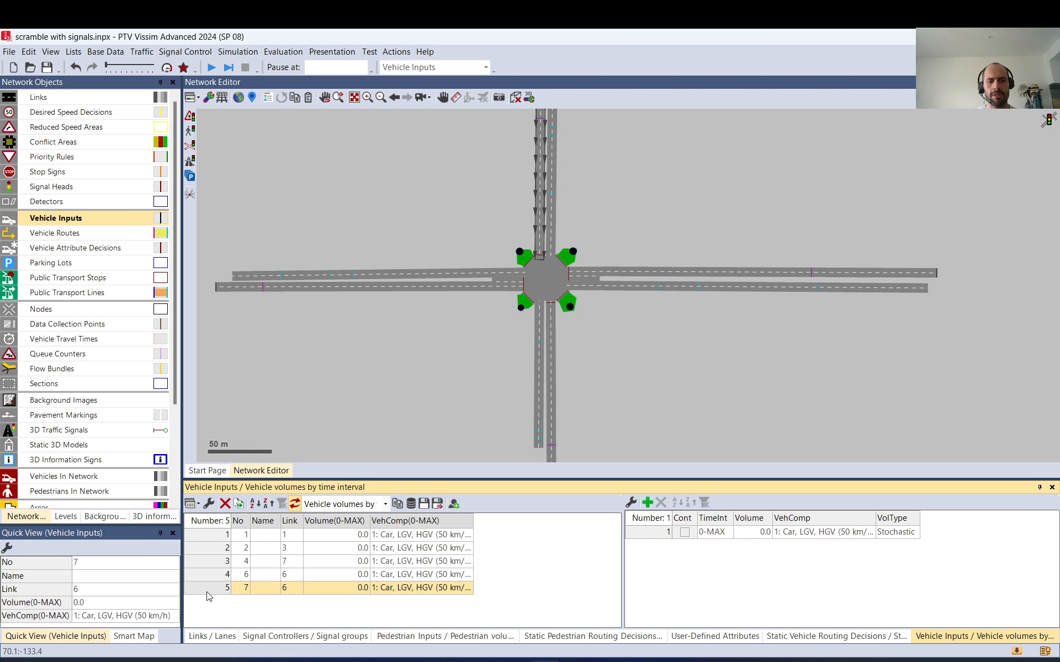
click(225, 503)
- Set the vehicle input volumes to 700 on link 1 and 150 on link 3
click(418, 533)
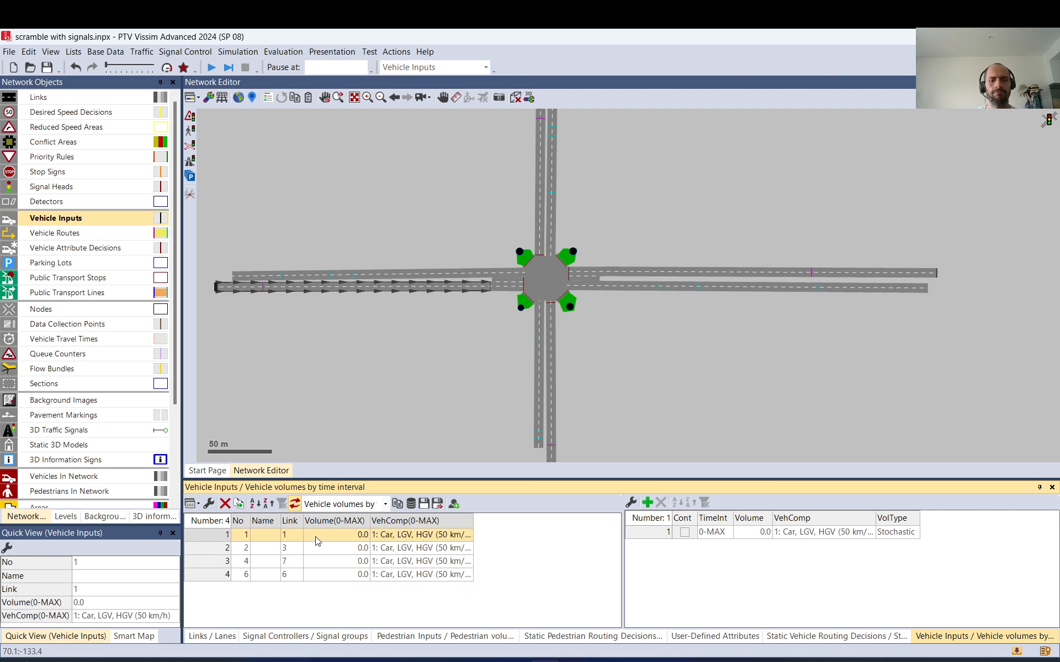
click(349, 539)
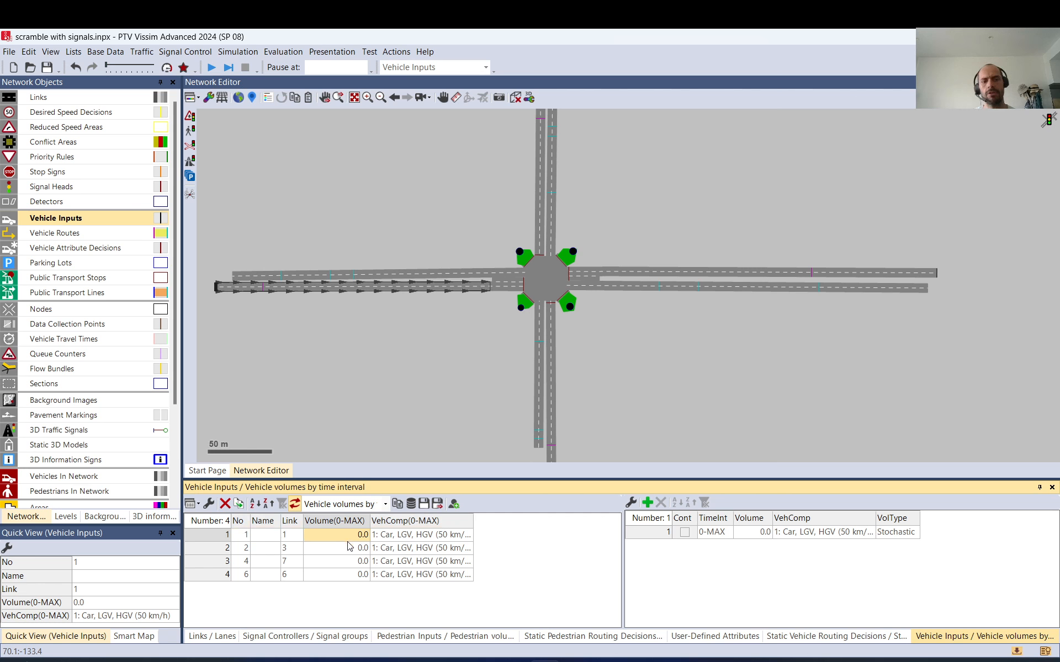
text(70)
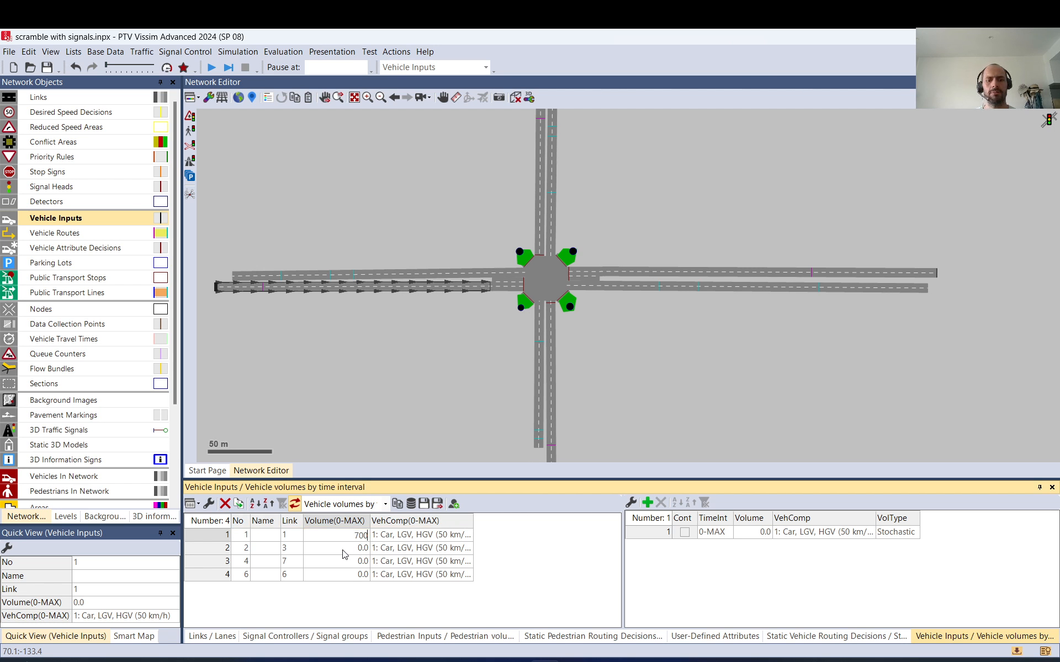
text(0)
click(343, 551)
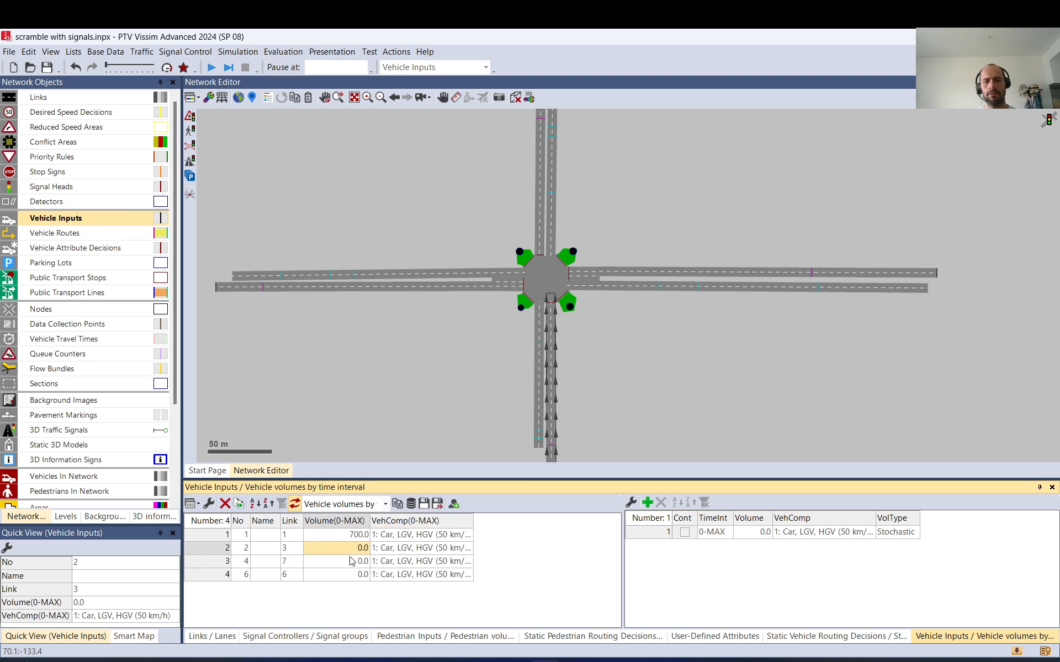
text(150)
- Set the vehicle input volumes to 800 on link 7 and 200 on link 6
click(345, 562)
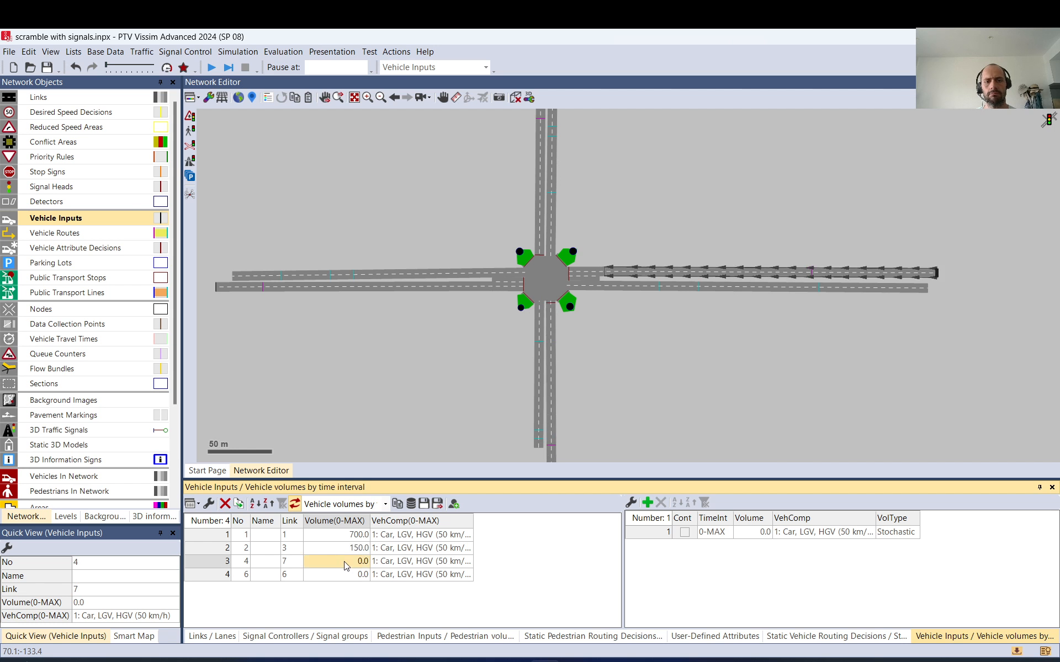
text(80)
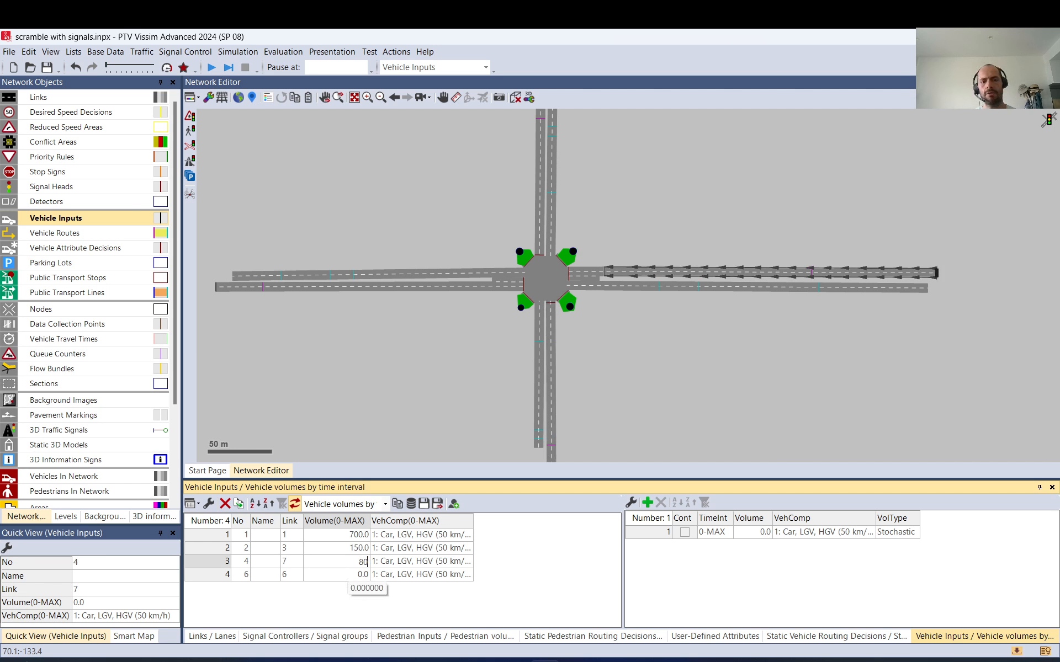
click(340, 576)
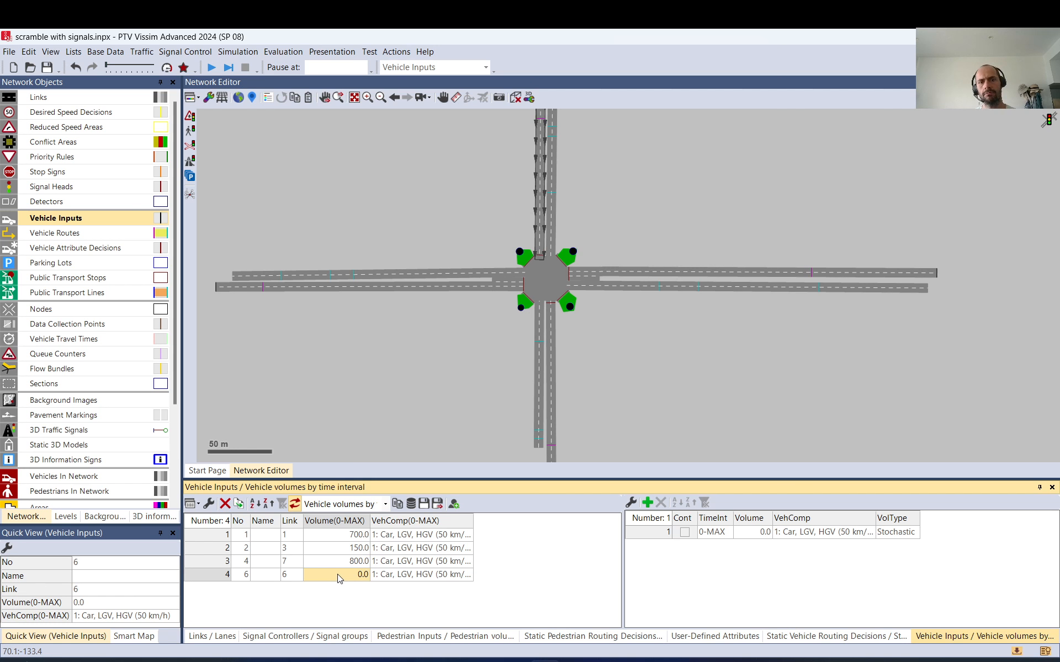
text(20)
key(Return)
click(430, 370)
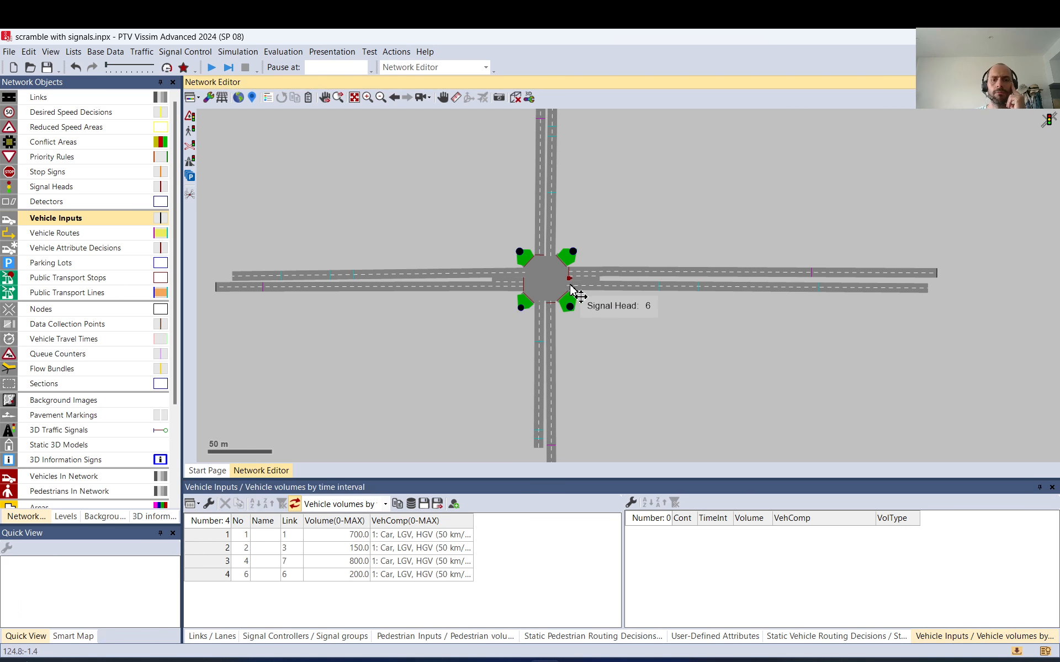
- Switch to pedestrian inputs and open their list for the four corner areas of the intersection
scroll(551, 285, up, 2)
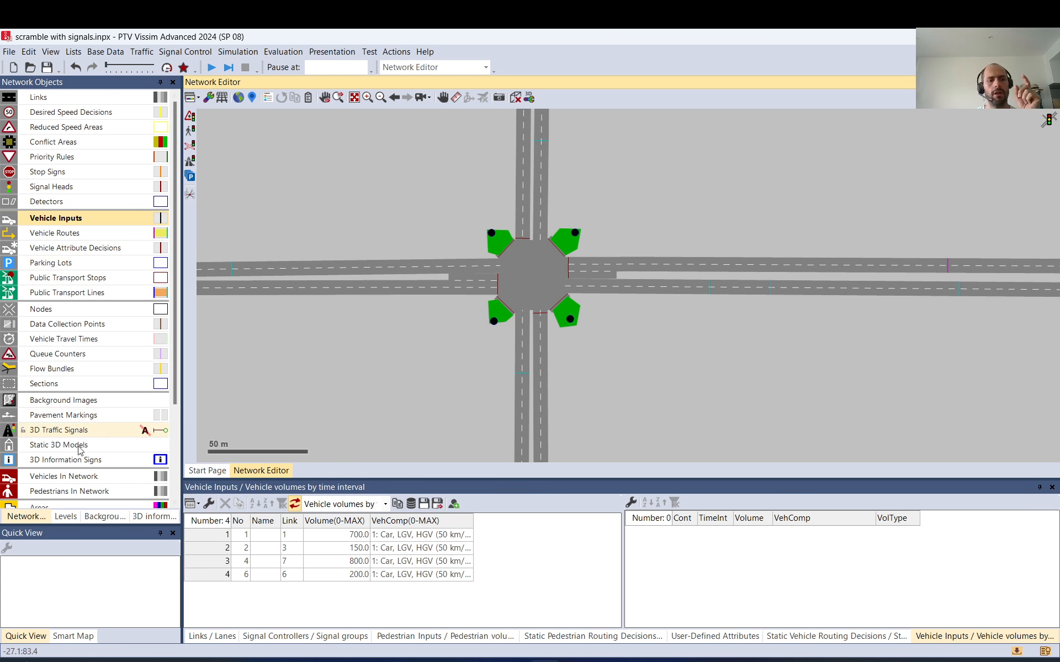
scroll(85, 400, down, 3)
scroll(590, 244, up, 2)
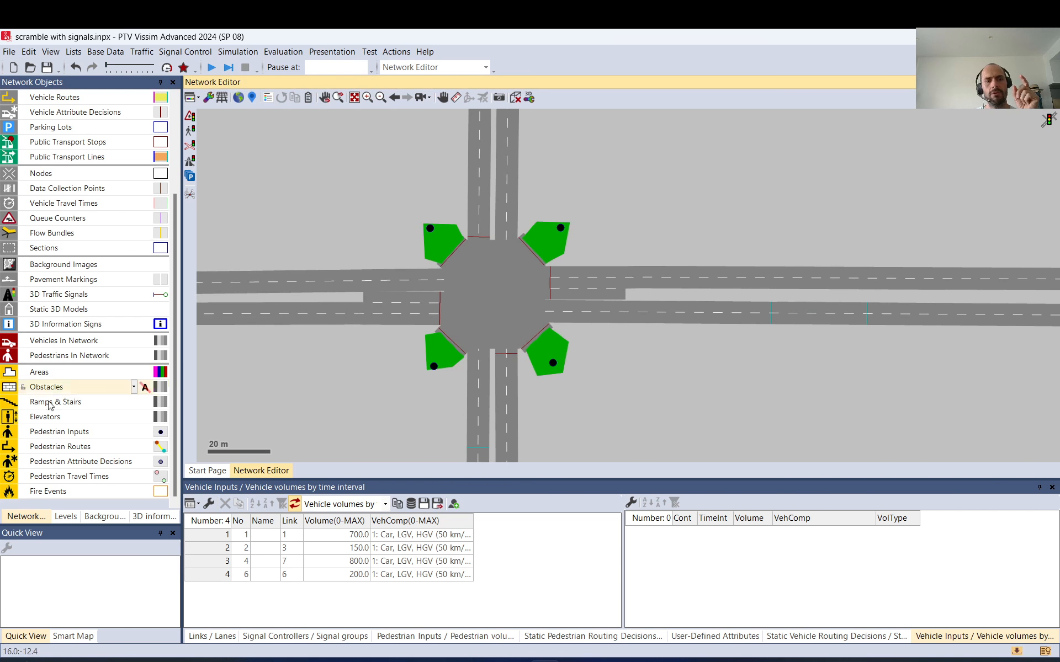
click(69, 445)
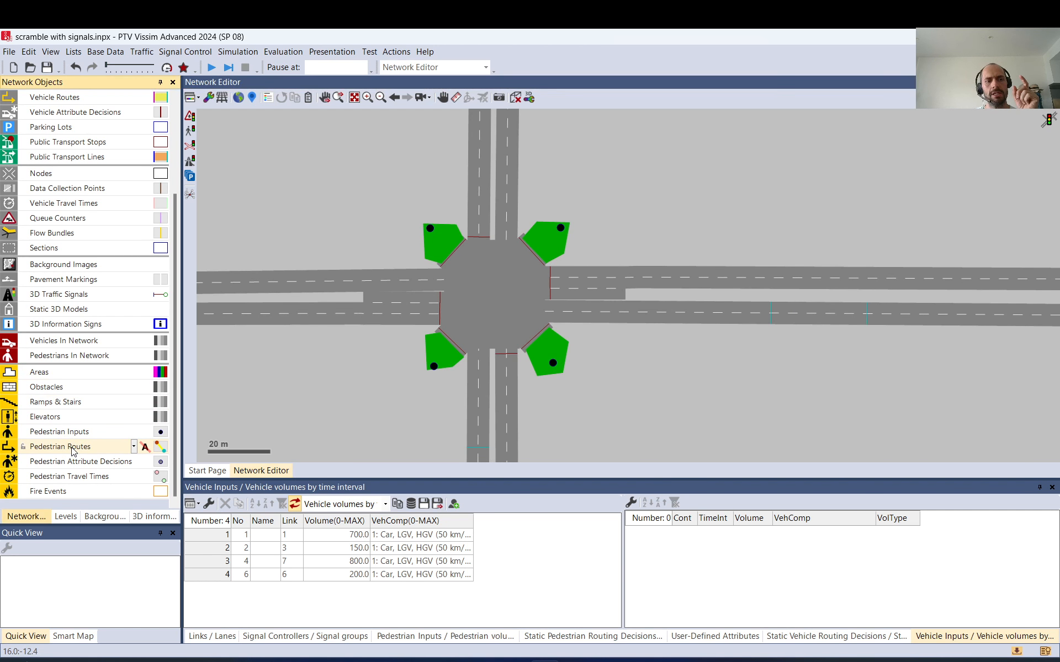
scroll(485, 291, up, 1)
scroll(517, 334, up, 1)
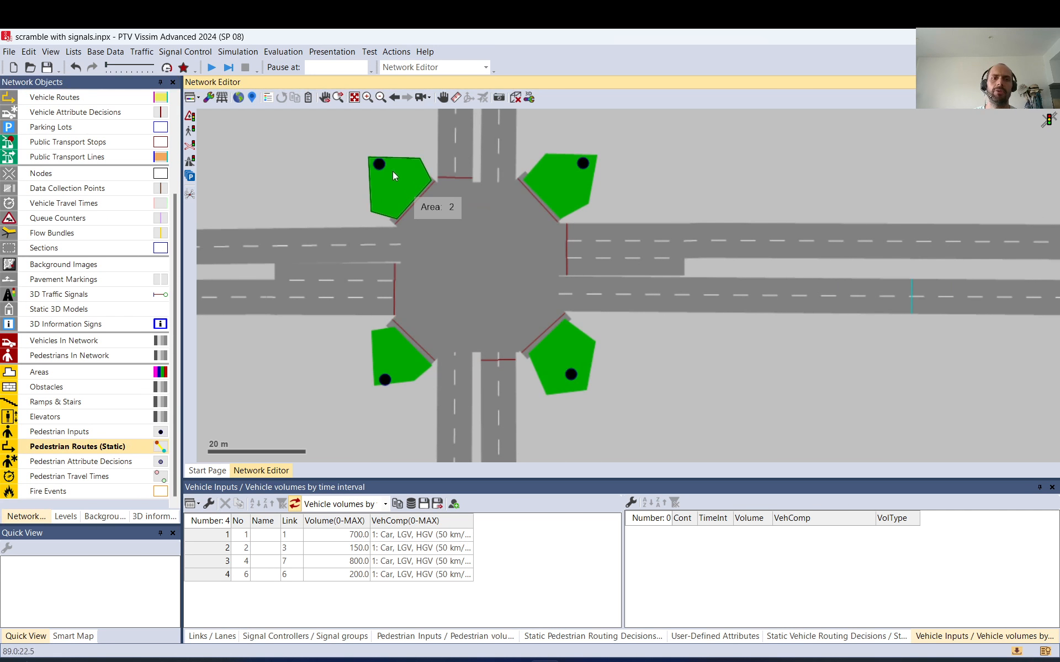
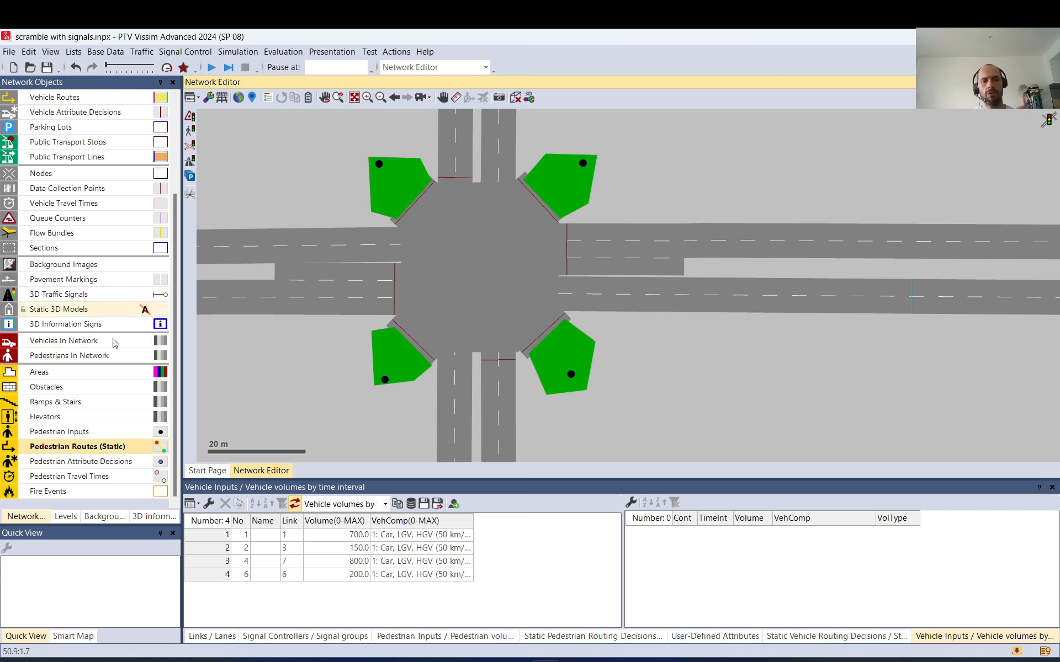
right_click(77, 431)
click(105, 437)
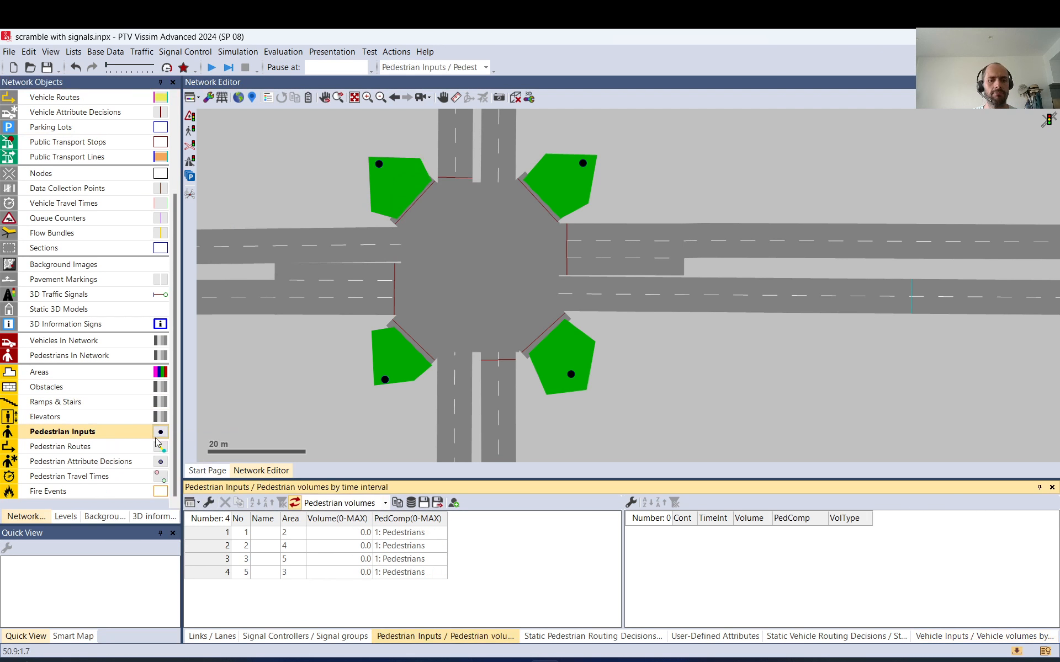
- Set the volume of all four pedestrian inputs, on areas 2, 4, 5 and 3, to 100
click(332, 533)
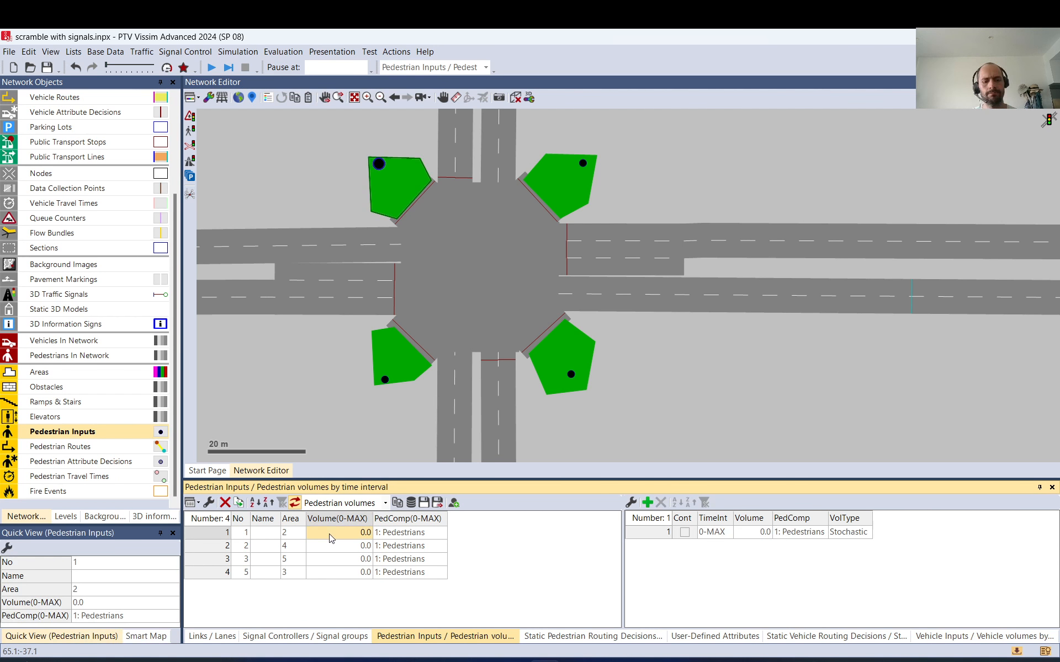
text(100100)
key(Return)
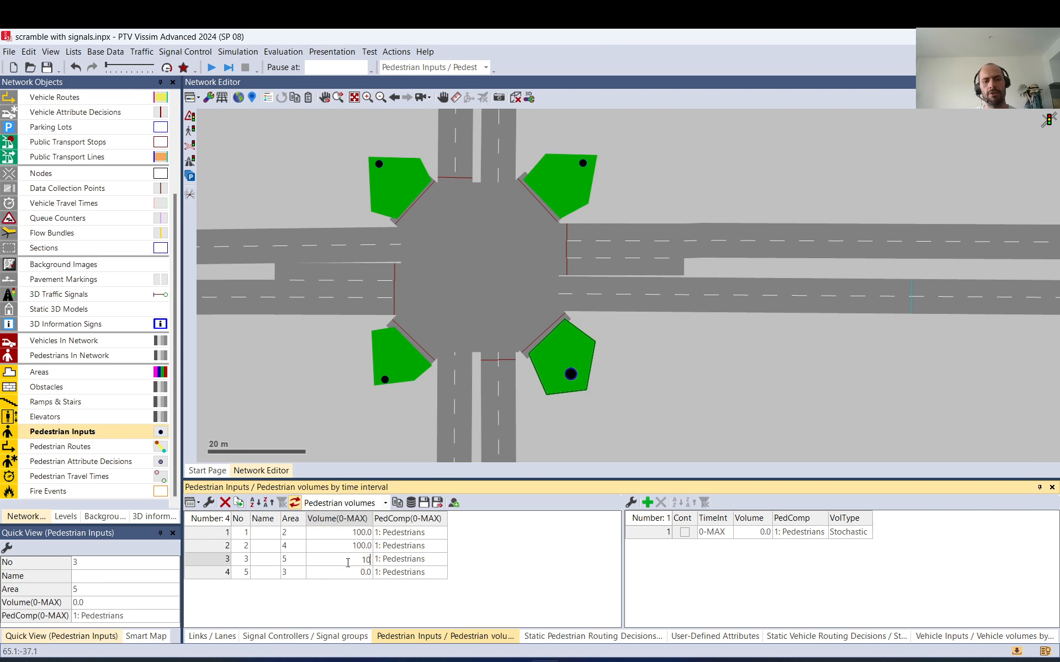
text(100)
key(Return)
text(100)
click(272, 376)
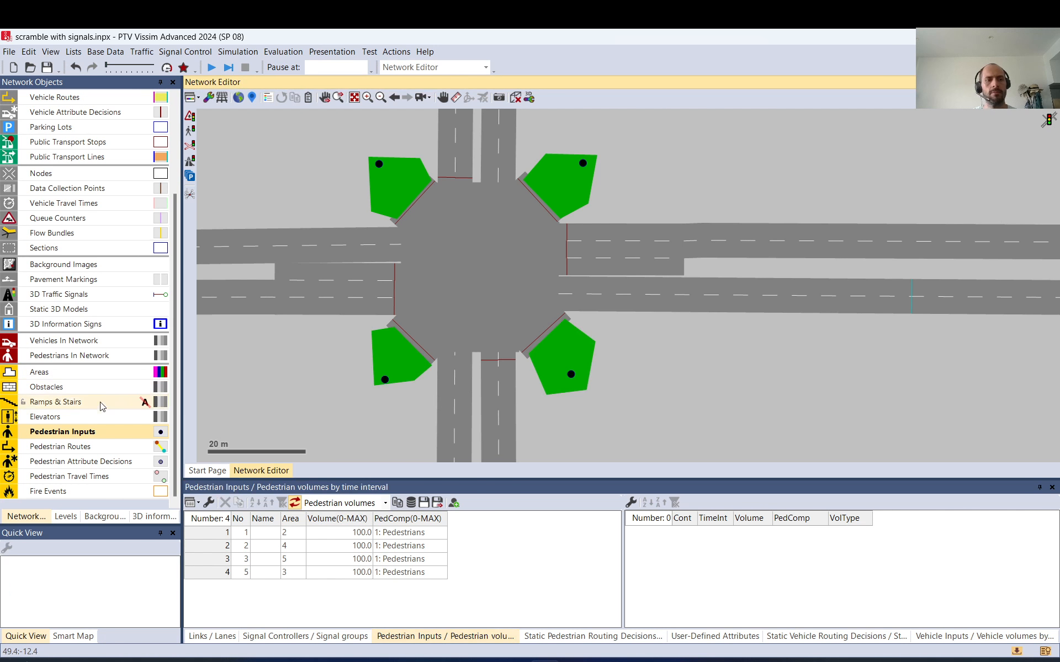
- Add a static pedestrian routing decision on northwest area 2 with routes to areas 4, 3 and 5
click(89, 449)
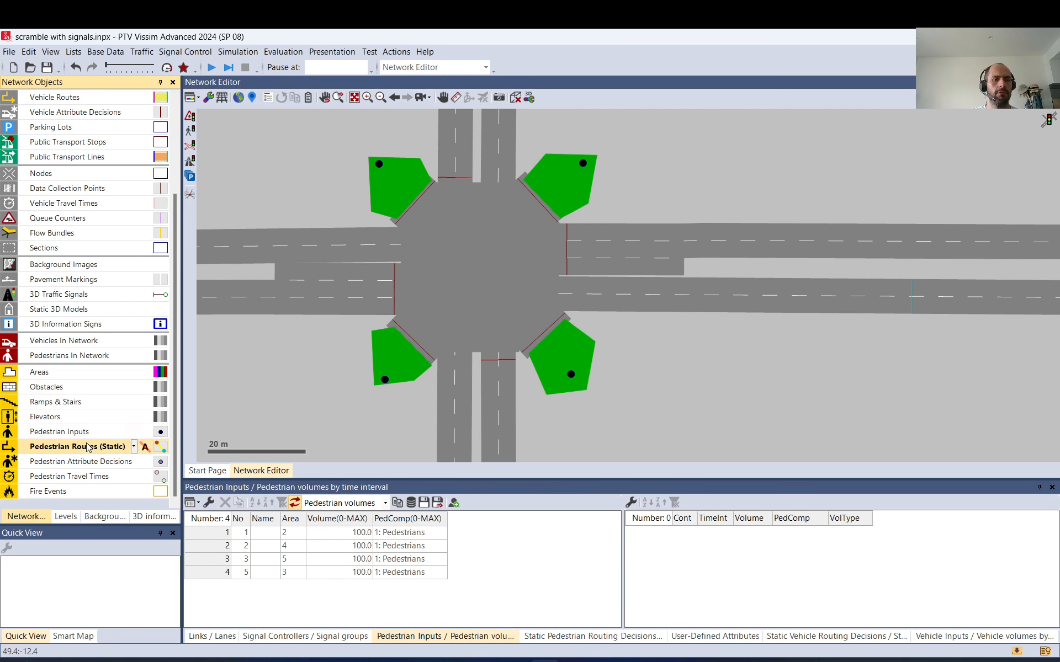
click(391, 171)
right_click(391, 170)
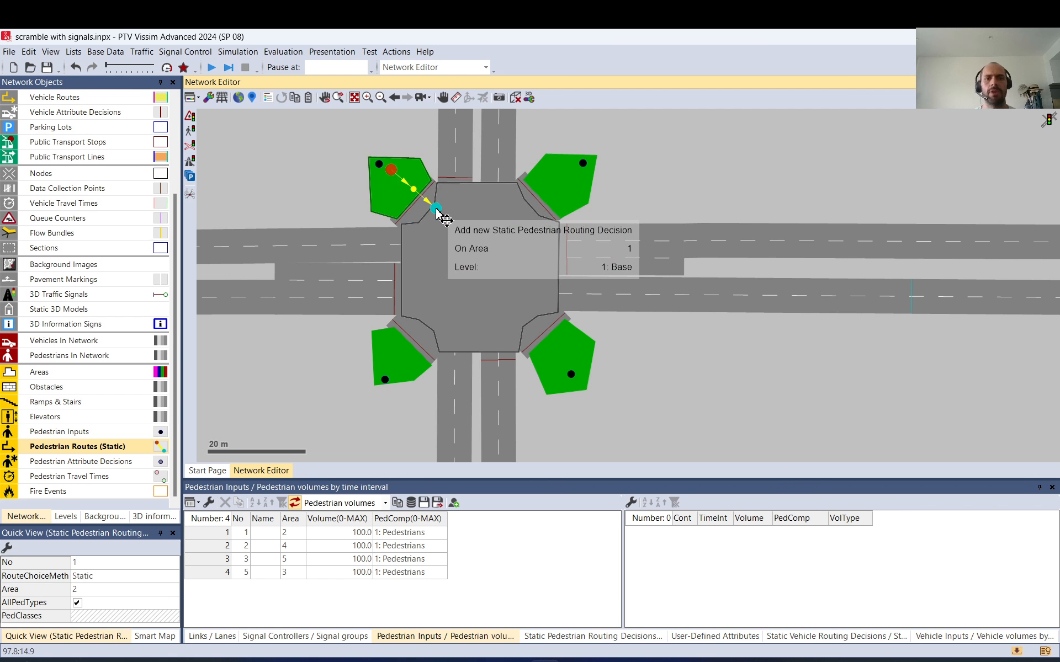
click(572, 188)
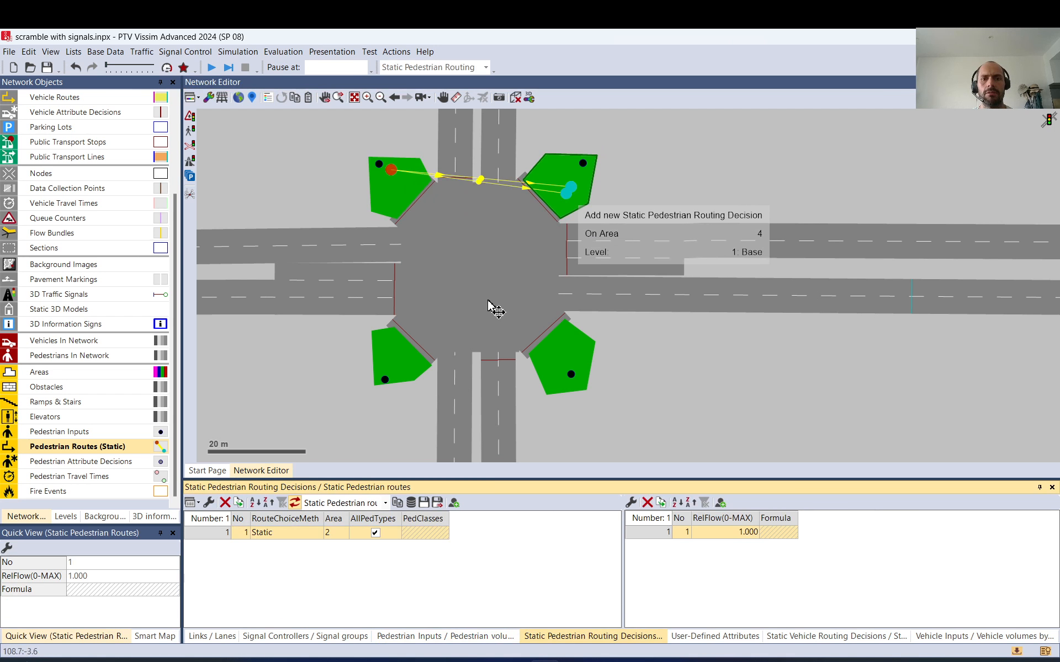
click(405, 368)
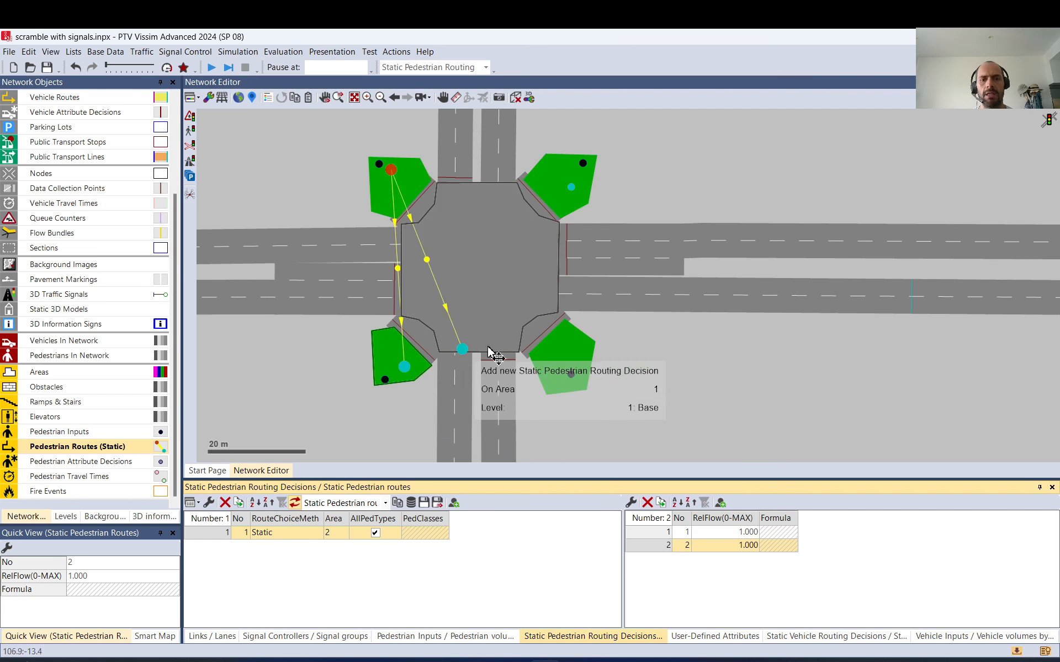
click(557, 355)
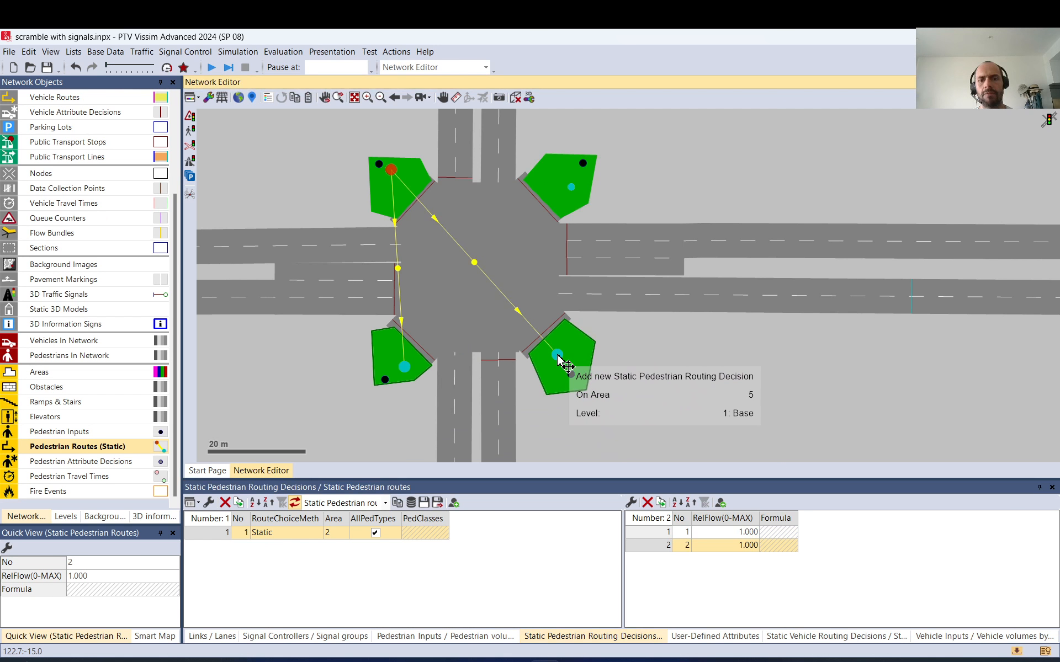
click(657, 330)
- Add a static pedestrian routing decision on northeast area 4 with routes to areas 2, 3 and 5
right_click(558, 159)
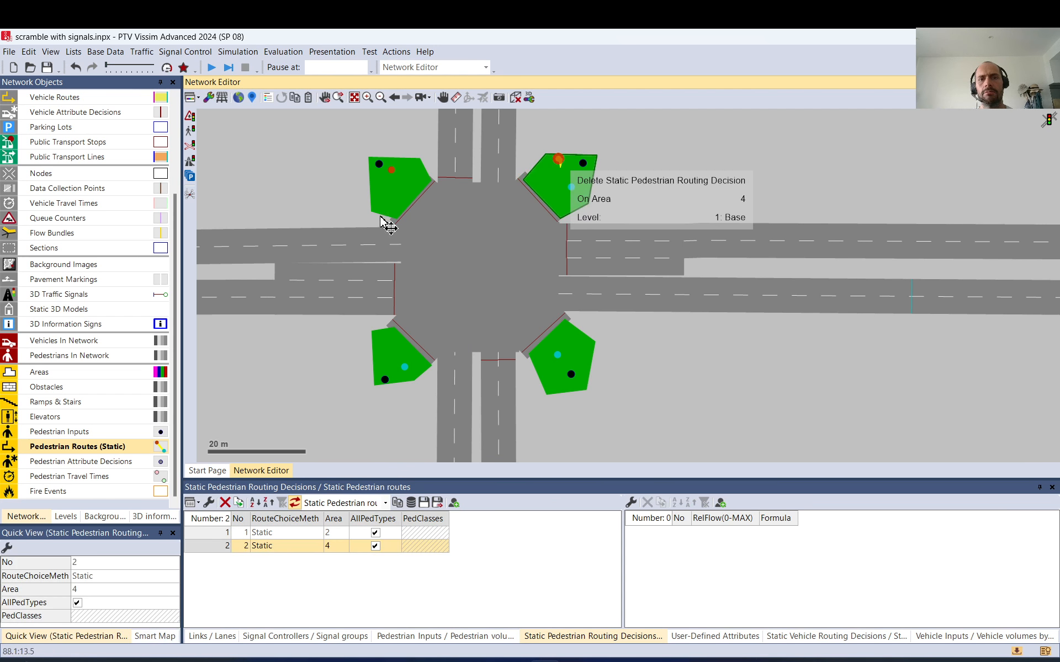
click(385, 178)
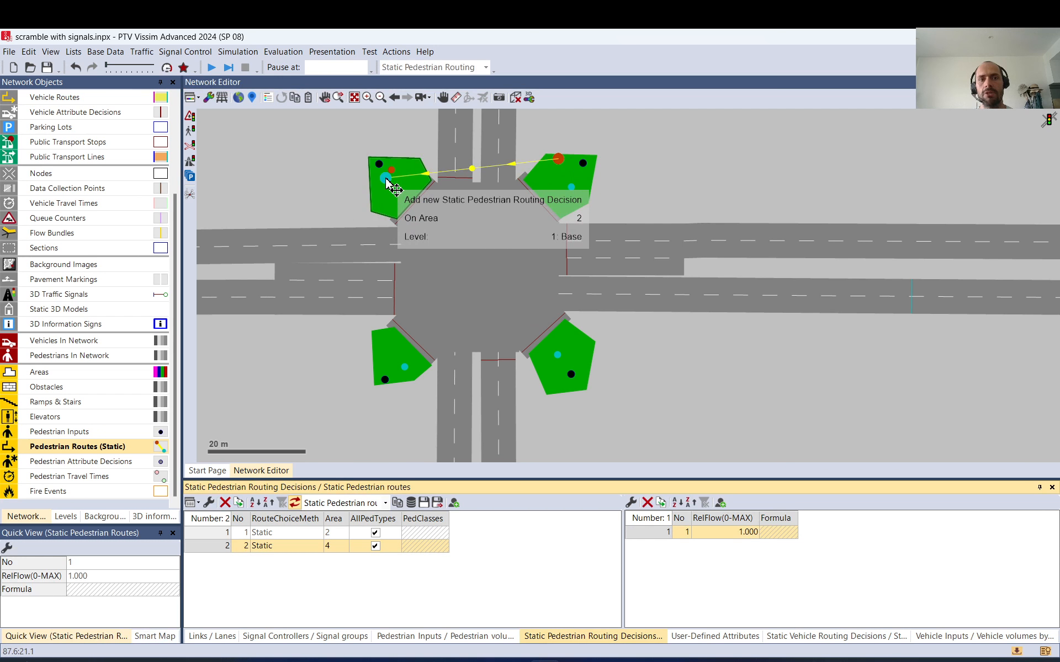
click(387, 351)
click(577, 356)
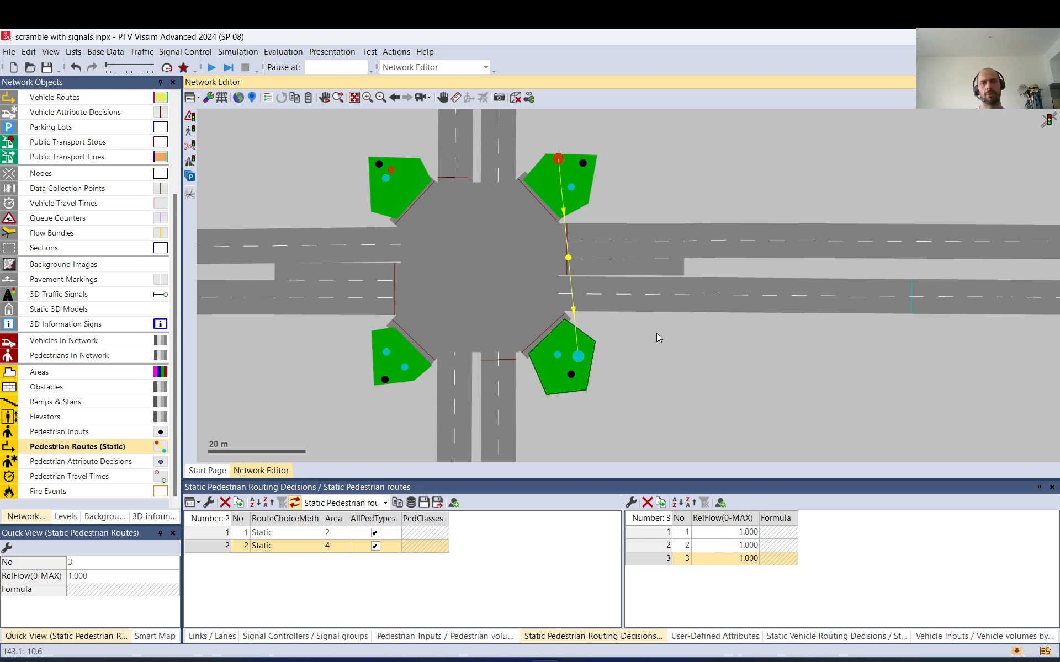
click(644, 400)
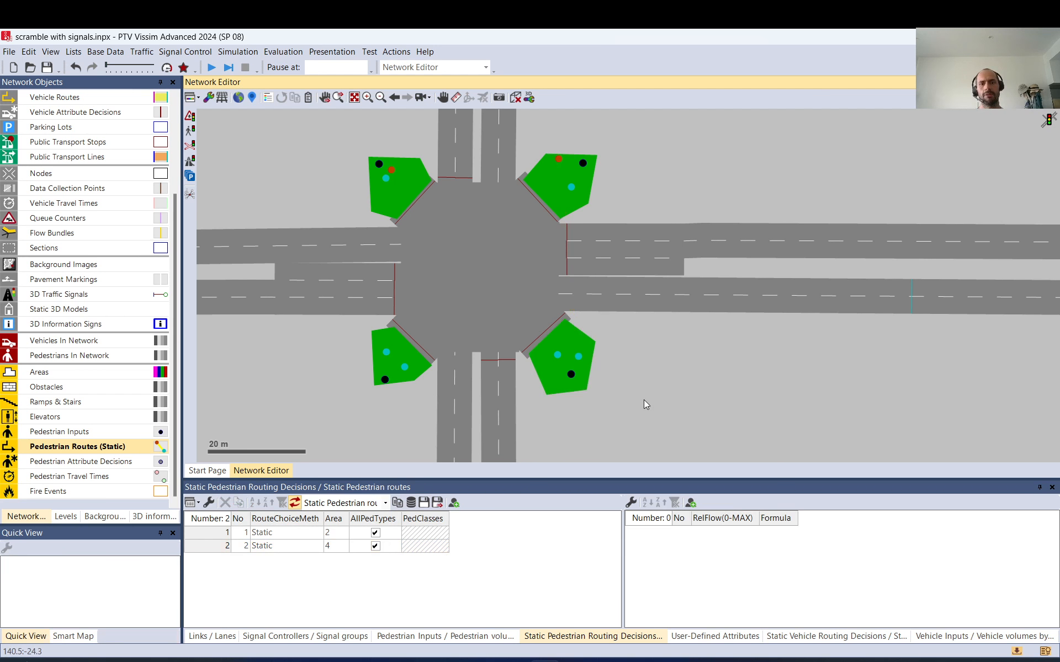
- Add a static pedestrian routing decision on southeast area 5 with routes to areas 3, 2 and 4
right_click(552, 379)
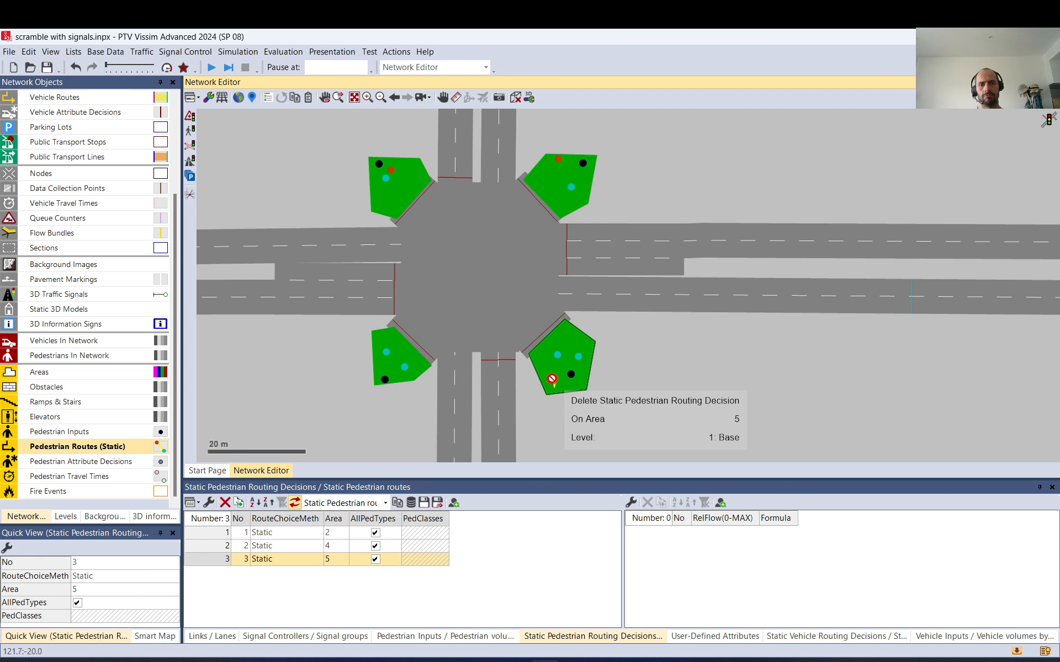
click(385, 375)
click(391, 189)
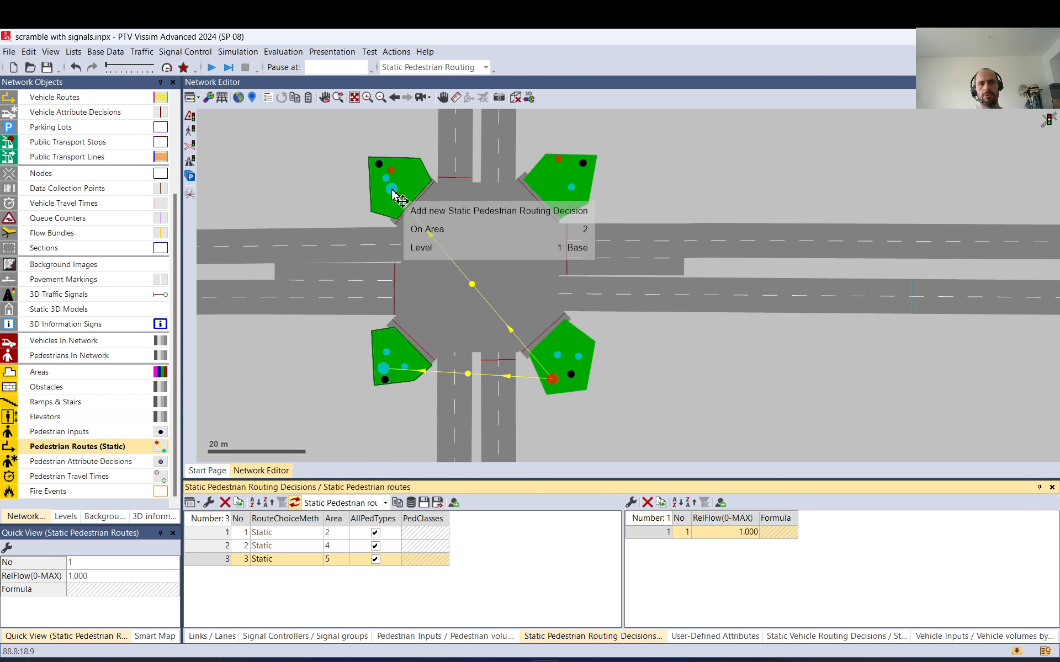
click(554, 177)
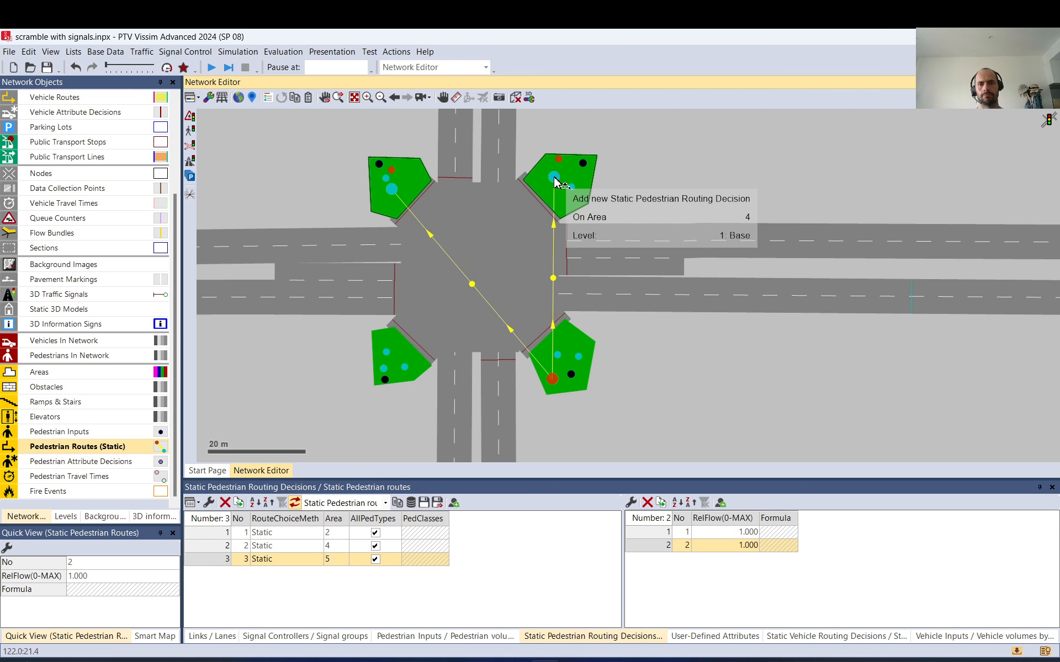
click(688, 151)
- Add a static pedestrian routing decision on southwest area 3 with routes to areas 2, 4 and 5
right_click(396, 353)
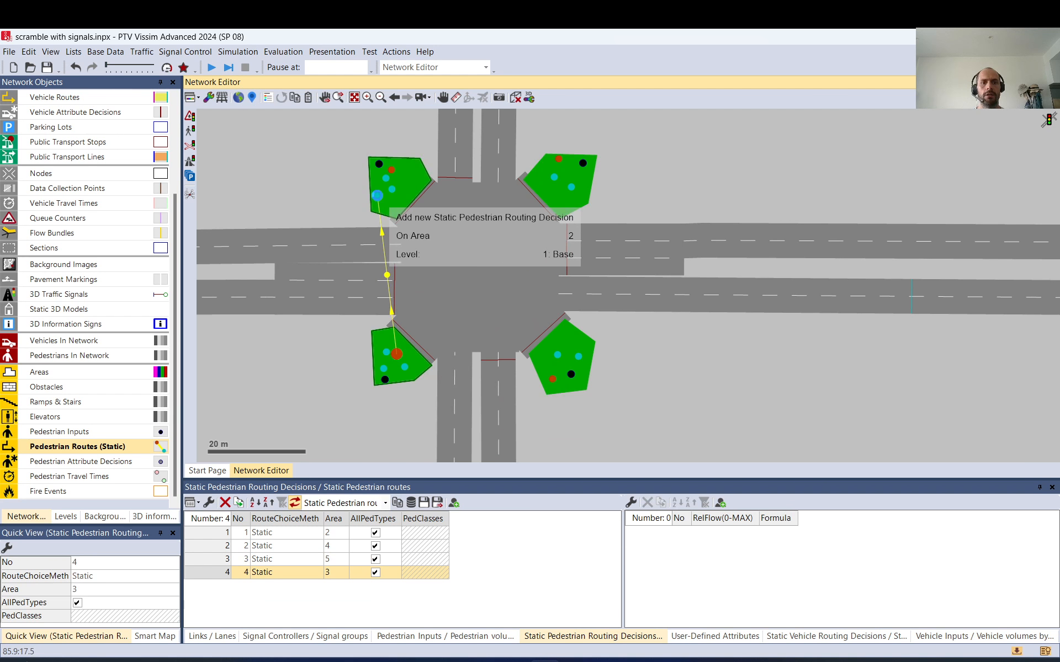
click(378, 194)
click(574, 176)
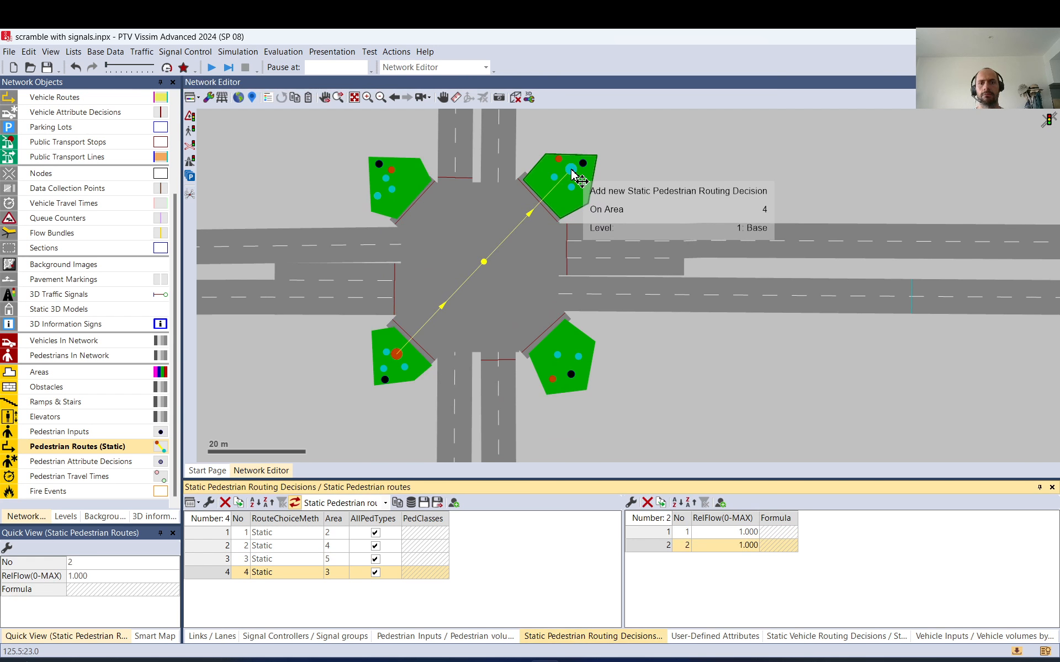
click(573, 358)
click(660, 357)
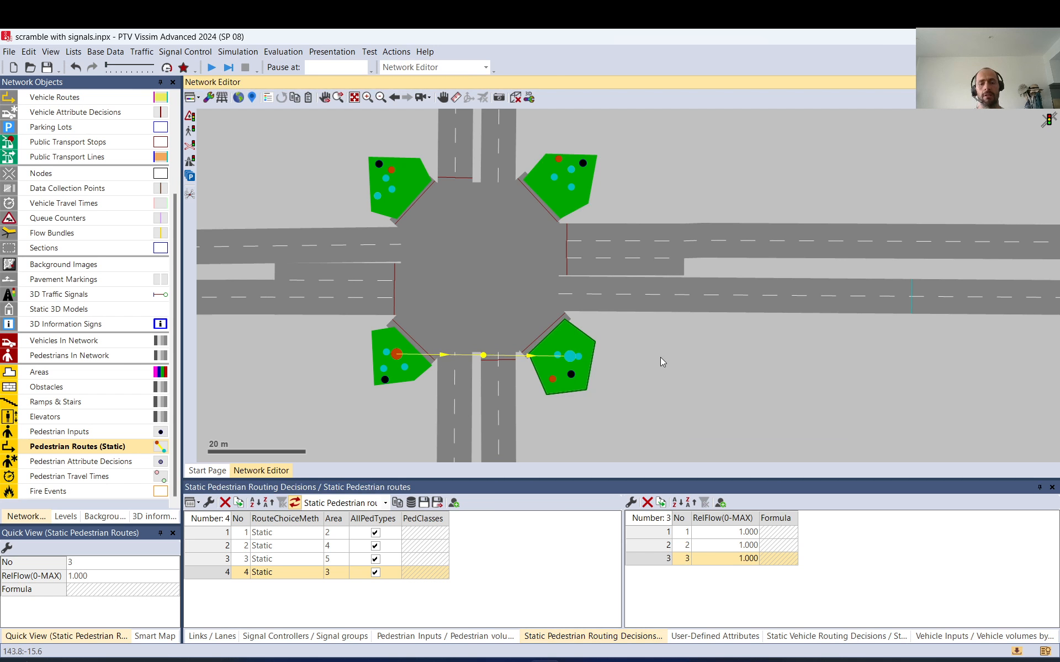
click(660, 356)
- Save the network with its pedestrian routes and test-run the simulation, stopping it after about two and a half simulated minutes
click(207, 534)
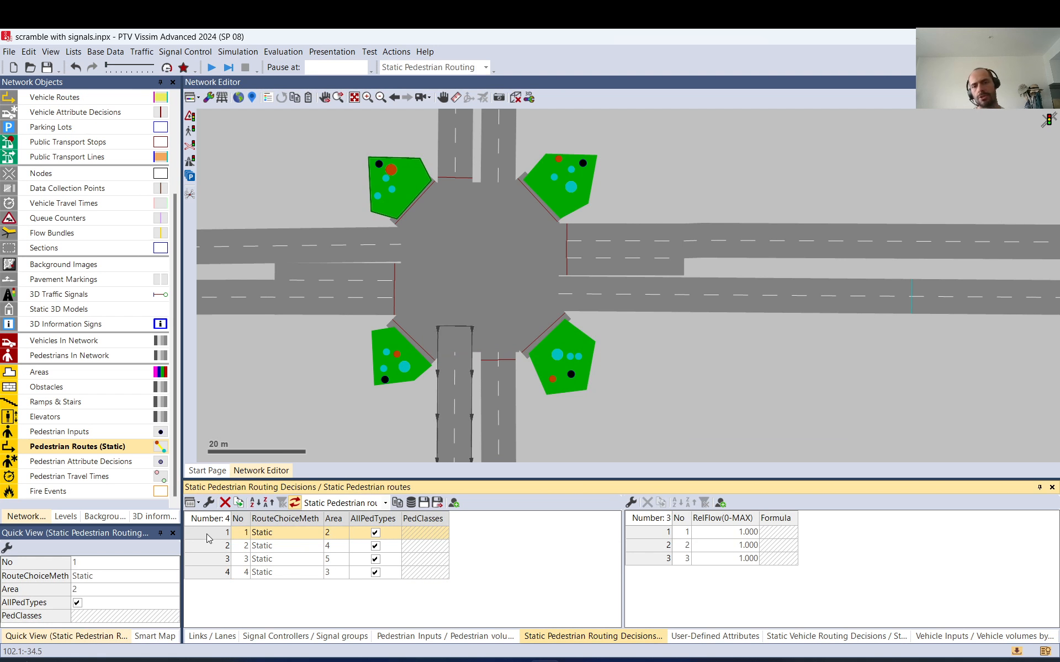
click(259, 168)
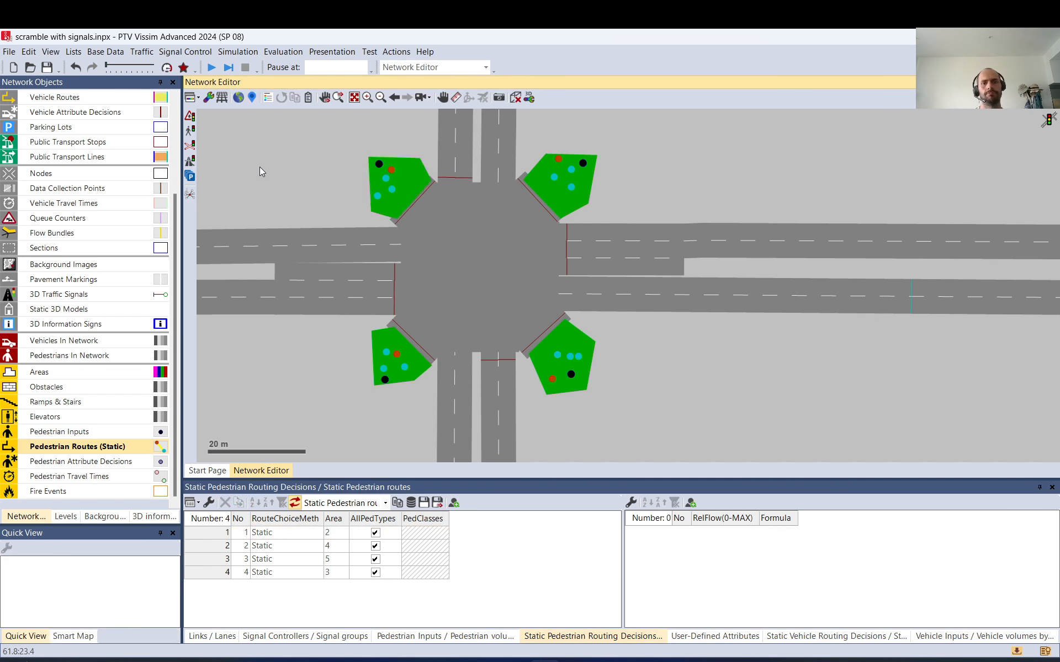
click(211, 69)
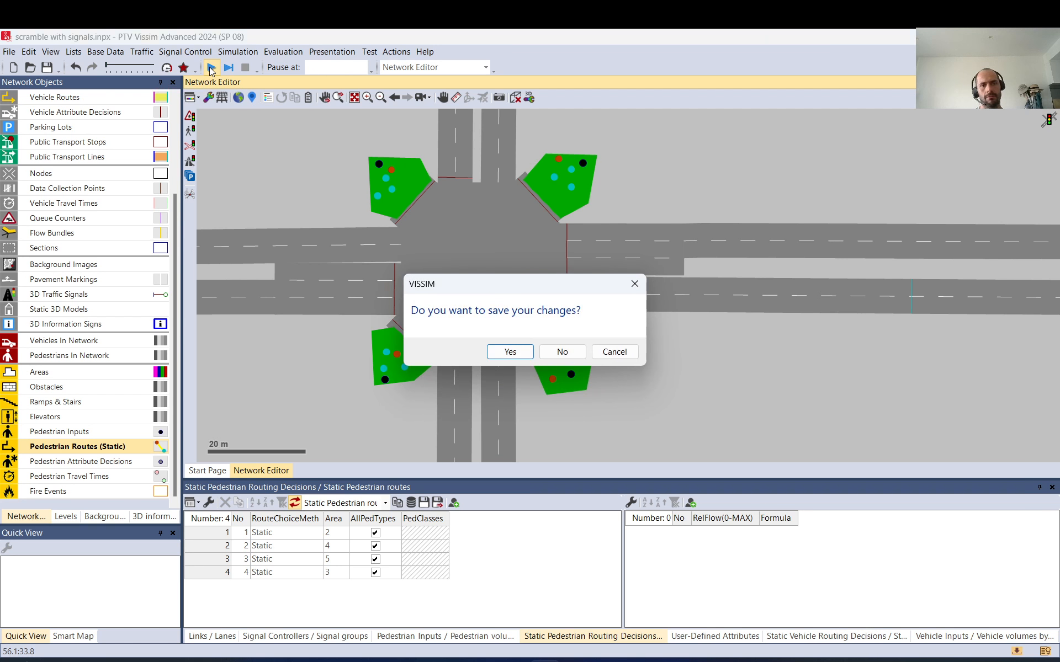
click(503, 350)
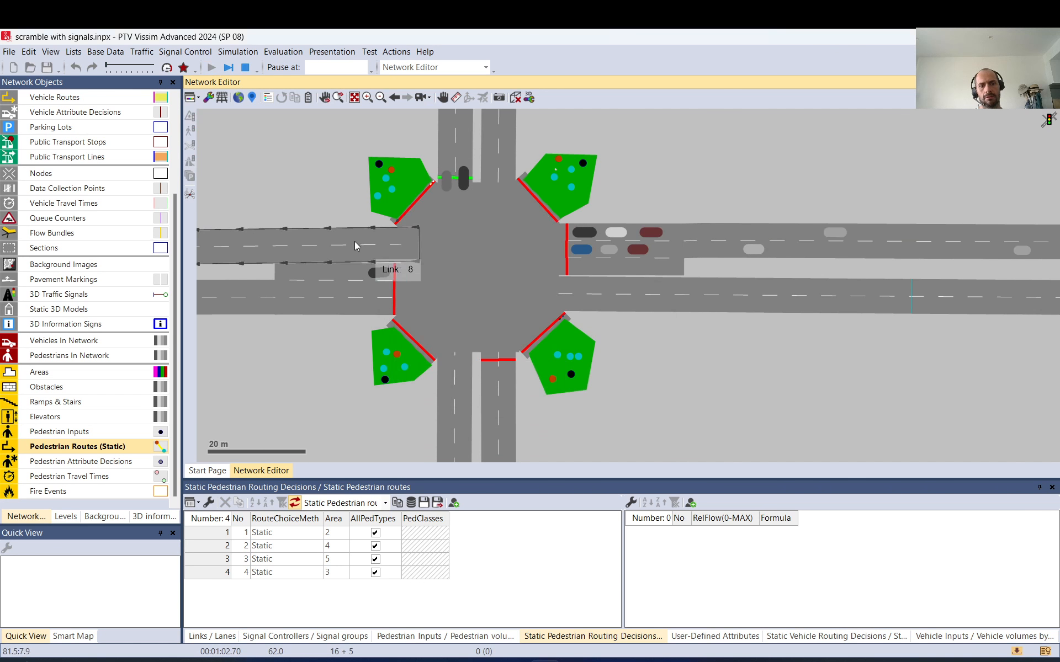
click(229, 67)
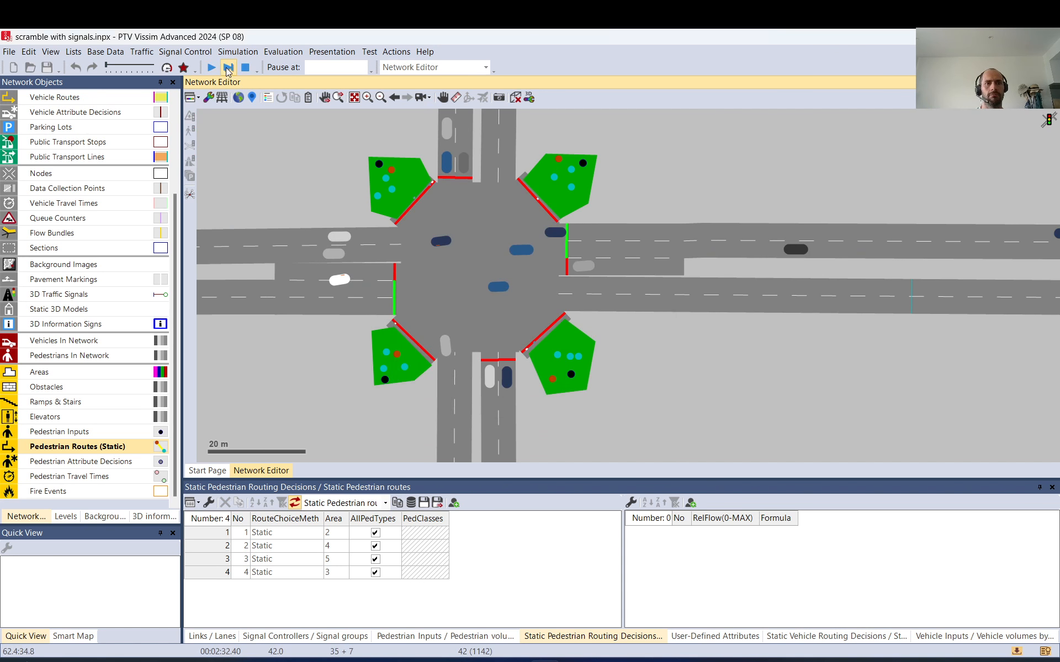
click(245, 67)
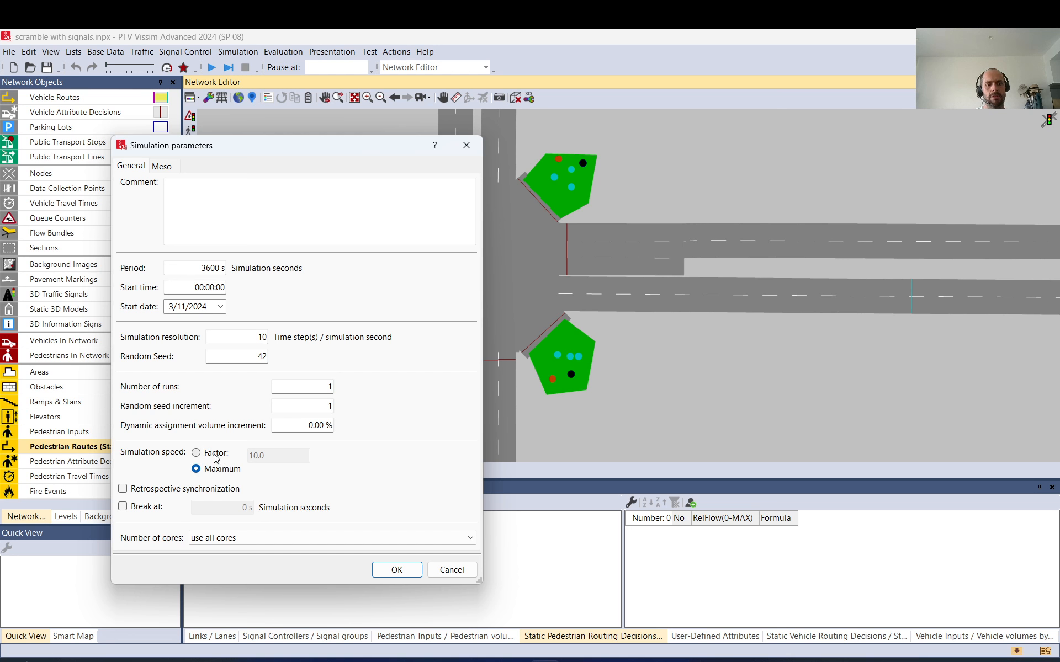
- Switch the simulation speed from maximum to a factor of 5 in the simulation parameters
click(215, 457)
drag(276, 457, 227, 458)
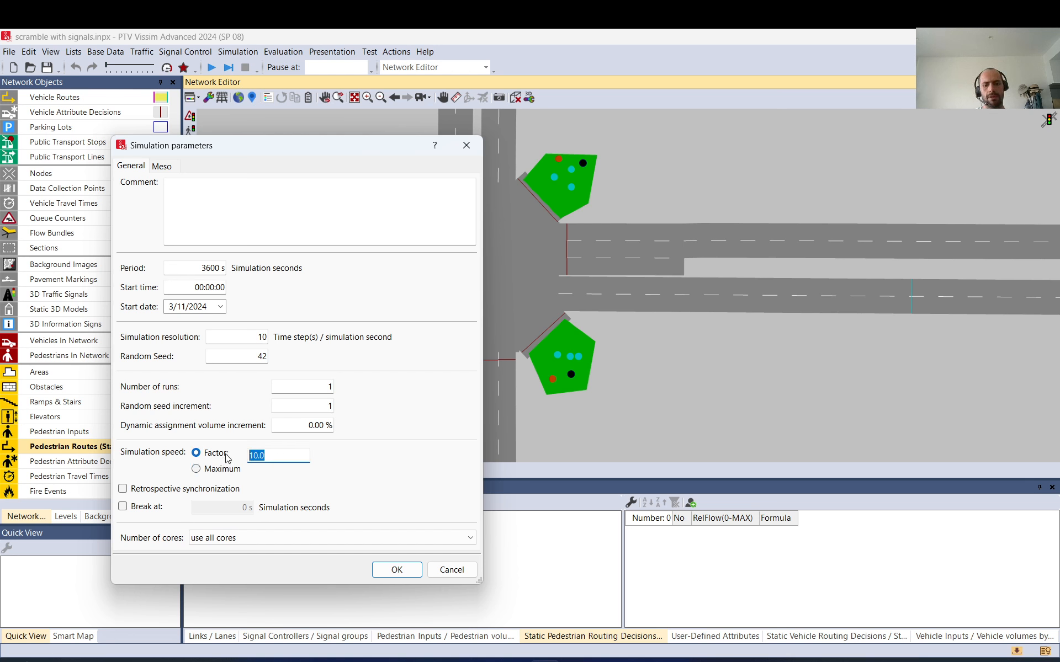
text(5)
click(391, 575)
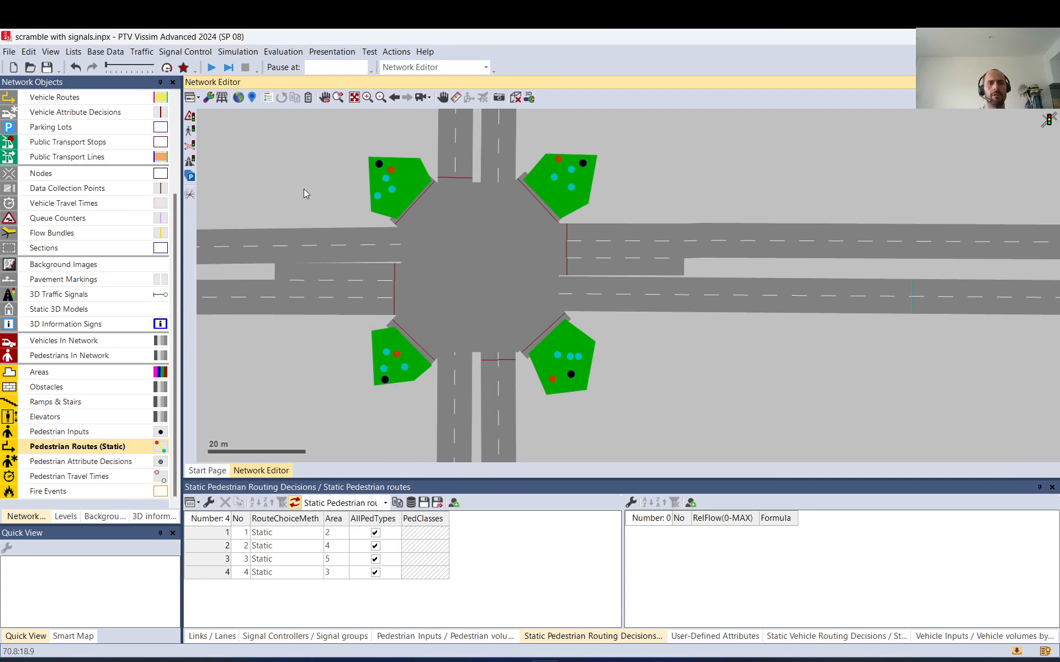
- Save the changes and run the simulation continuously, pausing it at about 82 simulation seconds to view the intersection
click(212, 67)
click(490, 356)
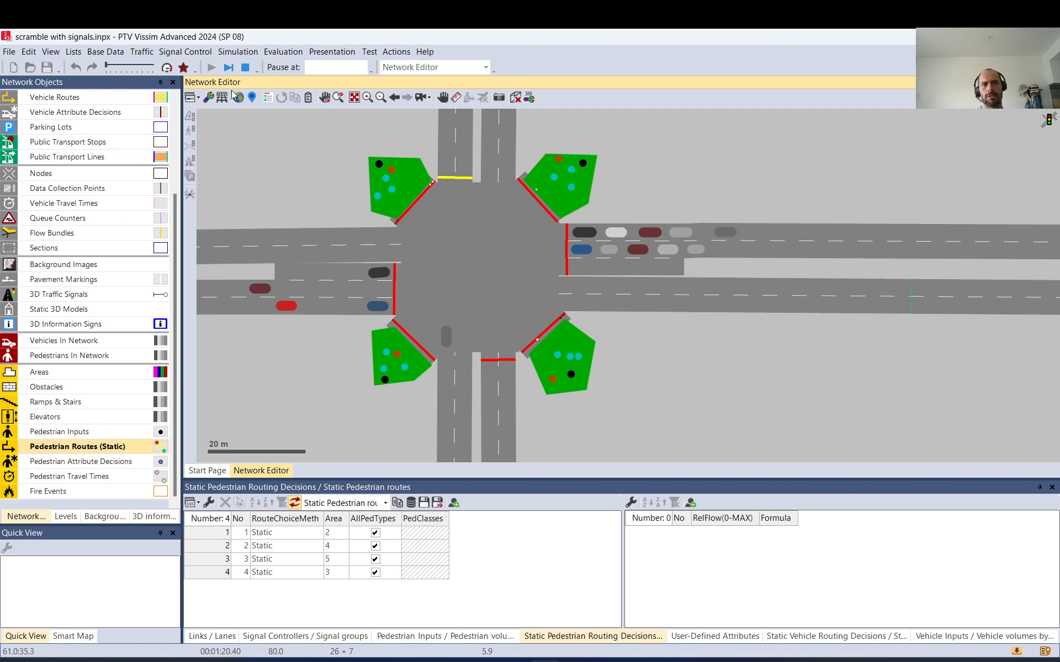
scroll(366, 144, up, 2)
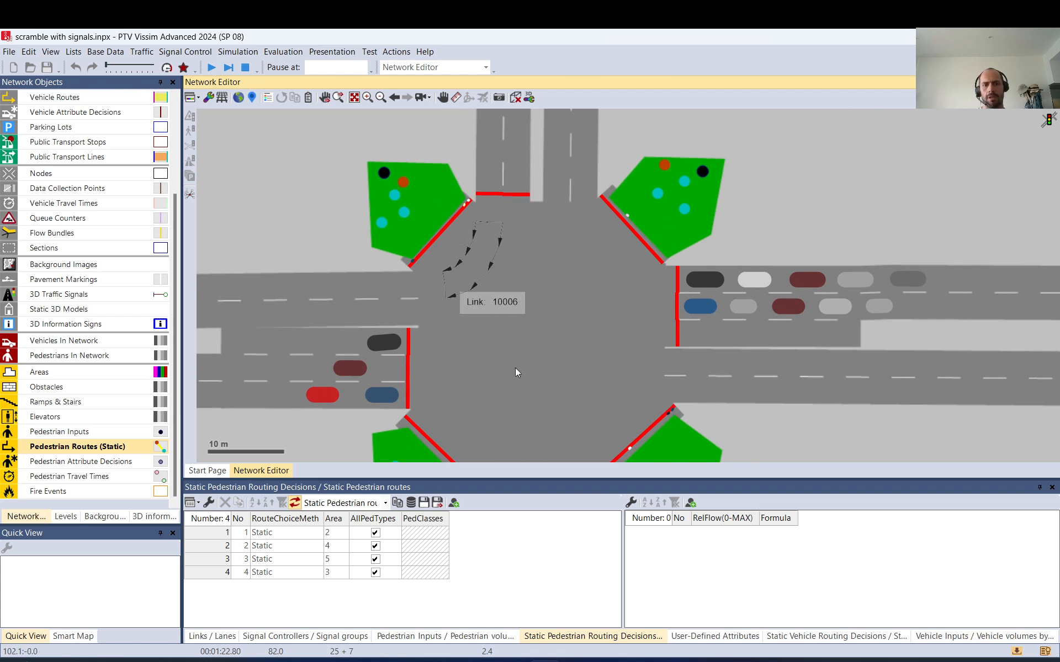
- Close all open list windows so the network view fills the workspace
click(1051, 487)
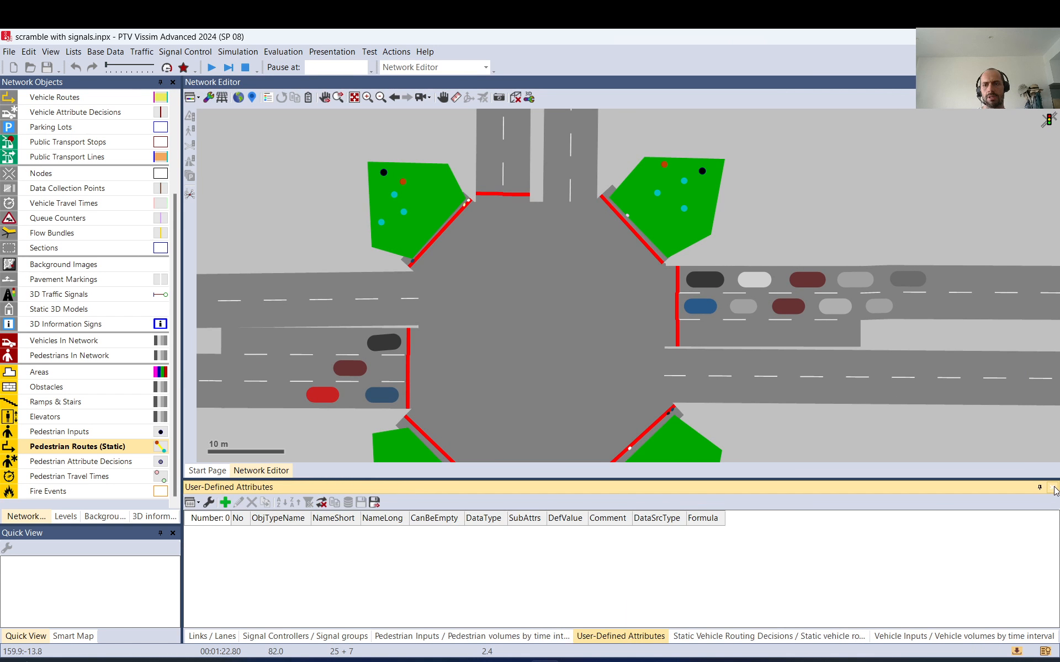
click(1051, 487)
click(1052, 487)
click(1051, 487)
click(1052, 488)
click(1051, 488)
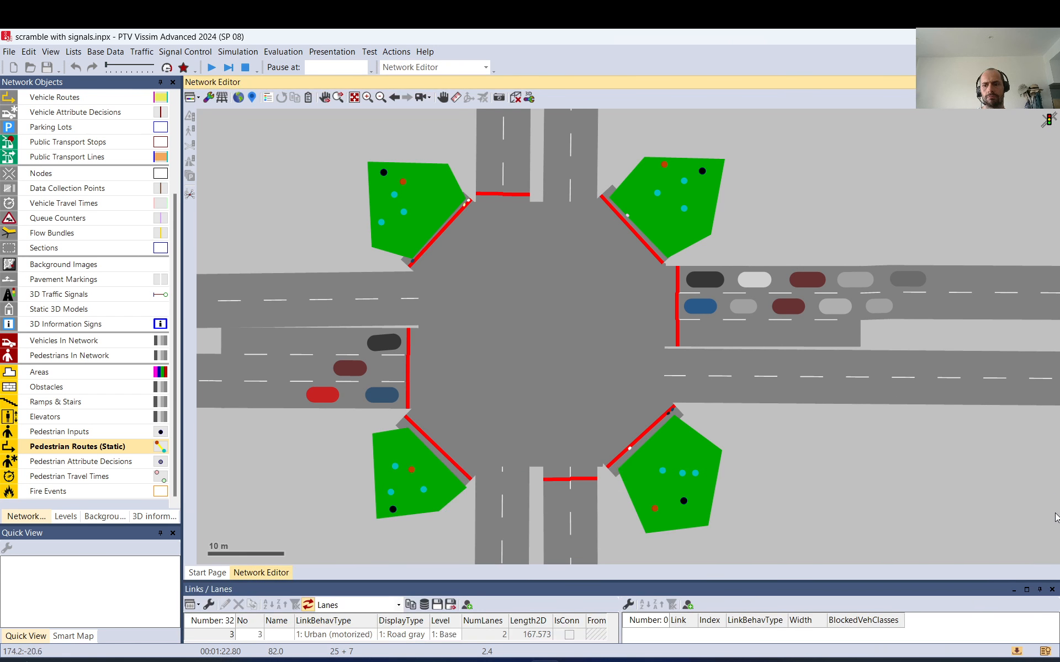
click(1051, 590)
- Resume the simulation, inspect the pedestrian still crossing the middle of the intersection, and end the run
scroll(494, 326, up, 1)
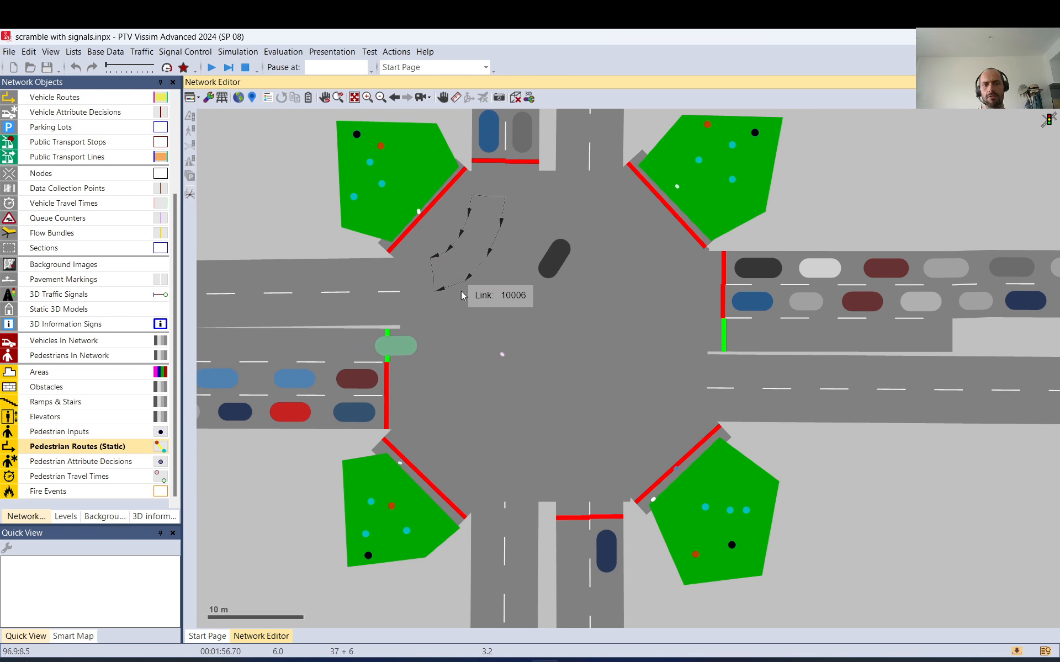
click(489, 368)
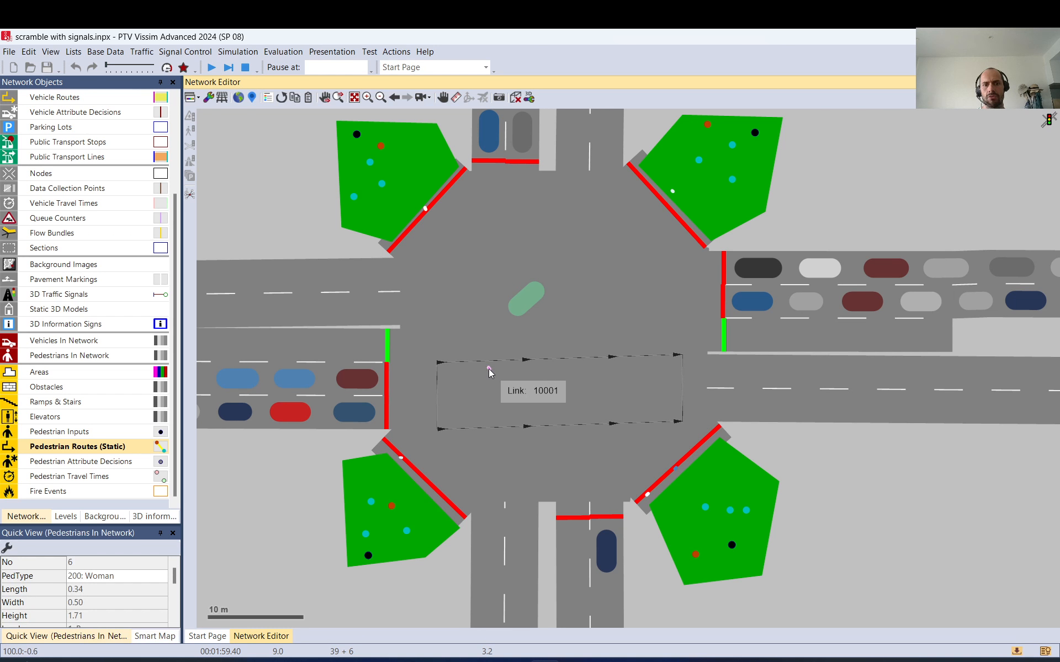
key(Escape)
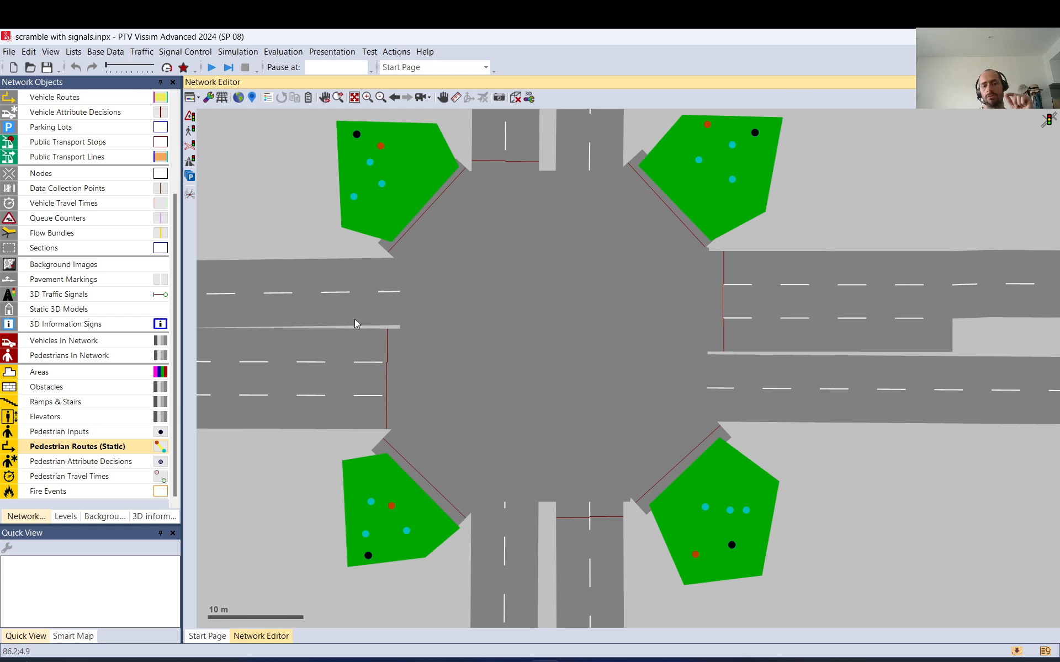
click(105, 51)
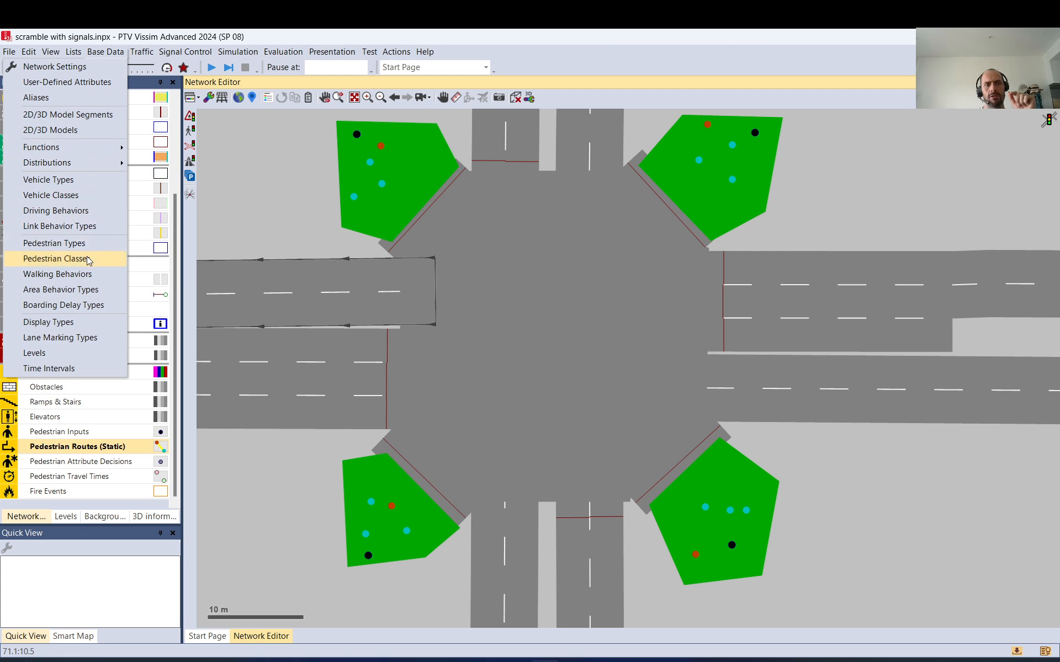
click(287, 226)
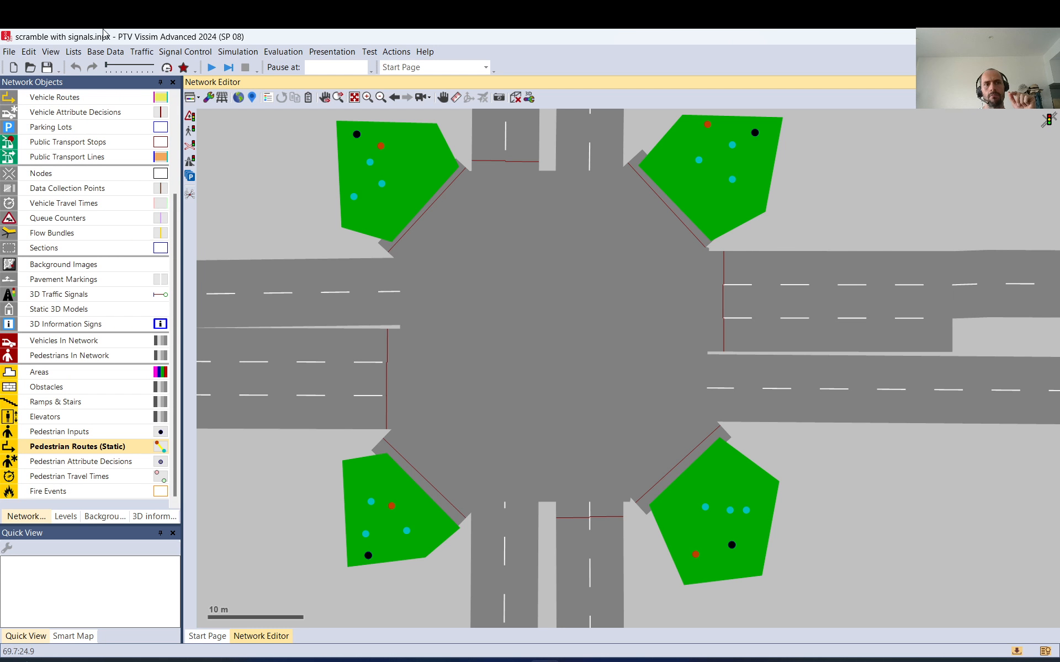
click(98, 52)
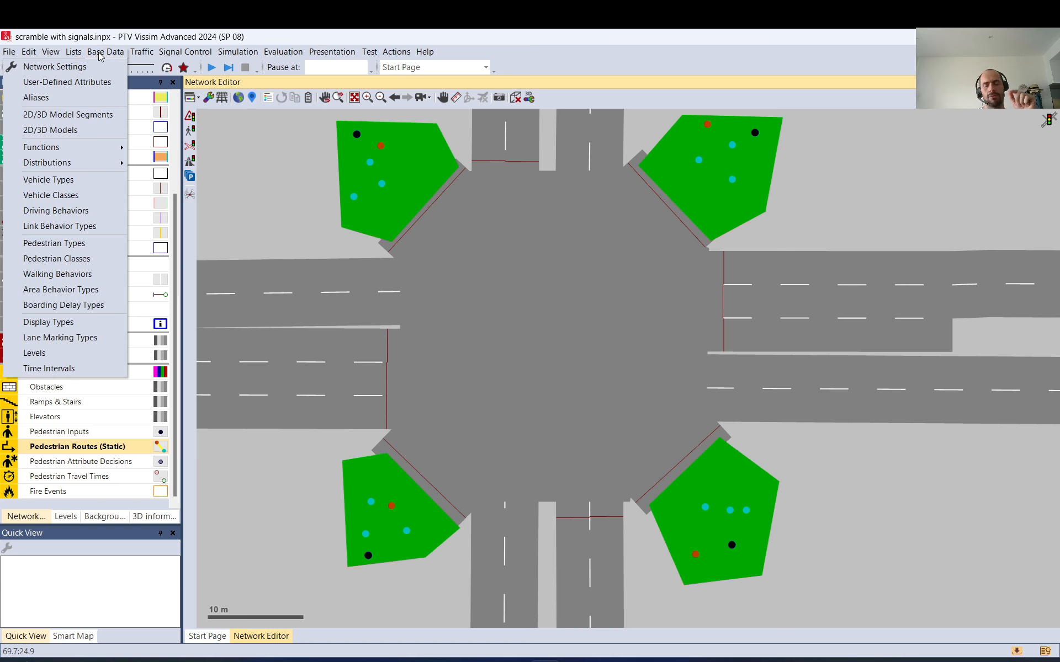
click(276, 209)
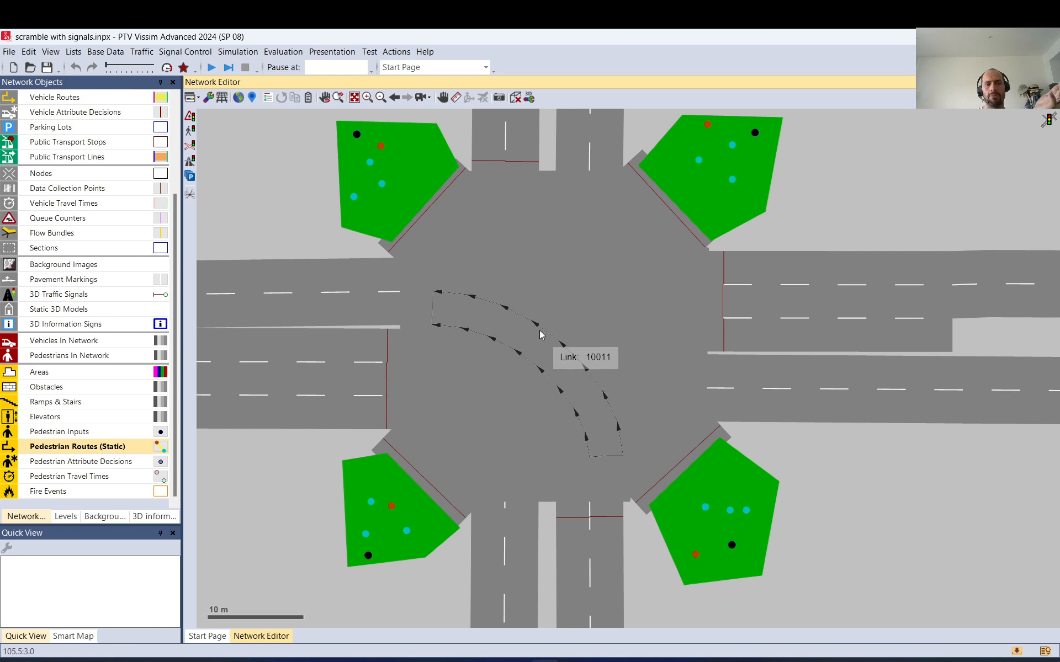
click(108, 53)
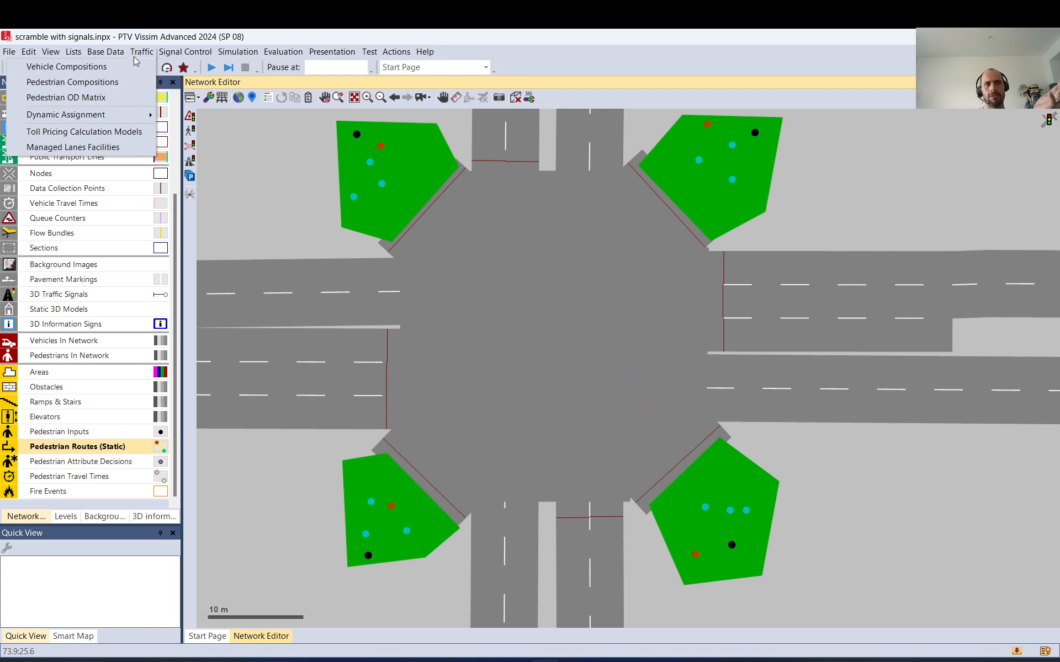
click(151, 34)
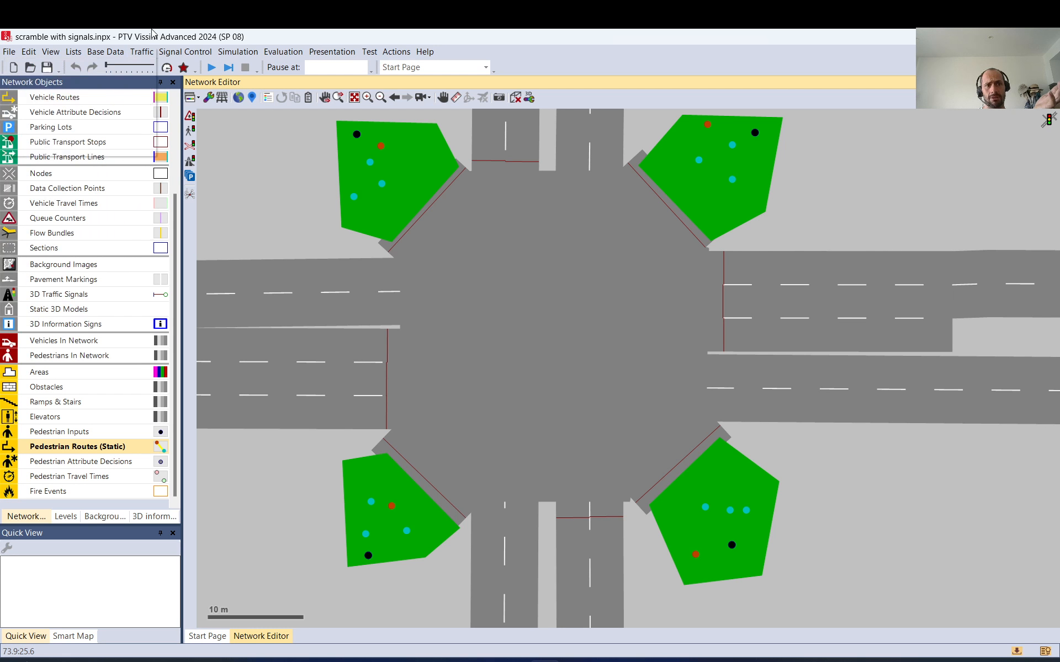
click(101, 53)
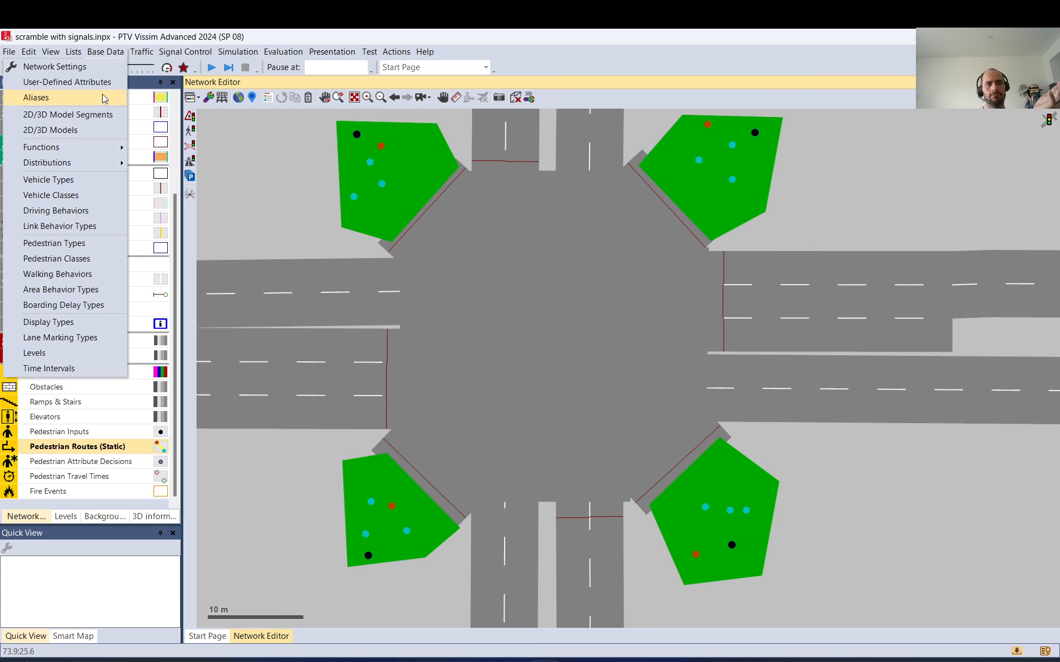
- Open signal program 1 of signal controller 1 from the controller data
click(170, 78)
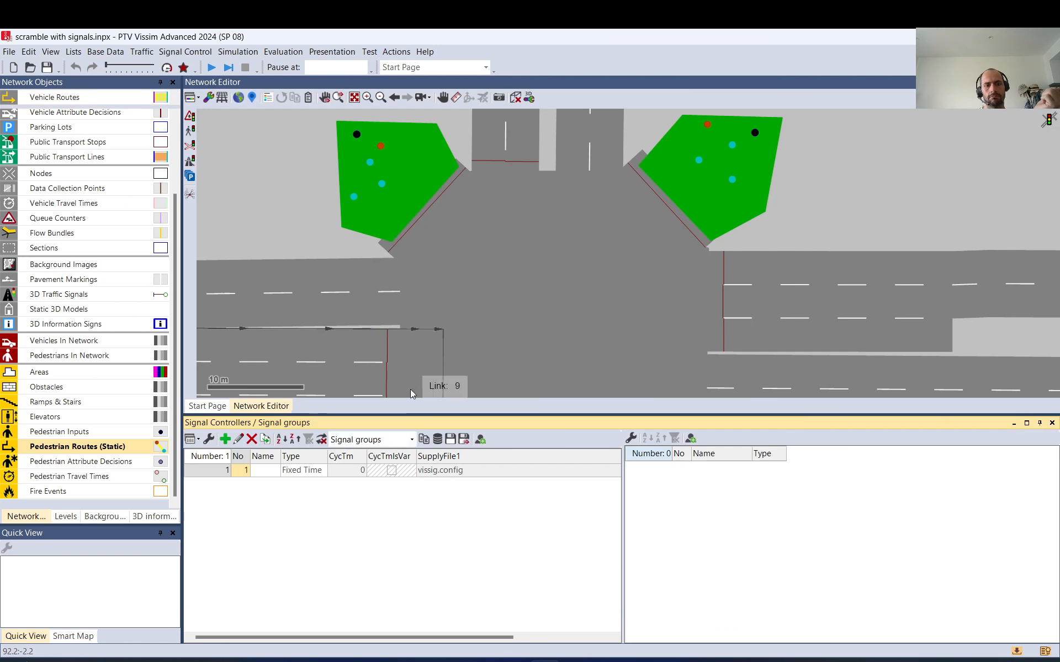
click(221, 471)
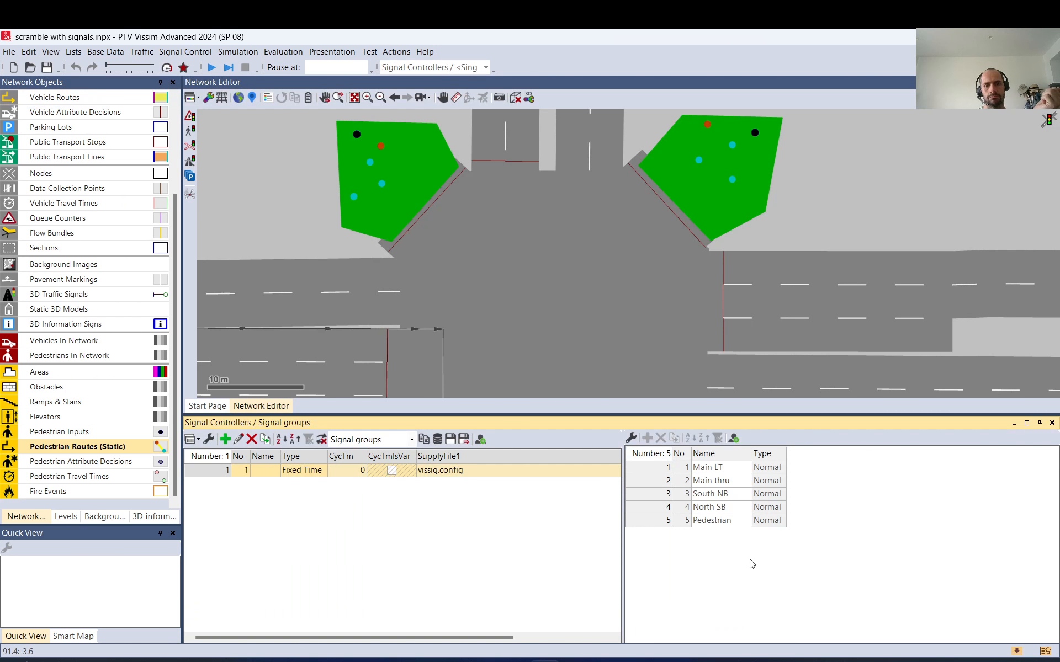
double_click(227, 470)
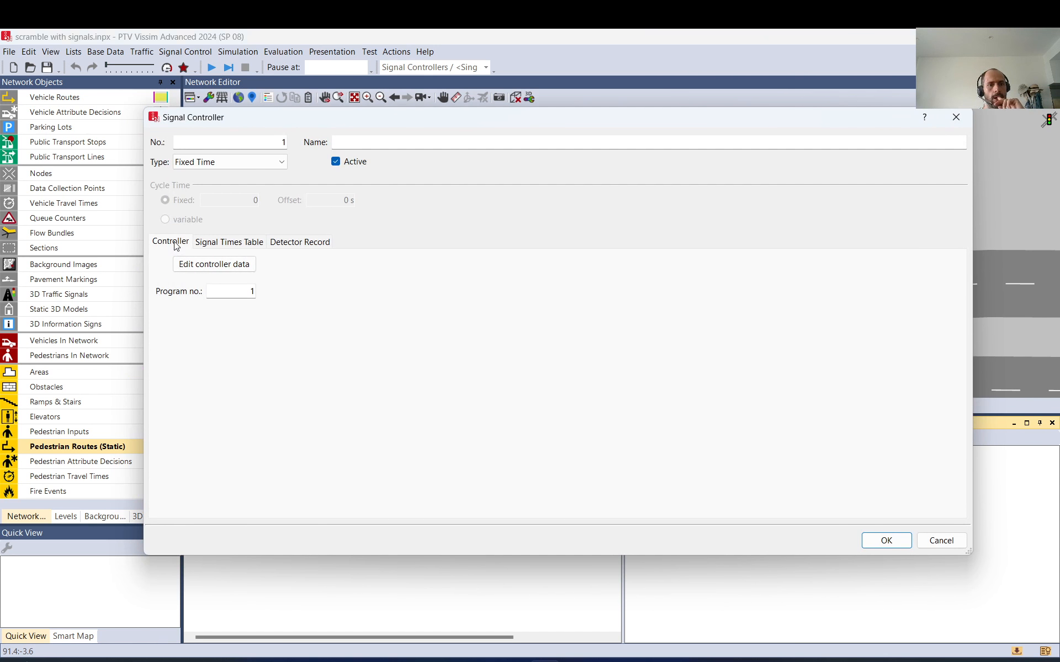
click(213, 264)
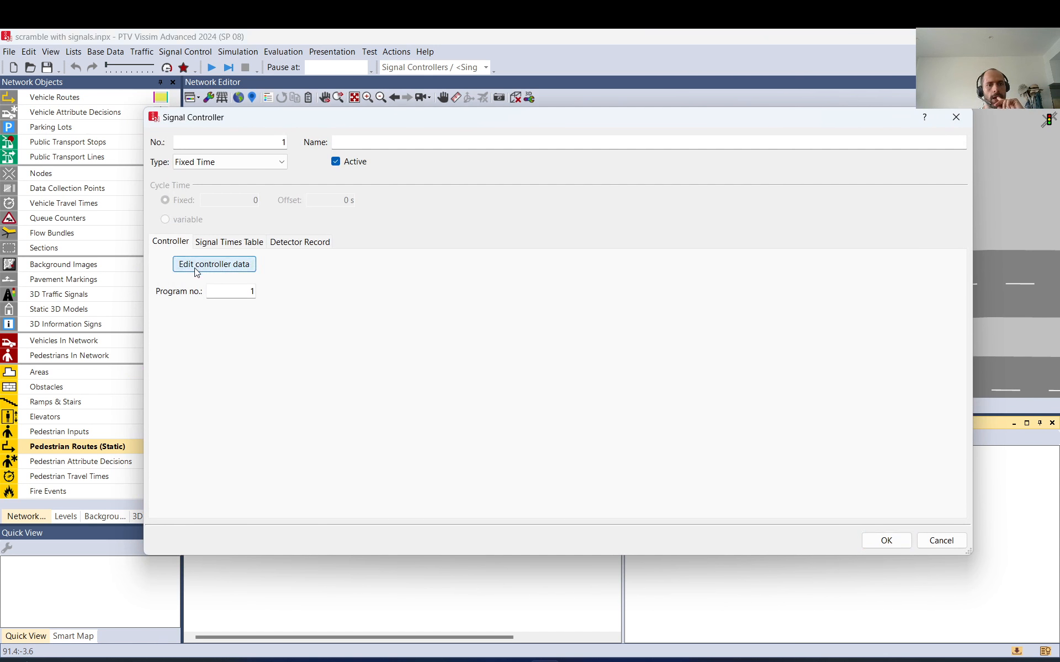
click(96, 298)
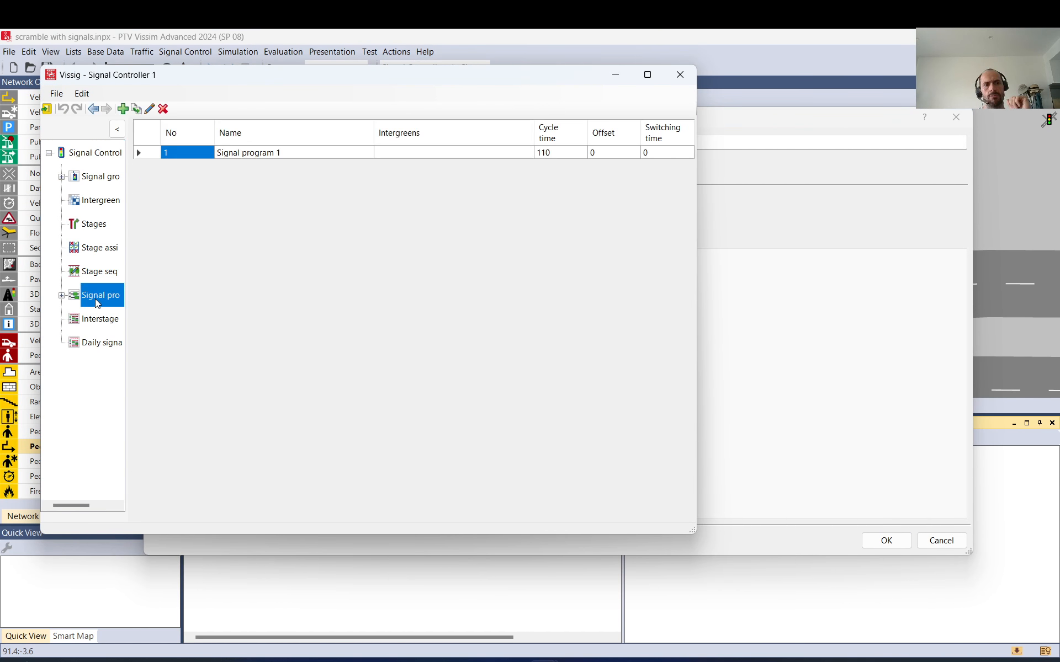
double_click(144, 154)
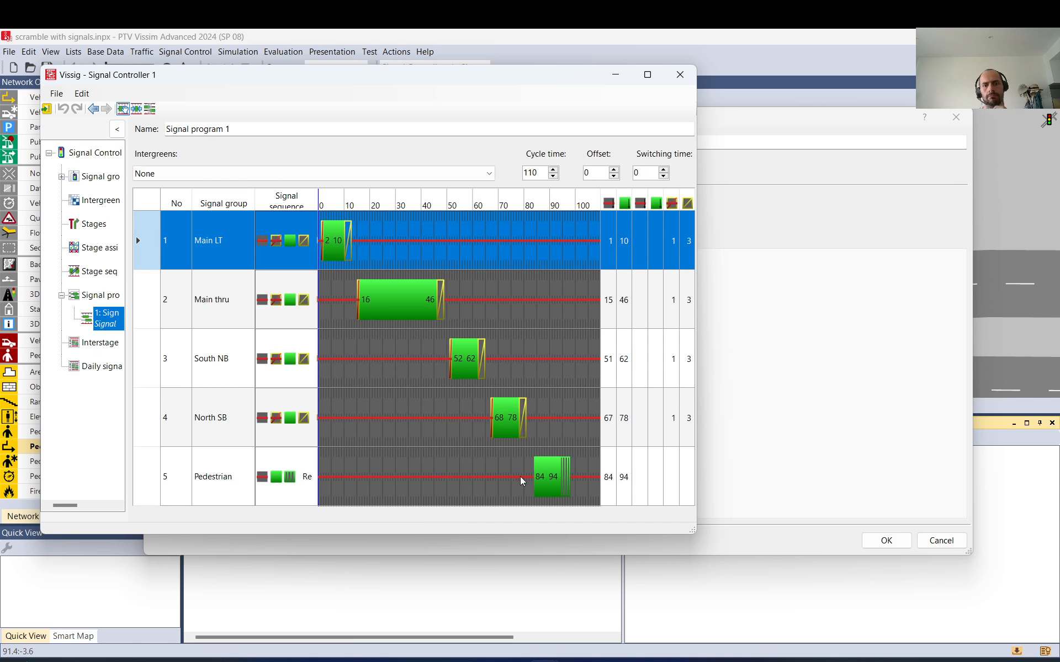
- Set the cycle time of signal program 1 to 115 seconds and save the signal controller
click(560, 482)
click(552, 170)
click(552, 170)
click(552, 170)
click(553, 170)
click(553, 170)
click(553, 169)
click(552, 170)
click(553, 175)
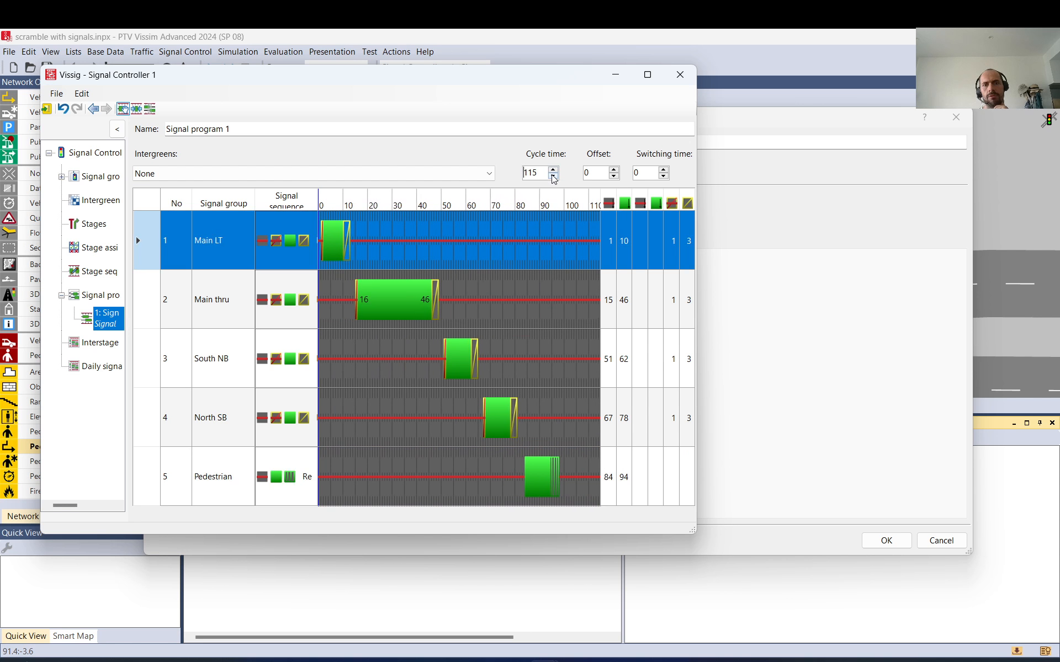
click(553, 175)
click(47, 109)
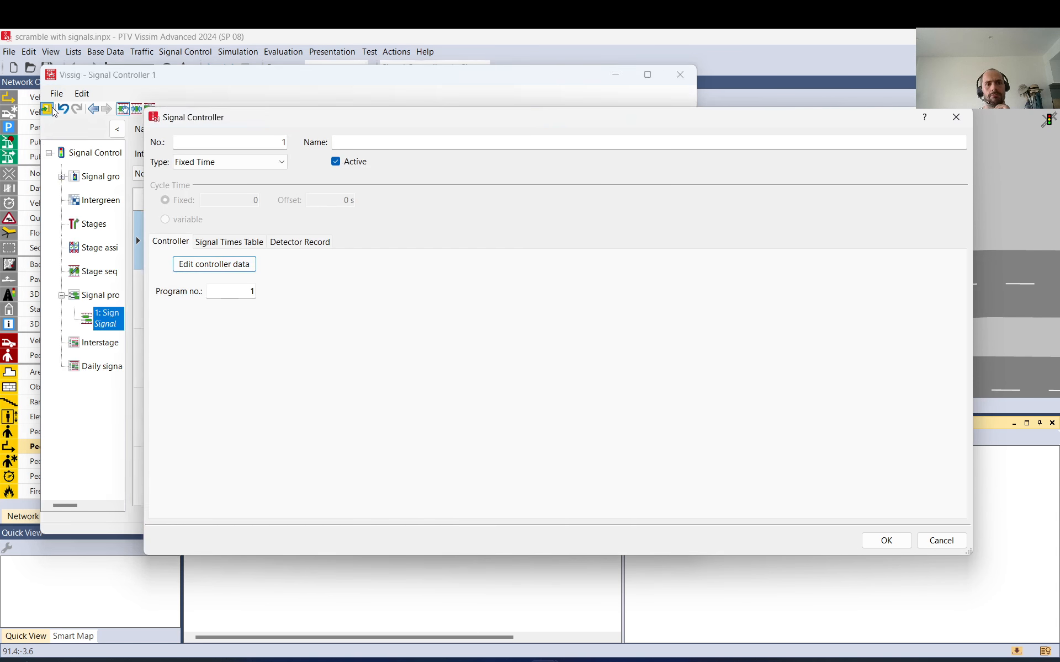
click(886, 541)
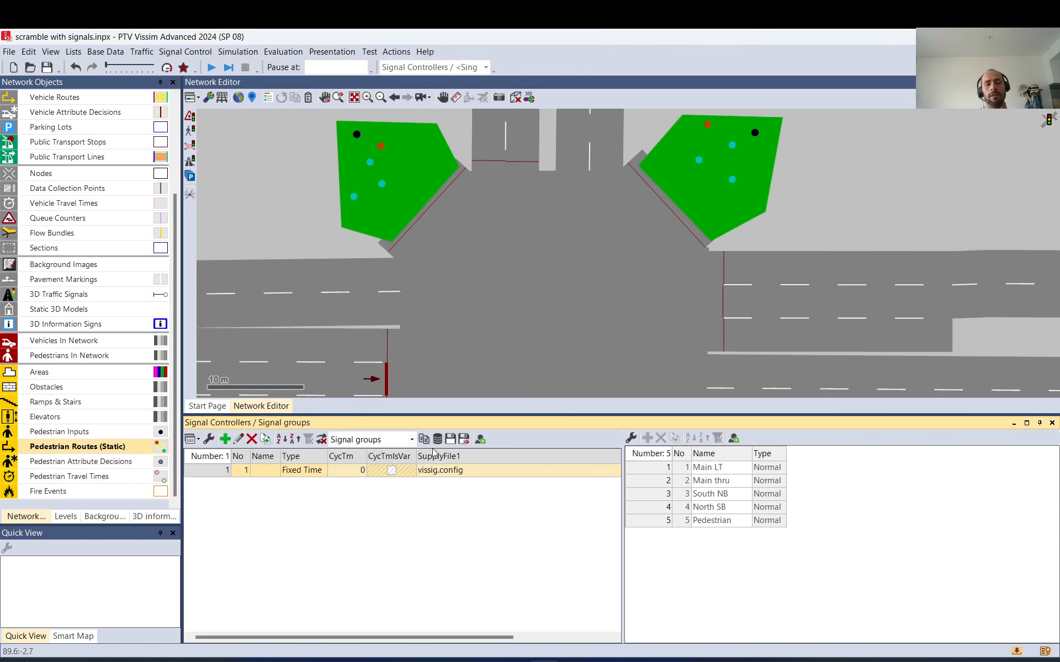
- Close the signal controller list and rerun the simulation with the saved changes, stopping it after about one simulated minute
click(1052, 423)
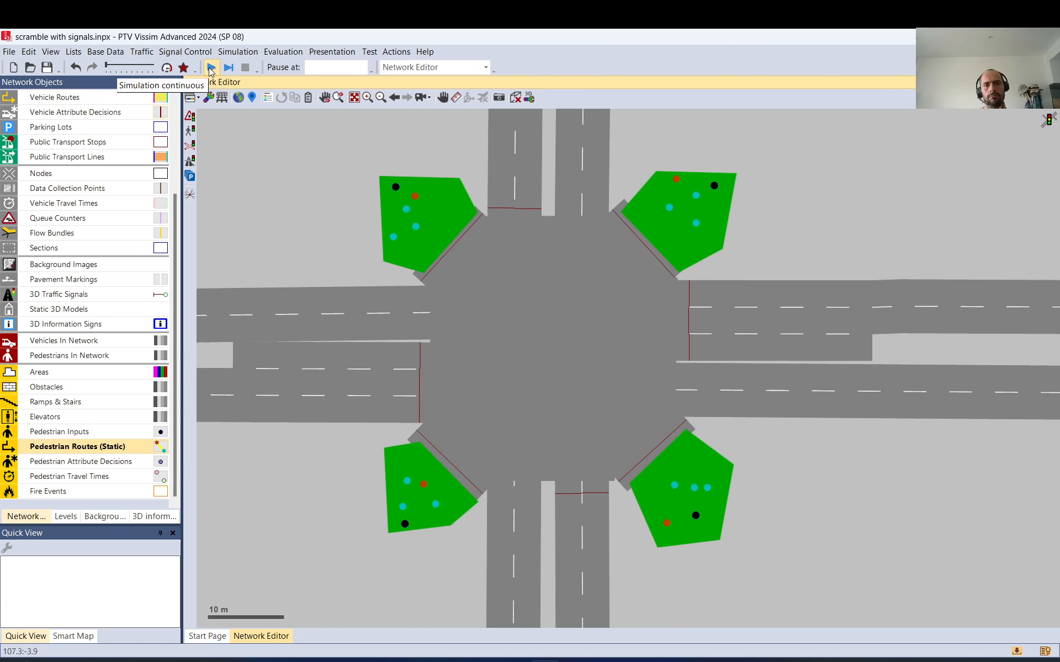
click(210, 70)
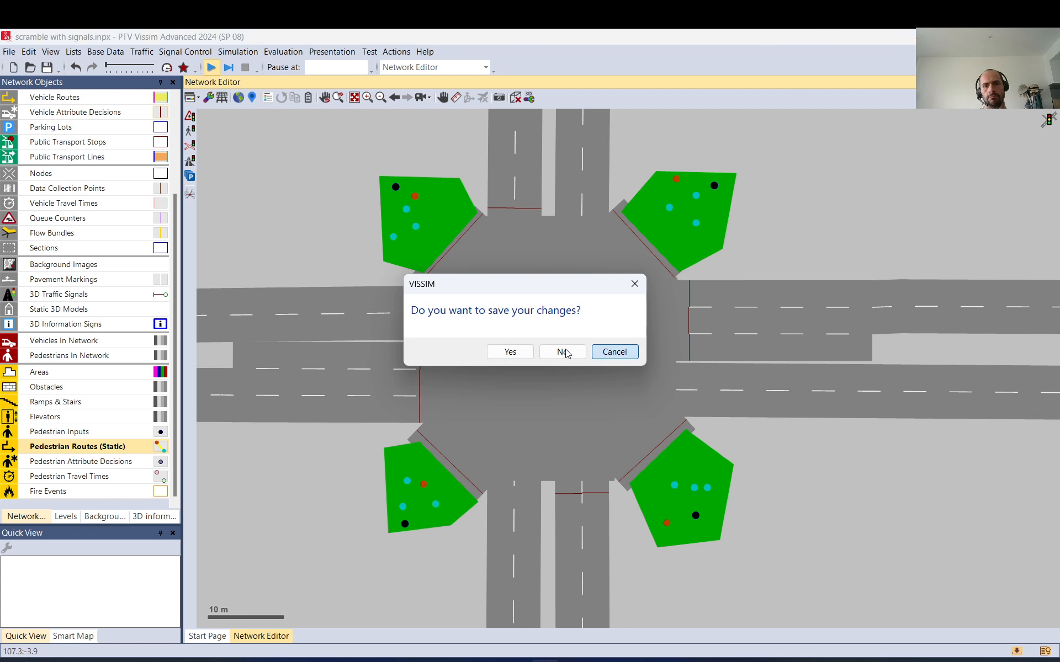
click(510, 352)
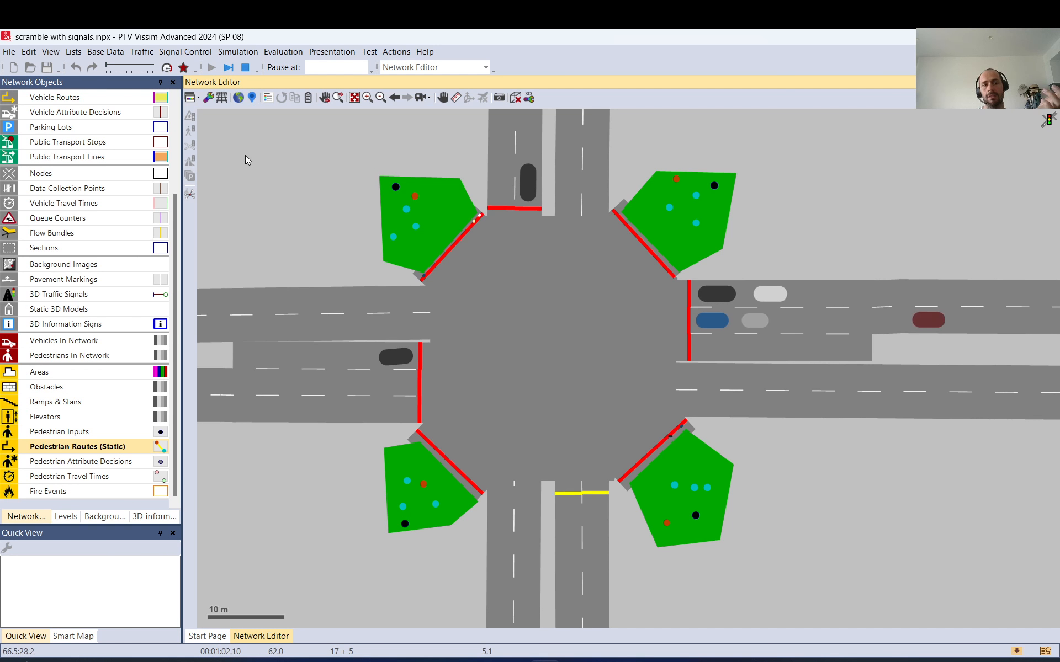
click(245, 67)
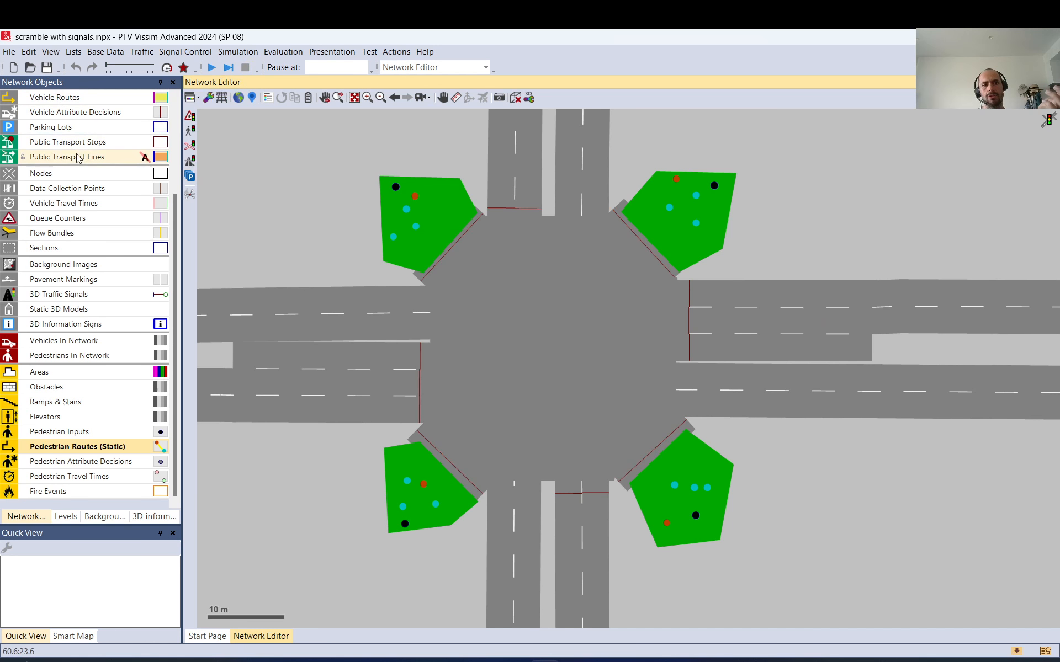
- Draw a one-lane link about 47 m long and 12 m wide, diagonally from the northwest into the intersection
scroll(83, 158, up, 3)
click(50, 97)
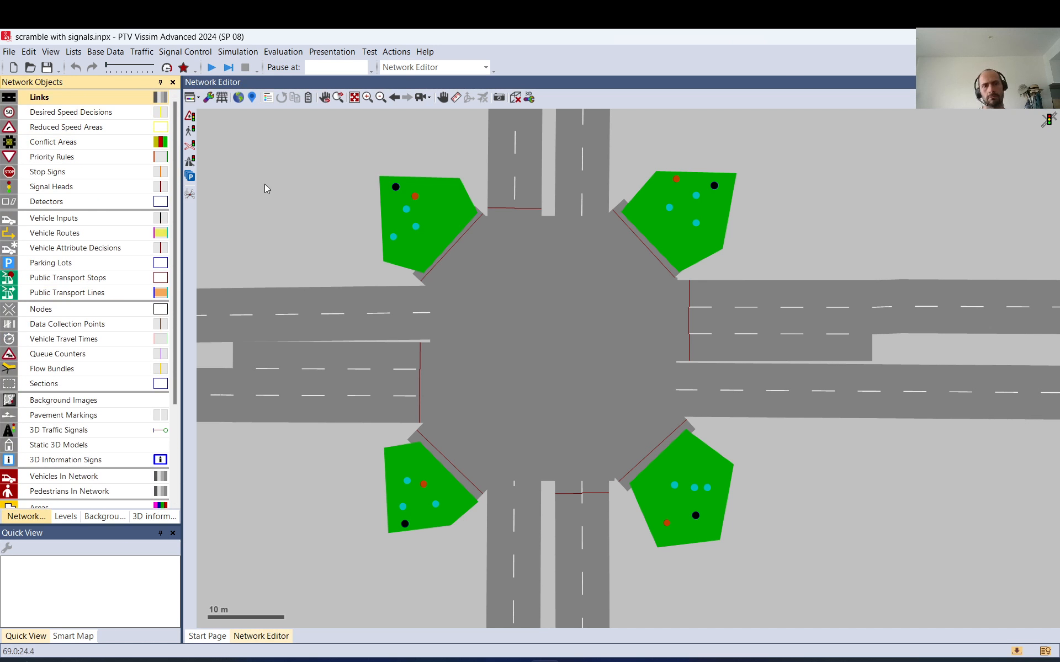
drag(265, 183, 547, 408)
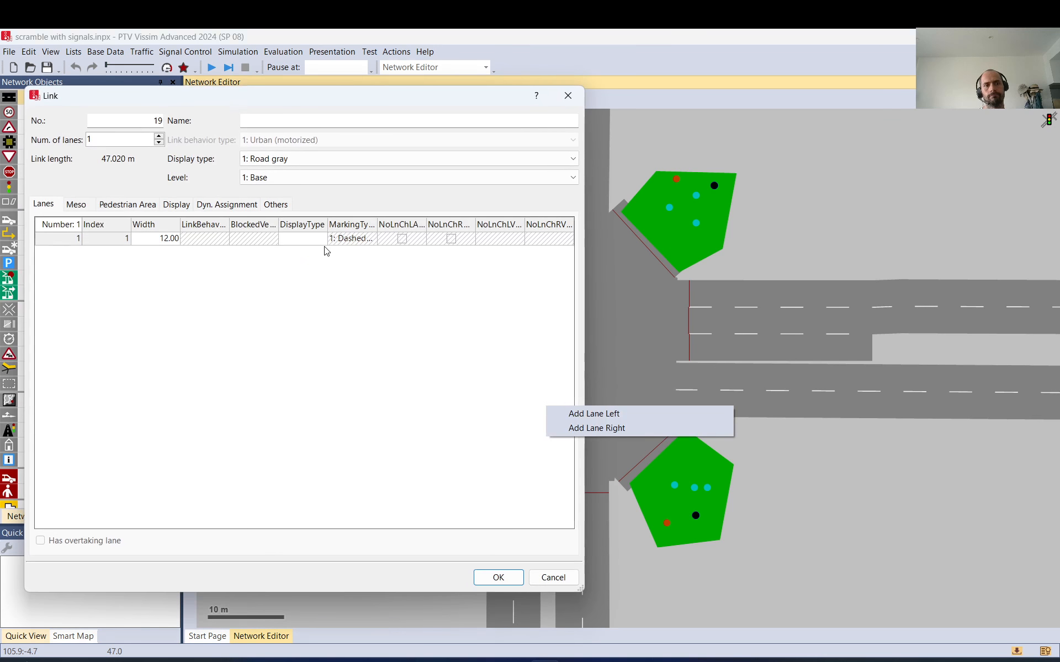
click(497, 577)
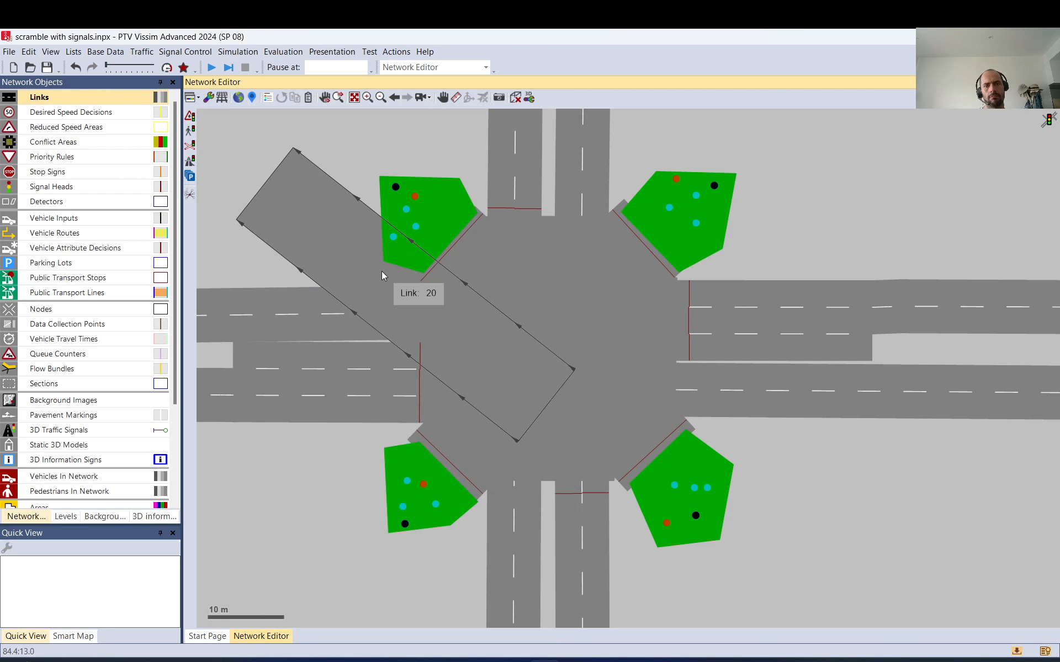
- Shorten the diagonal link, set its lane width to 24 m, and place it across the mouth of the west approach
click(382, 275)
drag(265, 184, 487, 331)
drag(683, 268, 462, 346)
click(386, 319)
text(24)
key(Return)
drag(462, 400, 462, 412)
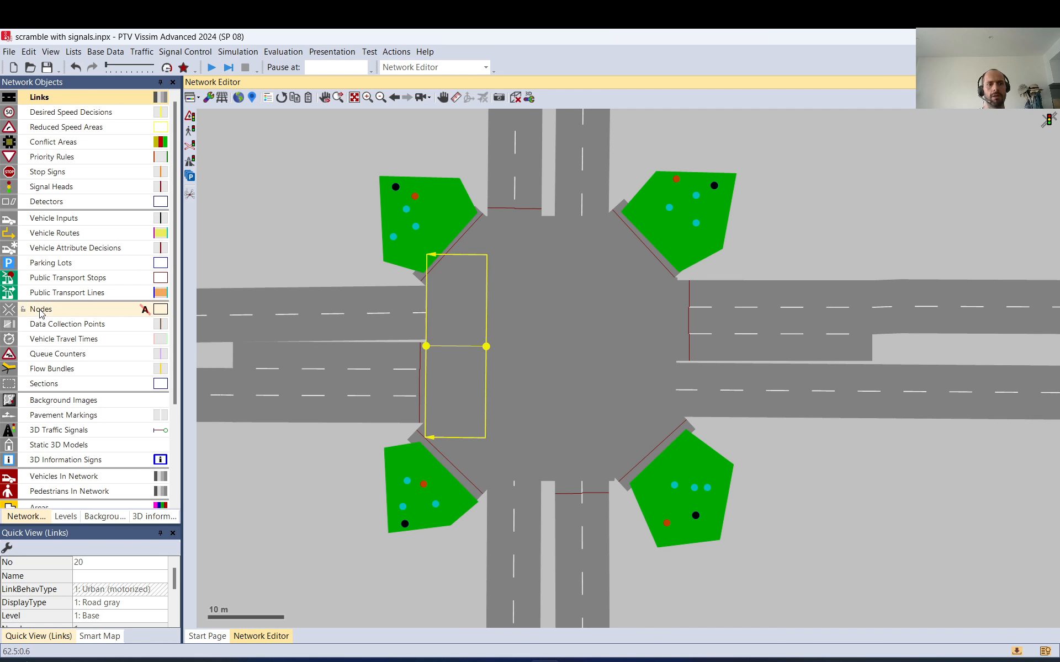
- Add a zebra crossing pavement marking 5 m long at 1.562 m on the new wide link
click(82, 417)
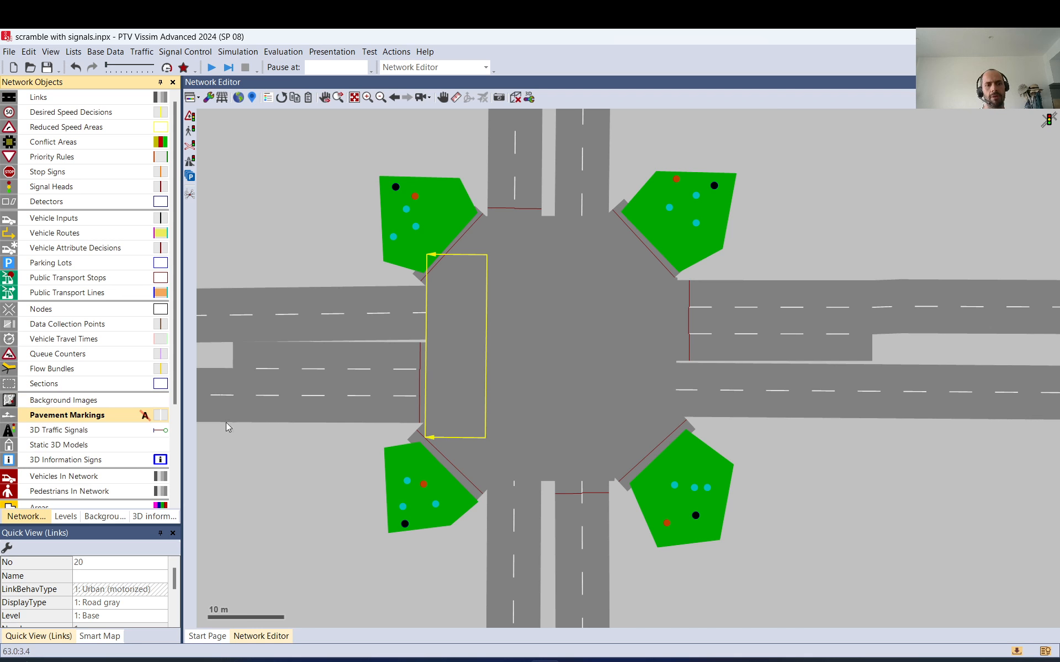
ctrl+right_click(480, 310)
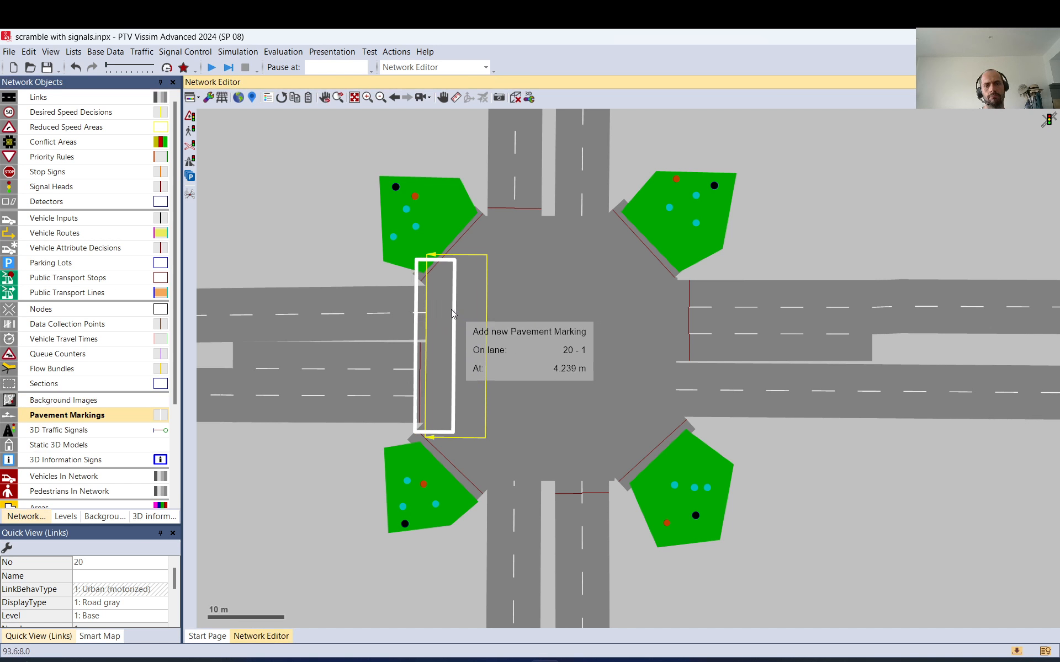
ctrl+right_click(472, 332)
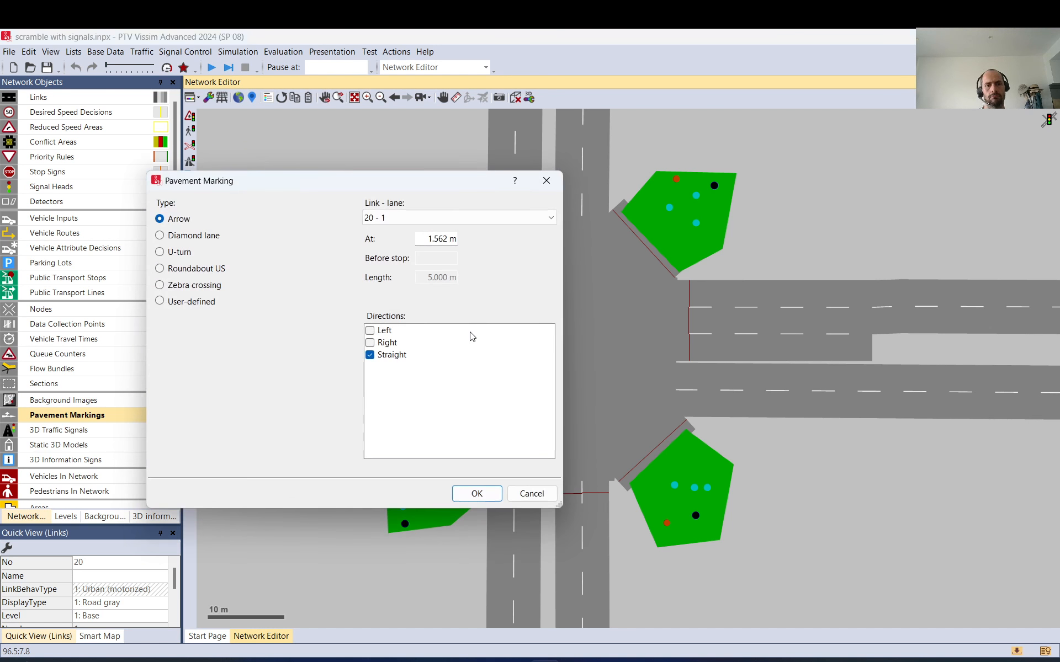
click(189, 286)
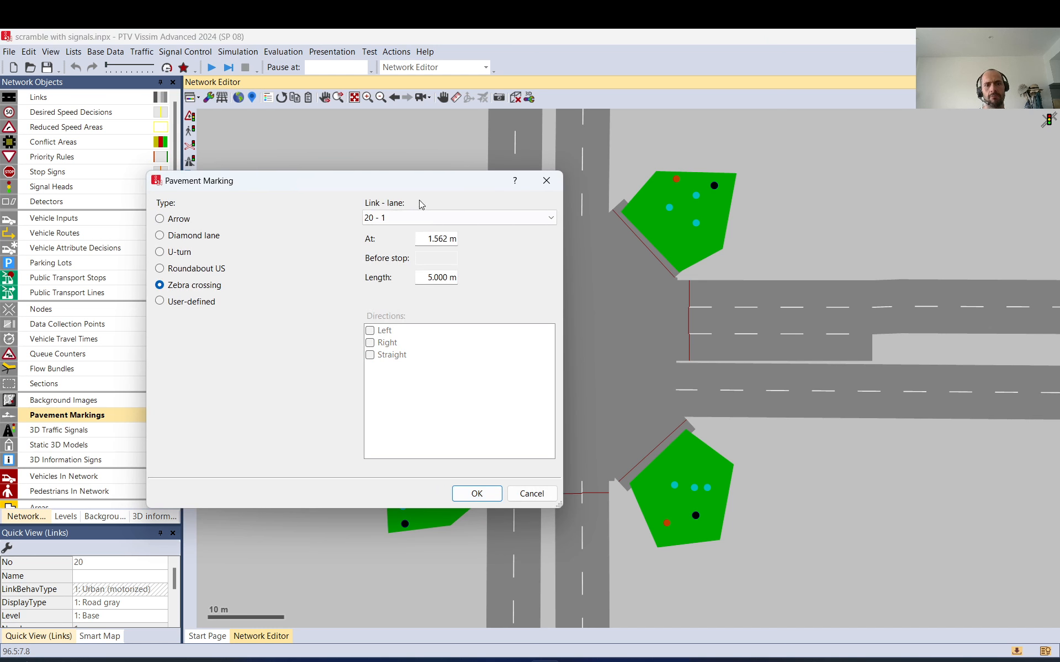
drag(407, 186, 792, 210)
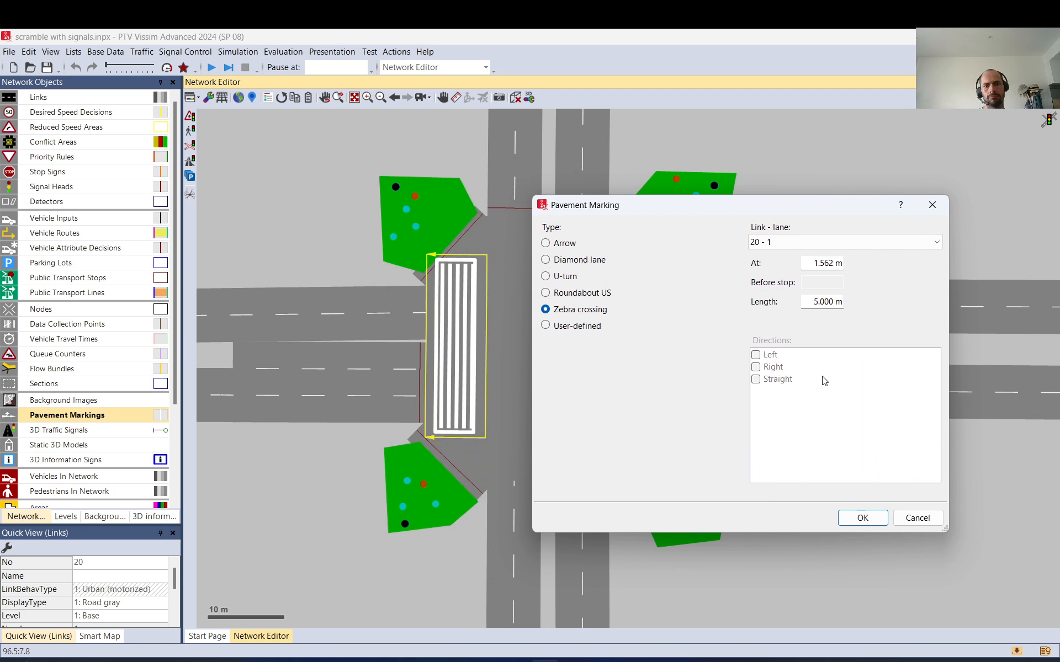
click(876, 525)
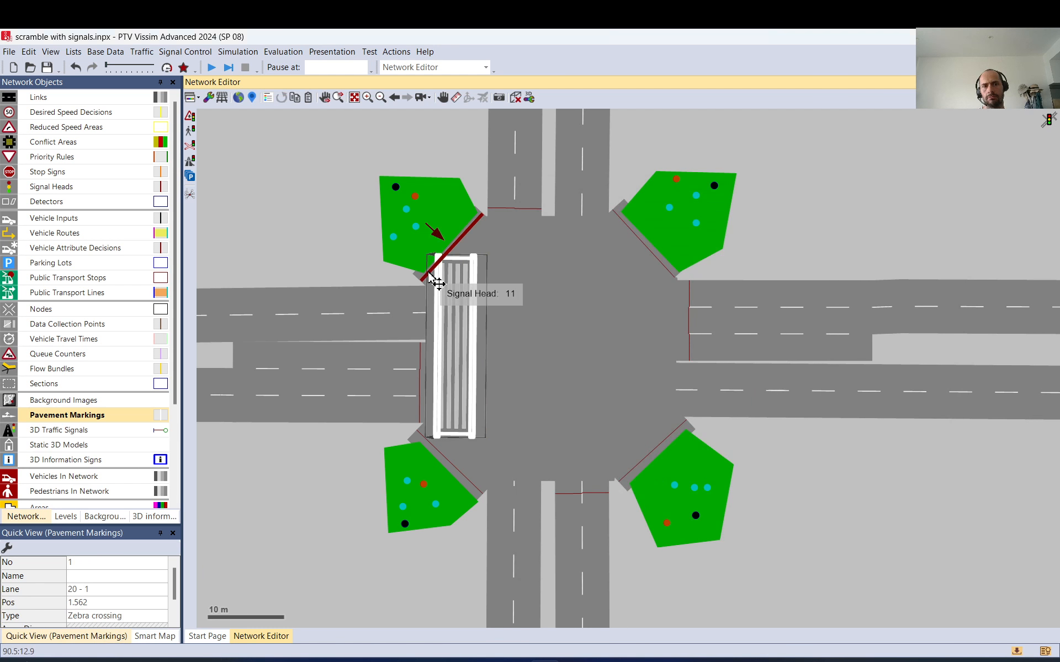
- Reshape the link carrying the zebra marking so that it runs north to south near the northwest corner
click(360, 237)
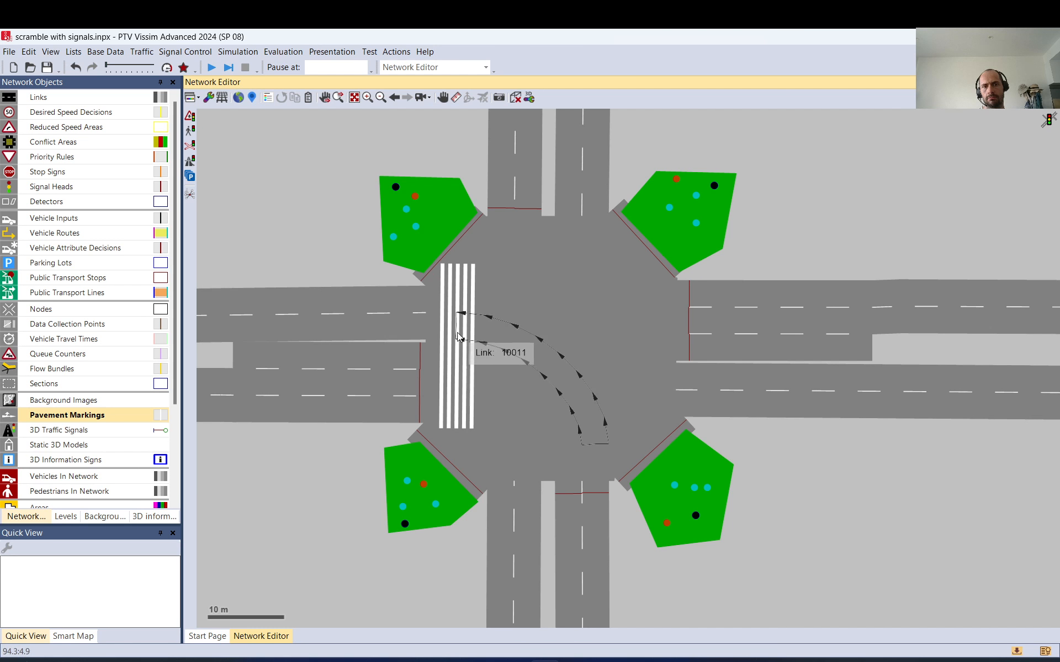
click(466, 374)
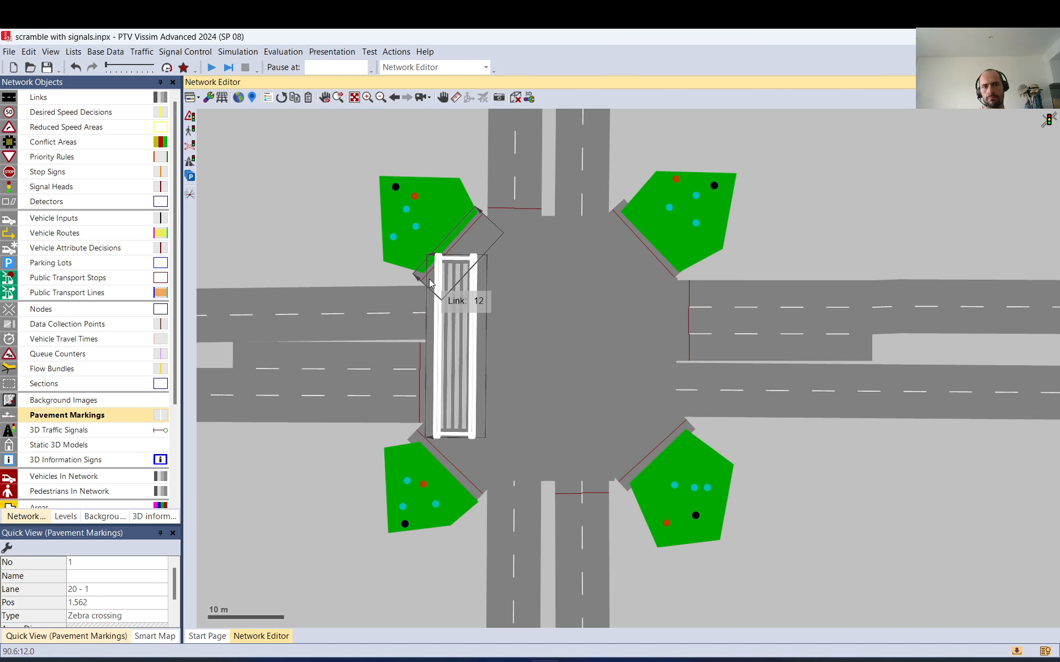
click(433, 309)
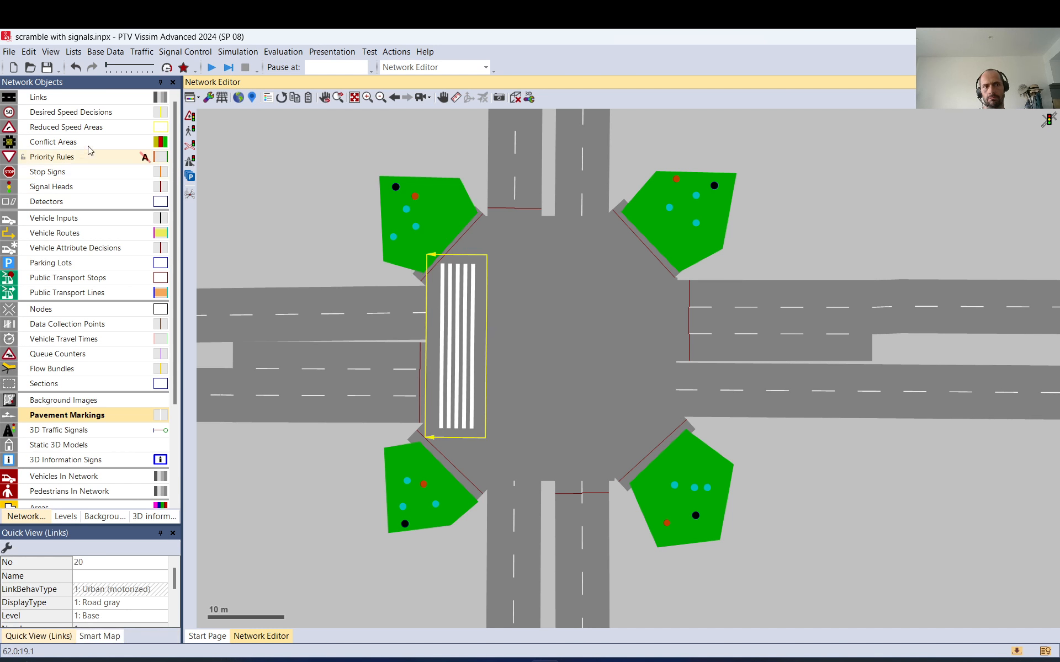
click(73, 97)
drag(486, 346, 431, 208)
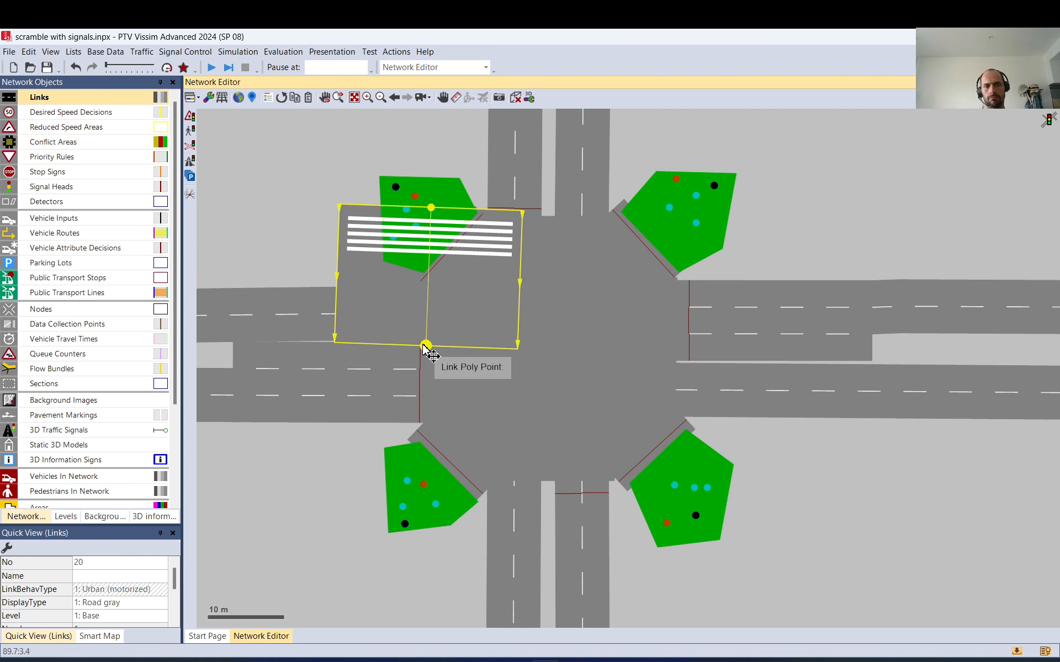
drag(432, 209, 429, 258)
- Check the properties of the zebra marking and the pedestrian area settings of its link
click(399, 291)
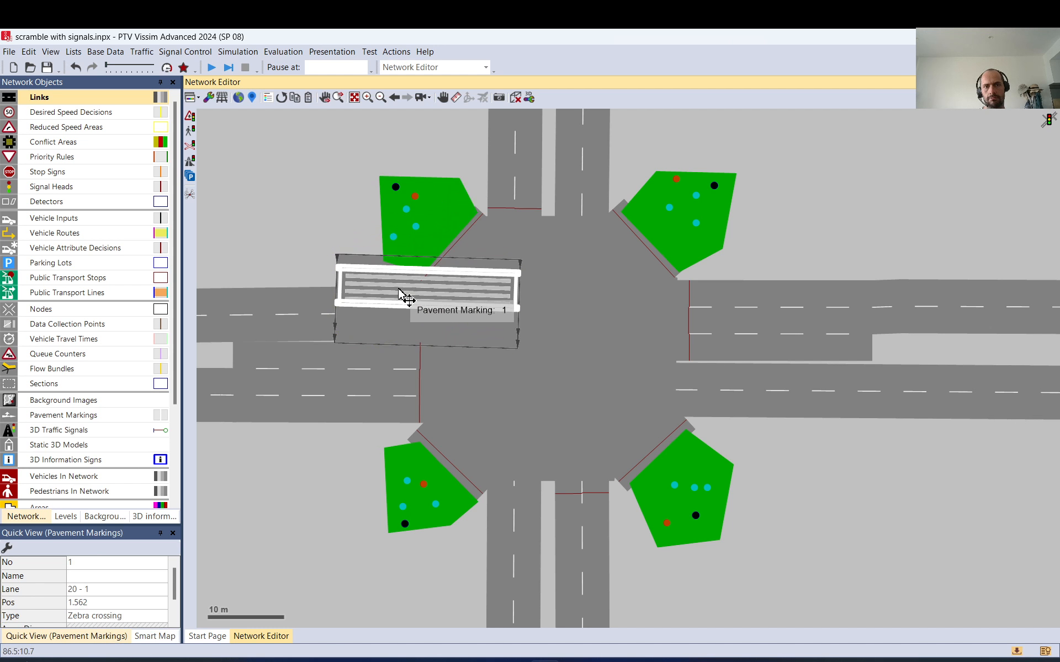
double_click(399, 292)
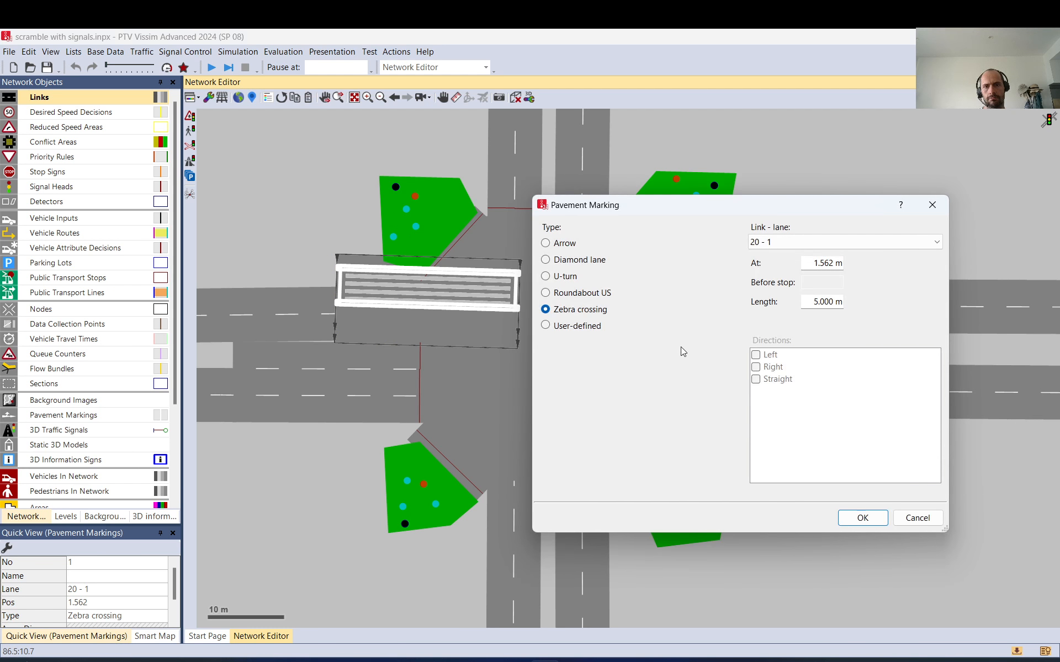
click(863, 519)
double_click(363, 324)
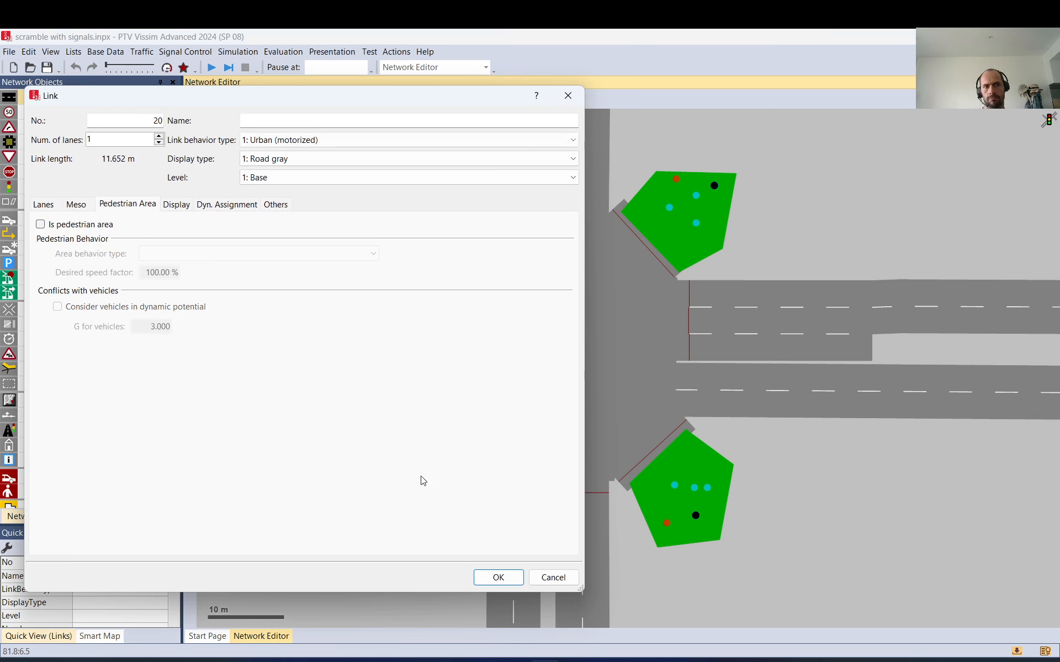
click(506, 577)
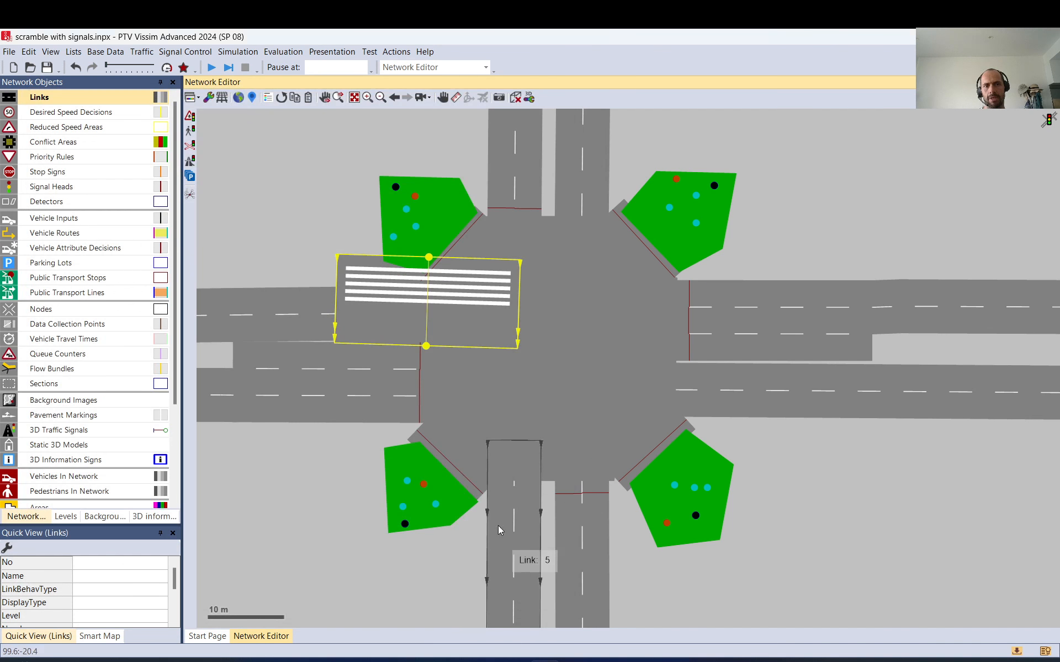
- Delete the zebra crossing marking and the wide link beneath it
click(353, 274)
key(Delete)
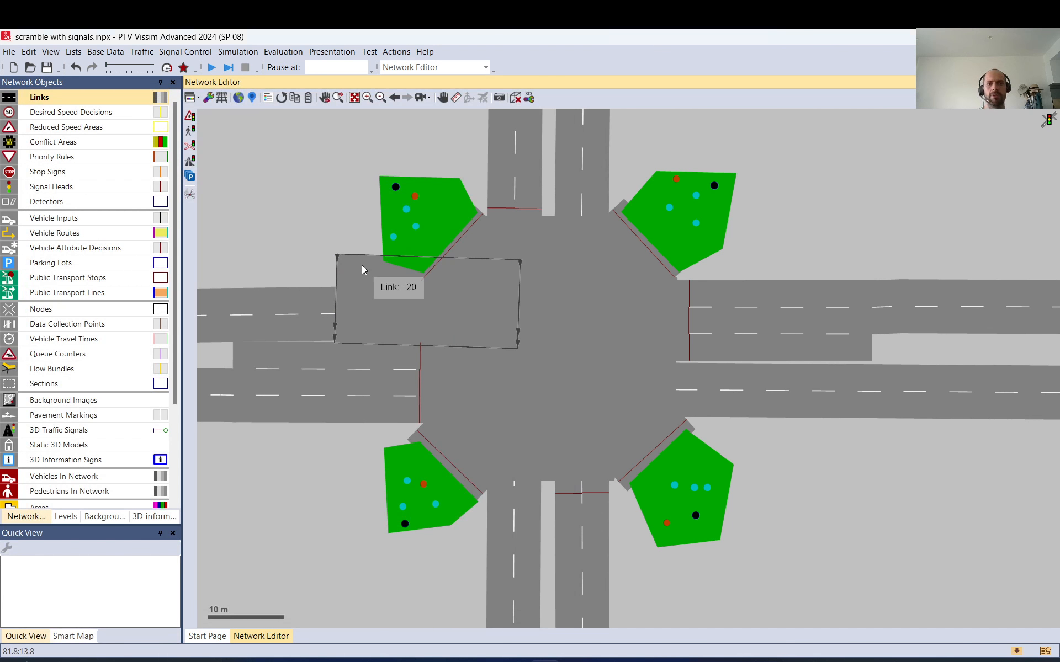
click(367, 276)
key(Delete)
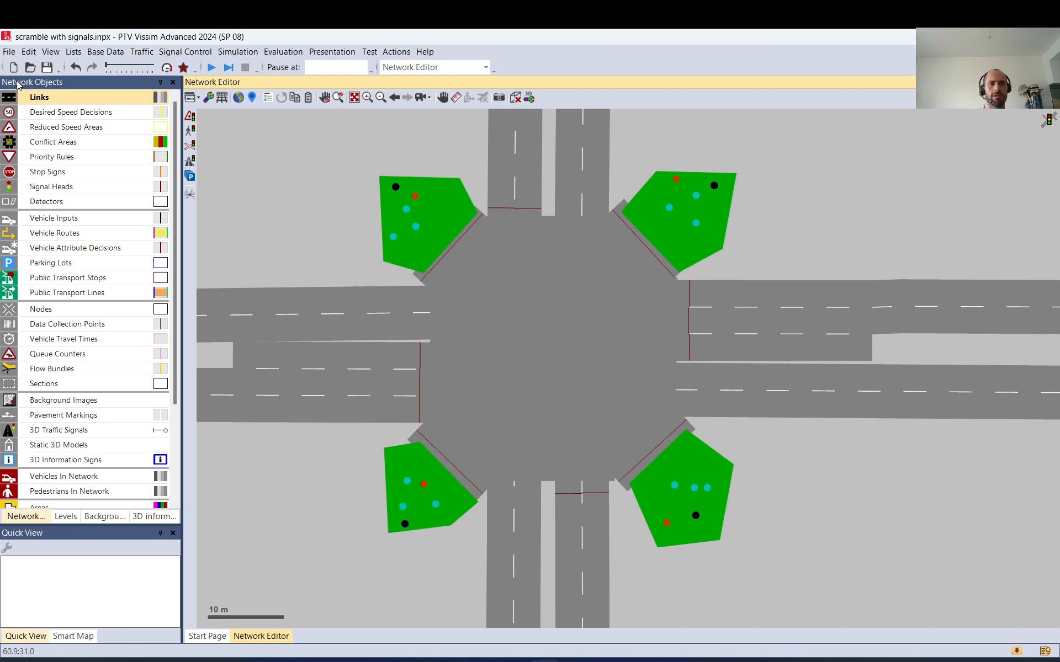
- Draw a new 3.5 m wide link, move it to the west approach, and lengthen it to about 6.8 m
click(50, 99)
drag(347, 271, 371, 294)
click(44, 204)
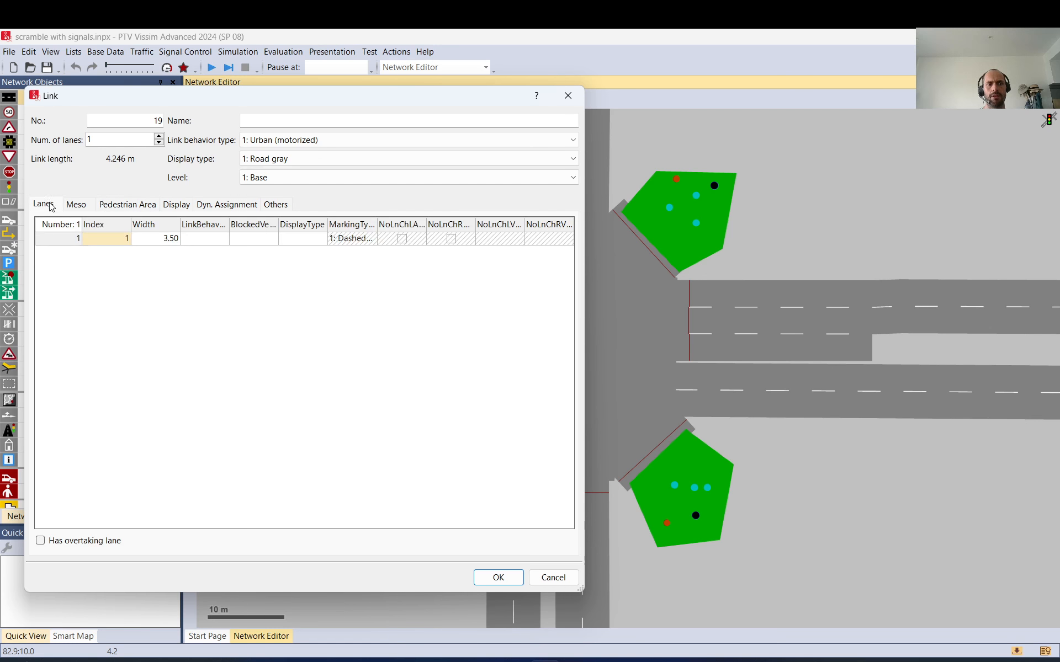
click(516, 581)
drag(361, 284, 448, 299)
drag(474, 309, 485, 288)
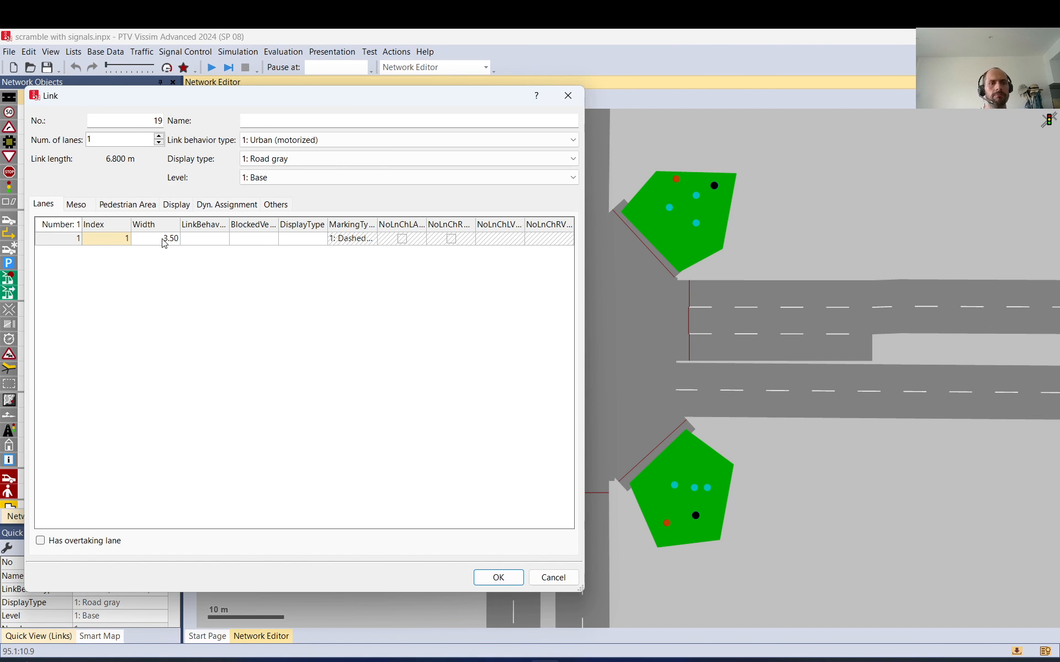
- Set the new link's lane width to 24 m and position it to span the mouth of the west approach
click(163, 239)
text(24)
click(522, 576)
drag(465, 333, 461, 420)
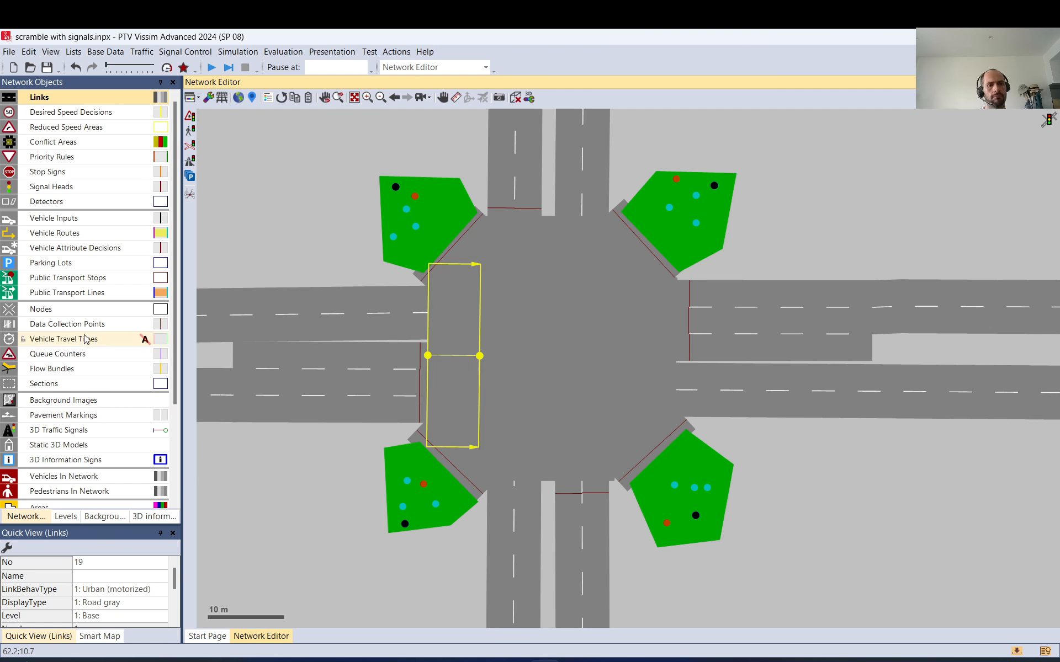
- Add a zebra crossing pavement marking 5 m long at 1.477 m on the 24 m wide link
click(80, 416)
click(82, 417)
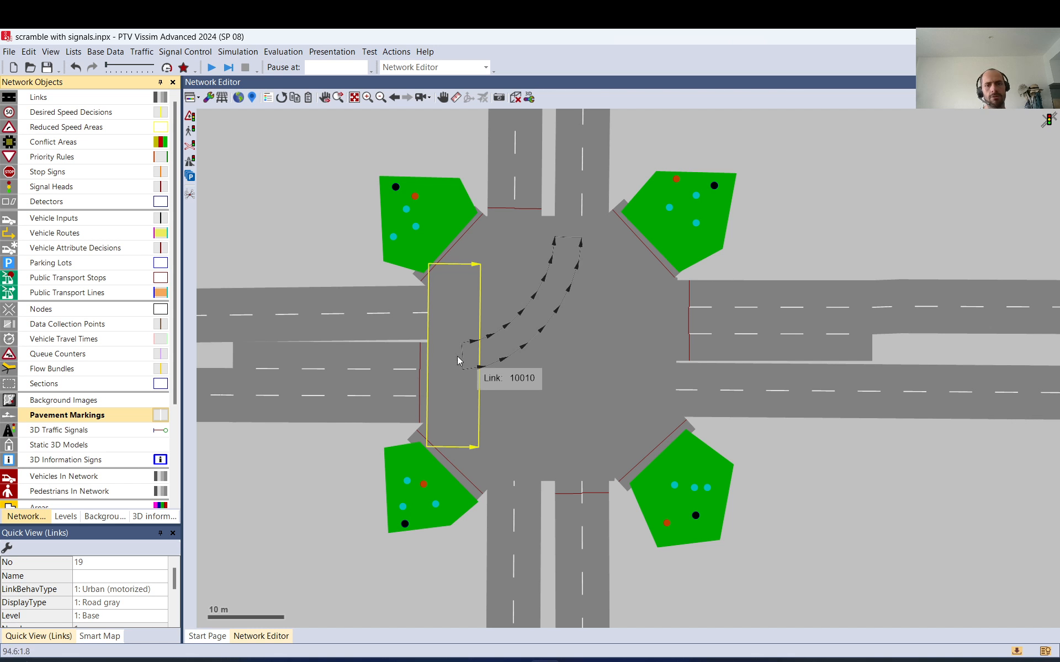
right_click(434, 329)
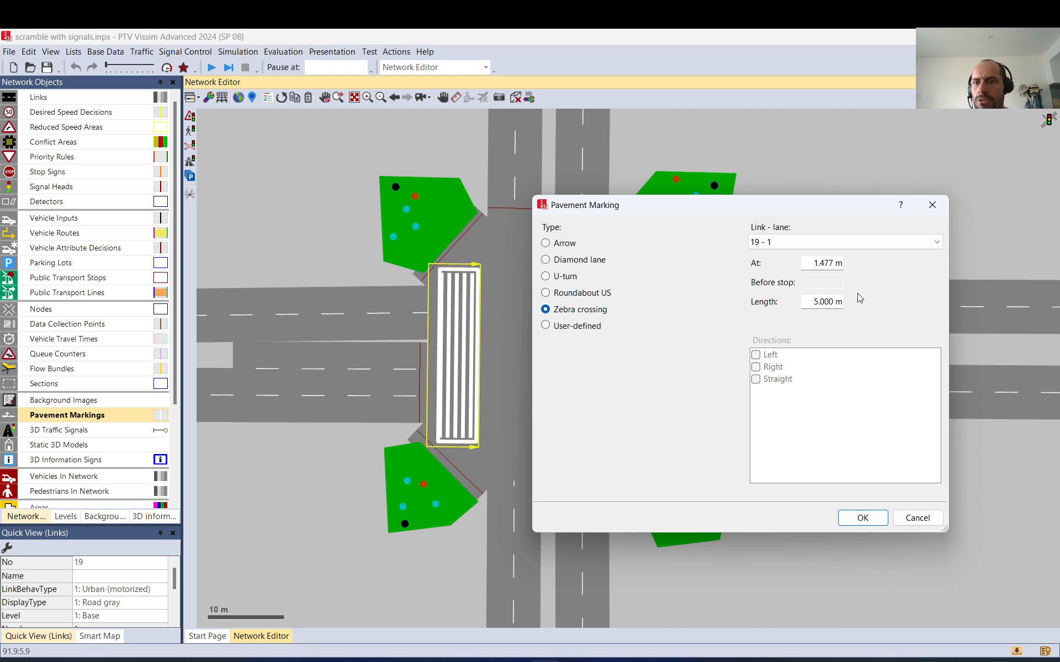
click(876, 522)
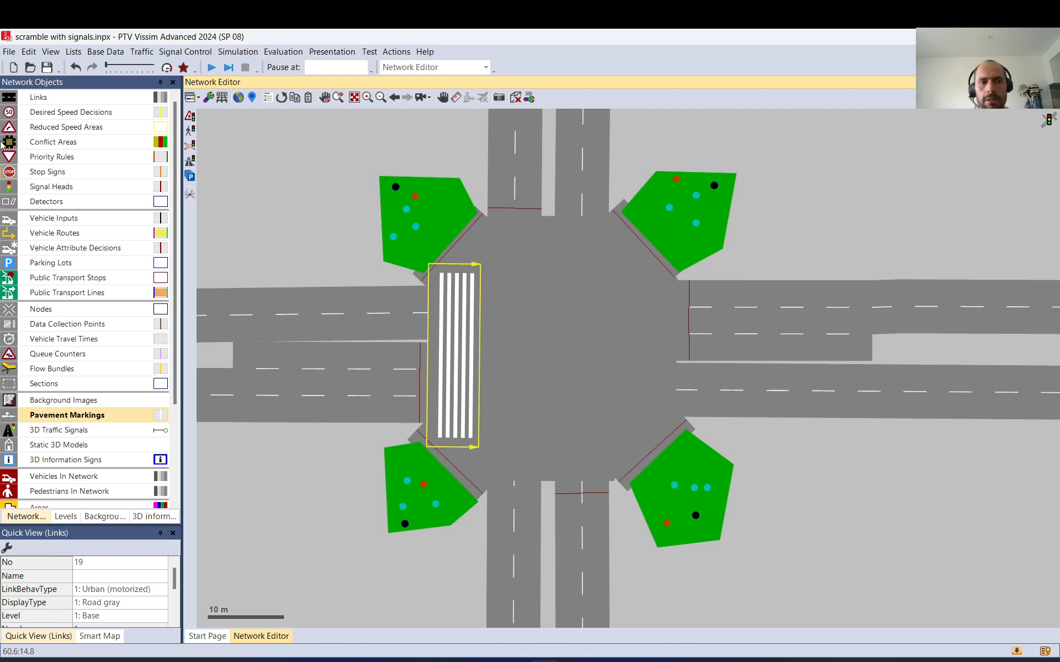
- Reorient the zebra crossing's link to run north to south and move it up over the northwest corner
click(38, 97)
drag(479, 355, 437, 356)
click(381, 319)
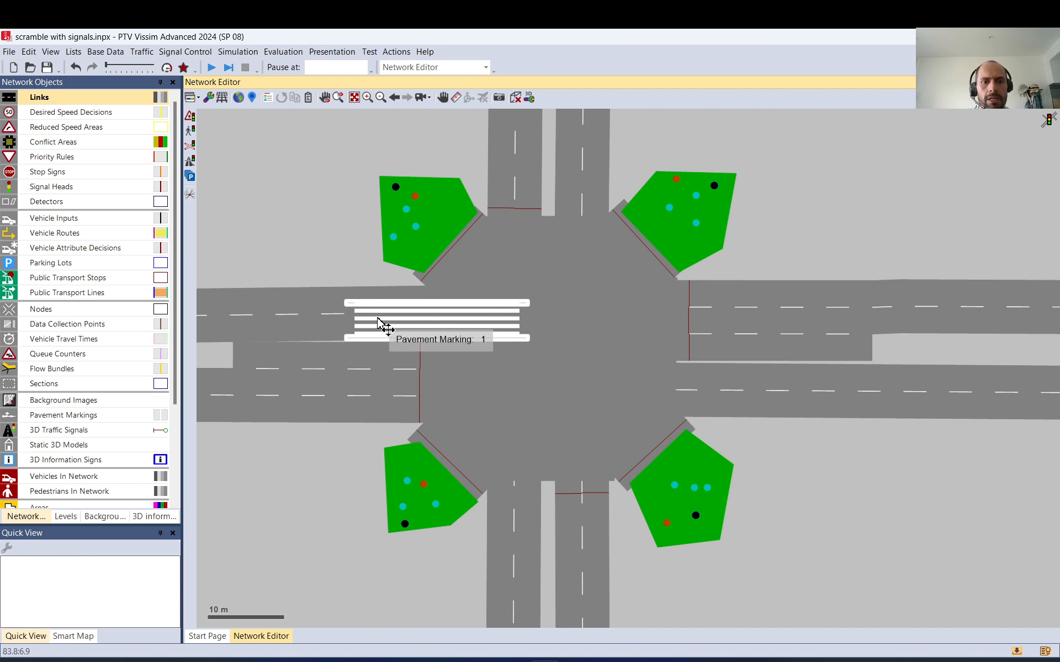
click(383, 324)
drag(390, 301, 324, 216)
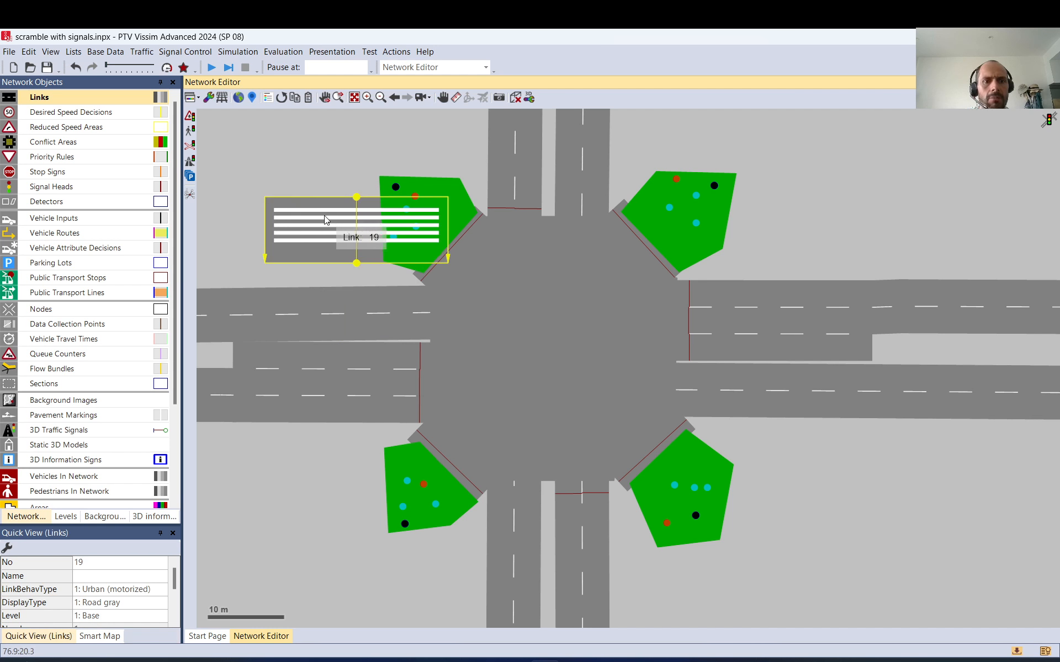
- Lengthen the zebra marking until it reaches the south end of its link, and select the link
click(307, 250)
click(316, 246)
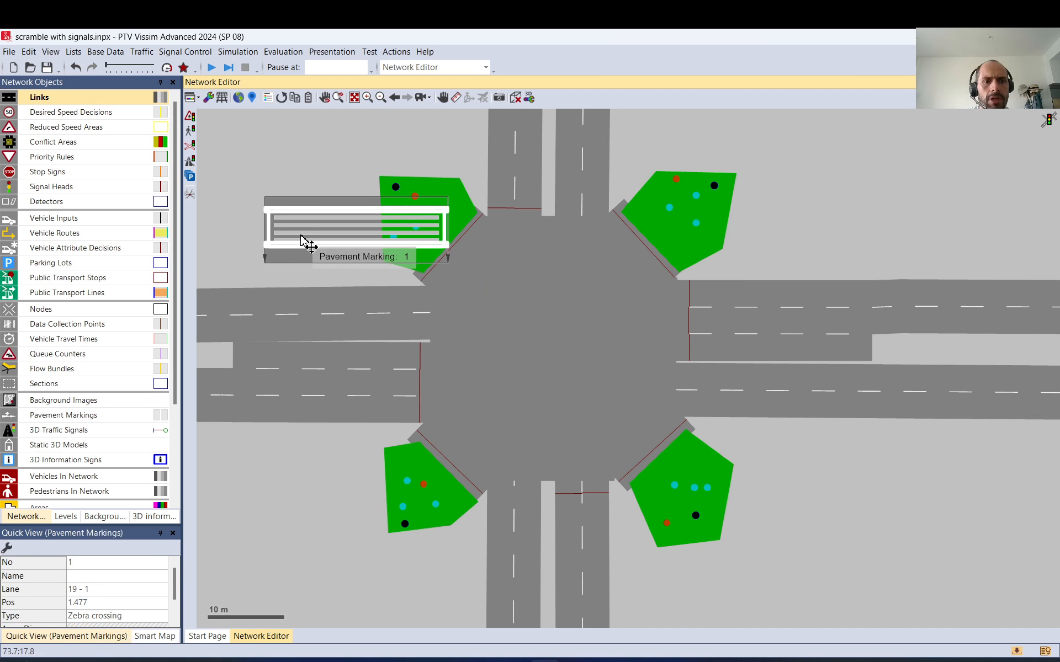
drag(318, 247, 317, 261)
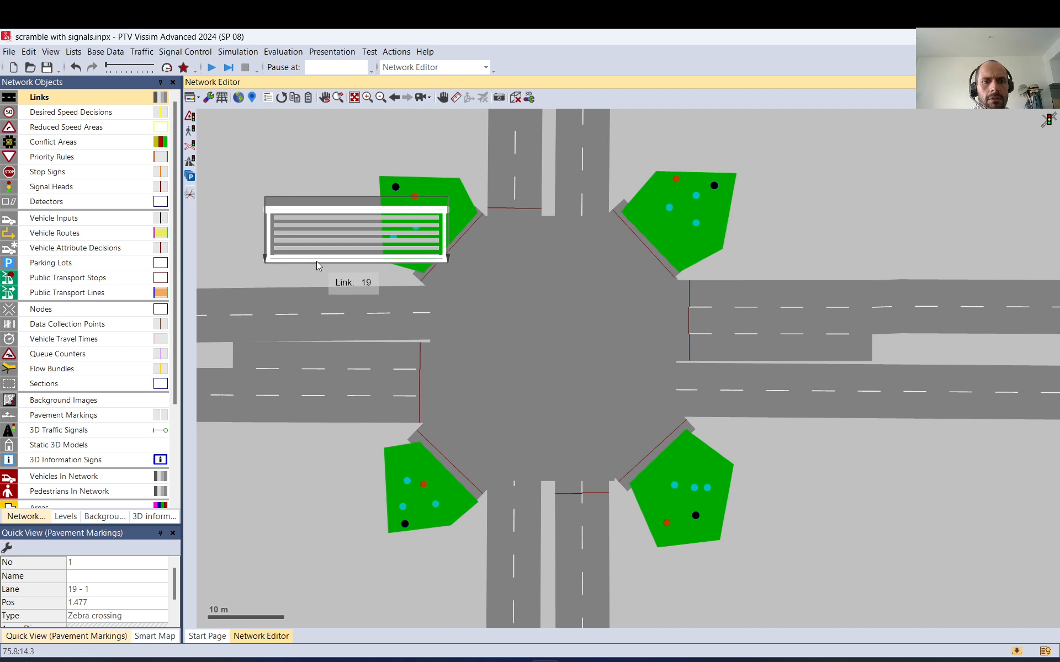
click(279, 197)
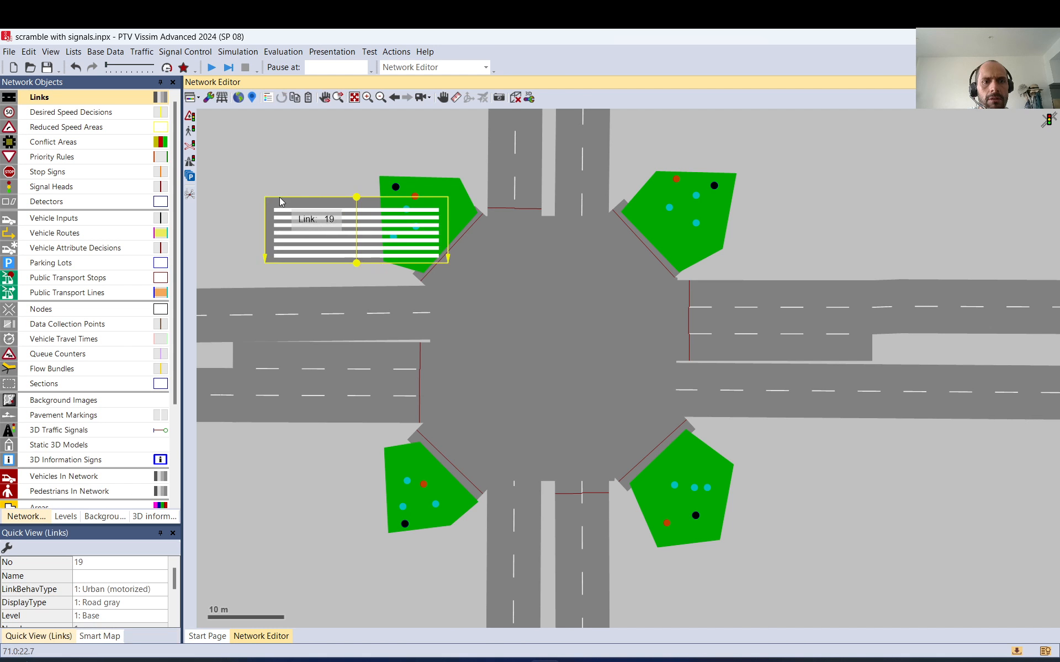
- Set the lane width of the zebra crossing's link to 3 m
double_click(312, 203)
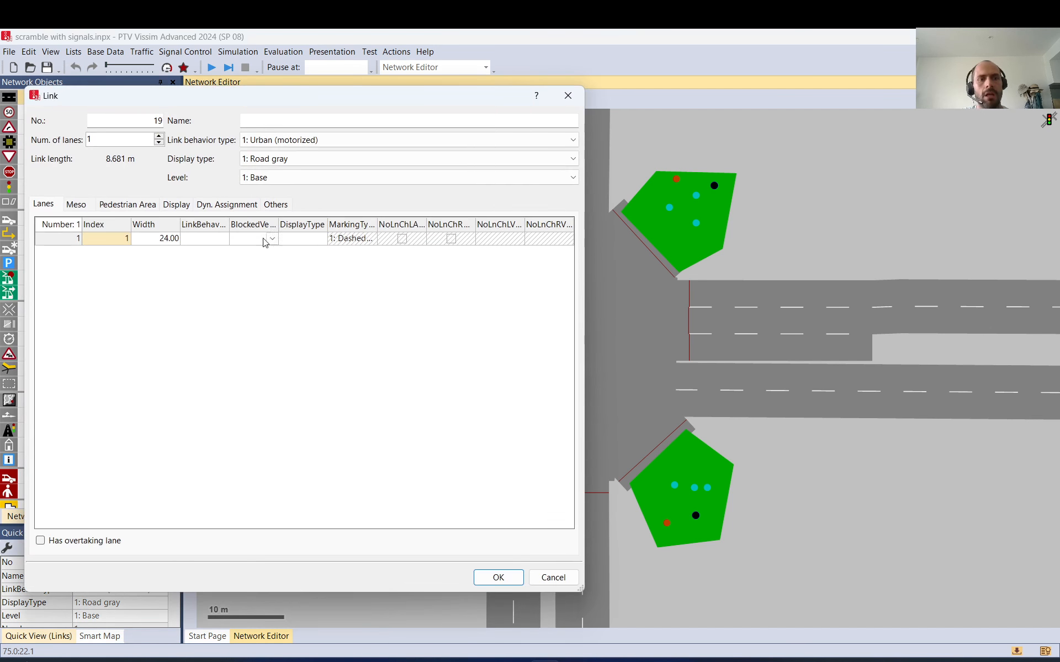
click(168, 241)
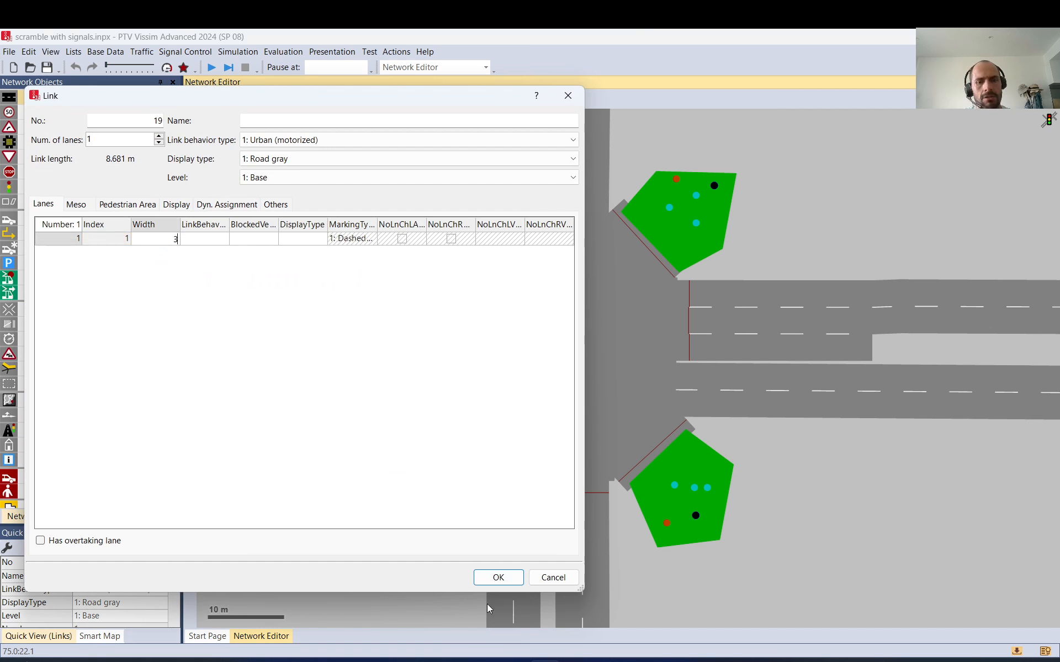
click(499, 577)
- Lengthen the crossing link to about 23.8 m, place it across the west approach, and select its zebra marking
drag(358, 264, 359, 381)
drag(359, 328, 439, 353)
double_click(439, 352)
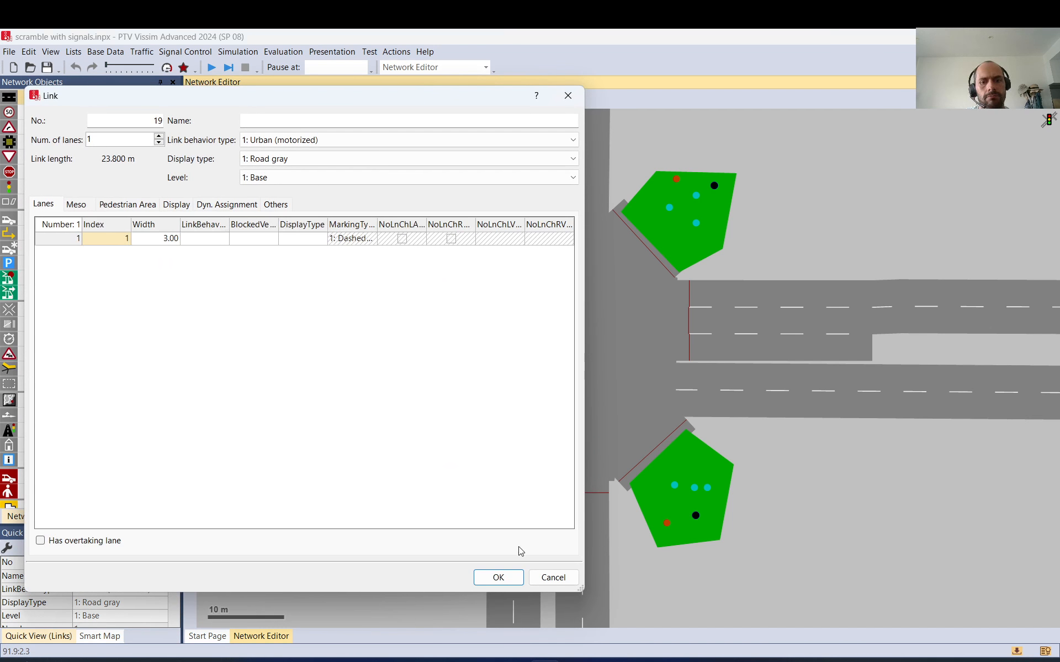
click(553, 577)
click(442, 309)
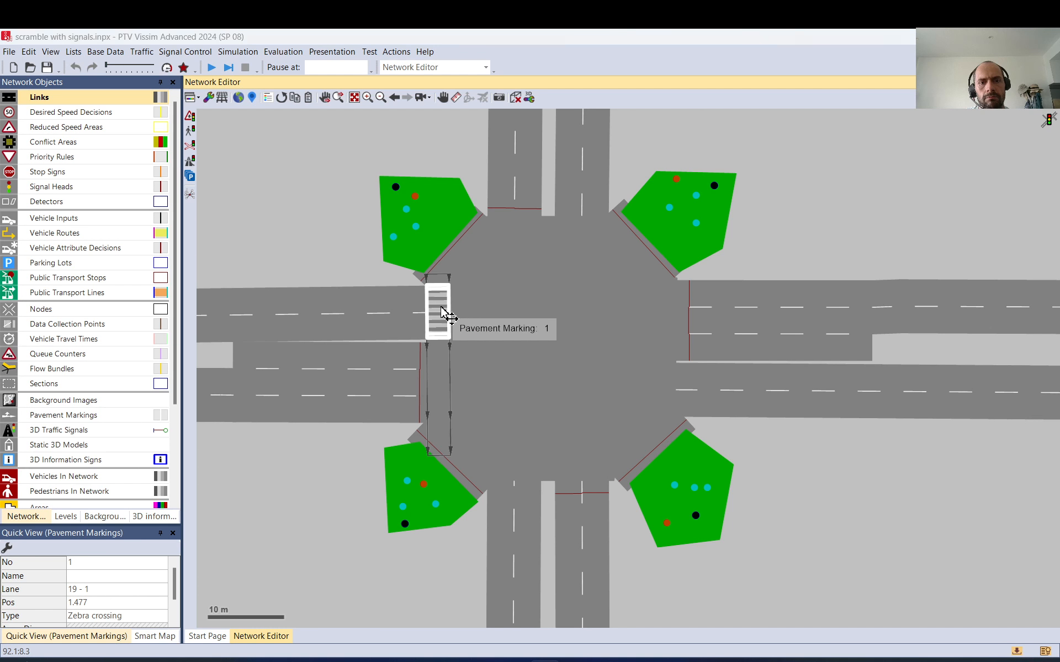
- Lengthen the zebra marking southward across the west approach, almost to the end of its link, and select the link
double_click(444, 315)
click(917, 517)
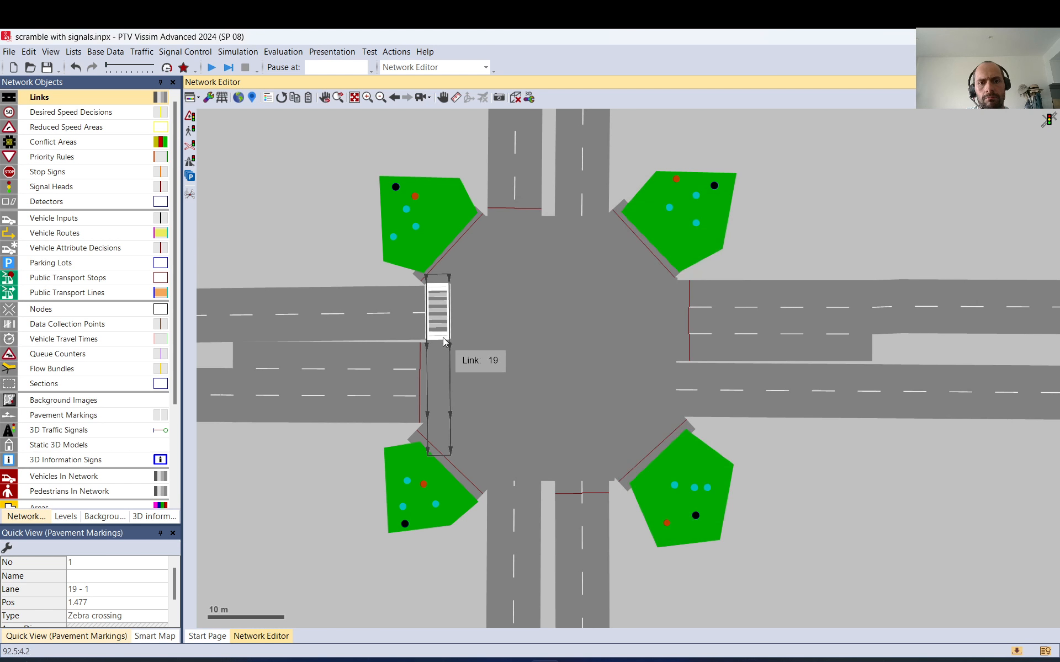
drag(443, 338, 444, 422)
click(439, 439)
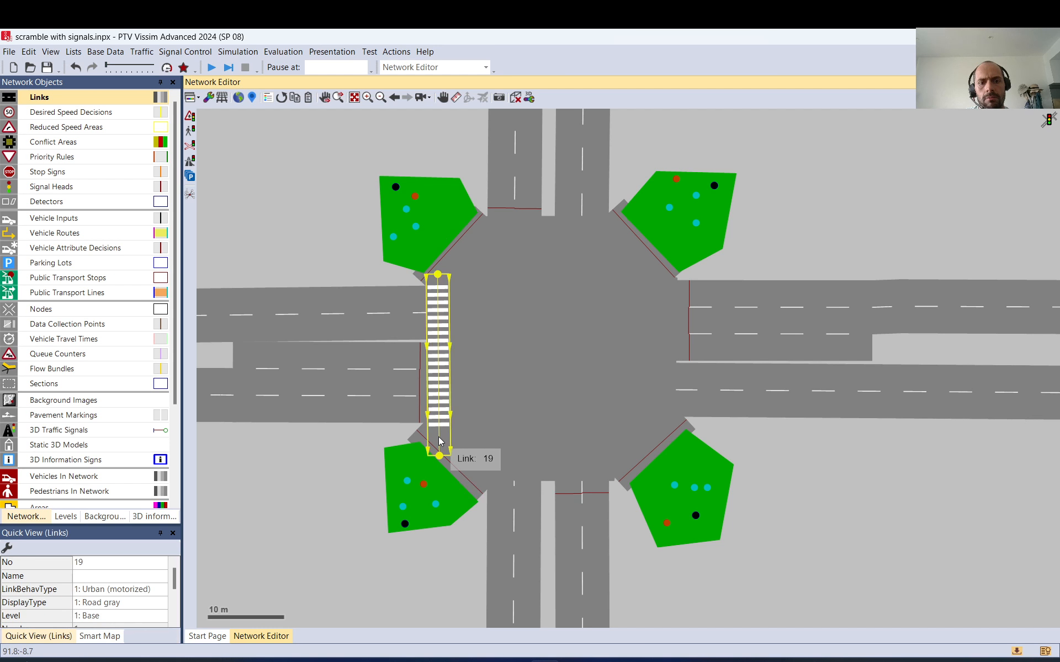
- Set the lane width of the west crossing's link to 4 m
double_click(439, 437)
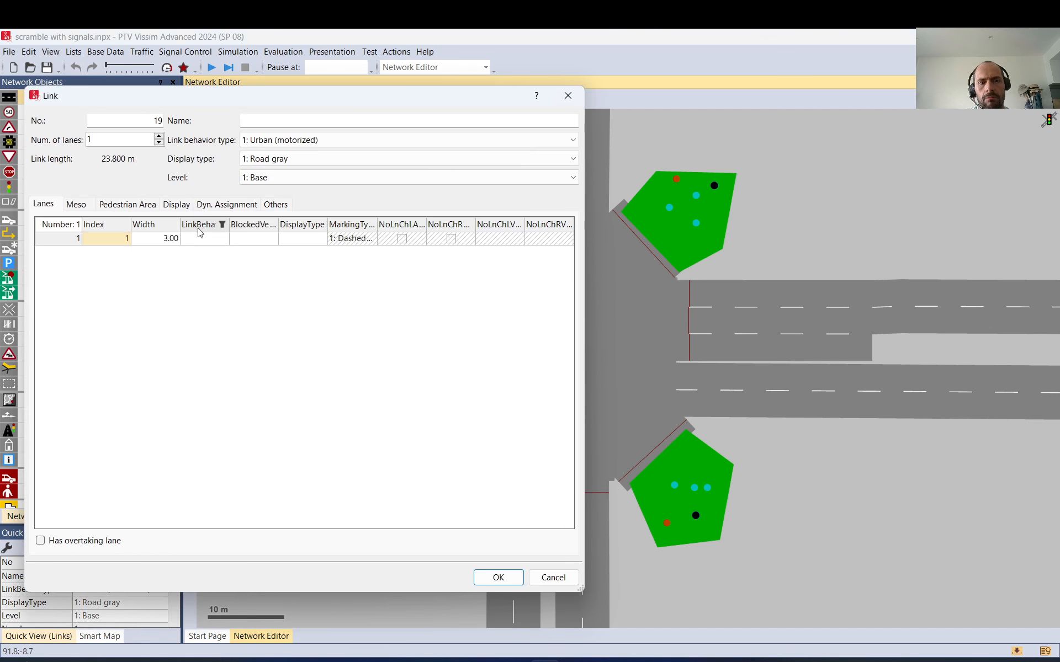
click(165, 236)
key(Return)
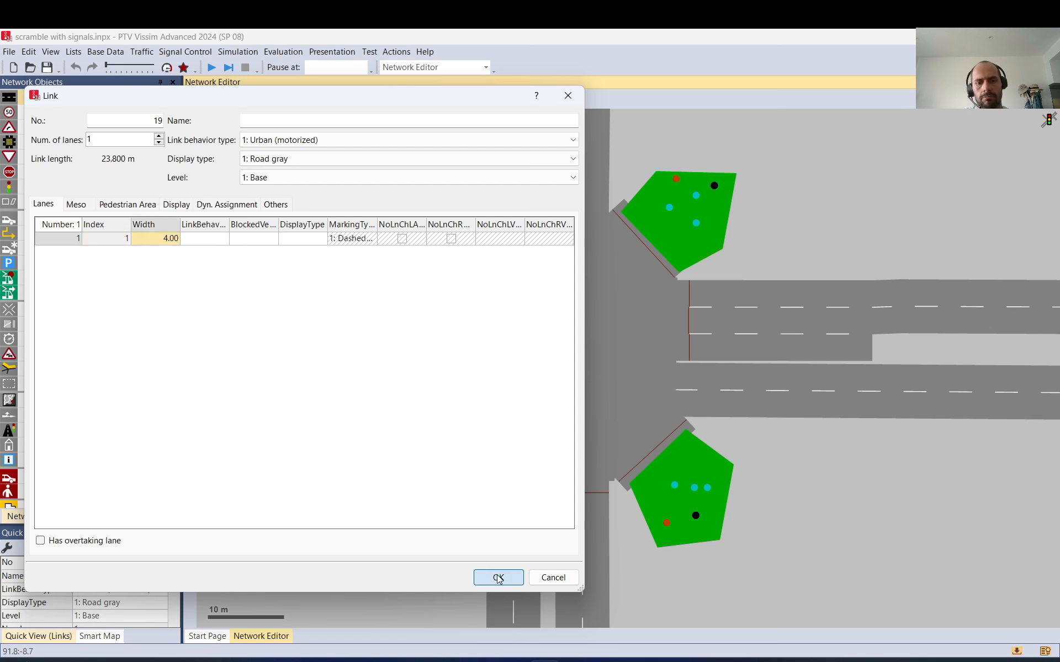
- Shorten the west crossing's link slightly at its south end and shift the link a little to the east
drag(439, 456, 437, 443)
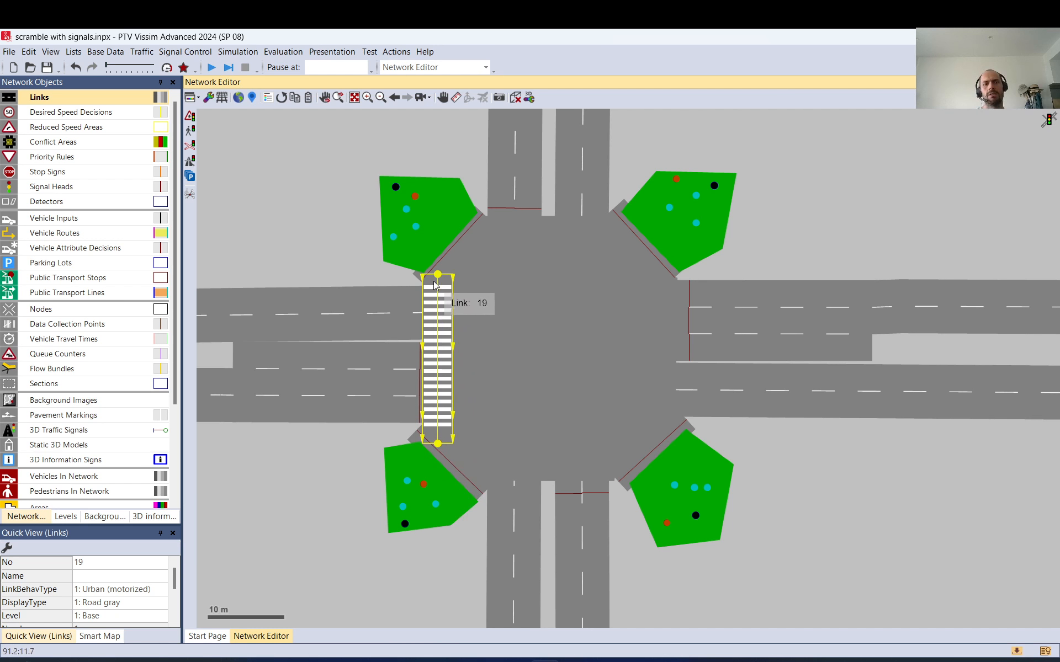
drag(448, 279, 454, 280)
click(286, 199)
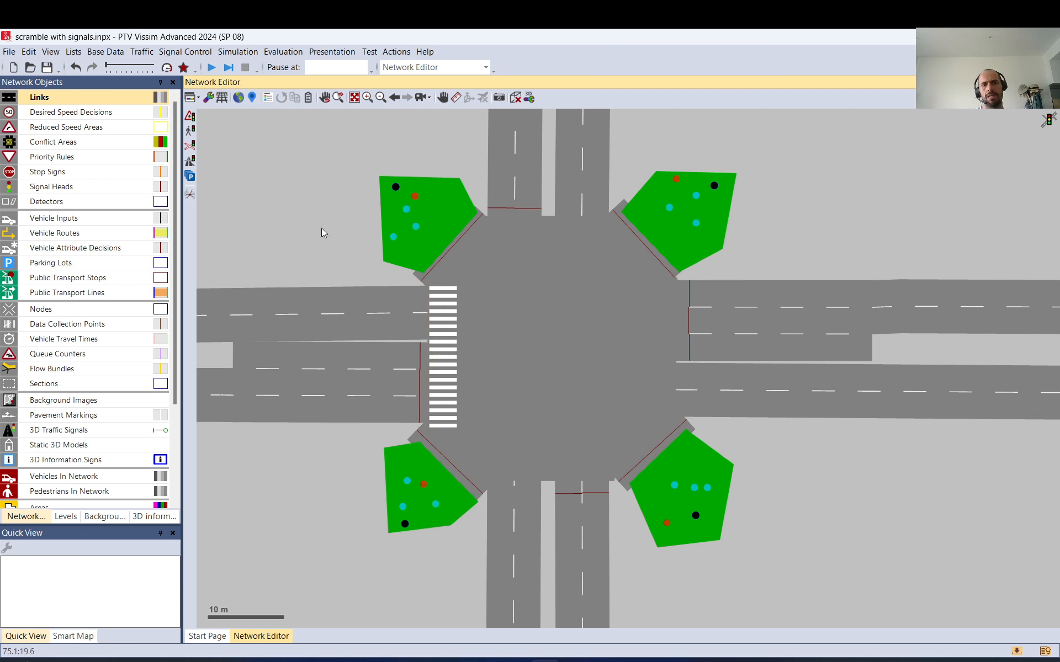
- Duplicate the west crossing's link and place the copy parallel to it across the east approach
click(452, 367)
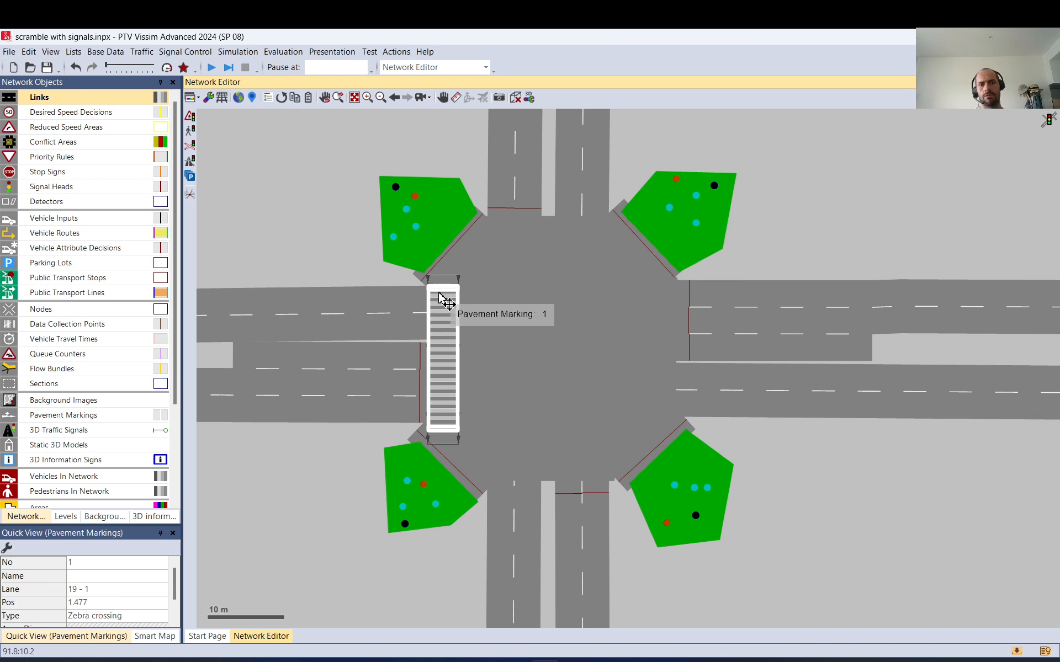
click(448, 283)
scroll(449, 427, up, 2)
click(451, 430)
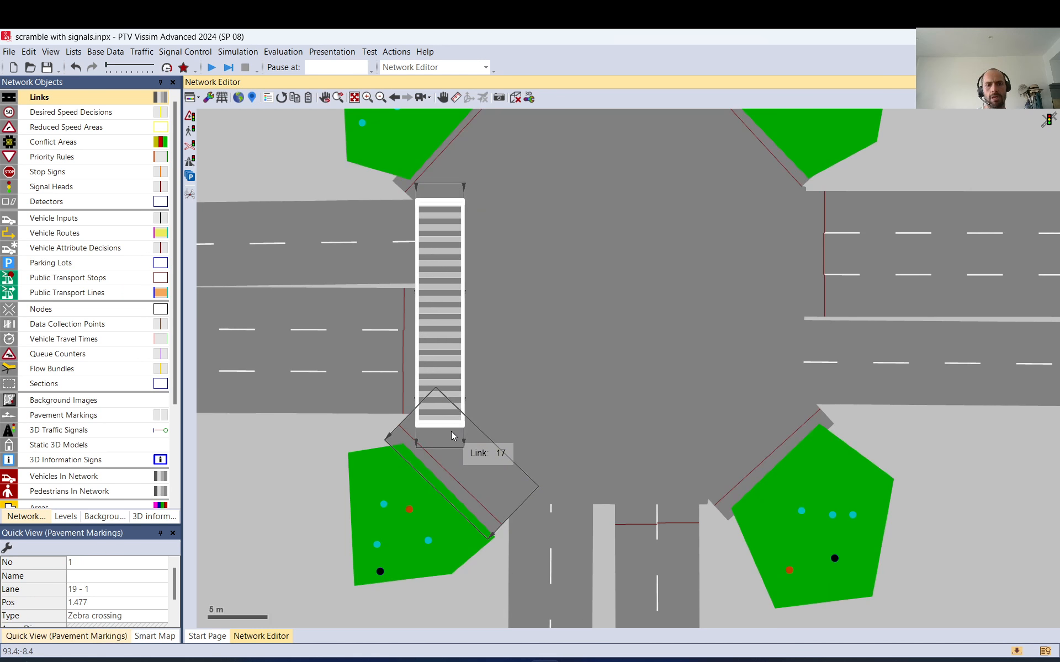
click(436, 188)
click(446, 189)
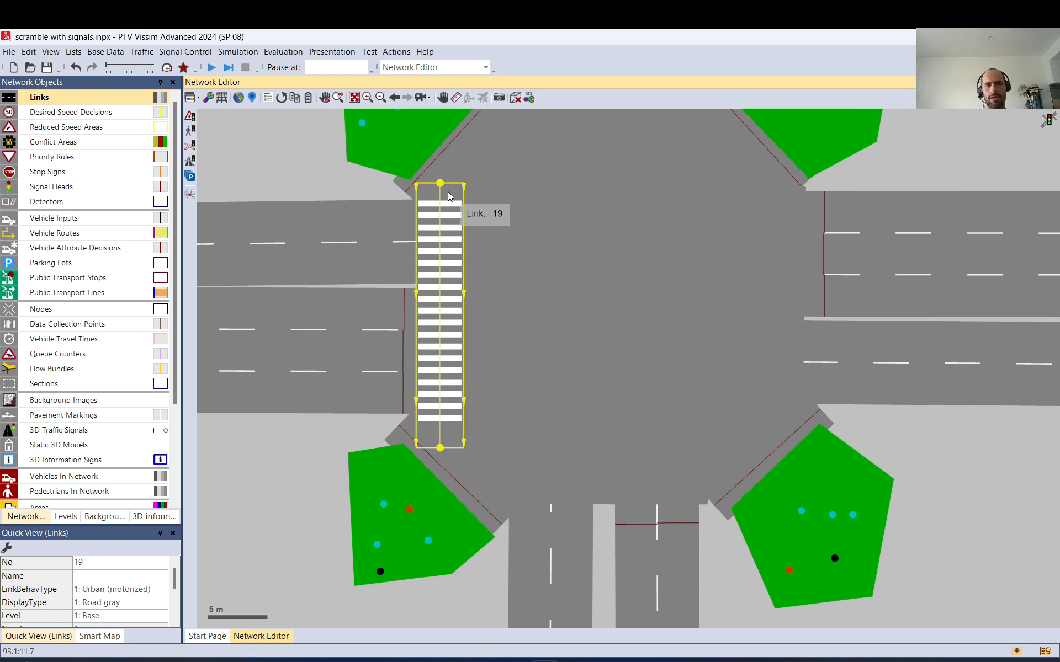
double_click(462, 237)
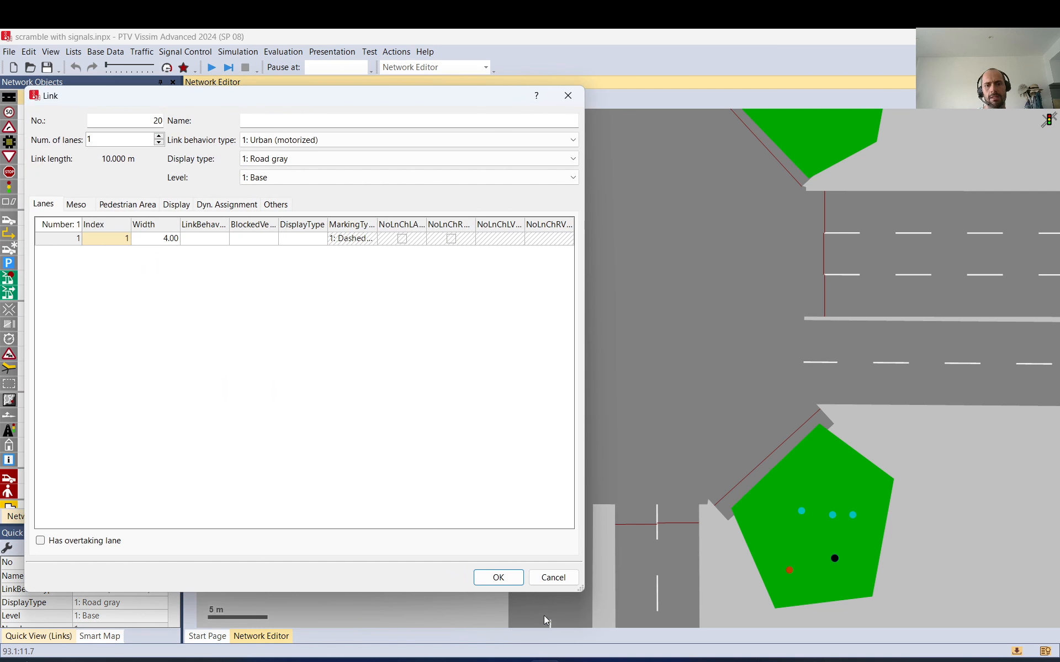
click(553, 577)
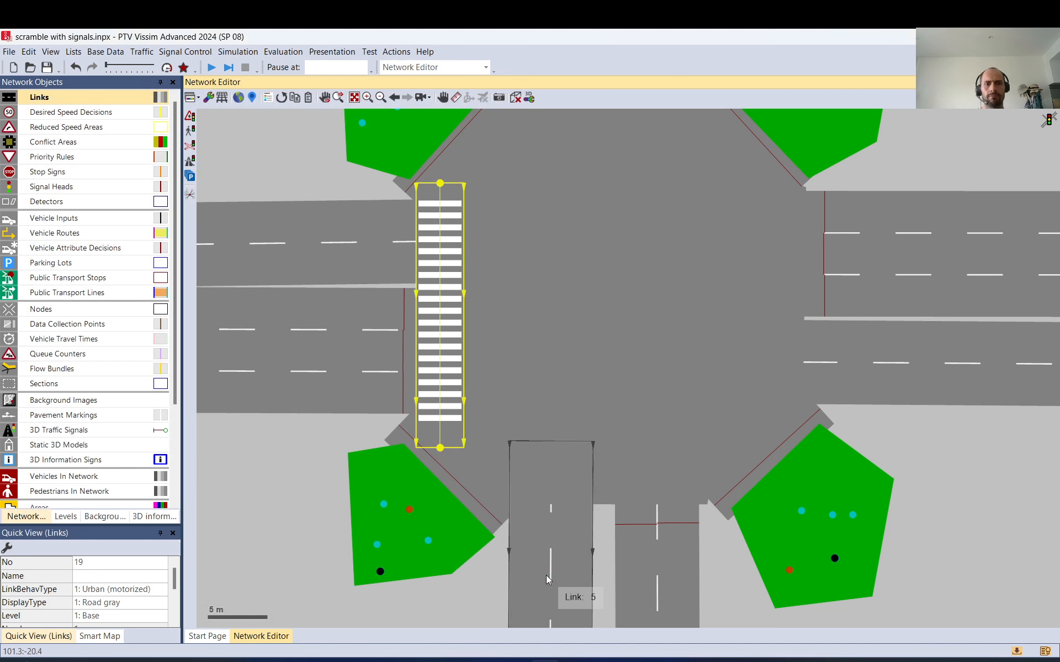
right_click(451, 431)
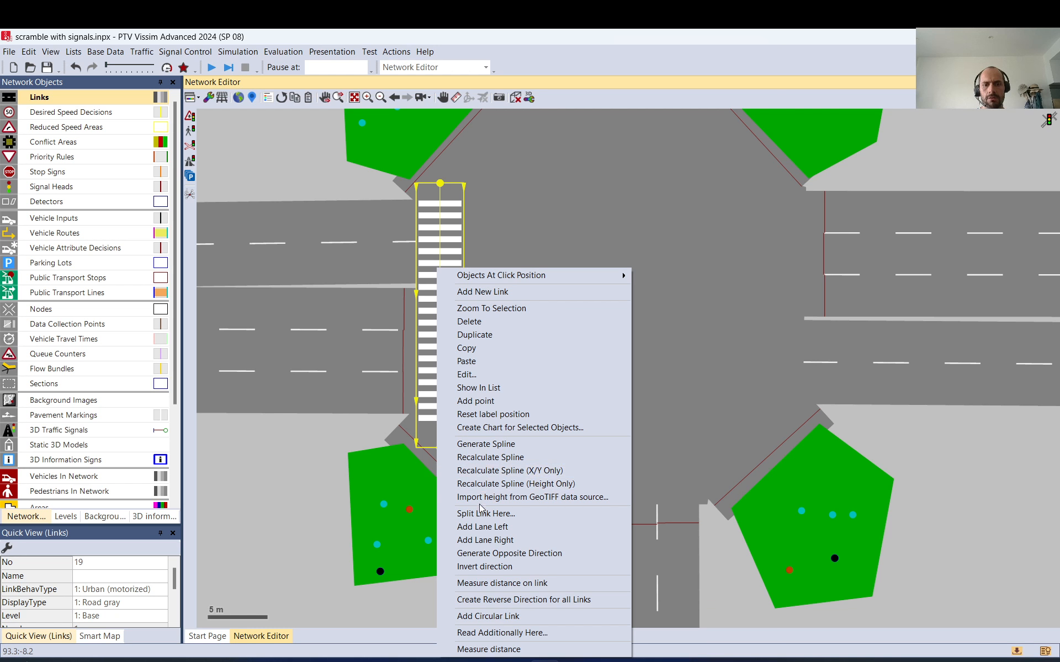
click(472, 335)
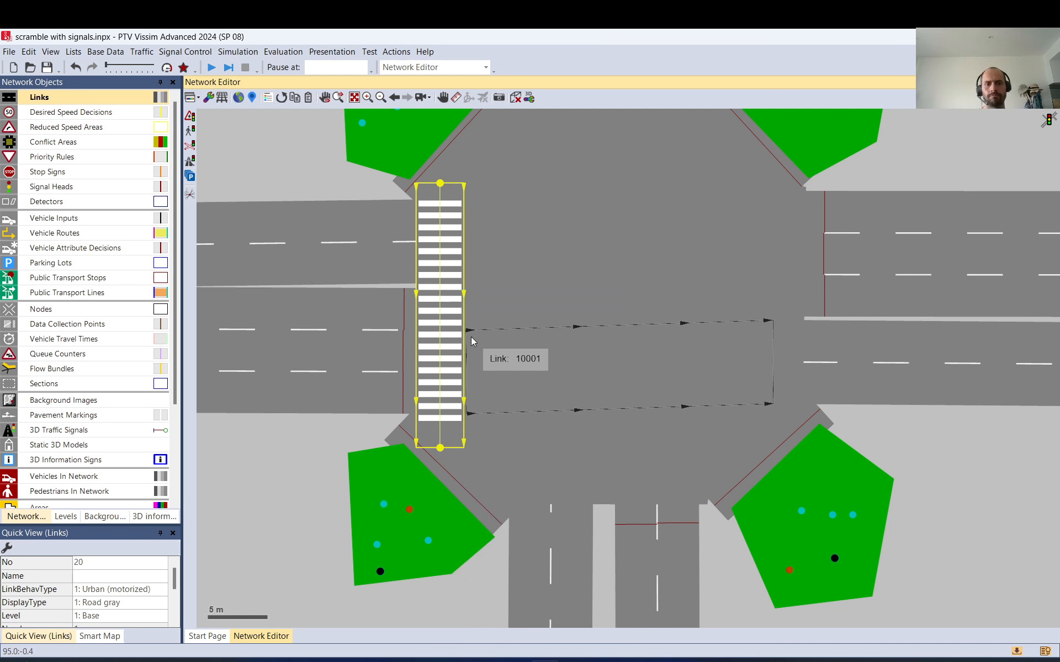
drag(440, 440, 781, 440)
click(885, 185)
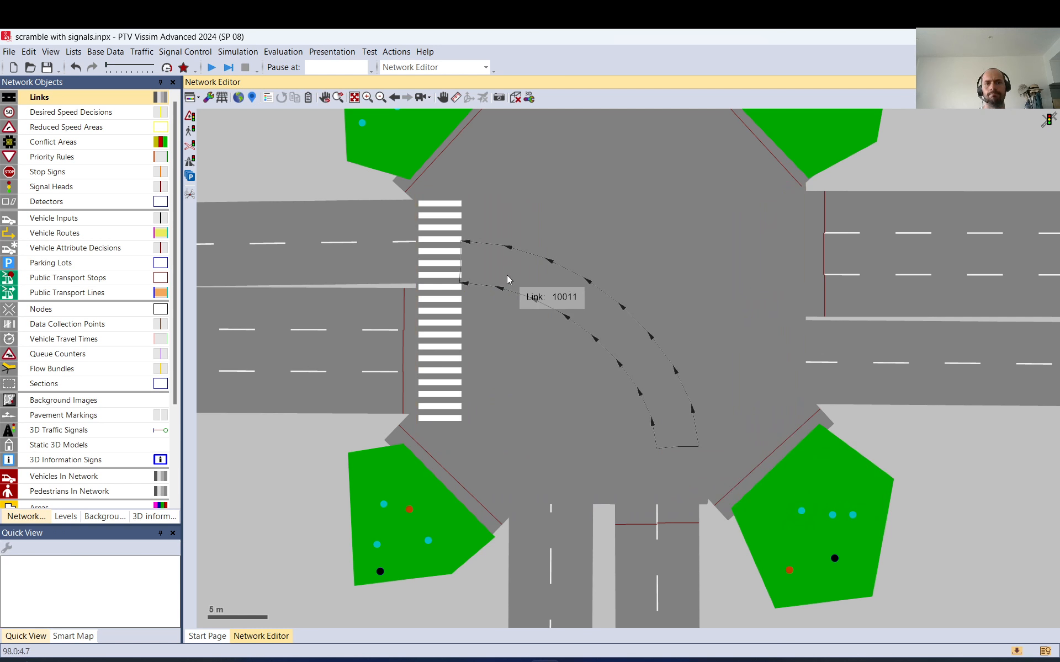
- Duplicate the west crossing's zebra marking and place the copy on the link across the east approach
click(428, 272)
double_click(428, 272)
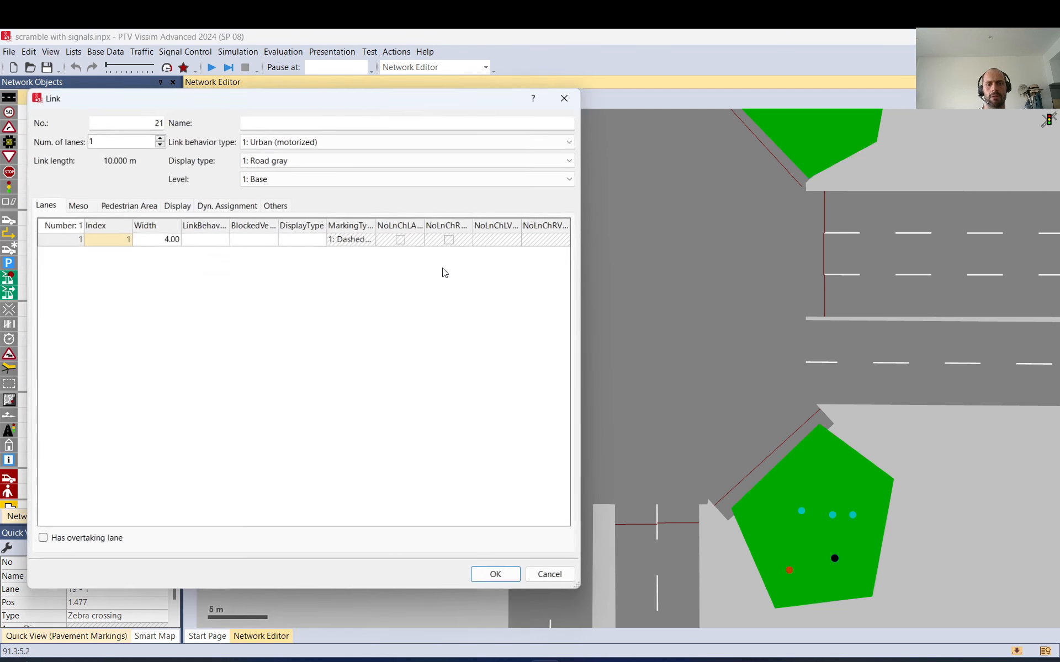
key(Escape)
right_click(410, 335)
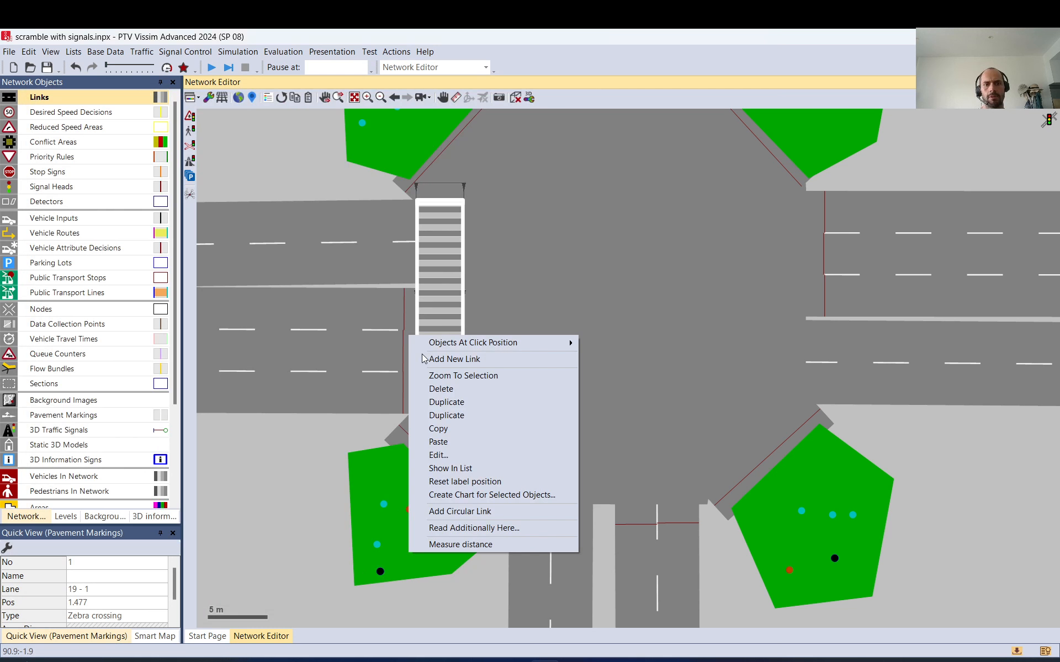
click(462, 414)
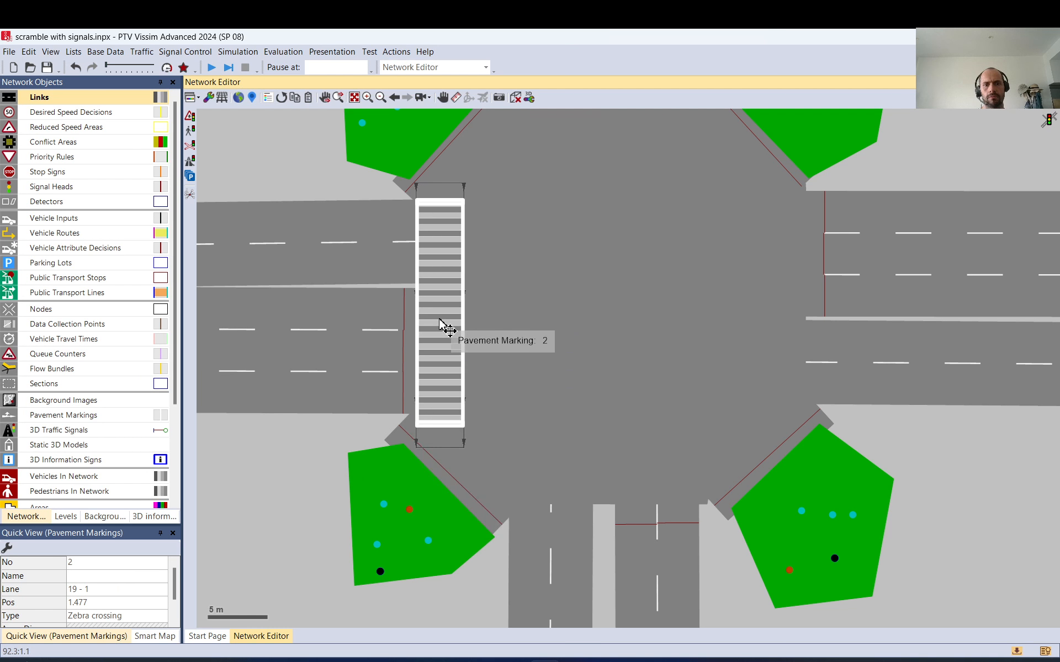
drag(441, 326, 775, 321)
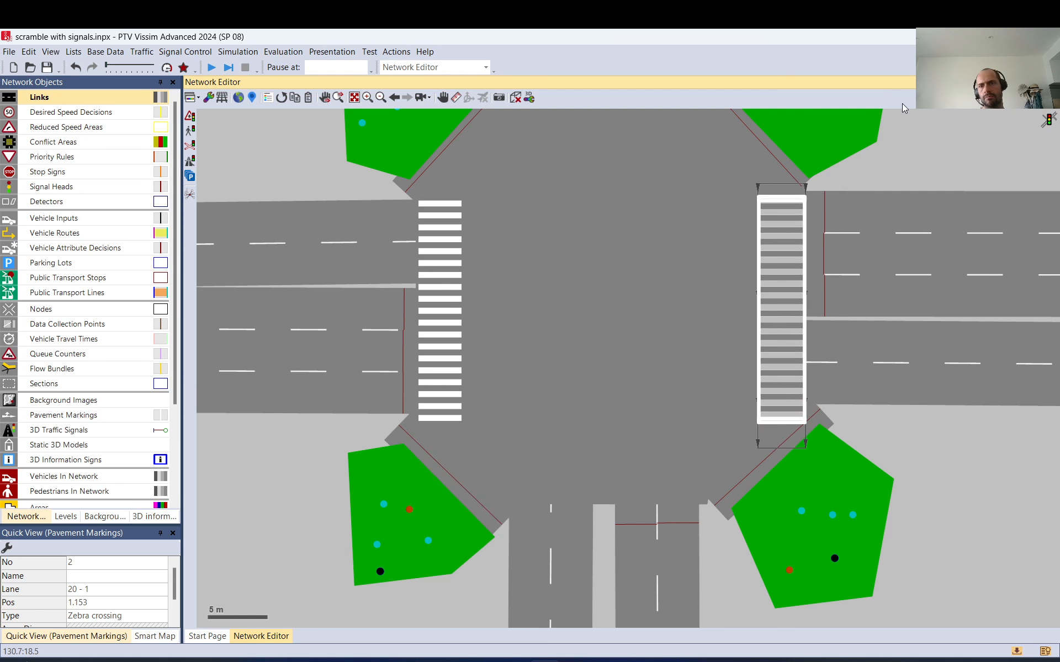
click(935, 146)
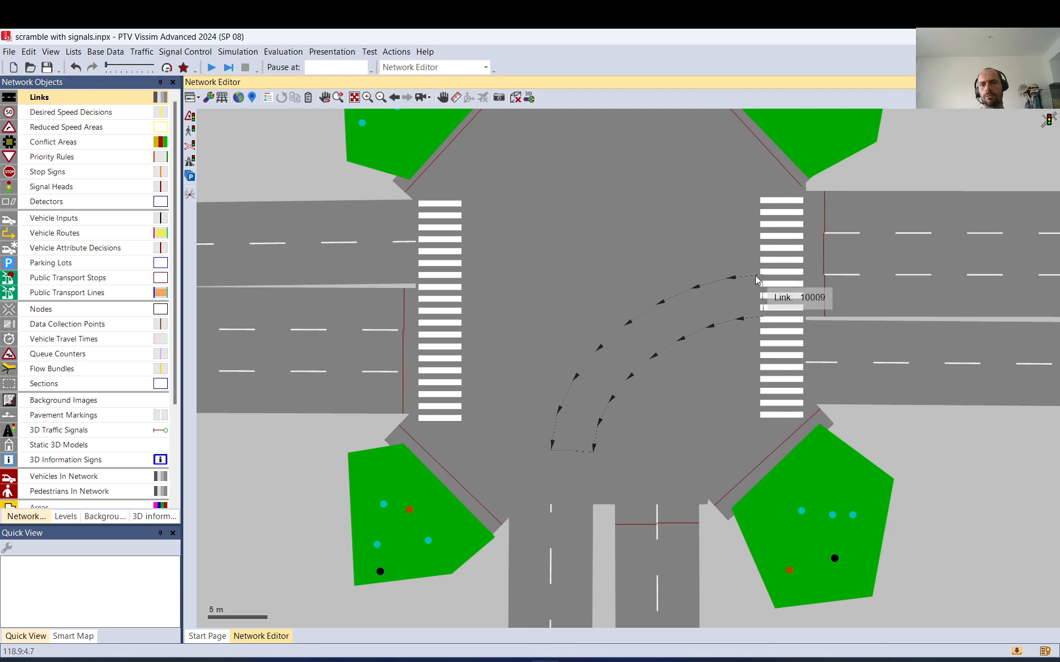
- Duplicate the east crossing's link twice and place both copies side by side in the empty area southwest of the intersection
click(764, 282)
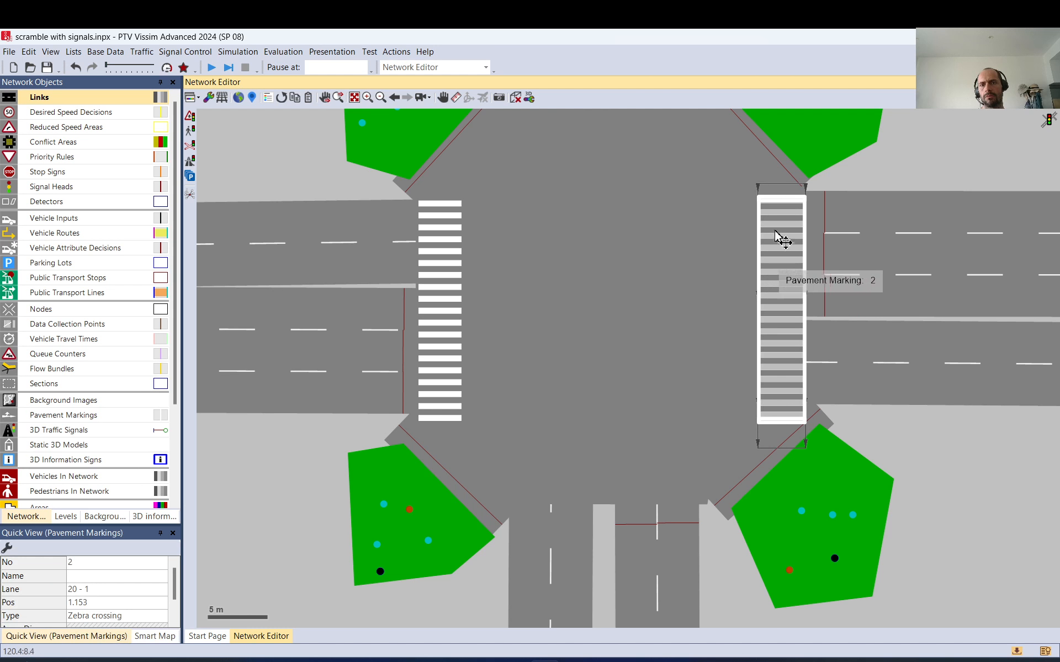
click(774, 197)
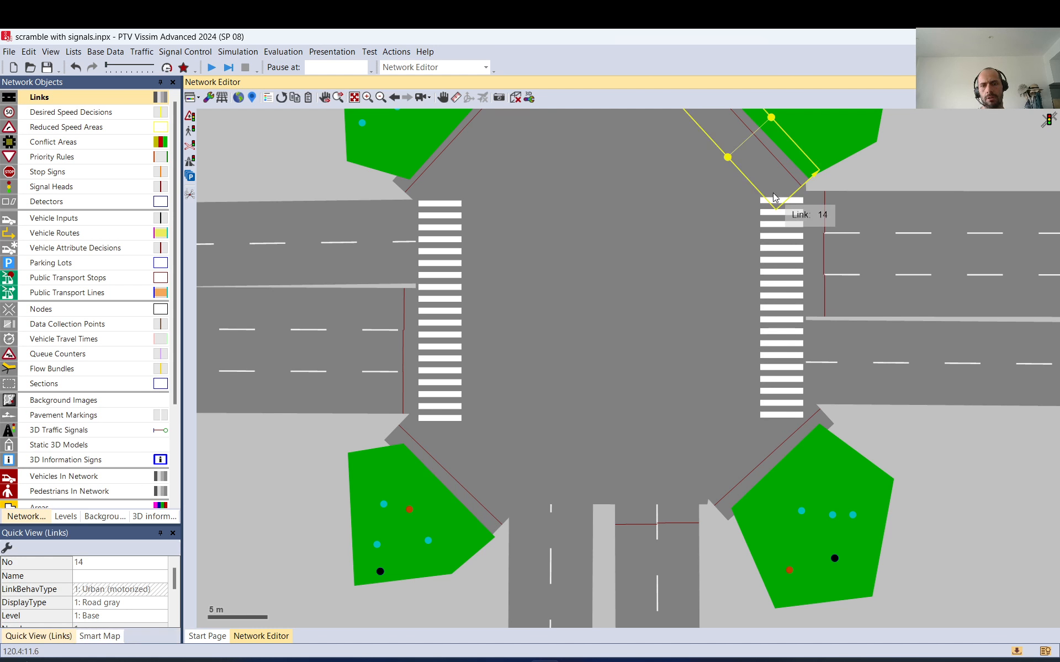
click(774, 197)
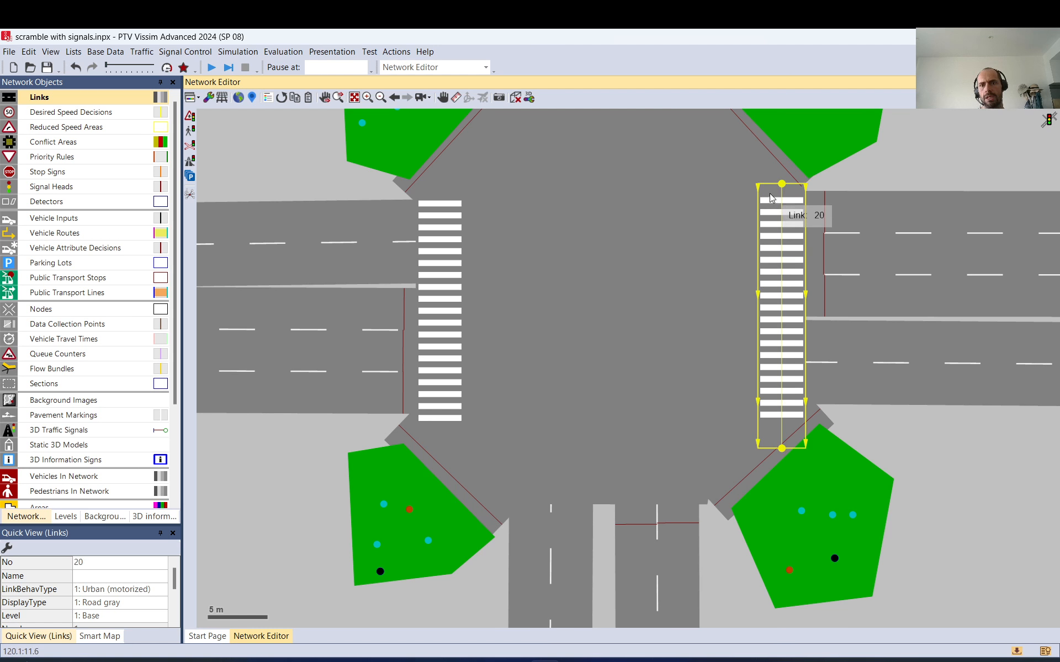
right_click(771, 193)
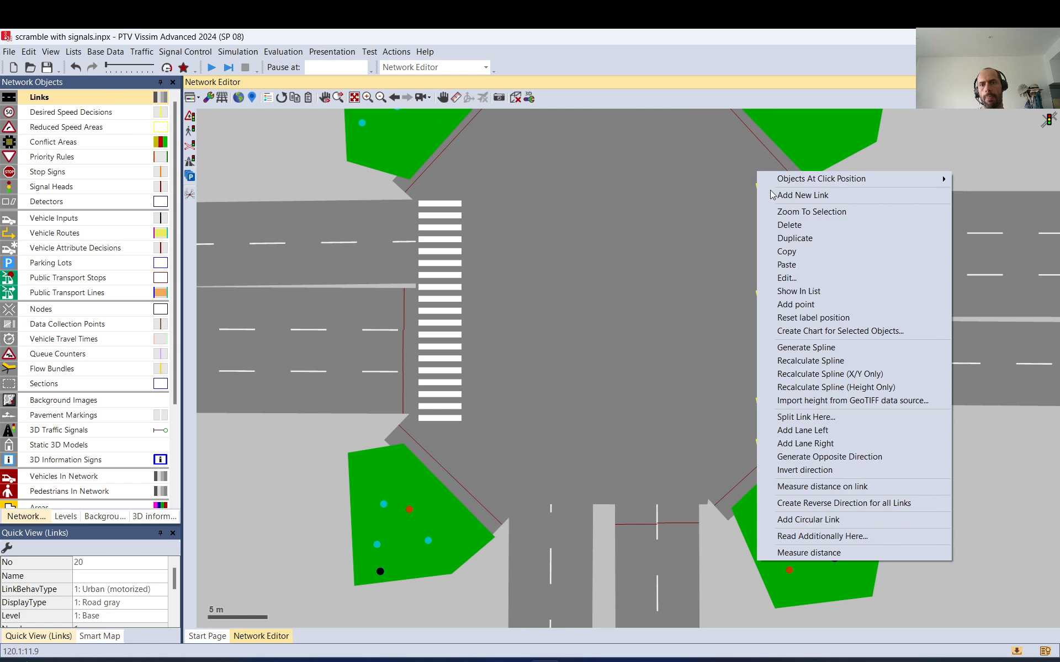
click(795, 238)
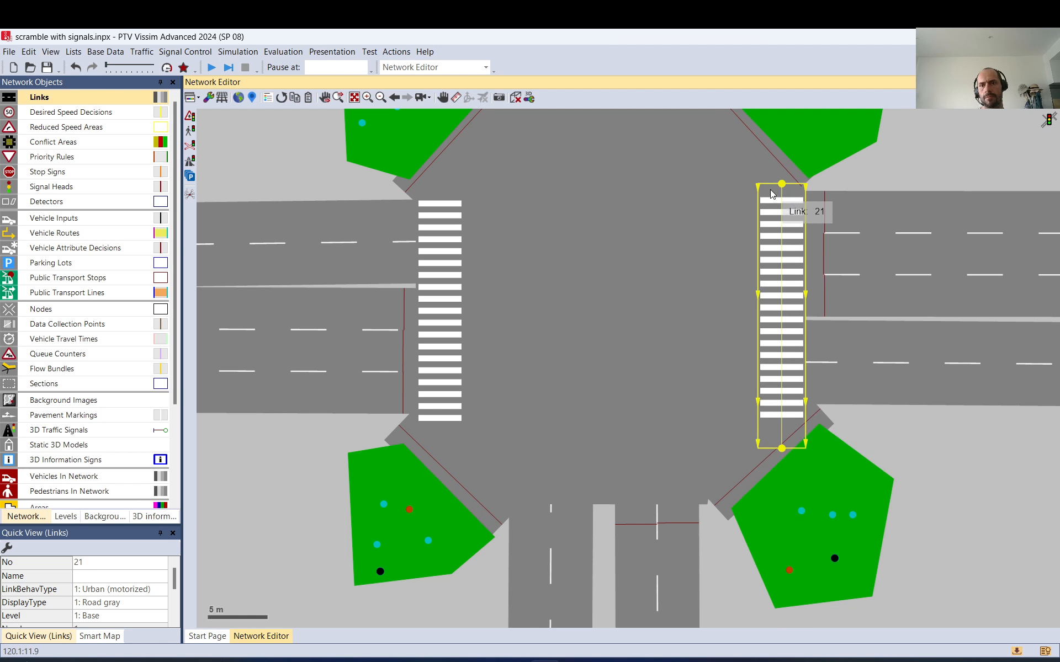
drag(771, 194, 275, 463)
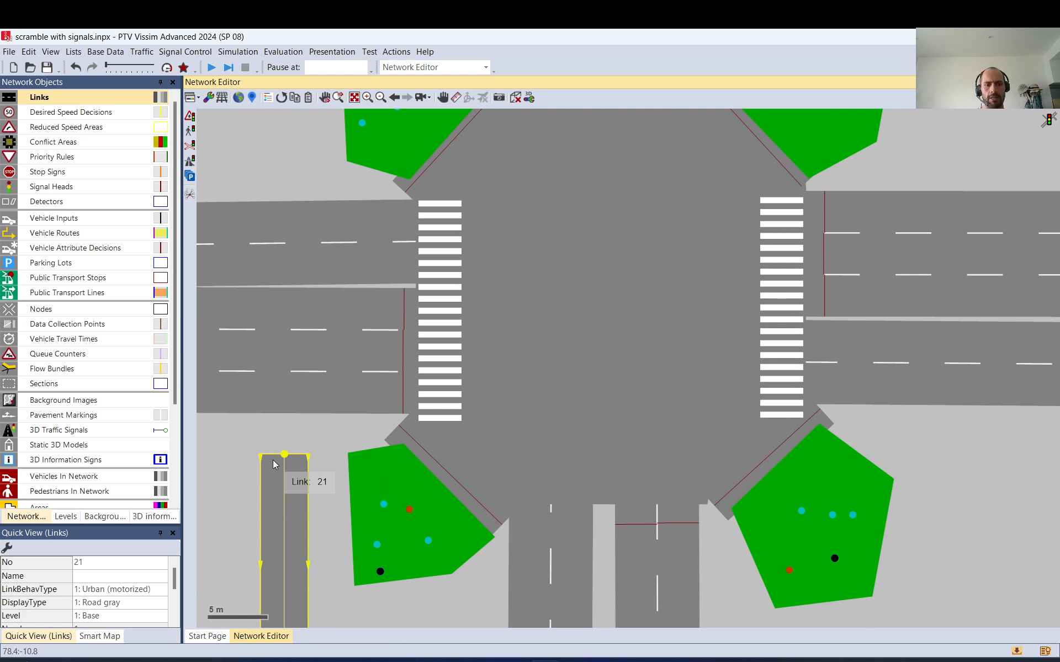
right_click(274, 463)
click(299, 339)
drag(277, 481, 222, 479)
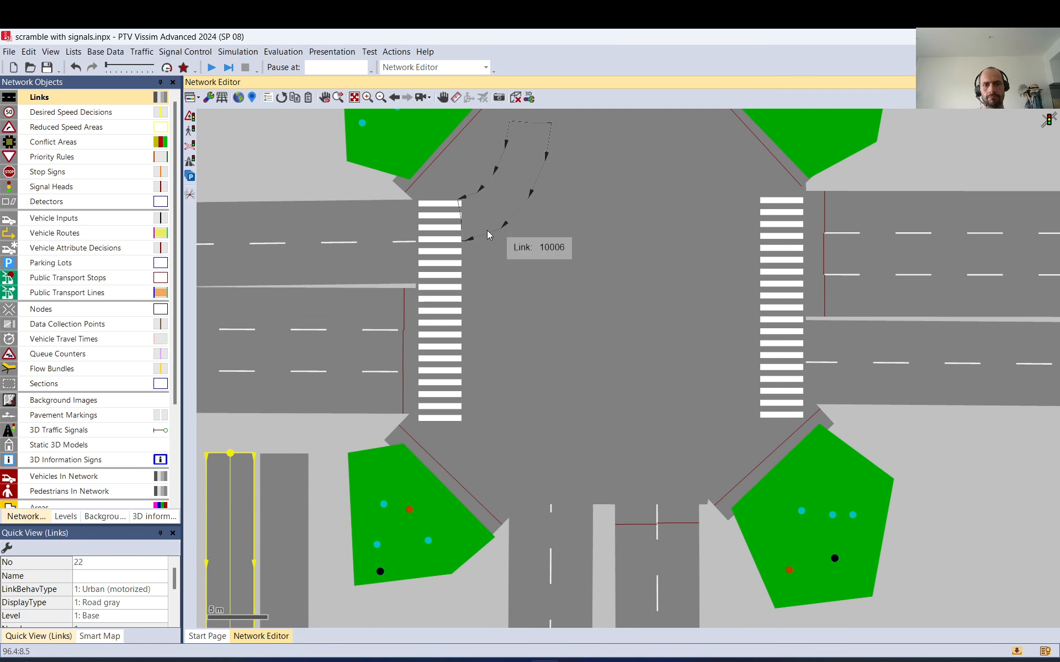
- Add a duplicate of the west crossing's zebra marking to each of the two link copies southwest of the intersection
click(445, 255)
right_click(445, 255)
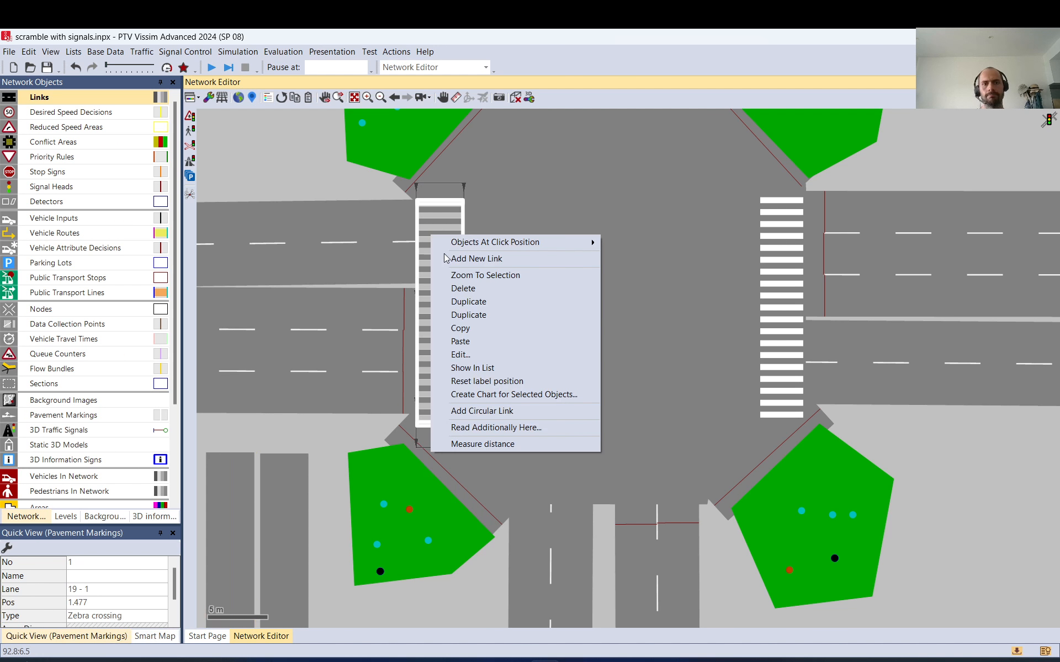
click(478, 313)
drag(437, 286, 294, 531)
right_click(233, 543)
click(271, 525)
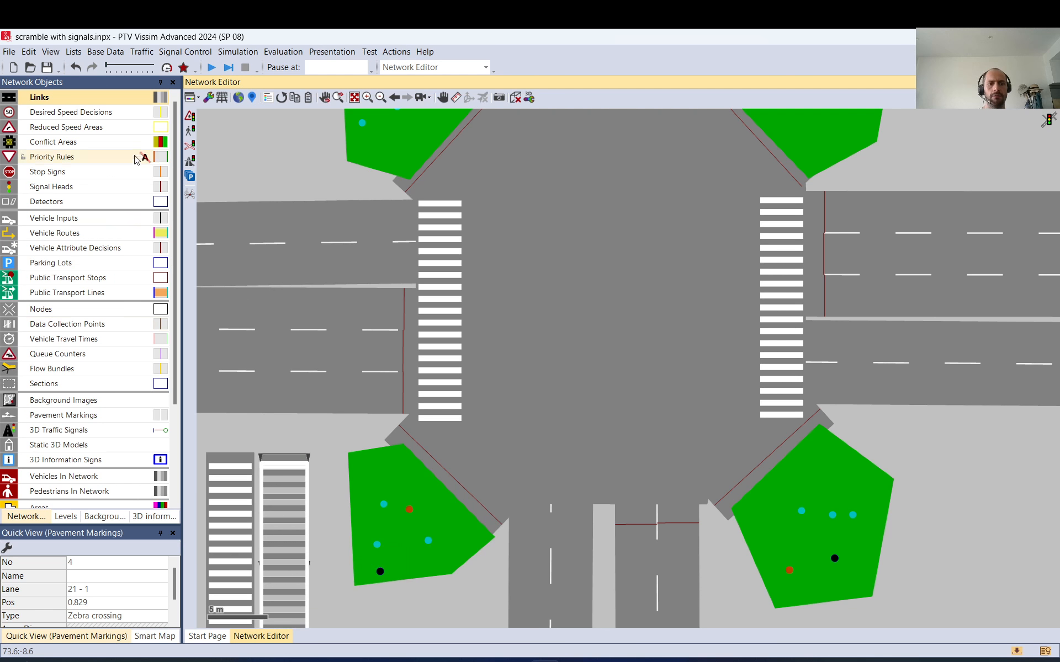
- Move both ends of the westernmost link copy so that its zebra crossing runs across the north approach
click(235, 458)
drag(236, 456, 740, 148)
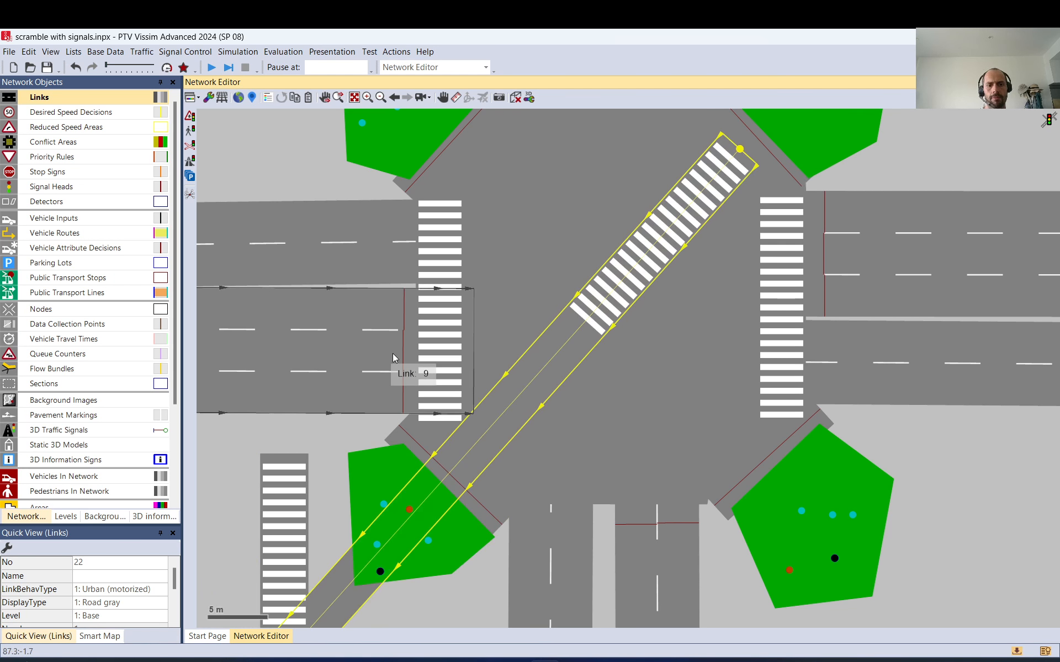
scroll(394, 359, down, 1)
scroll(305, 587, down, 1)
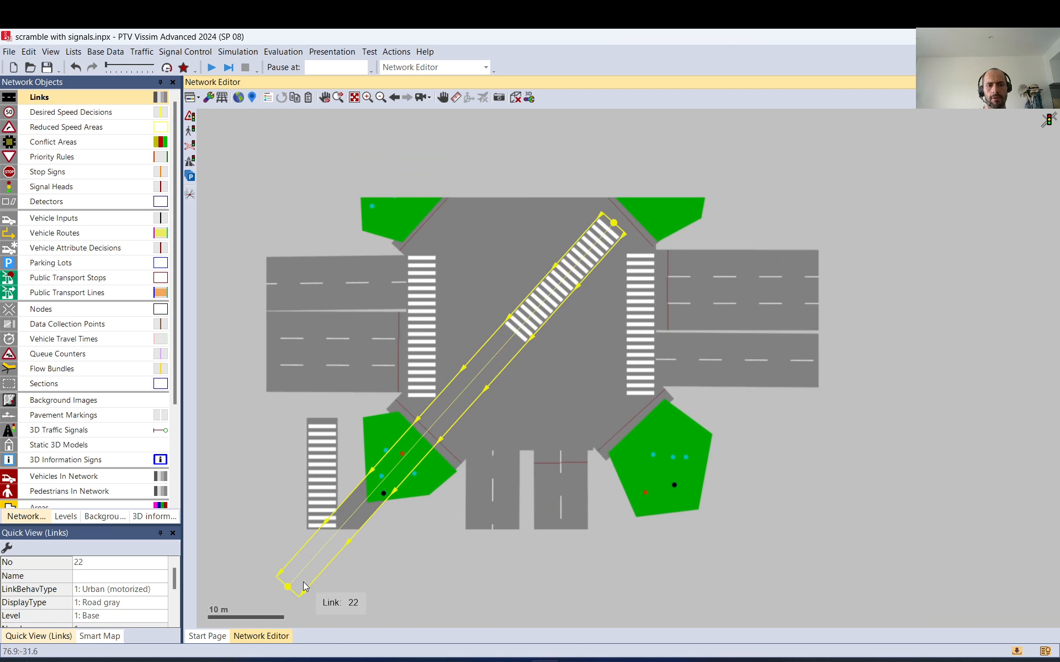
scroll(291, 590, down, 1)
drag(293, 588, 426, 291)
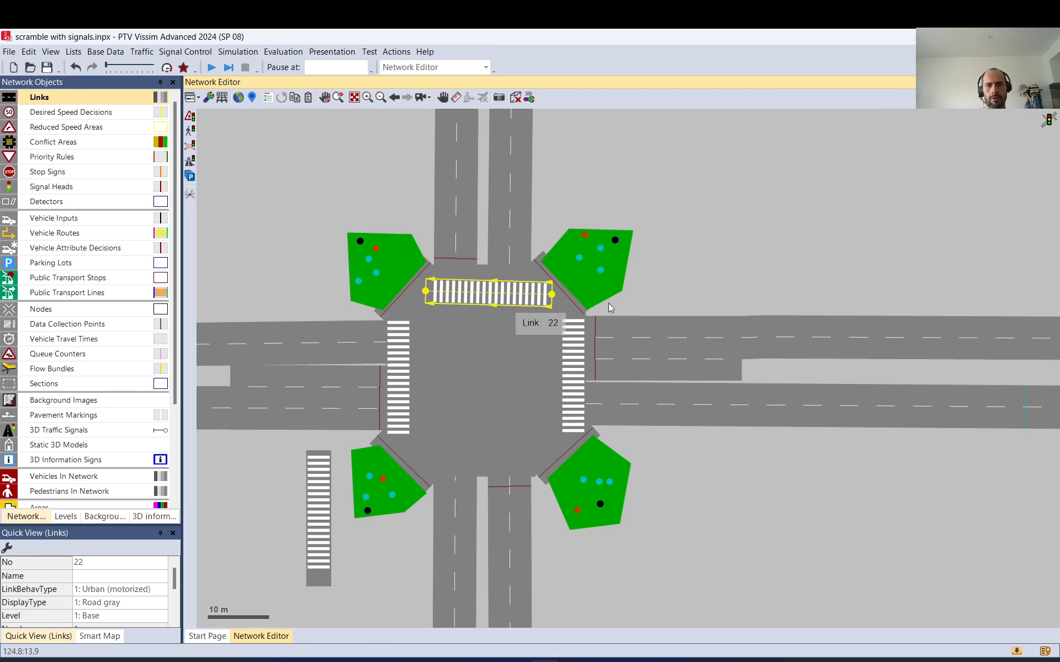
- Move both ends of the remaining link copy so that its zebra crossing runs across the south approach
drag(314, 581, 542, 457)
drag(320, 456, 421, 458)
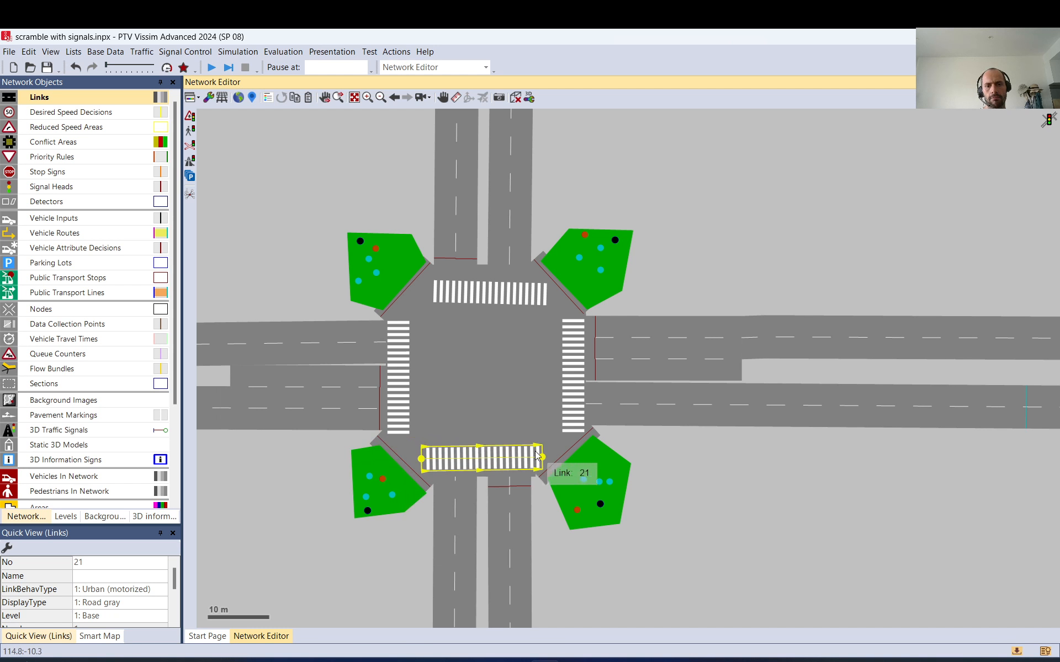
click(811, 519)
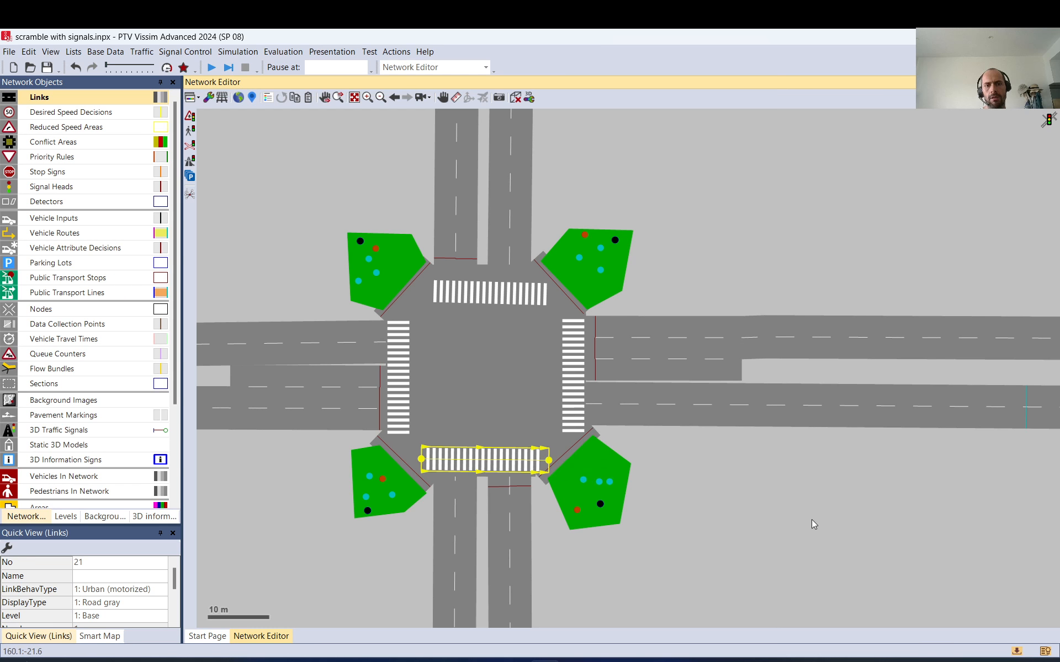
click(478, 448)
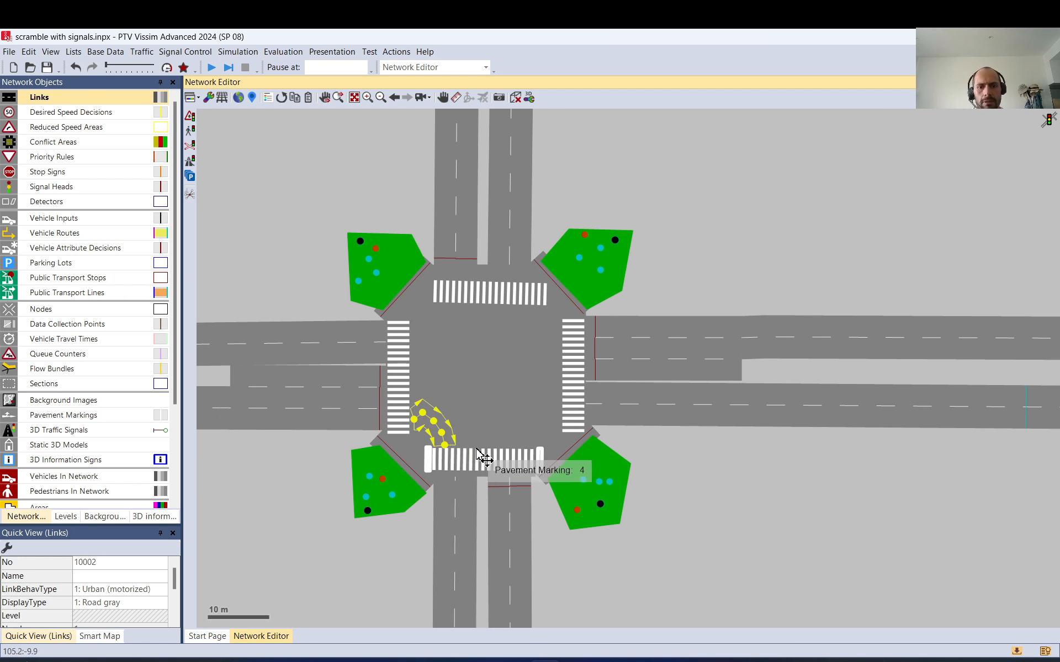
click(478, 450)
click(436, 433)
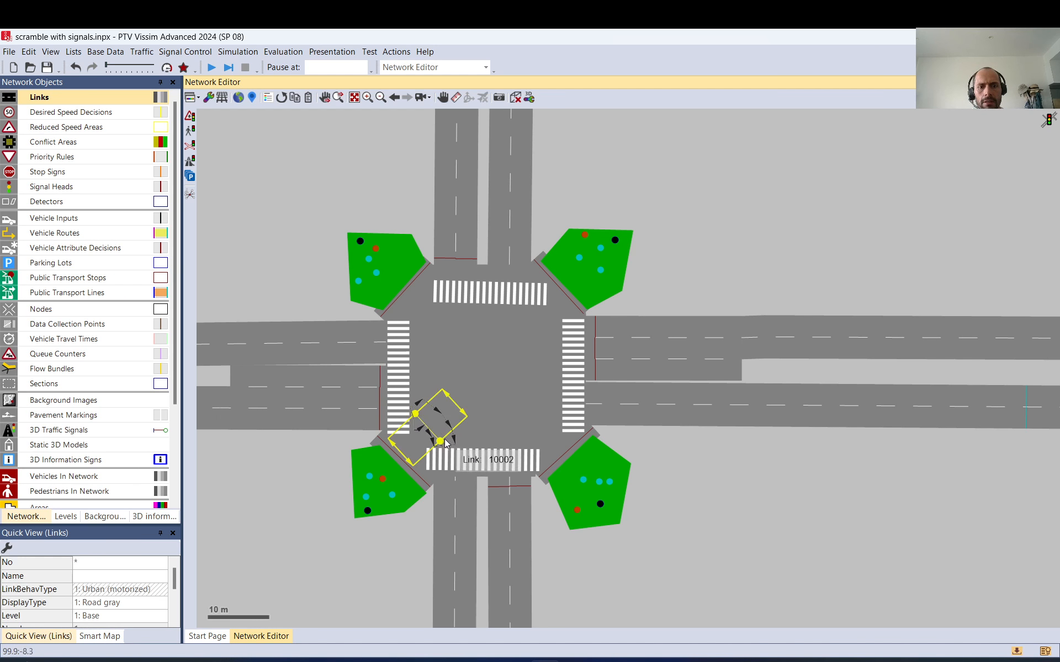
double_click(440, 428)
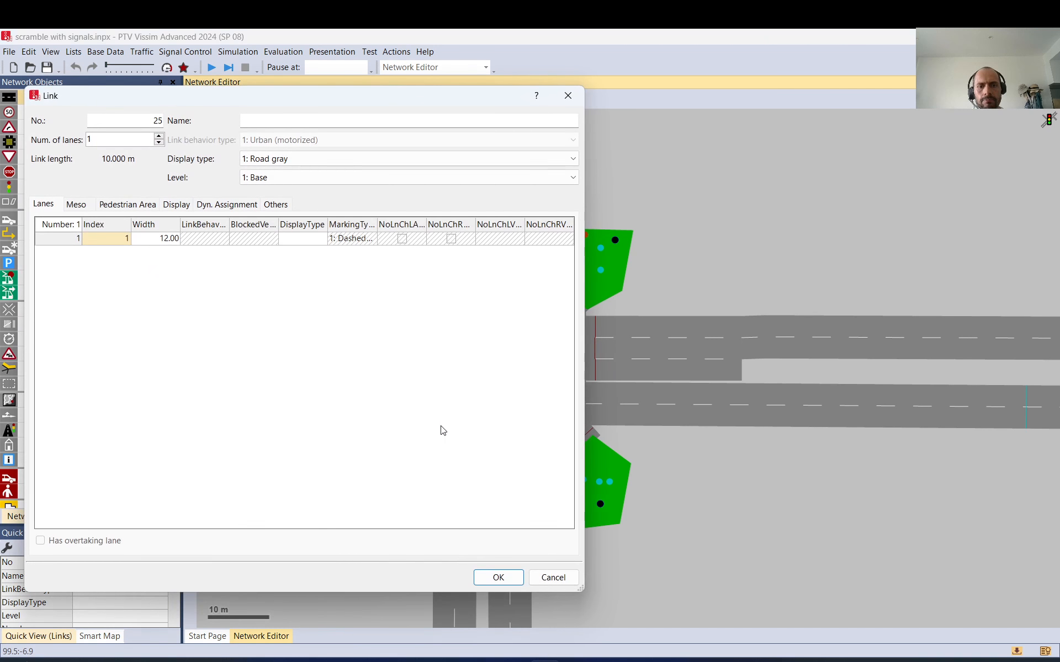
click(559, 584)
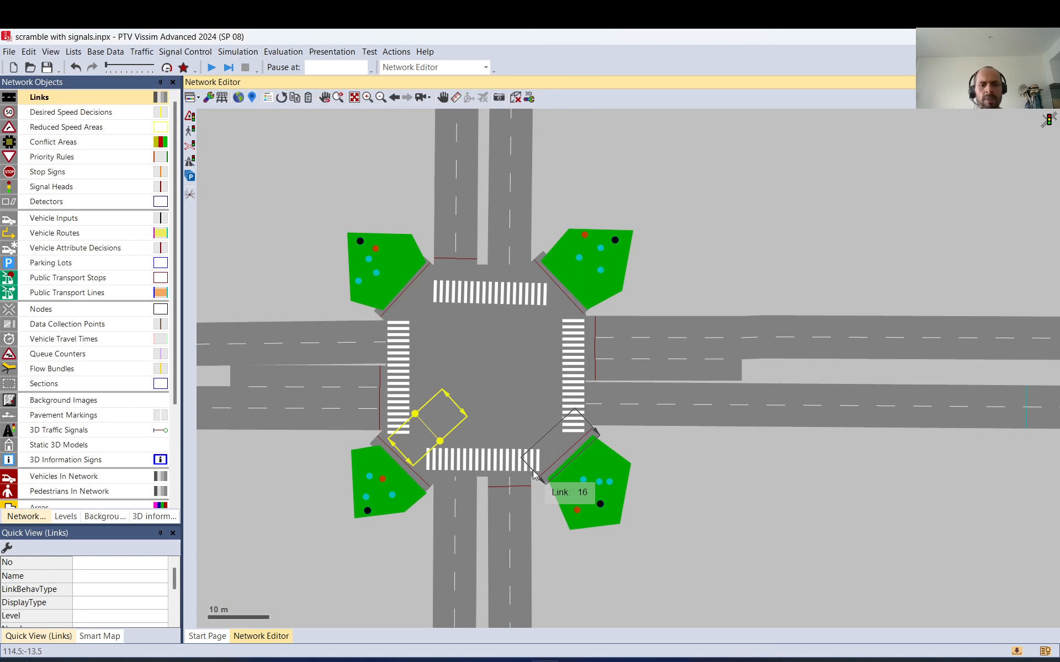
- Recalculate the spline of the right-turn connector from the west approach into the south exit
click(432, 432)
right_click(418, 425)
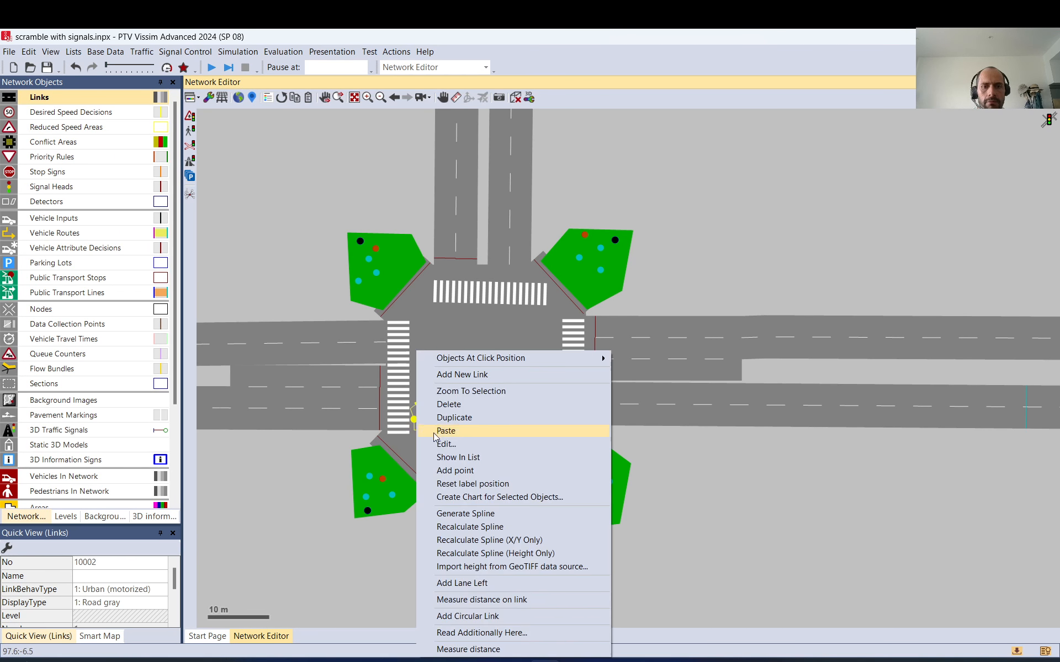
click(470, 527)
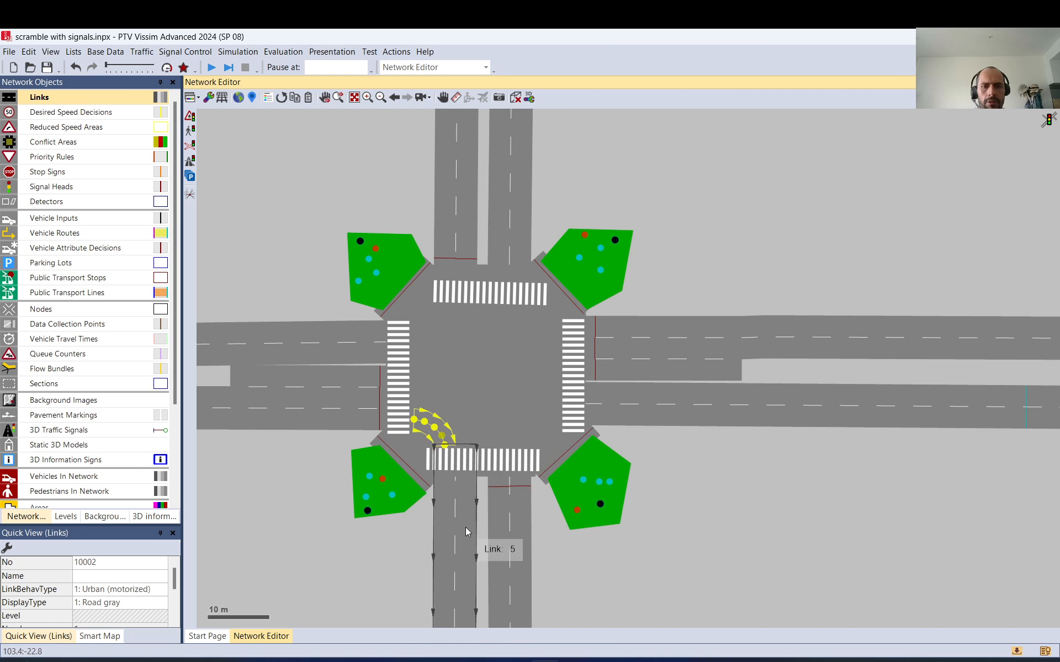
- Move the stray short link from the intersection's southwest corner out to the empty area and delete it
click(417, 445)
drag(416, 442, 268, 528)
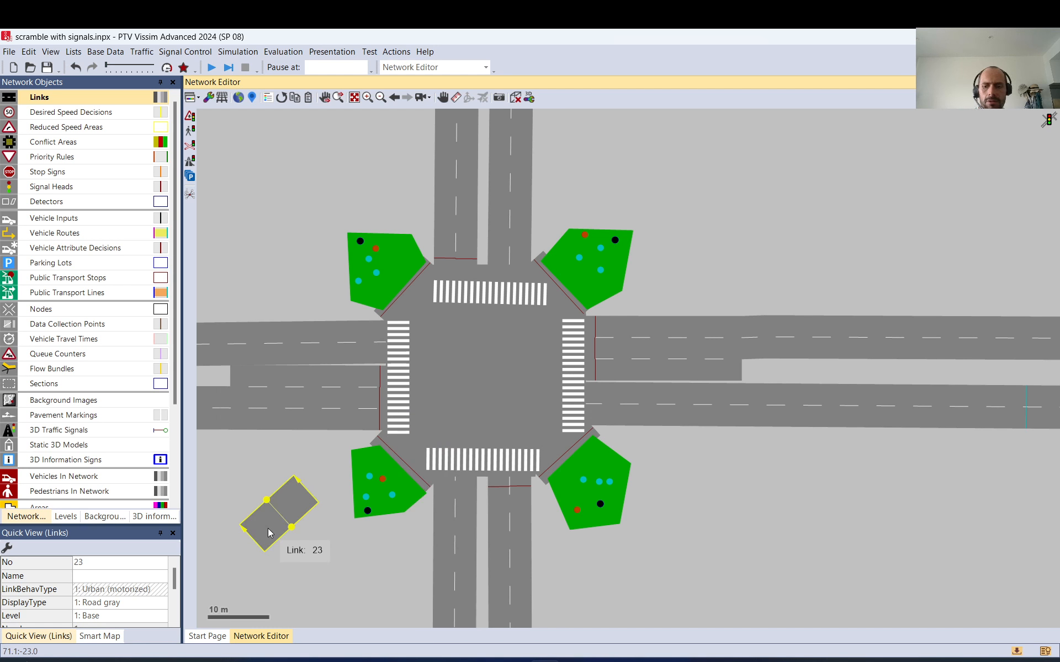
key(Delete)
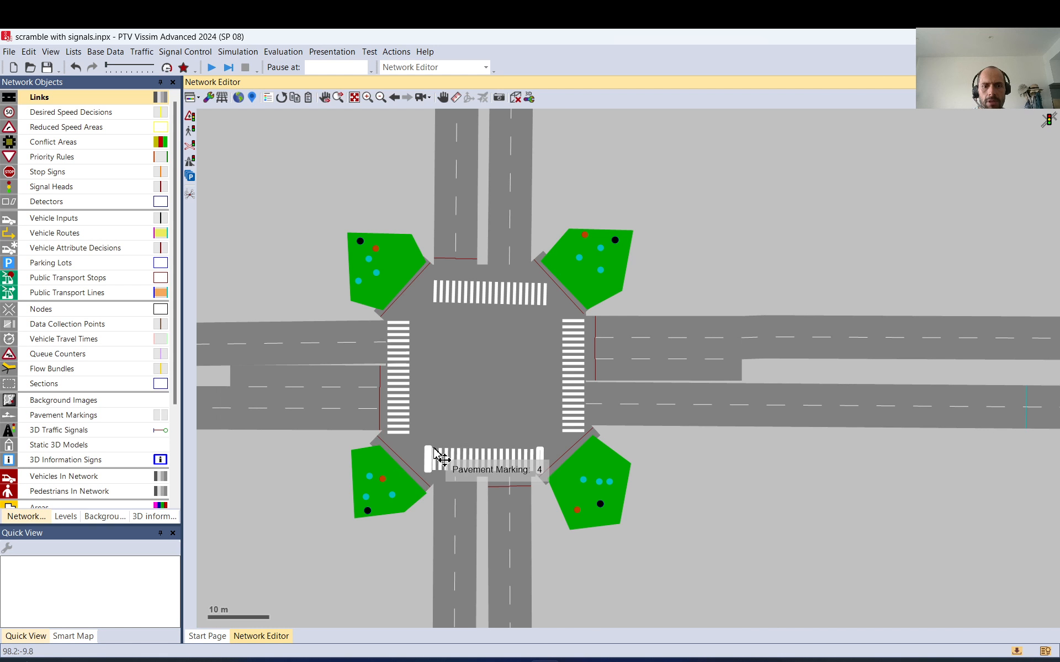
- Duplicate the south crossing's link and move both ends so the copy runs diagonally from the intersection's southwest corner to its northeast corner
click(439, 479)
click(511, 470)
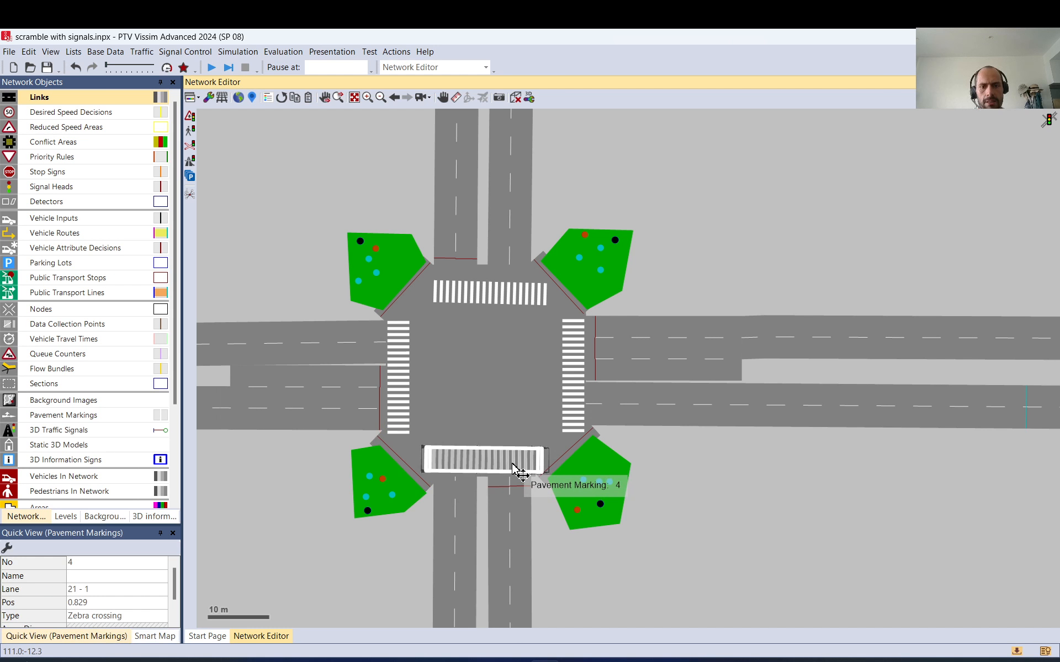
click(513, 468)
click(513, 468)
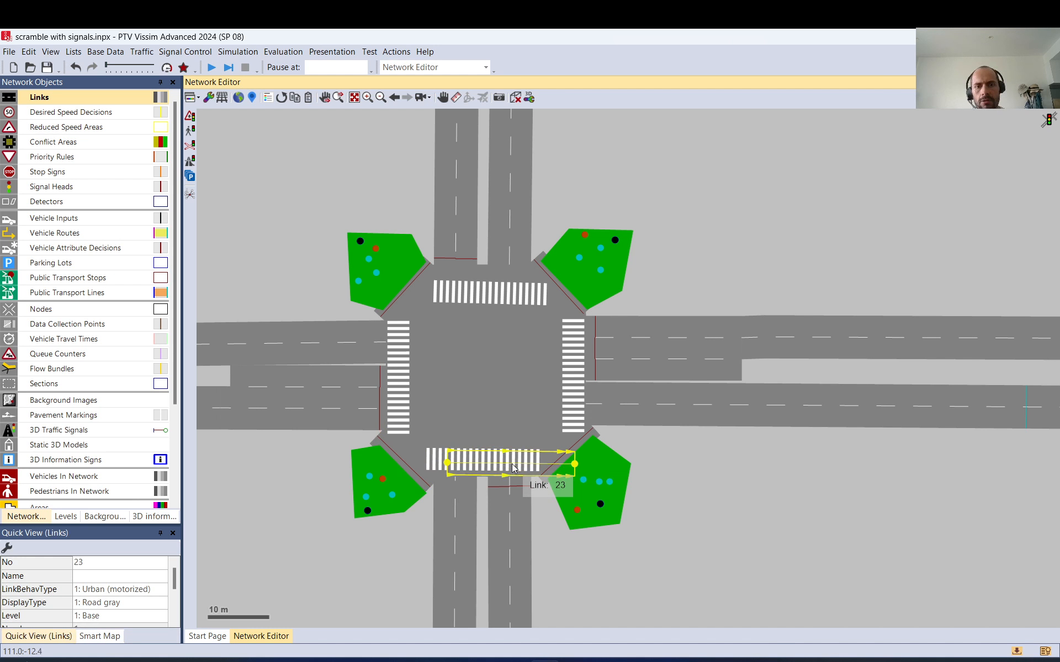
drag(529, 478, 546, 326)
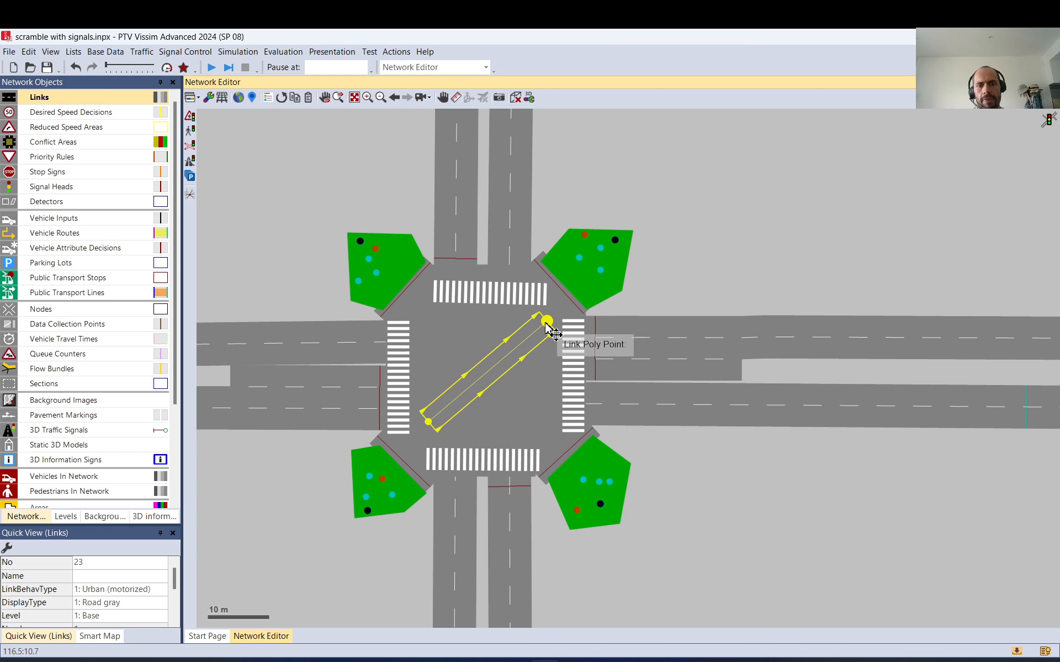
drag(429, 426, 420, 435)
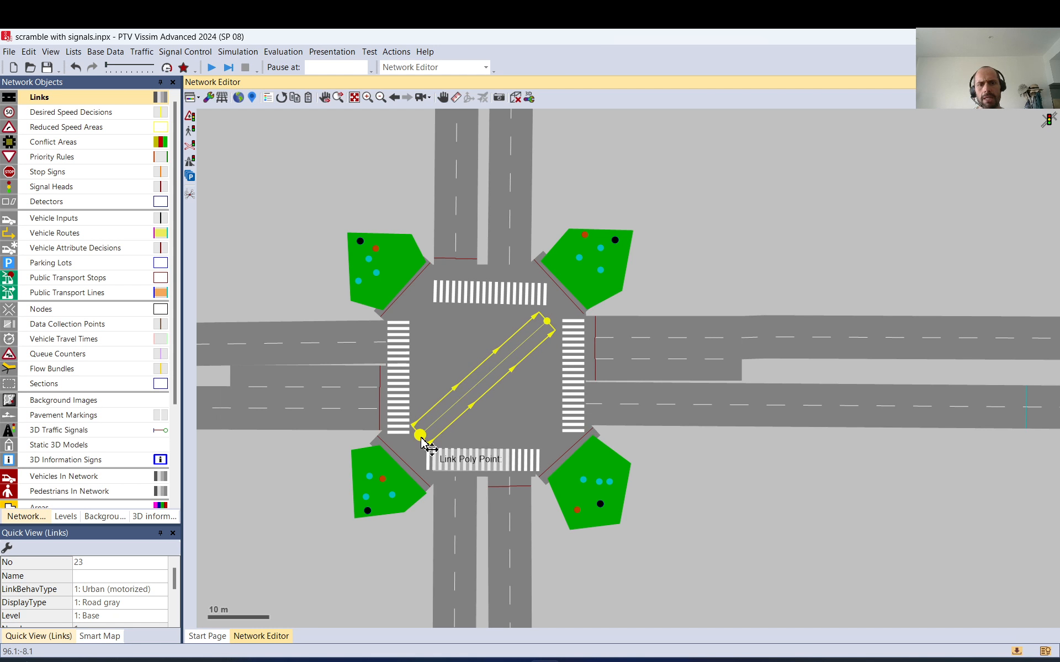
- Duplicate the south crossing's zebra marking and place the copy on the diagonal link
click(470, 473)
right_click(469, 465)
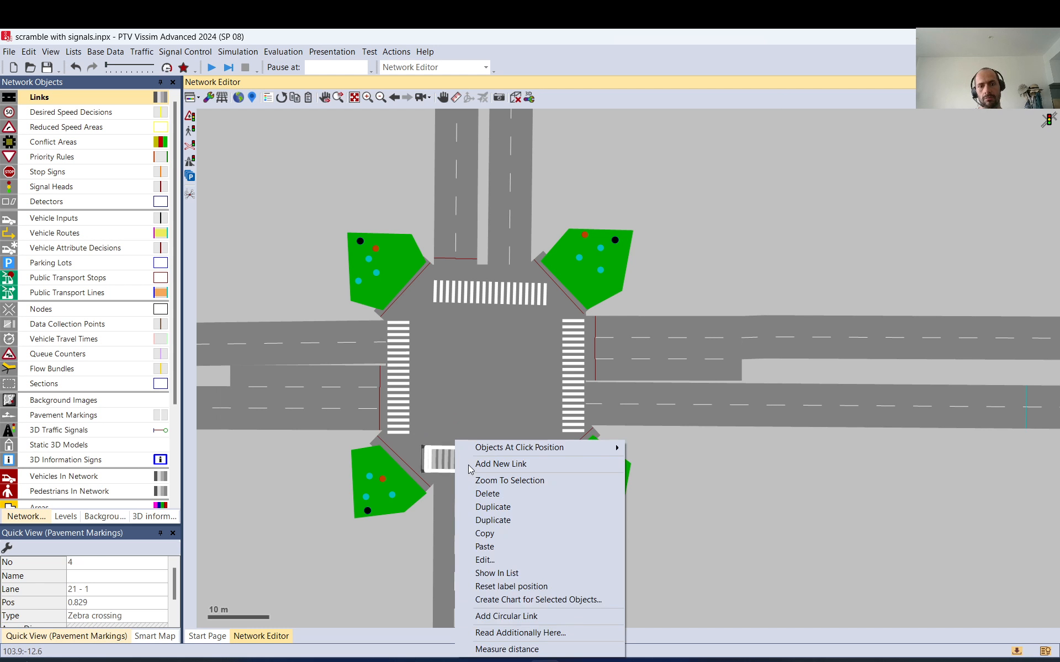
click(503, 521)
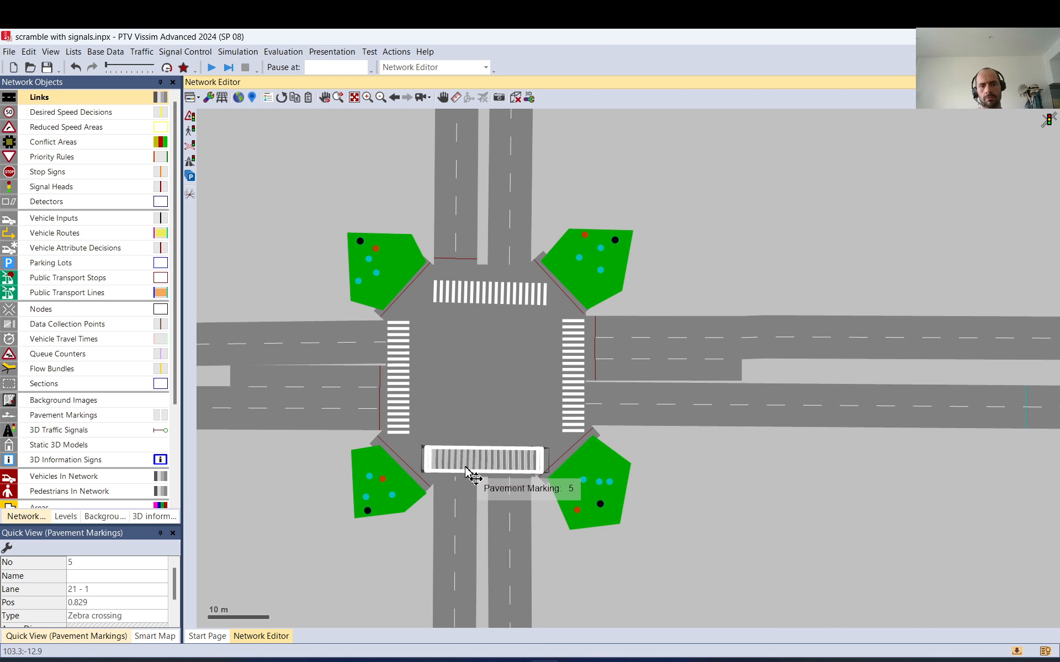
drag(466, 473, 498, 392)
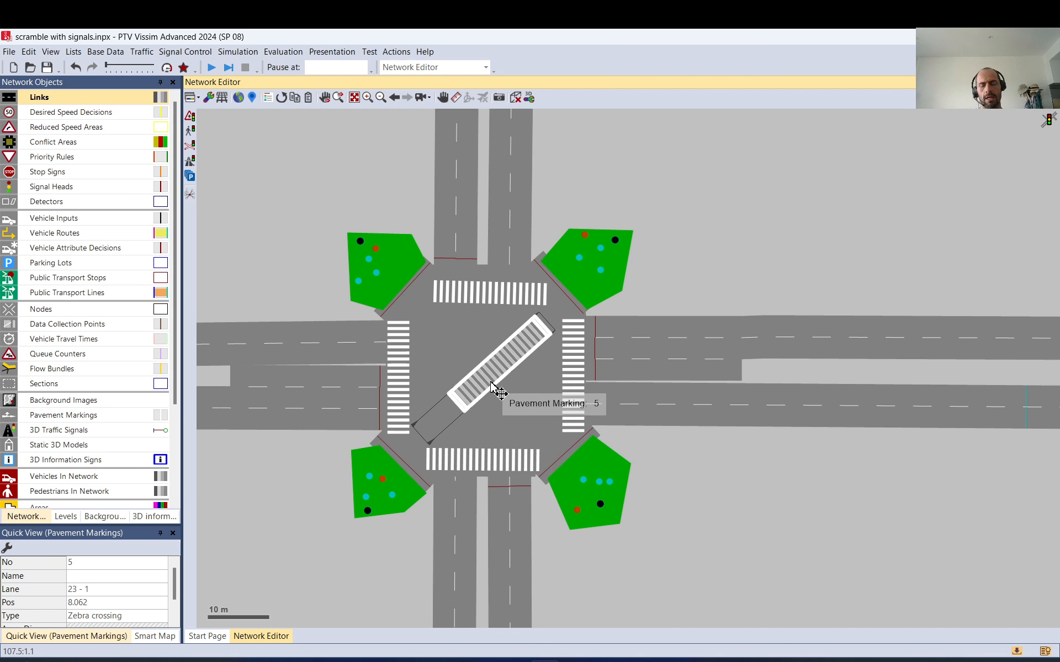
- Set the diagonal zebra marking's length to 23 m and its position to 1 m, and nudge it slightly along the link
double_click(493, 388)
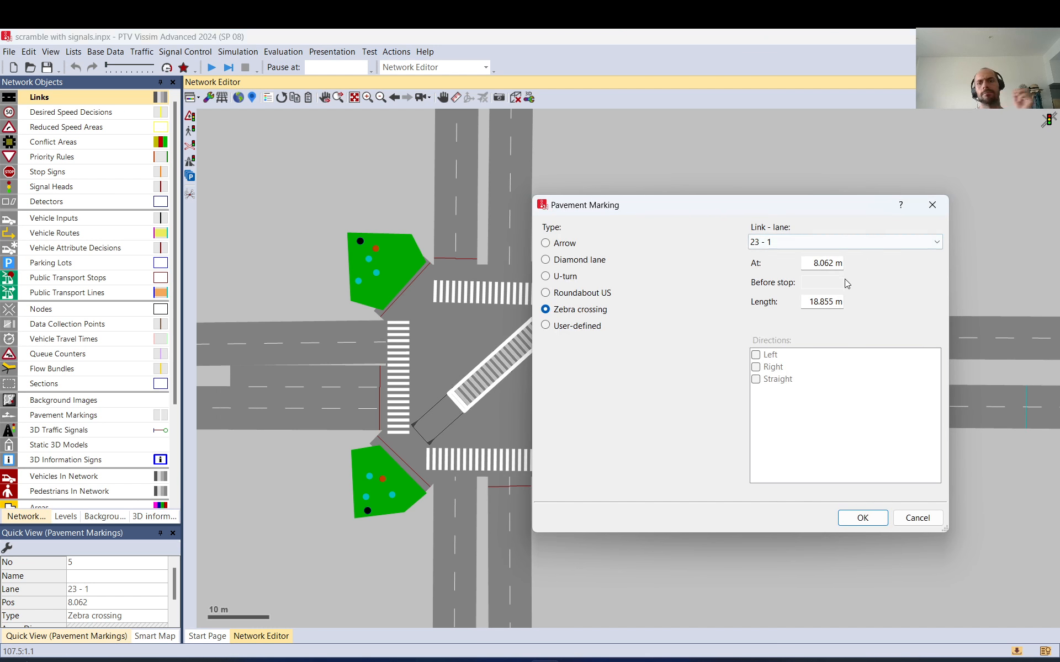
double_click(829, 303)
text(23)
double_click(798, 263)
text(1)
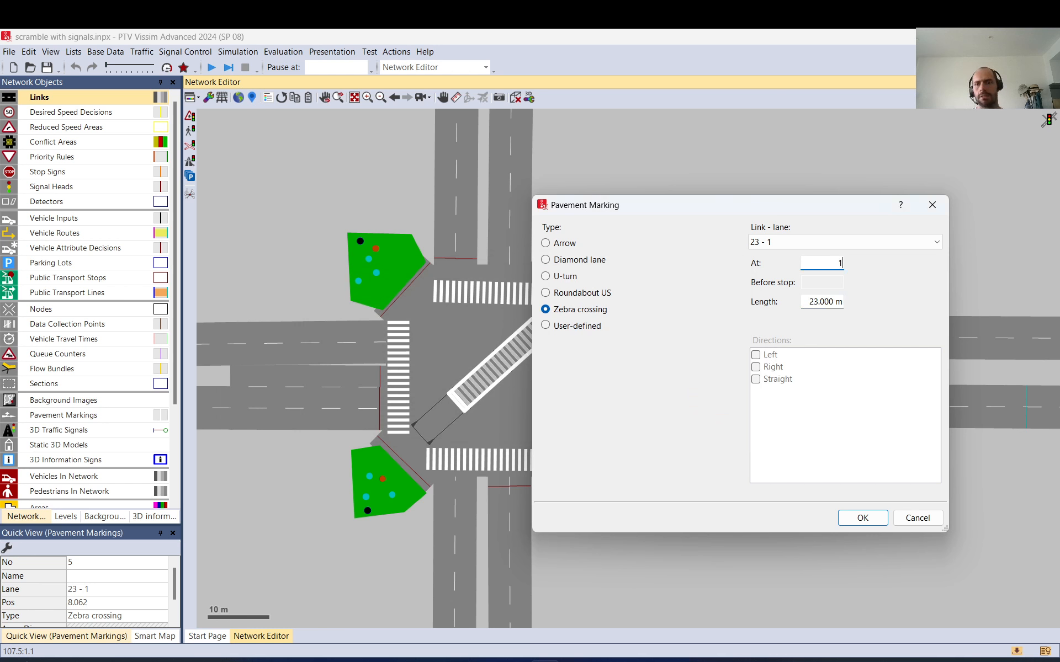
click(867, 525)
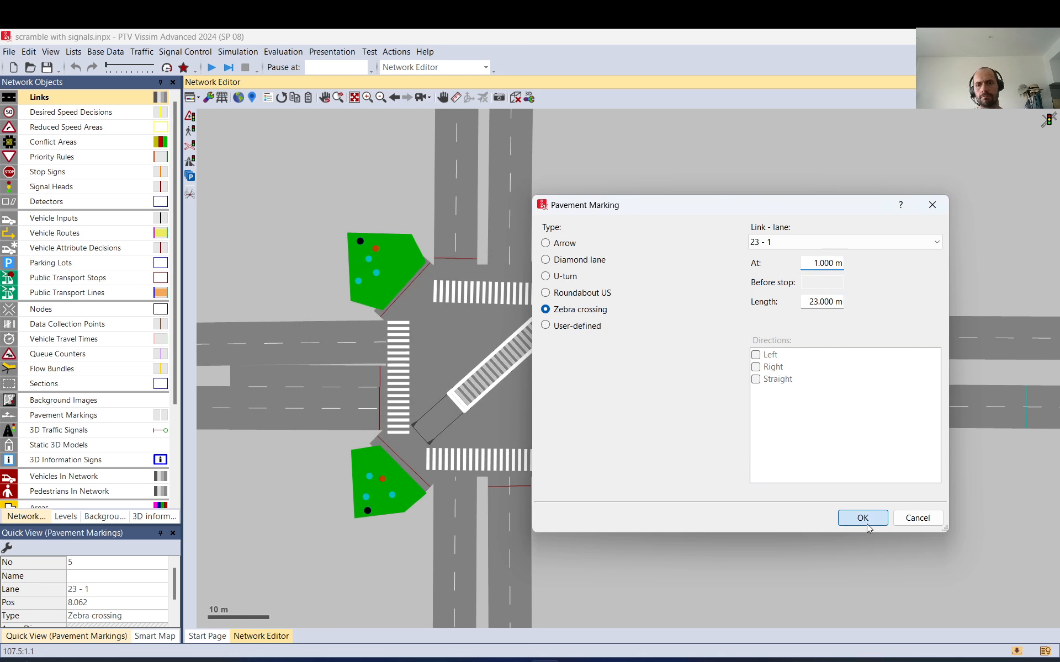
drag(465, 400, 470, 402)
click(733, 197)
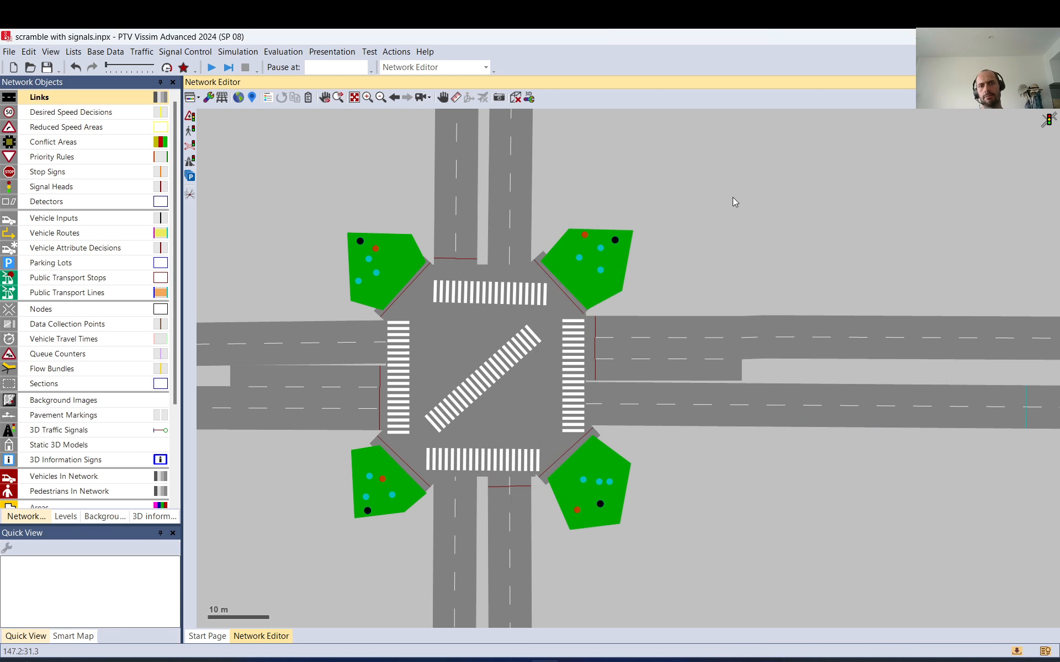